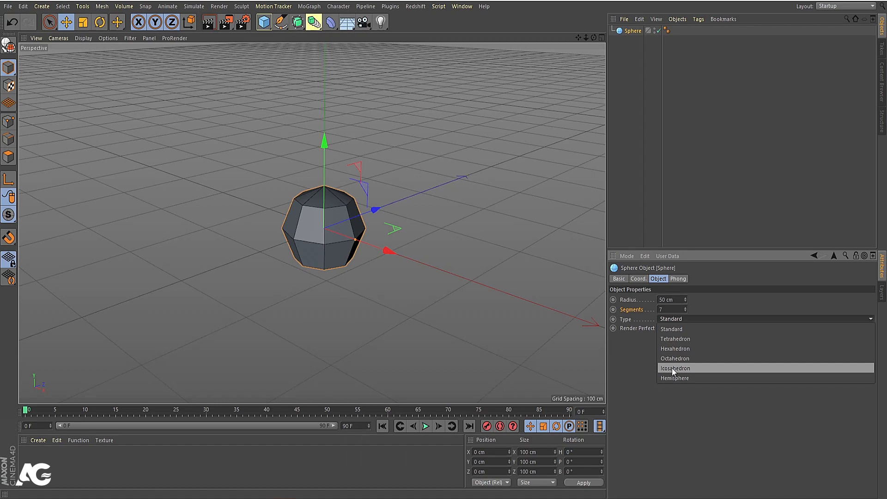
Set the sphere's type to Icosahedron and convert it to an editable polygon object.
left_click(671, 367)
scroll(279, 234, "up", 4)
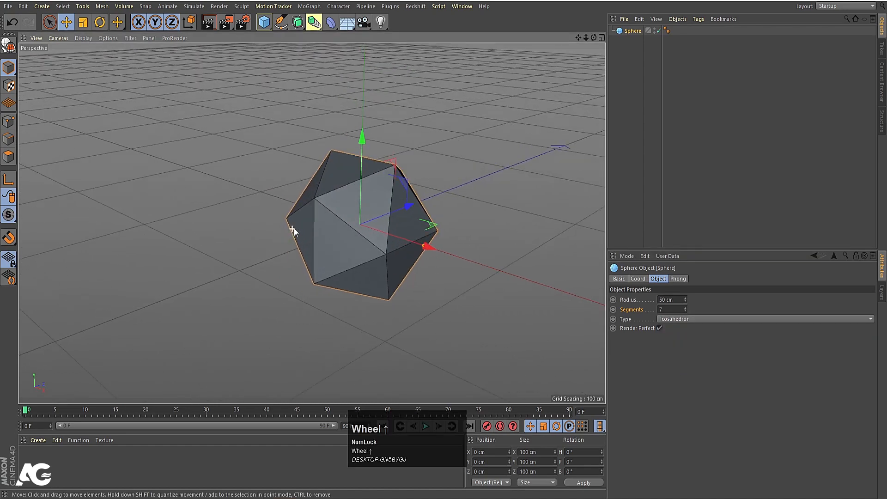
left_click(684, 77)
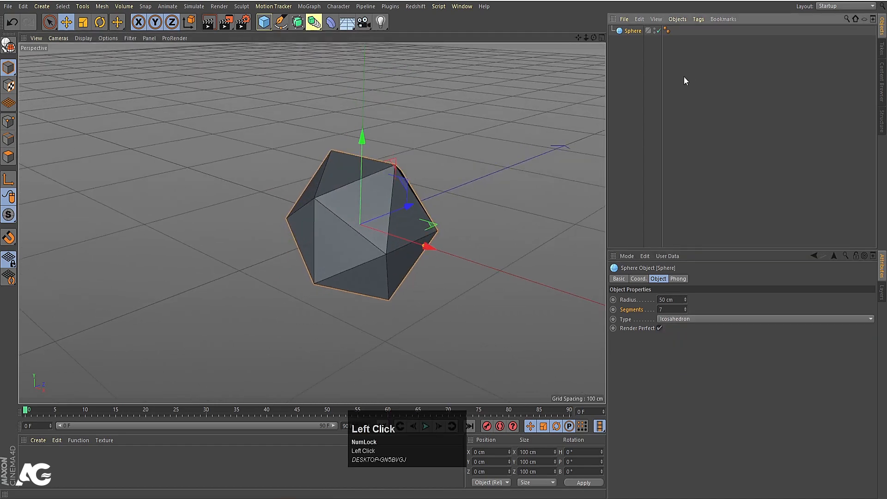
left_click(633, 30)
key("c")
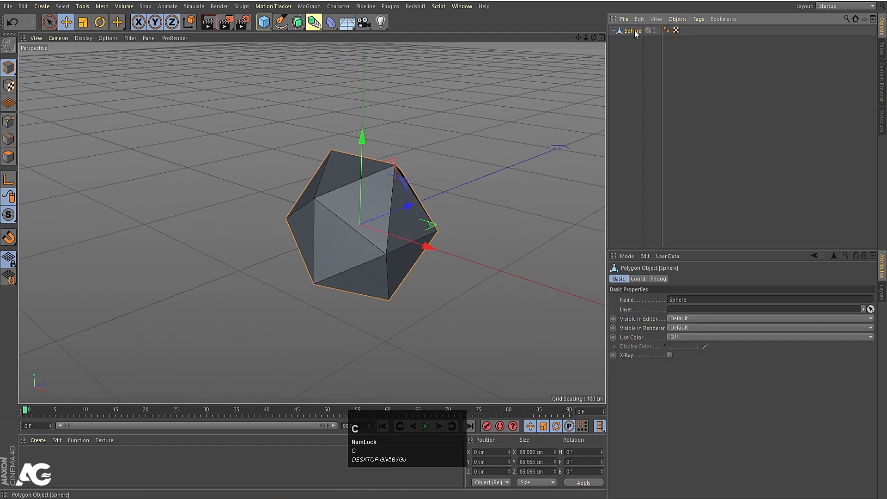
In polygon mode, select all faces of the icosahedron and activate Extrude Inner.
left_click(8, 157)
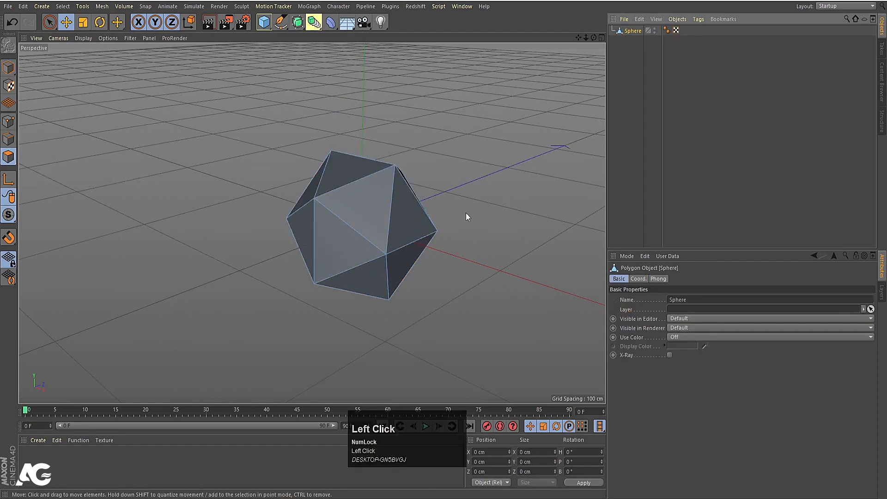
key("ctrl+a")
right_click(500, 135)
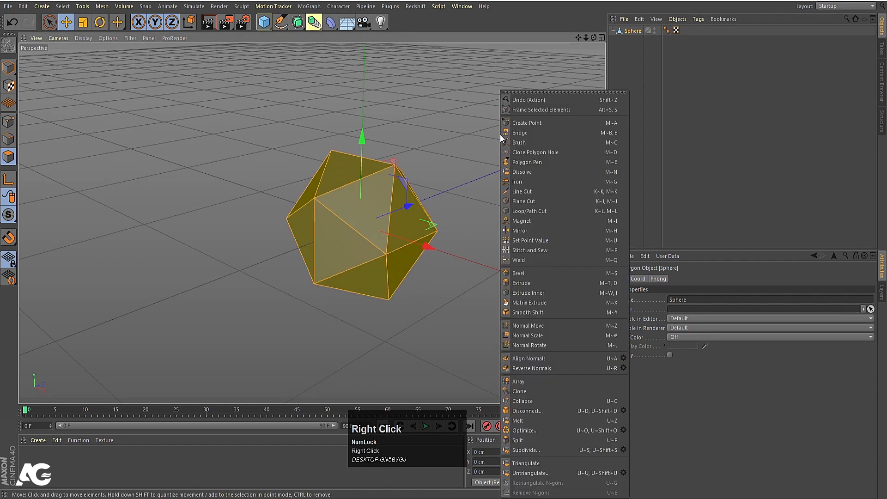
left_click(538, 293)
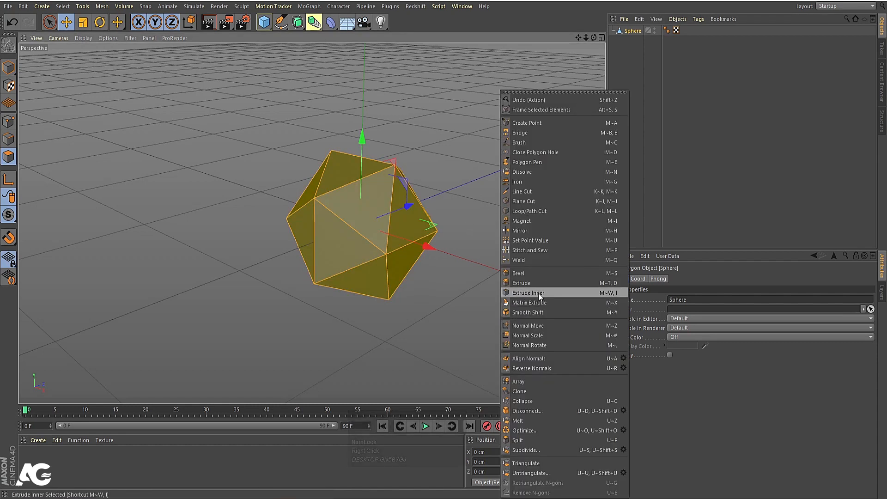
Try an inner extrusion of all the faces with Preserve Groups enabled, and undo it.
left_click_drag(547, 249, 538, 248)
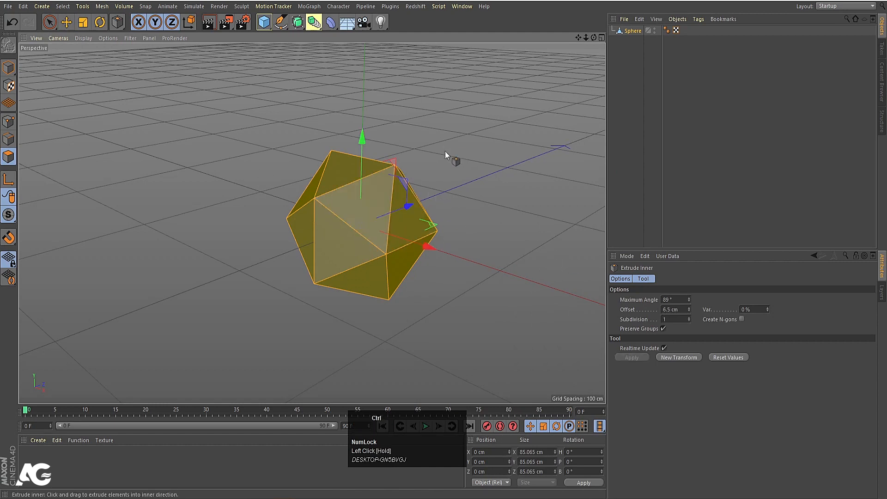
key("ctrl+z")
key("ctrl+z")
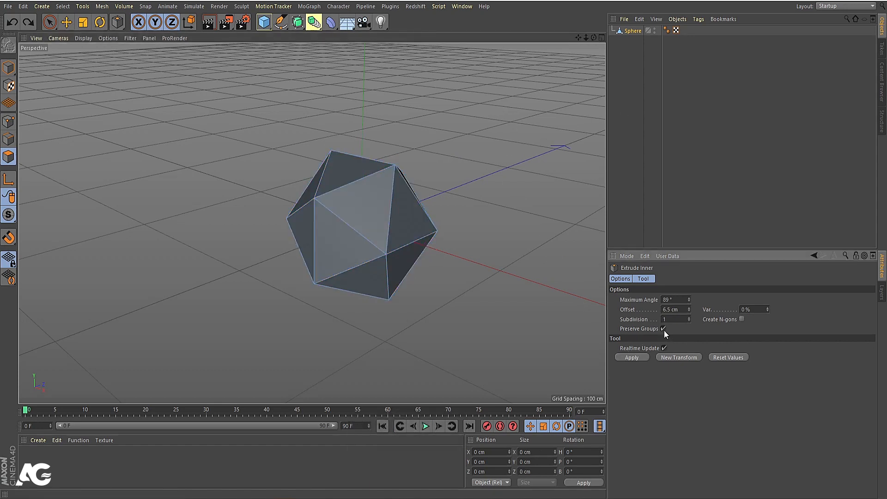
With Preserve Groups disabled, extrude every face inward by 2 cm and delete the inner faces to leave an open frame in model mode.
left_click(664, 328)
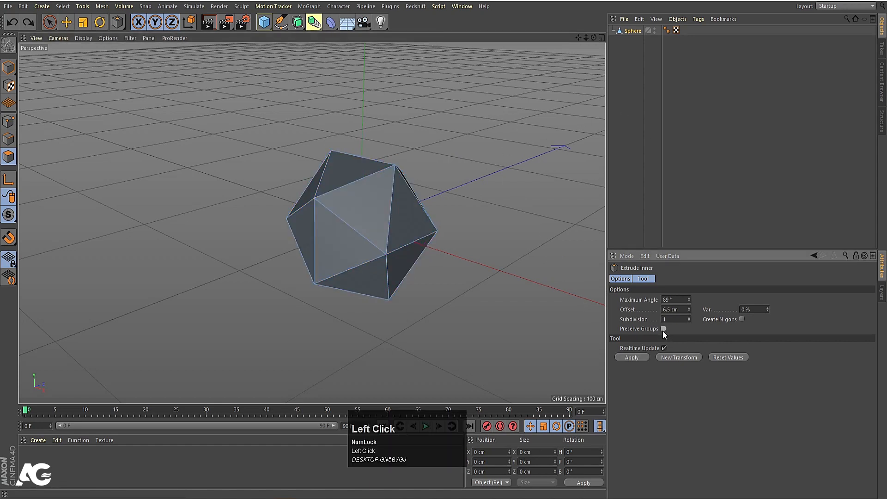
key("ctrl+a")
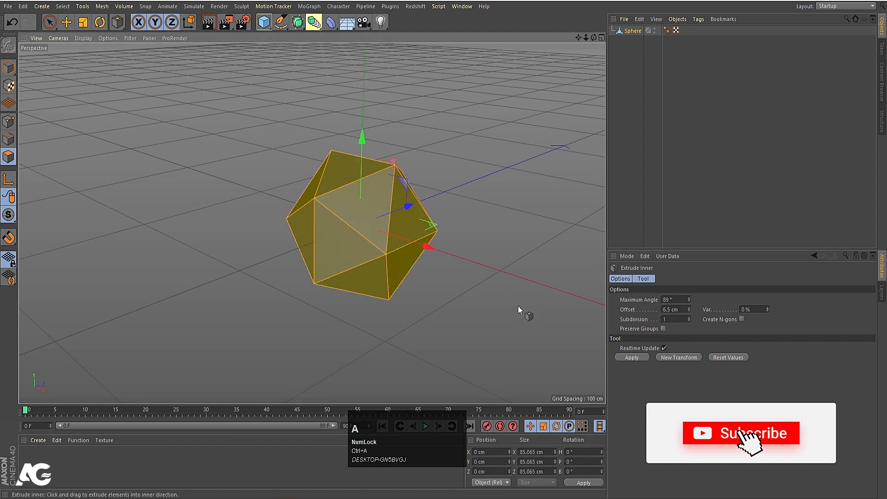
left_click_drag(549, 249, 525, 249)
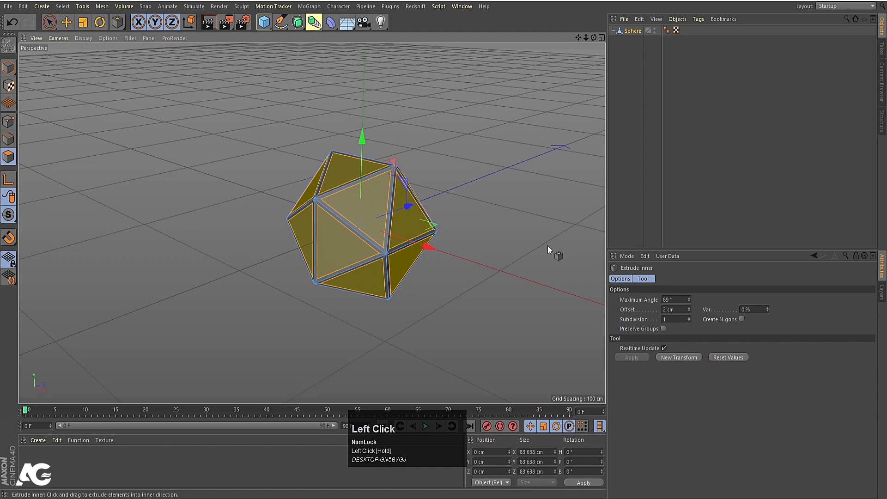
key("Delete")
left_click(14, 67)
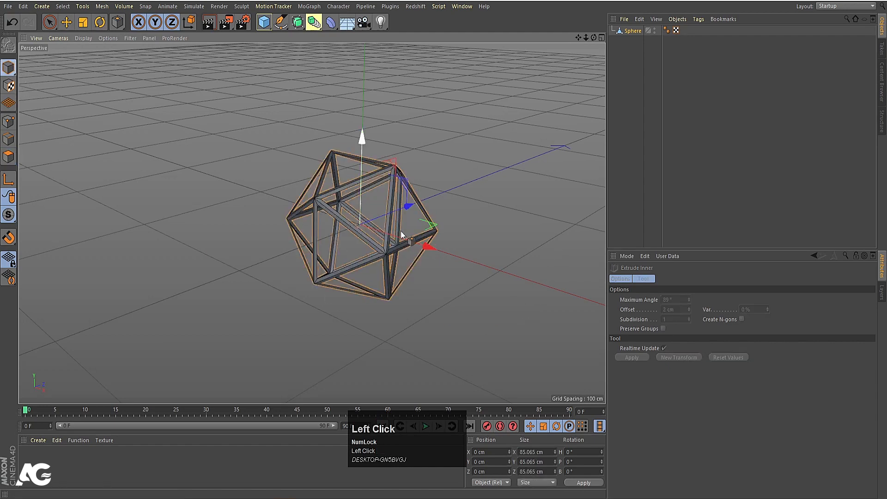
Add a standard sphere at the frame's centre and shrink it to about 37 cm across.
scroll(410, 233, "down", 3)
scroll(483, 173, "down", 2)
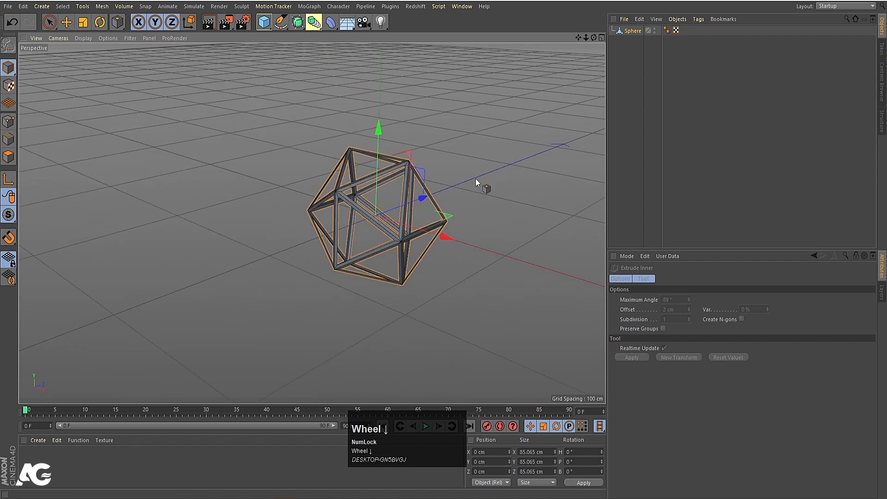
left_click(264, 24)
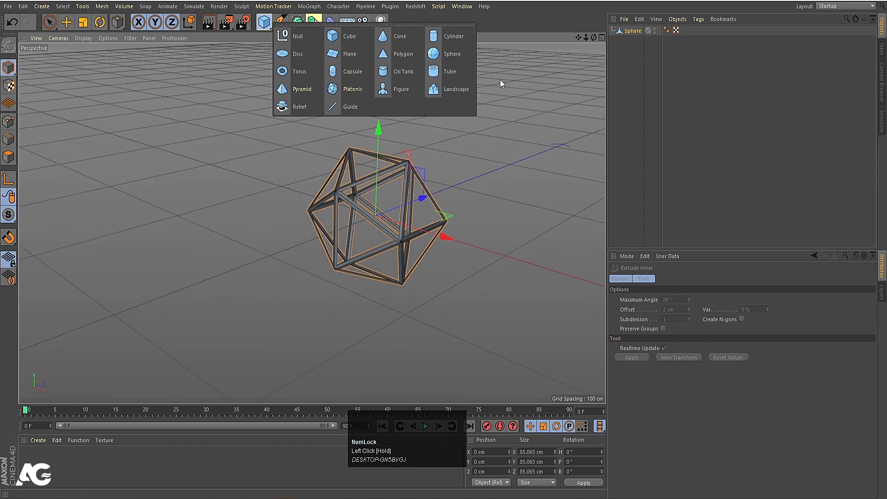
left_click(460, 62)
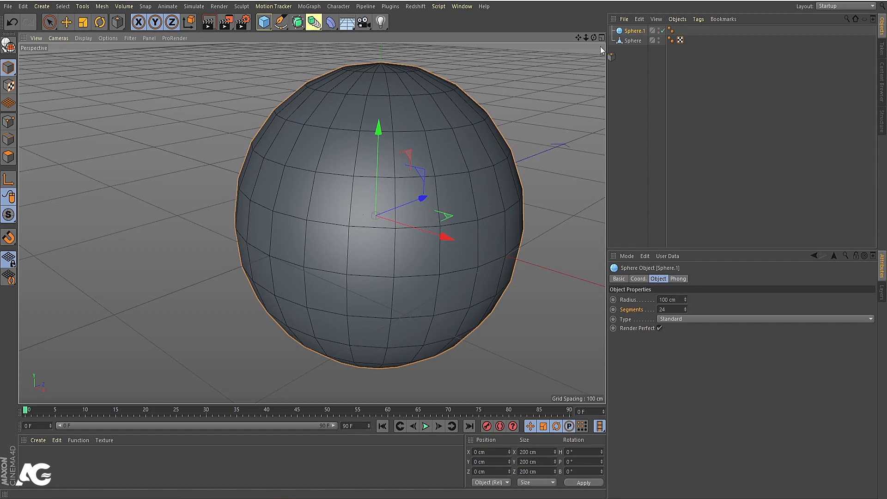
key("e")
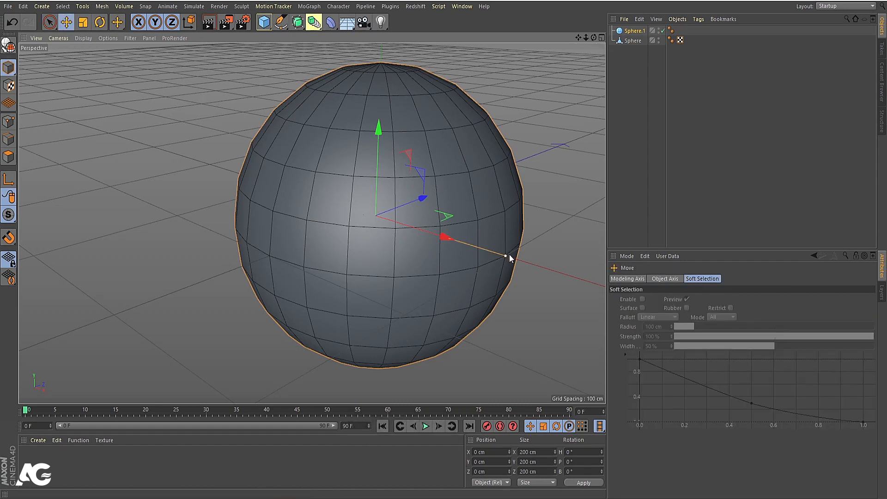
left_click_drag(506, 254, 399, 212)
scroll(403, 215, "up", 2)
scroll(403, 215, "down", 2)
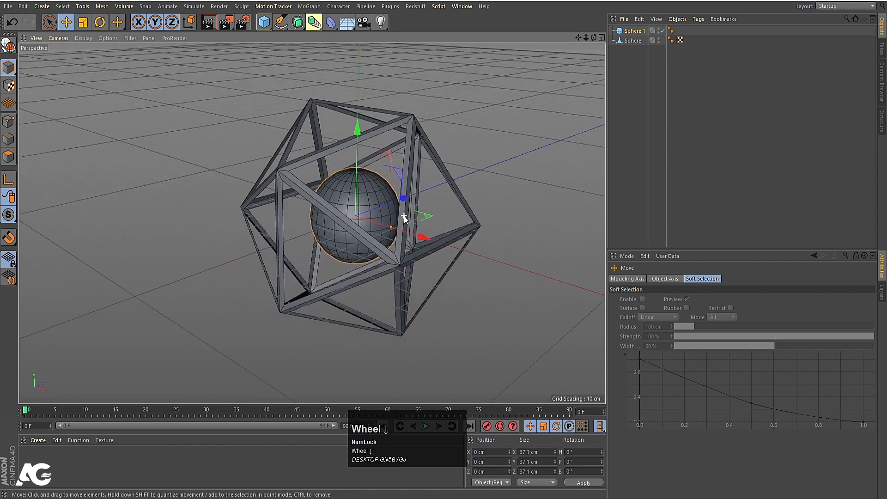
Duplicate the icosahedron frame and scale the copy up to about 94 cm.
left_click(399, 256)
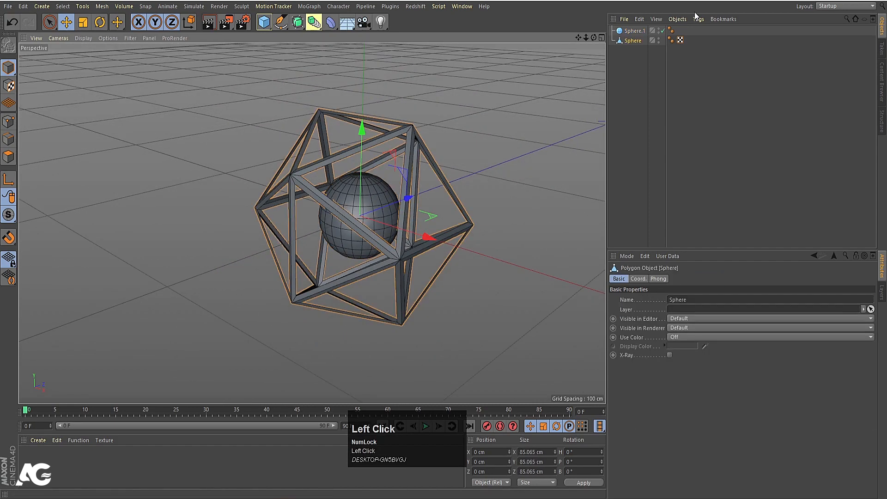
left_click_drag(635, 43, 633, 73, "ctrl")
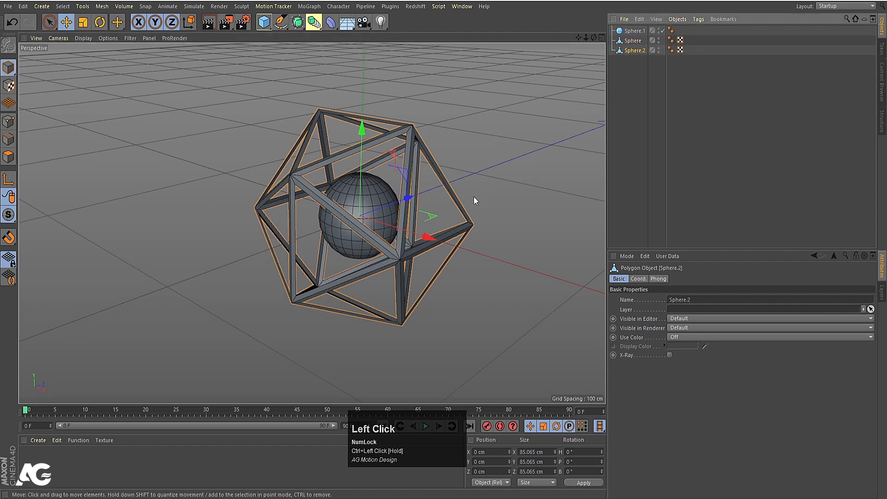
key("t")
left_click_drag(481, 192, 517, 182)
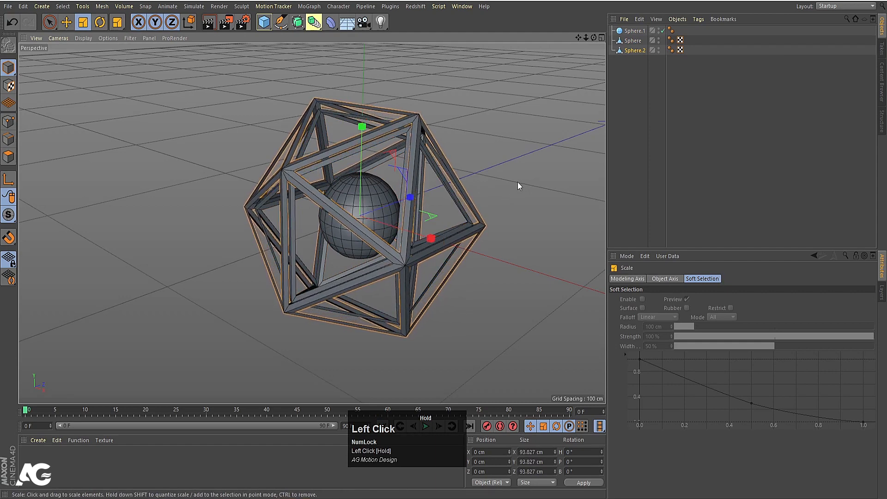
Rotate the outer frame copy by about 37° in bank and scale it up slightly.
key("r")
left_click_drag(390, 180, 393, 211)
key("t")
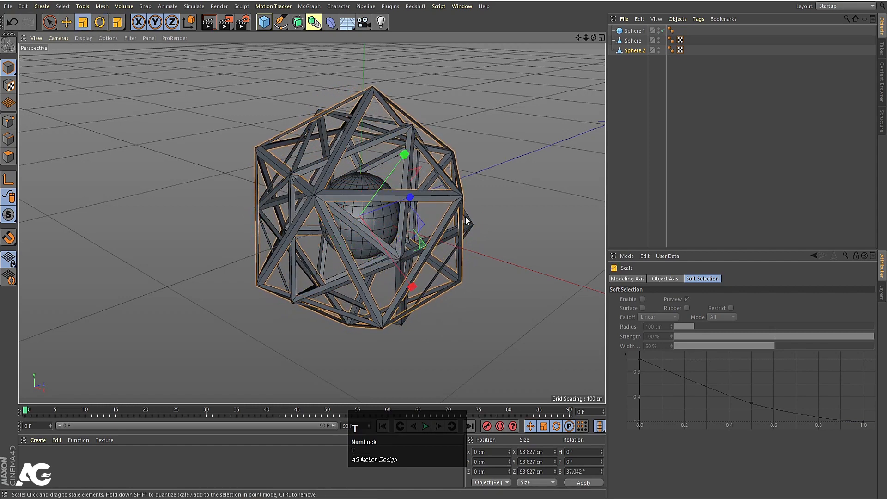
left_click_drag(480, 211, 495, 210)
left_click(855, 111)
Add a Tube around the frames and widen its inner radius to about 159 cm in the top view.
scroll(346, 203, "down", 5)
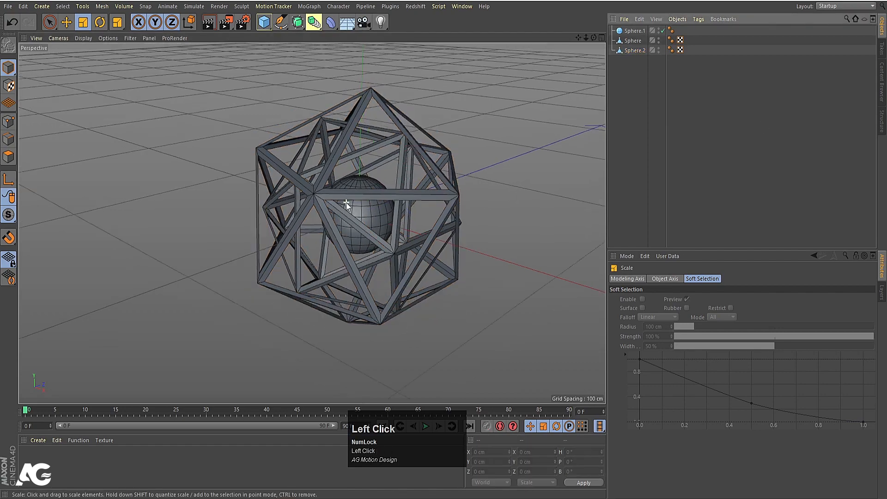
scroll(350, 199, "up", 3)
left_click_drag(354, 197, 355, 227, "alt")
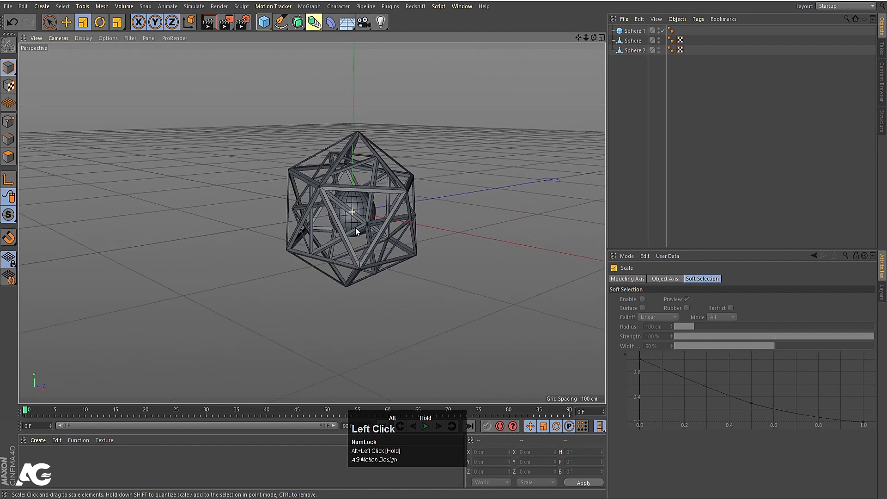
scroll(267, 67, "up", 2)
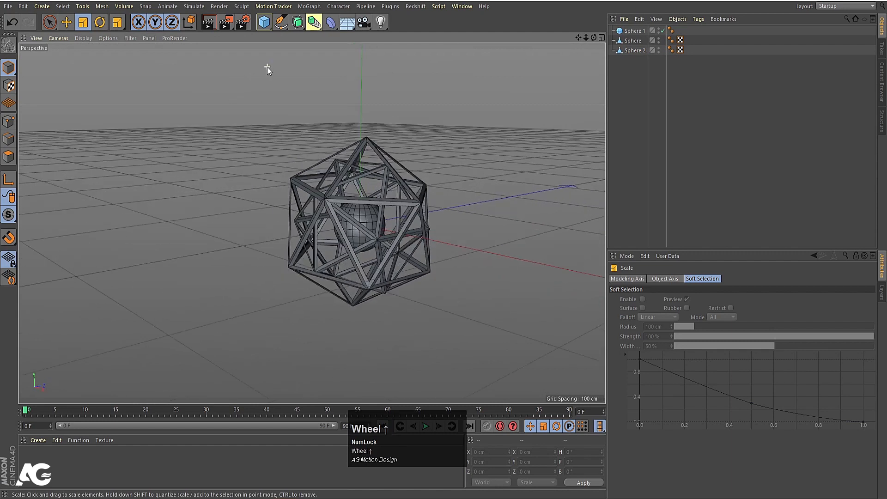
left_click(267, 22)
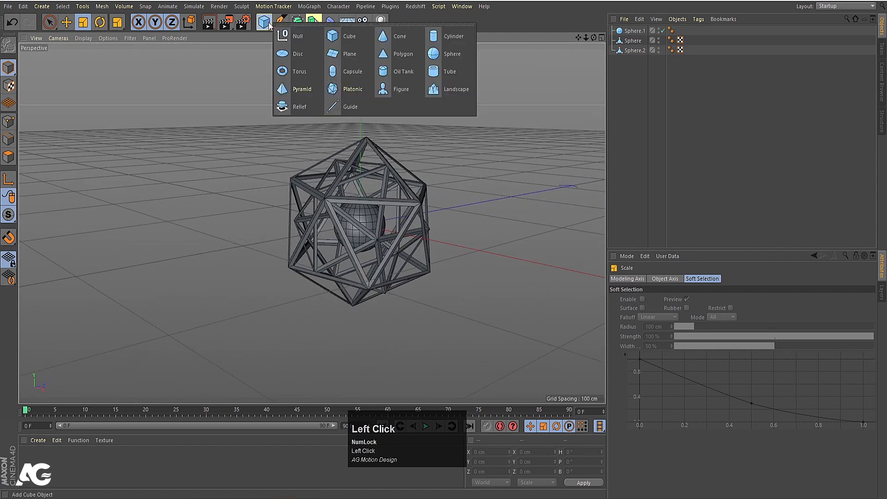
left_click(450, 72)
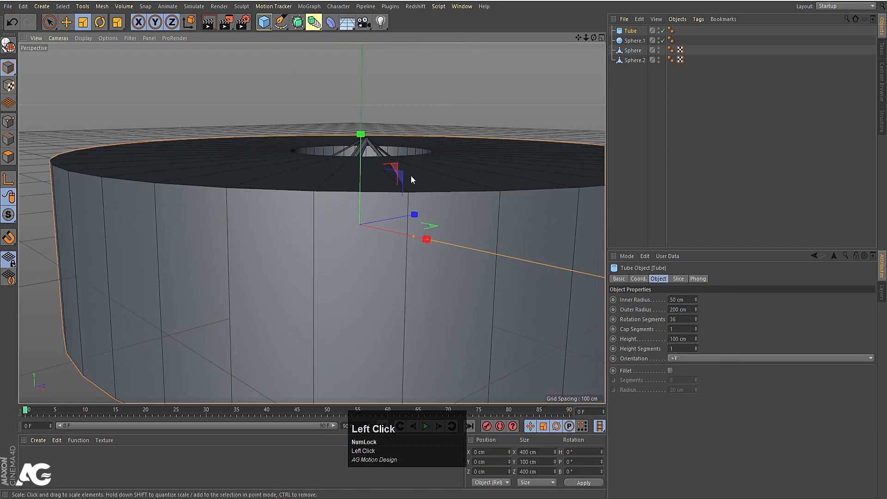
middle_click(411, 175)
middle_click(411, 175)
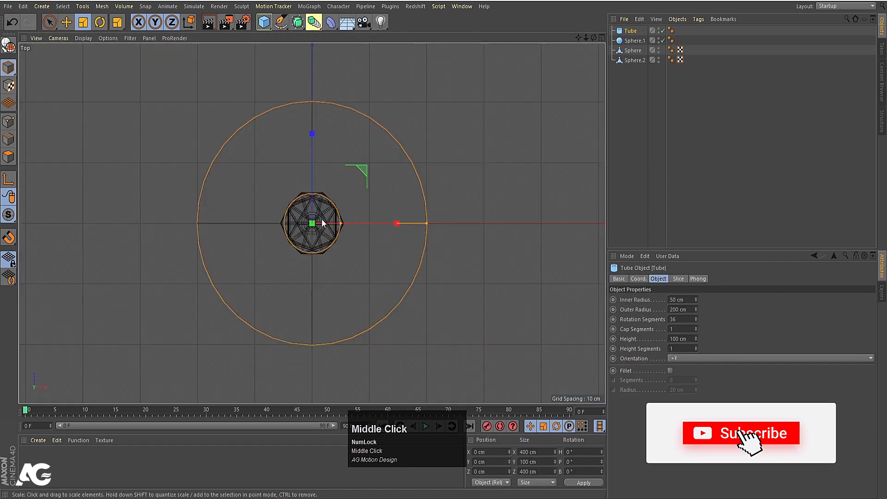
scroll(322, 224, "up", 3)
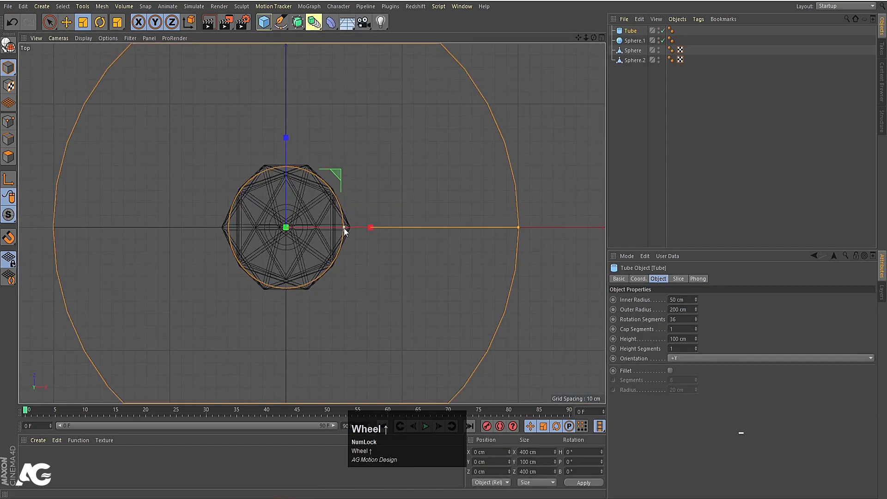
left_click_drag(344, 229, 470, 227)
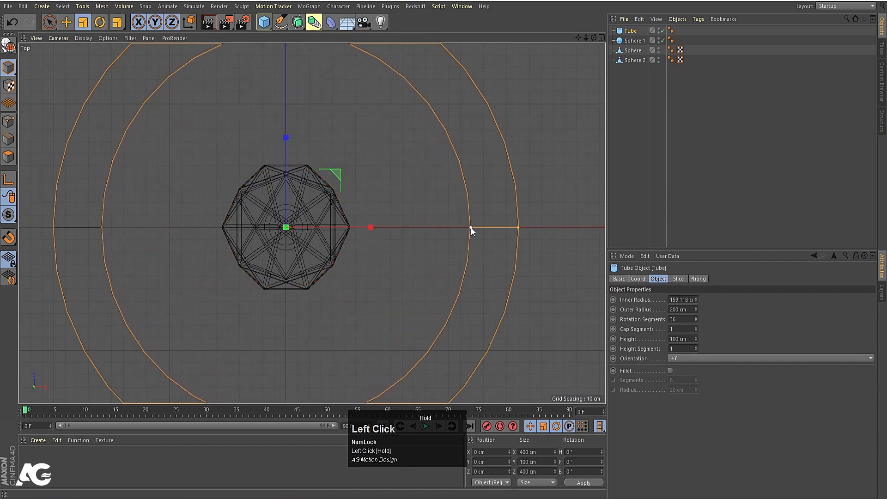
Reduce the tube's height to about 28 cm in the right view.
scroll(473, 236, "down", 5)
middle_click(475, 235)
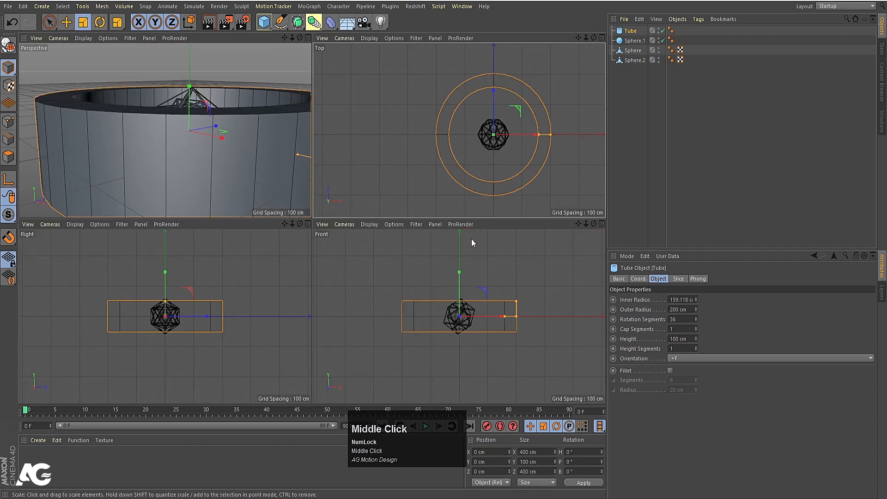
middle_click(212, 267)
scroll(309, 201, "up", 5)
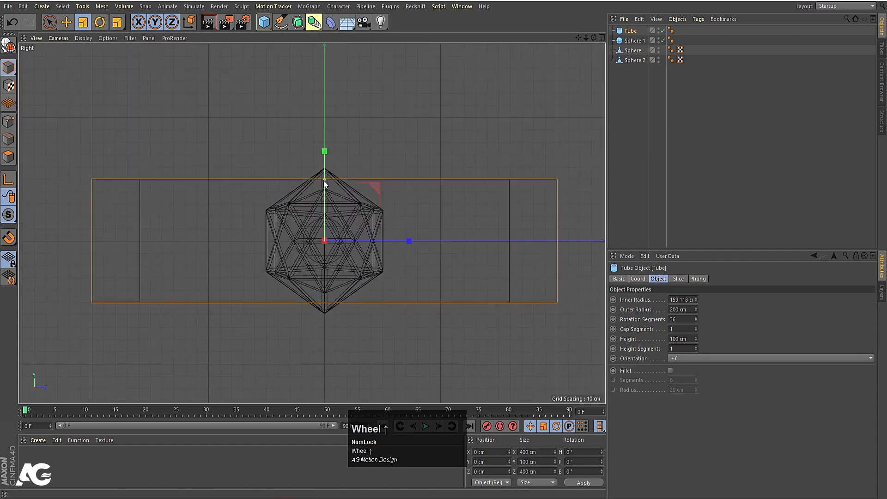
left_click_drag(323, 180, 343, 221)
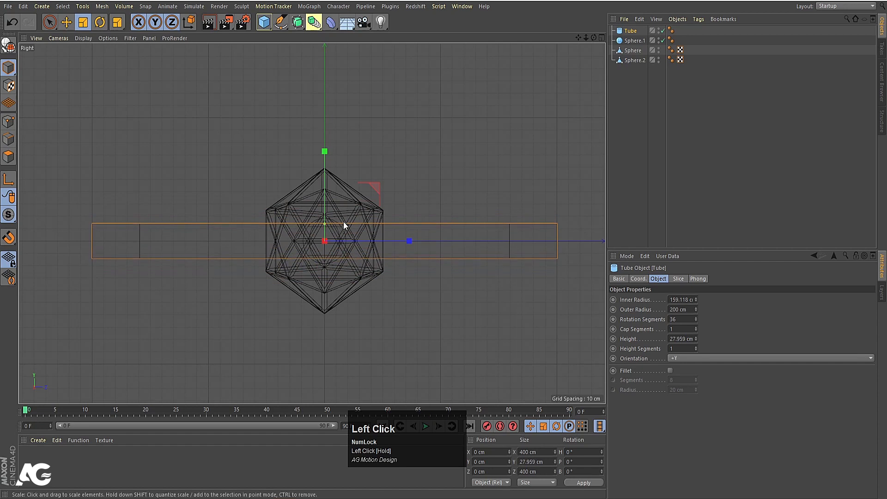
Scale the tube down in the perspective view to a ring about 186 cm in diameter and about 8.7 cm high.
middle_click(368, 202)
middle_click(257, 142)
key("t")
left_click_drag(498, 225, 268, 242)
left_click_drag(468, 242, 462, 241)
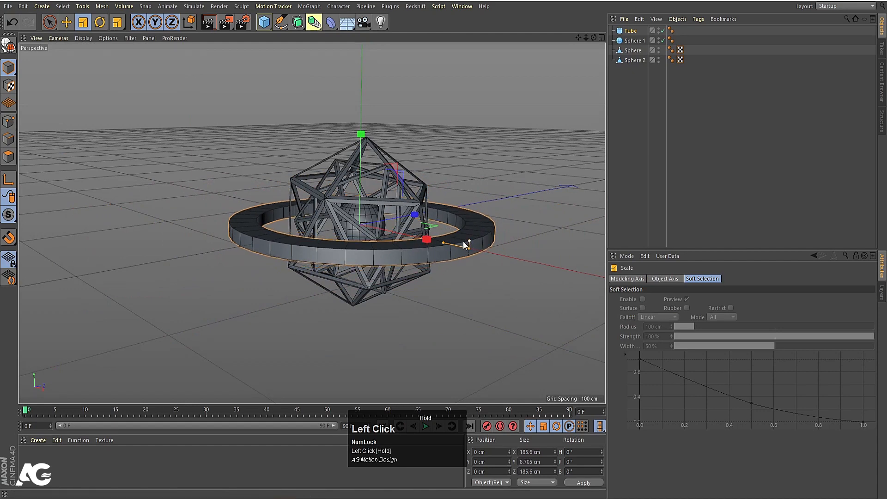
Decrease the ring's inner radius slightly to make its band wider.
scroll(452, 241, "down", 4)
scroll(388, 232, "up", 6)
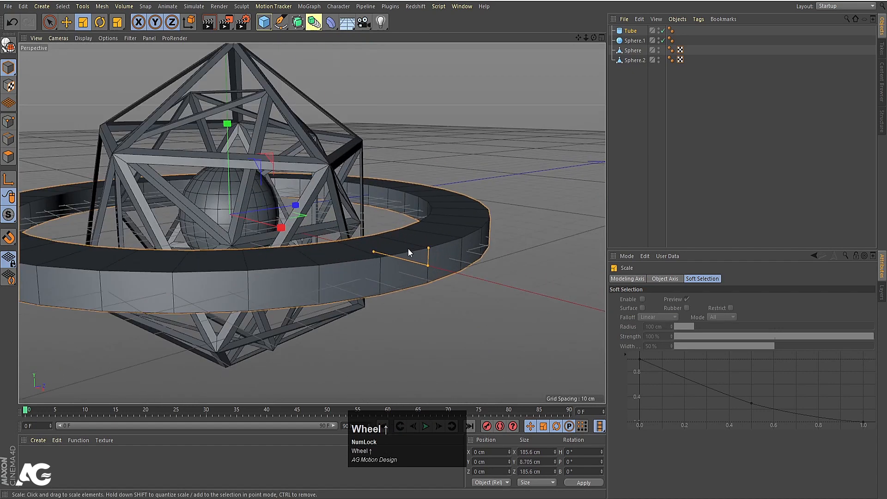
left_click_drag(375, 253, 357, 250)
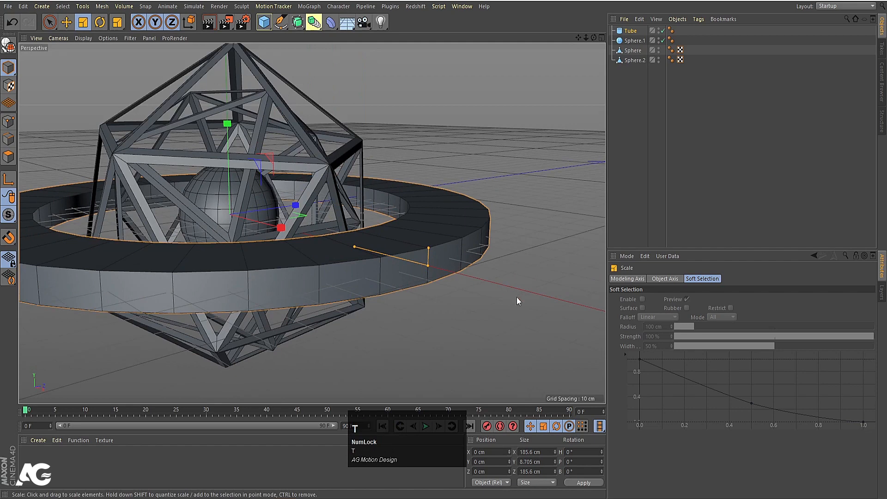
Scale the ring down to about 118 cm in diameter and raise it about 58 cm on the Y axis, above the frames.
left_click_drag(516, 297, 330, 270)
scroll(435, 276, "down", 5)
key("e")
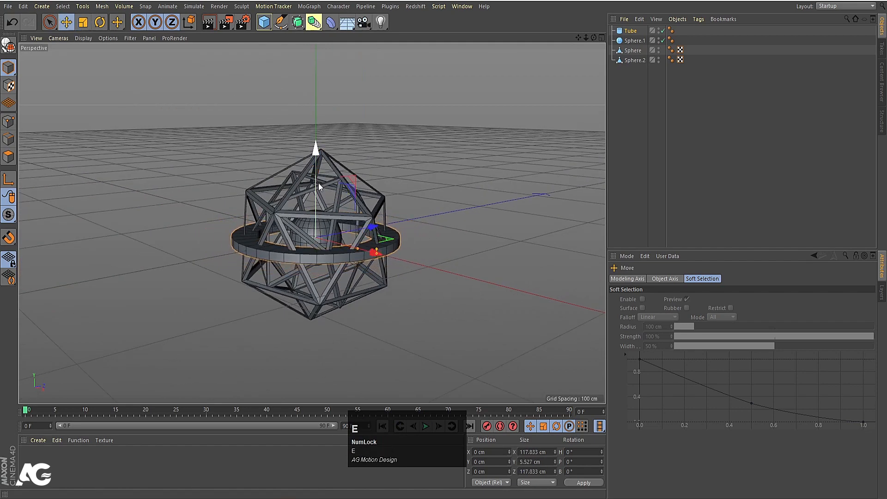
left_click_drag(320, 155, 330, 65)
scroll(329, 65, "down", 3)
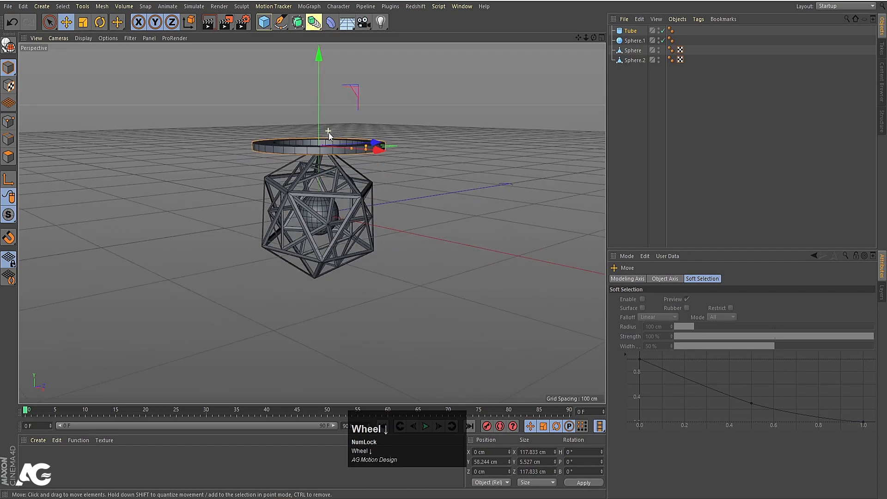
Add a MoGraph Cloner and make the Tube its child.
left_click(314, 5)
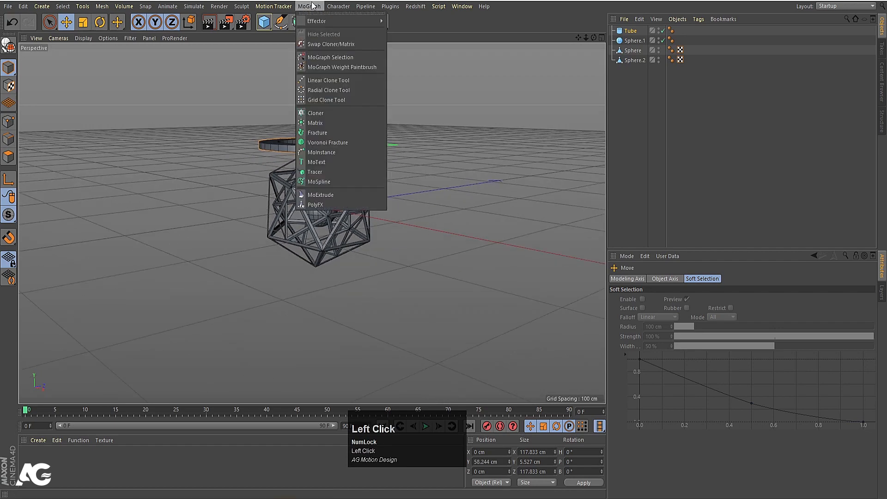
left_click(319, 112)
left_click(631, 41)
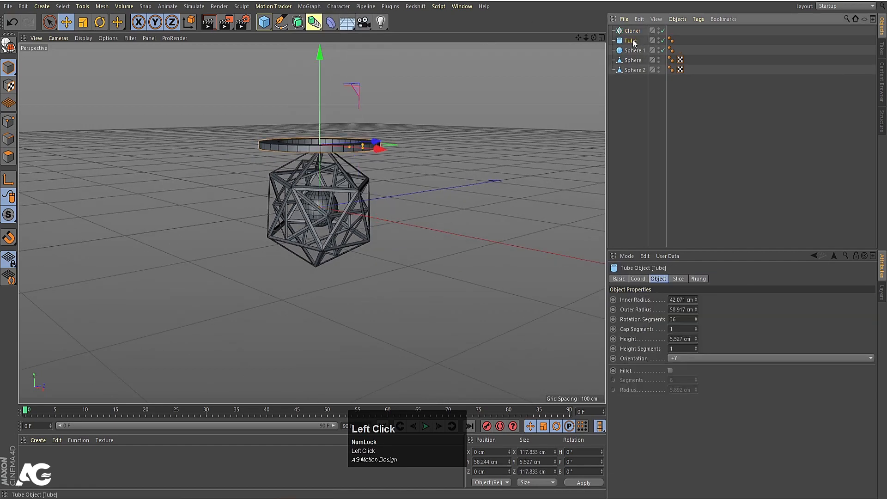
left_click_drag(635, 41, 633, 31)
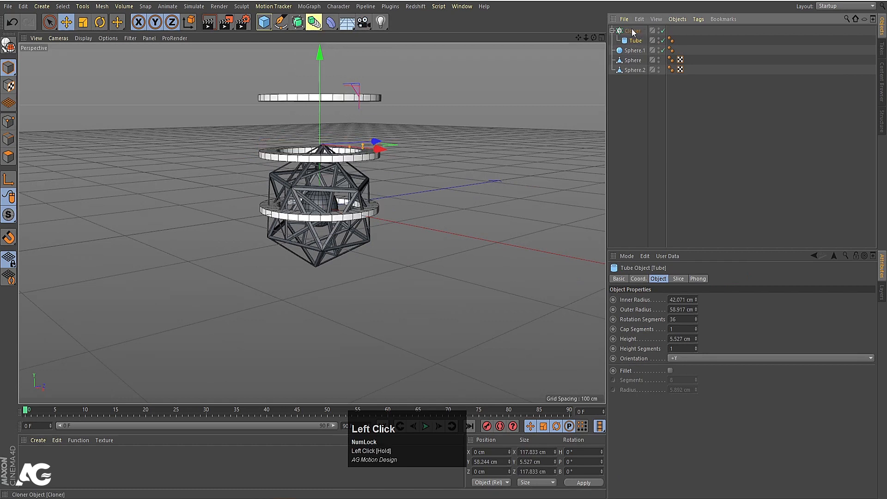
Set the Cloner's vertical spacing per step to 10 cm.
left_click(633, 31)
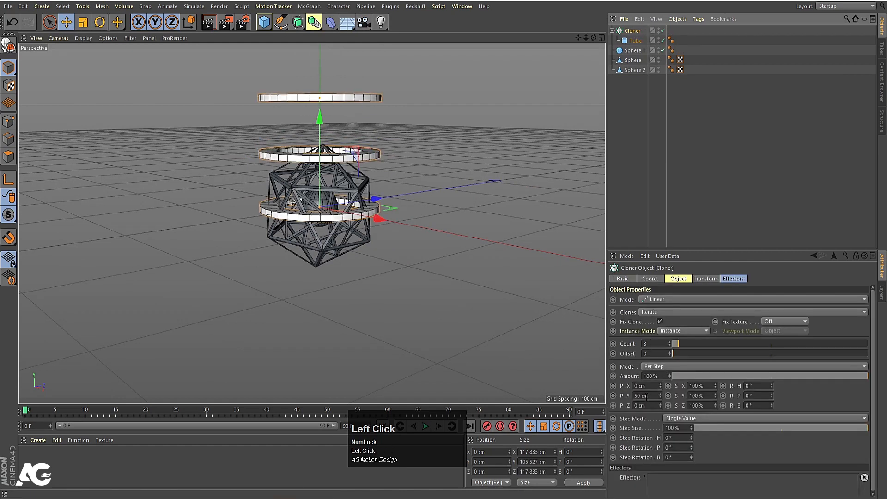
left_click(643, 396)
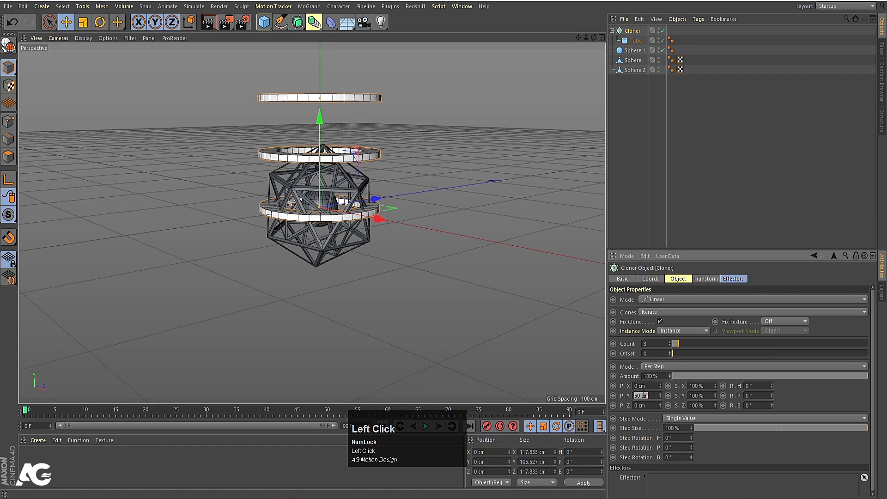
type("20")
key("Return")
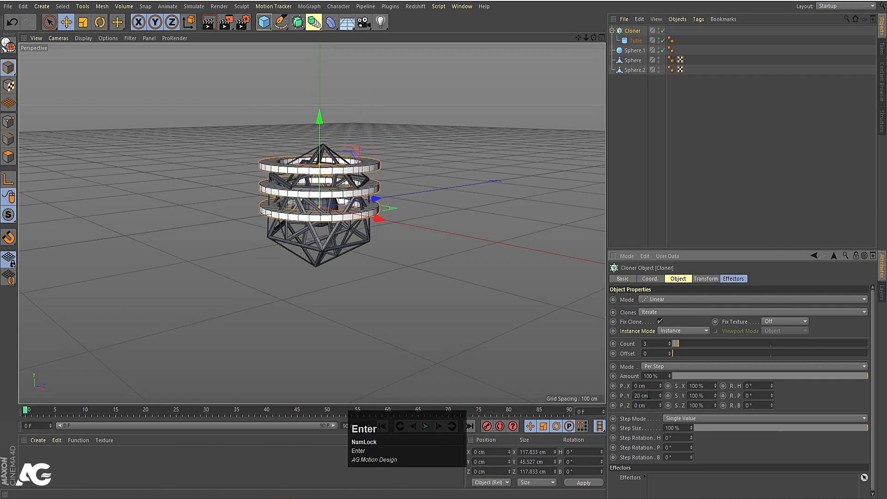
left_click(647, 395)
key("Return")
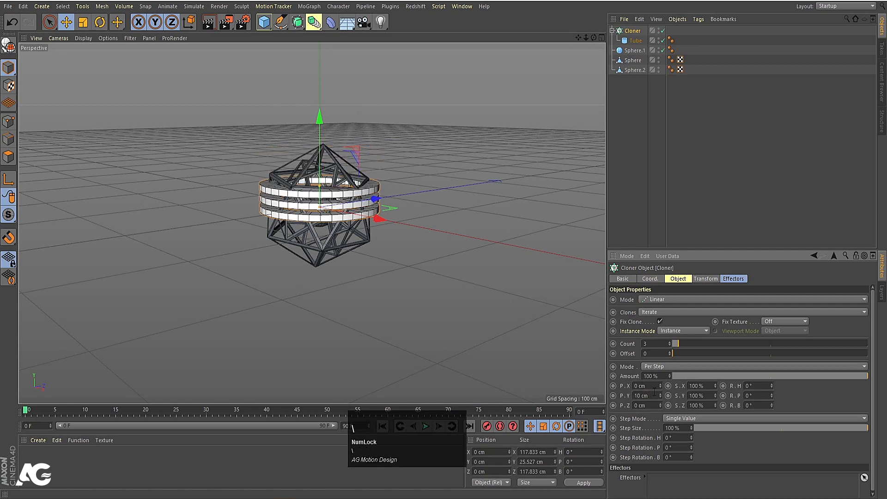
Try clone counts of 10 and 15 for the stacked rings.
left_click_drag(670, 343, 670, 344)
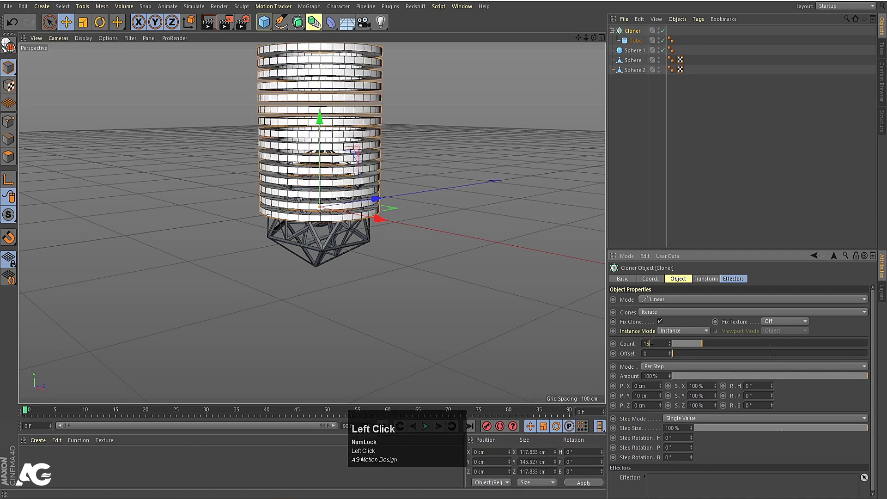
left_click(651, 343)
type("10")
key("Return")
left_click(656, 343)
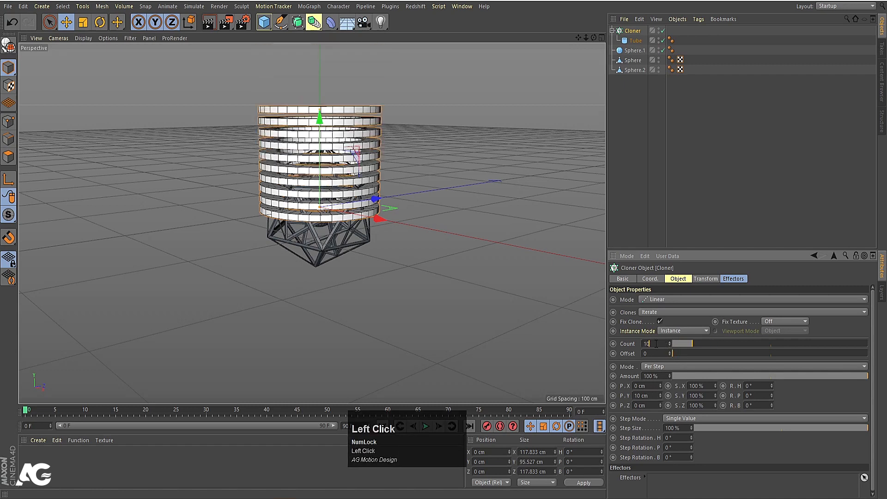
key("Return")
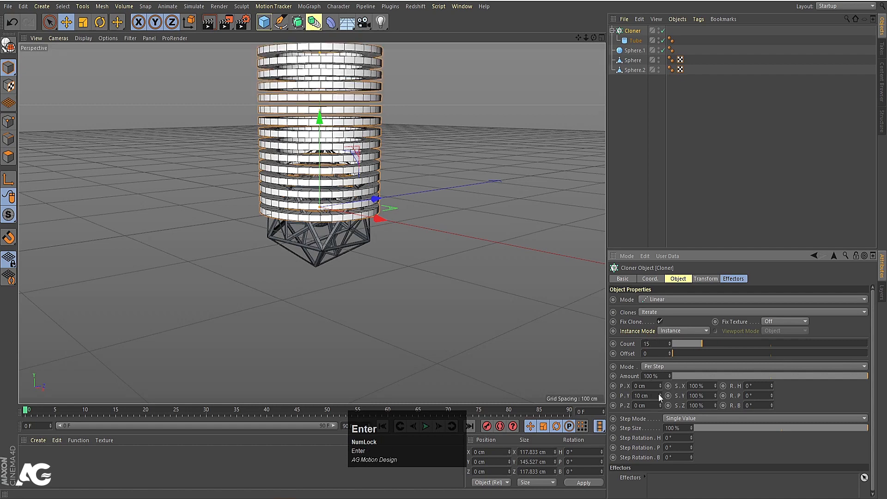
Reduce the Cloner's vertical spacing to 8 cm and set its count to 25.
left_click(660, 393)
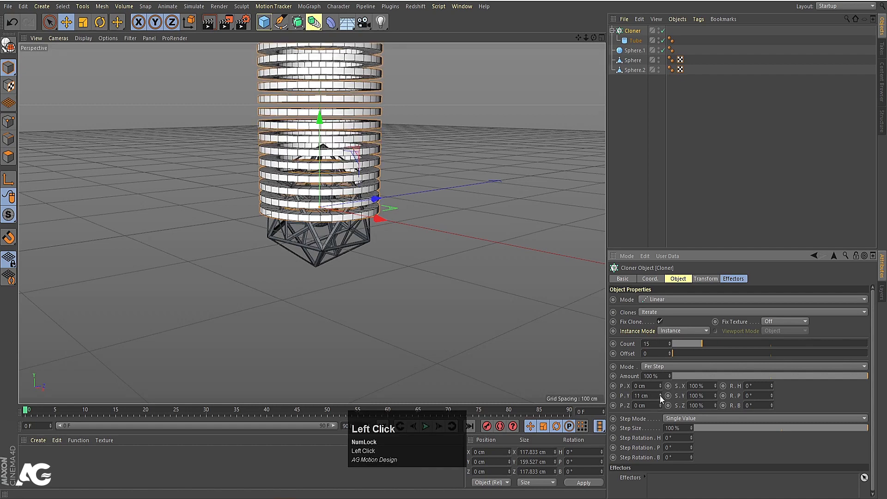
left_click(660, 397)
left_click(660, 398)
left_click(660, 397)
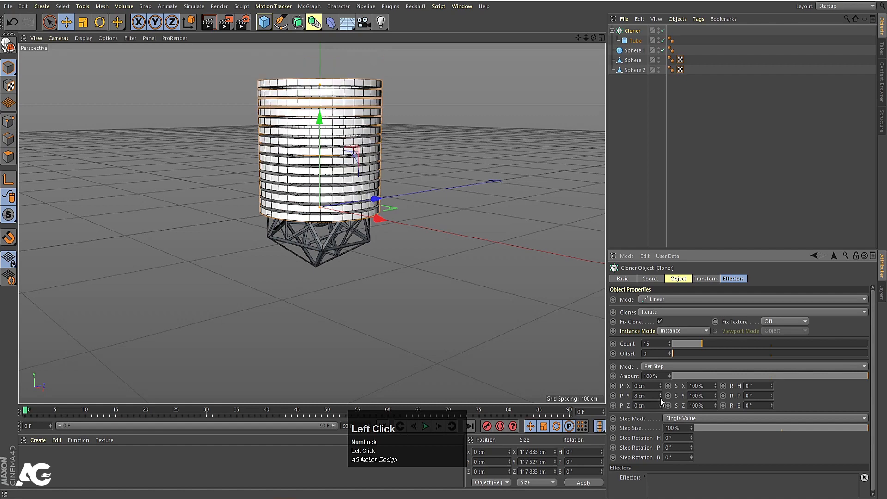
left_click(661, 344)
type("25")
key("Return")
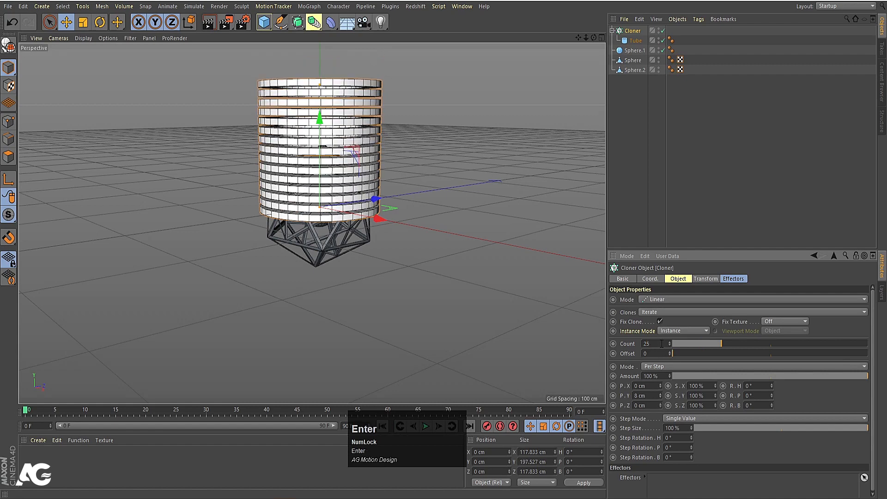
Add a Step effector to the Cloner and increase its uniform scale to about 2.97.
left_click(645, 145)
left_click(632, 31)
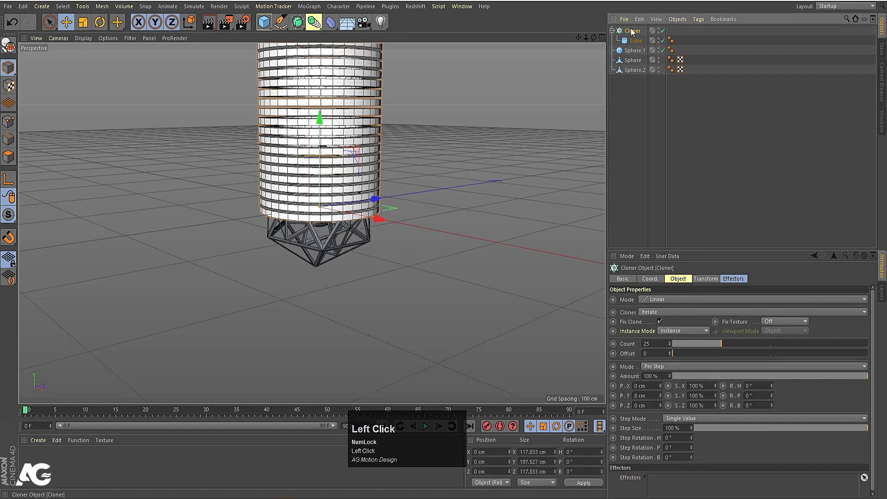
left_click(309, 6)
mouse_move(312, 21)
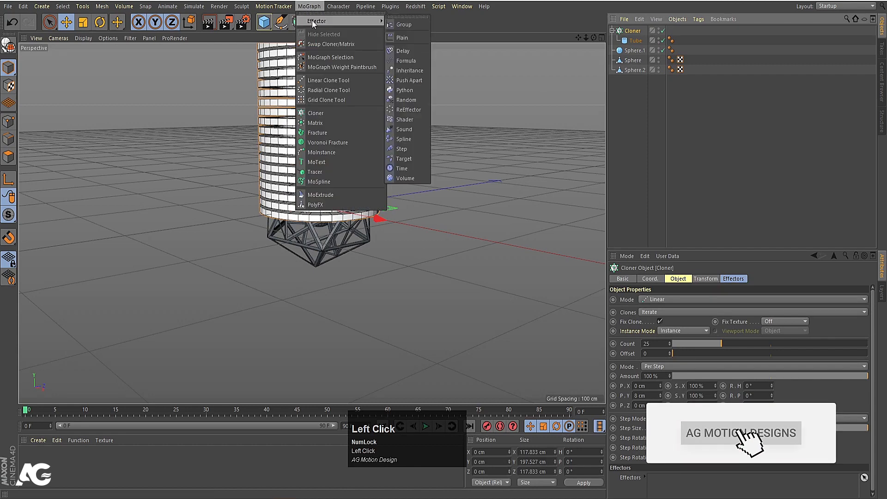
left_click(402, 149)
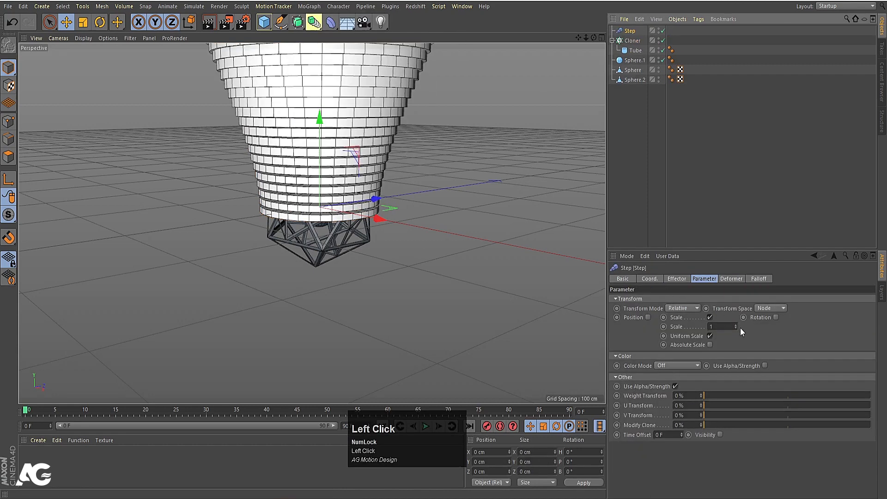
mouse_move(736, 326)
left_mouse_down()
mouse_move(735, 280)
mouse_move(735, 325)
left_mouse_up()
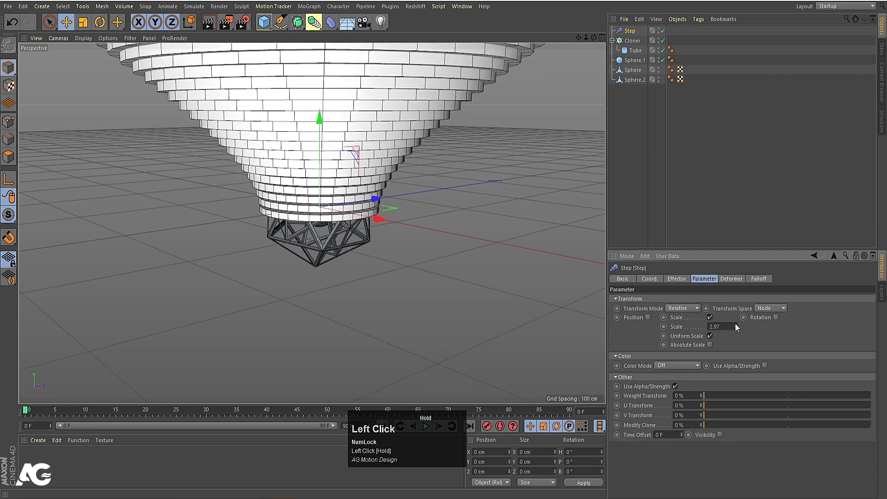
Raise the Cloner to about 56 cm on the Y axis so the rings start above the wireframe.
left_click(626, 43)
scroll(340, 139, "up", 5)
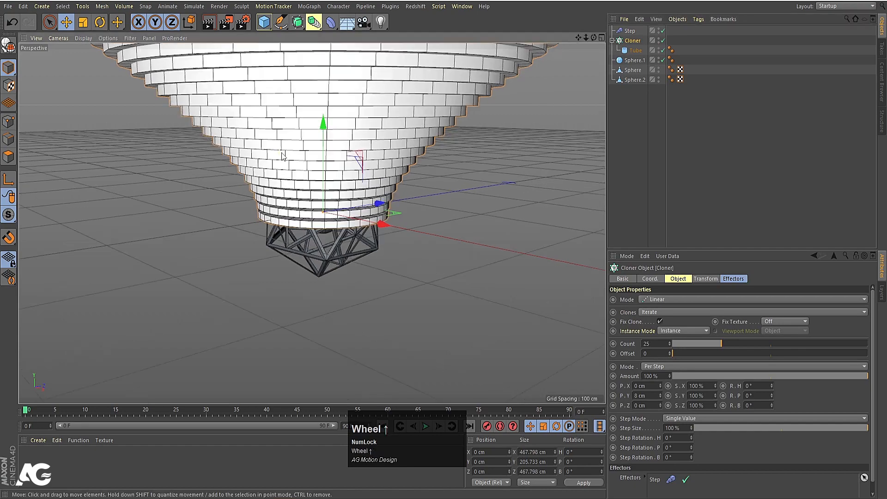
left_click_drag(341, 144, 340, 63)
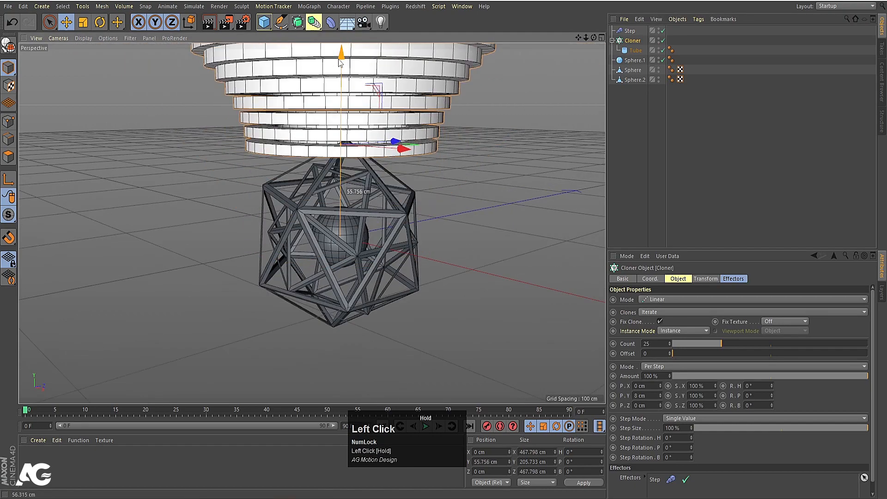
Add a Camera from a low viewpoint on the object and look through it.
left_click_drag(337, 262, 346, 235, "alt")
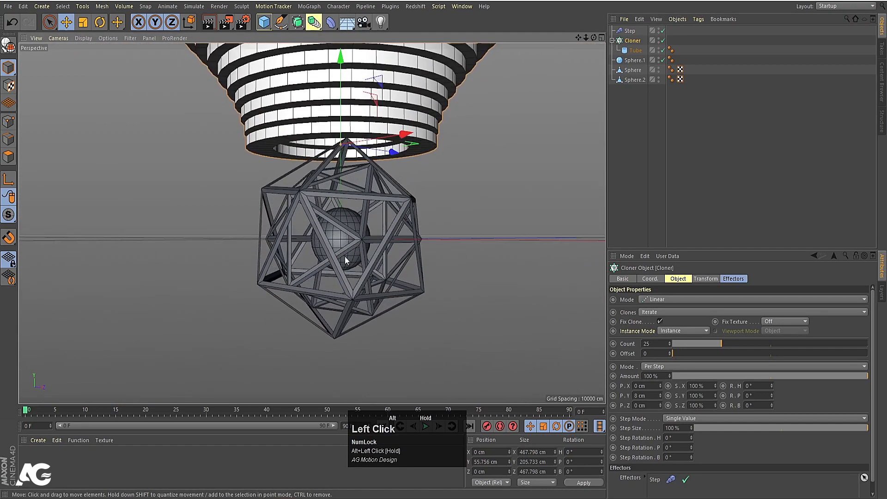
scroll(346, 262, "down", 1, "alt")
left_click(364, 22)
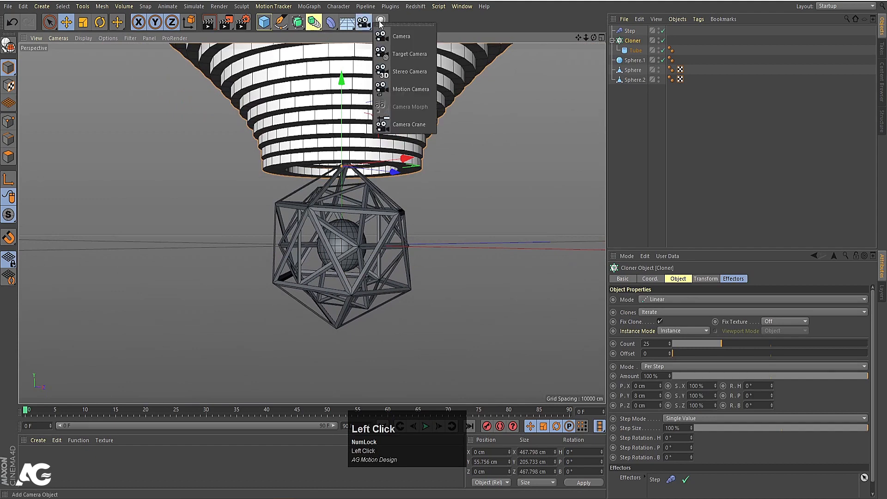
left_click(400, 36)
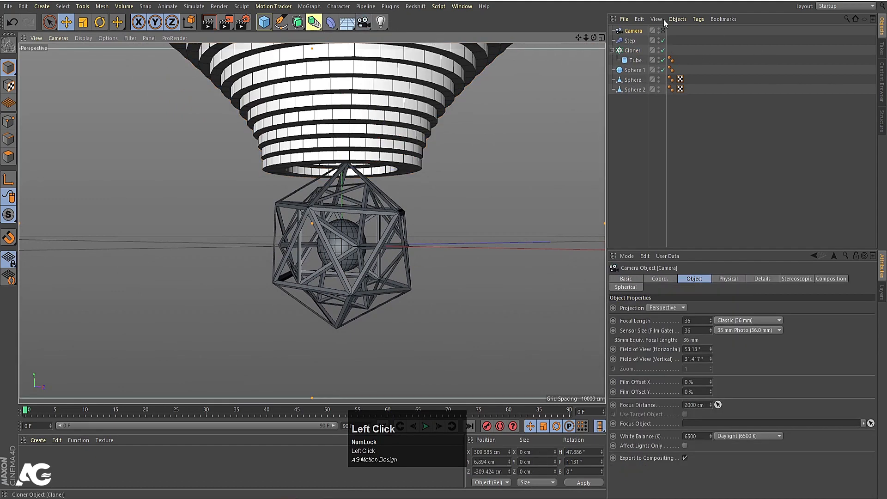
left_click(662, 30)
scroll(373, 261, "down", 1)
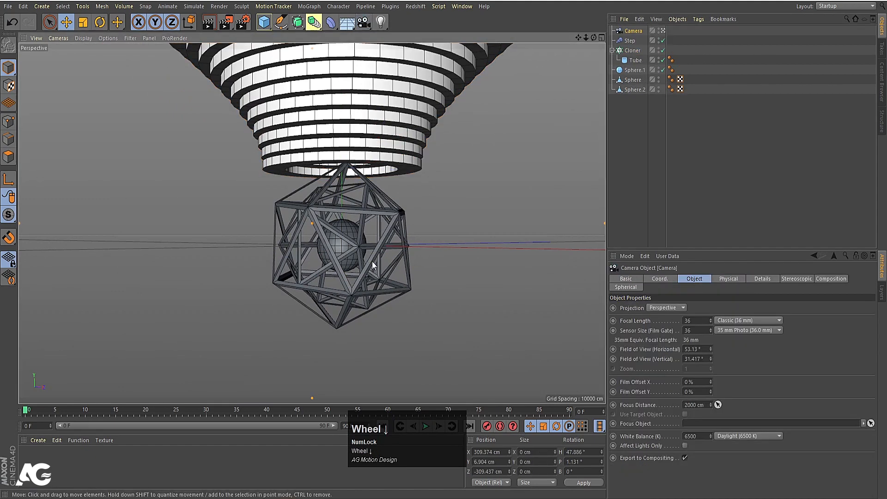
Reframe the camera view around the central sphere so the wireframe and the lower cloned rings fit in shot.
left_click(334, 250)
key("s")
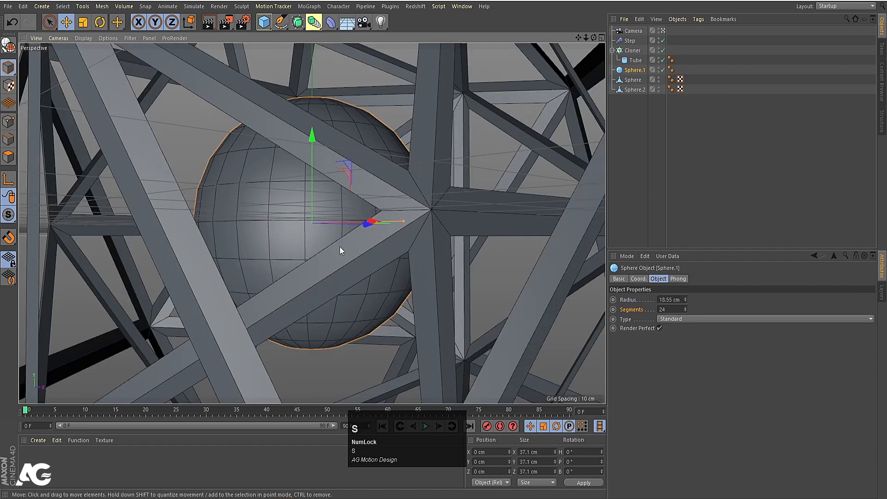
scroll(257, 224, "down", 10)
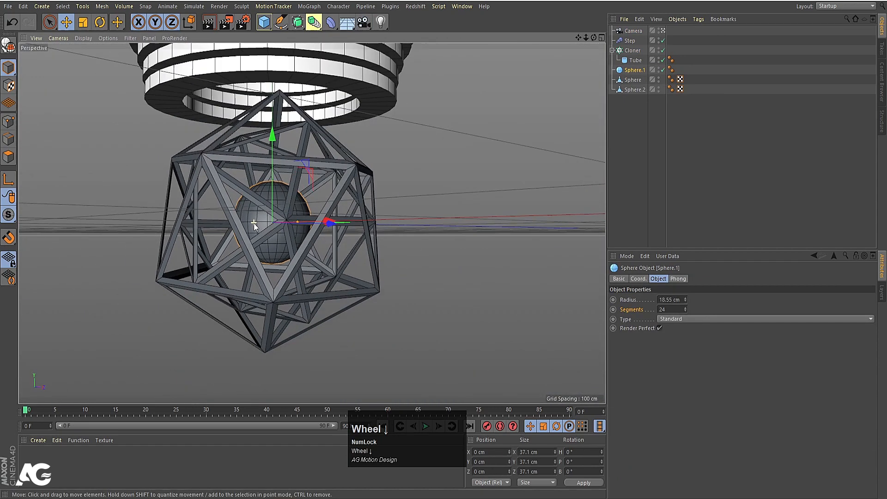
mouse_move(281, 251)
middle_mouse_down("alt")
mouse_move(317, 244)
mouse_move(283, 262)
middle_mouse_up("alt")
left_click_drag(283, 261, 295, 263, "alt")
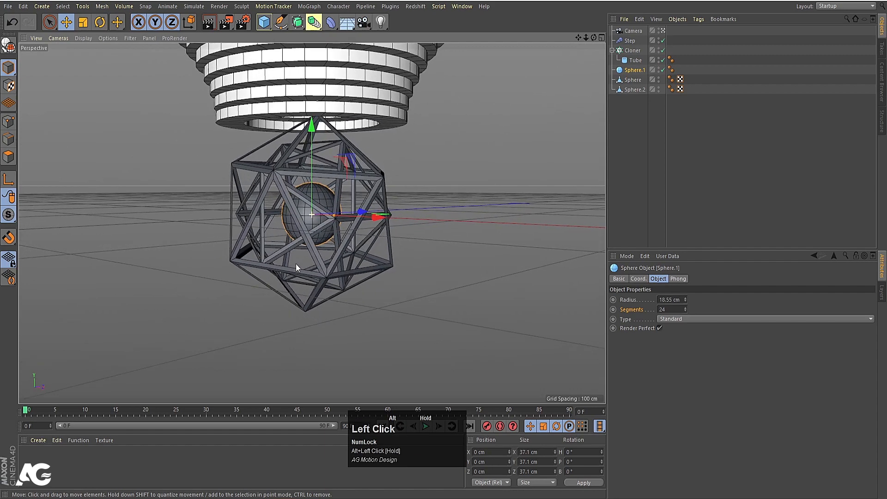
mouse_move(297, 263)
middle_mouse_down("alt")
mouse_move(308, 258)
mouse_move(309, 267)
middle_mouse_up("alt")
mouse_move(308, 267)
left_mouse_down("alt")
mouse_move(297, 266)
mouse_move(300, 275)
left_mouse_up("alt")
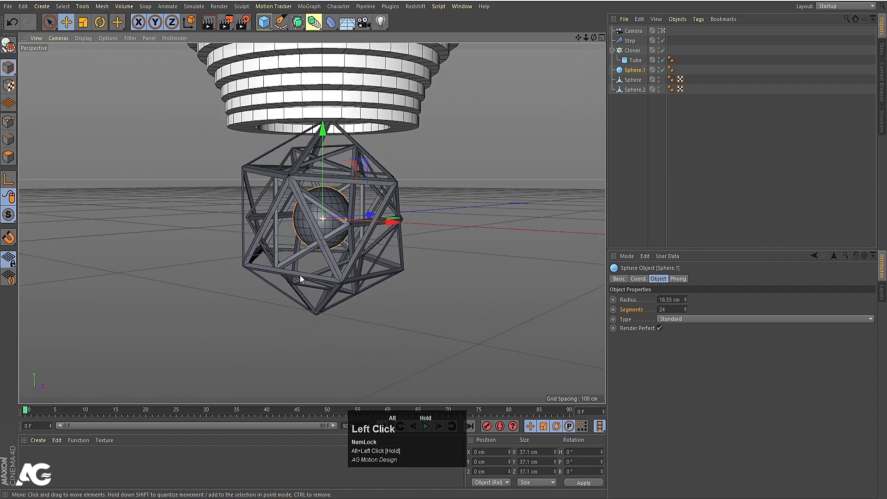
Tilt the shot by changing the Camera's bank rotation.
left_click(632, 31)
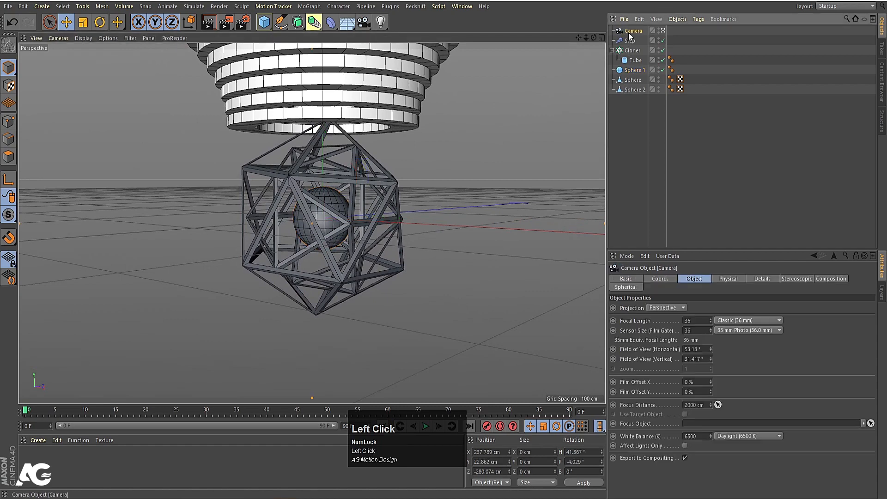
left_click(665, 278)
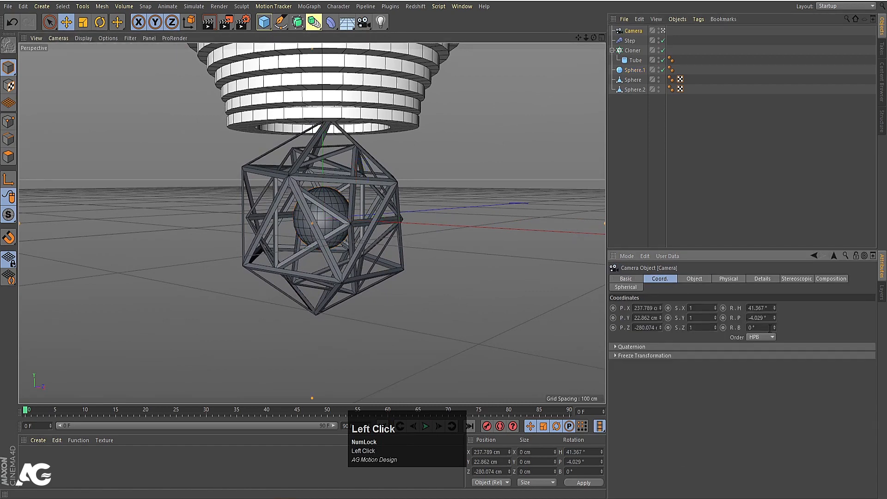
left_click_drag(774, 327, 774, 328)
Duplicate the Cloner and lower the copy to about -41 cm on the Y axis.
left_click(629, 50)
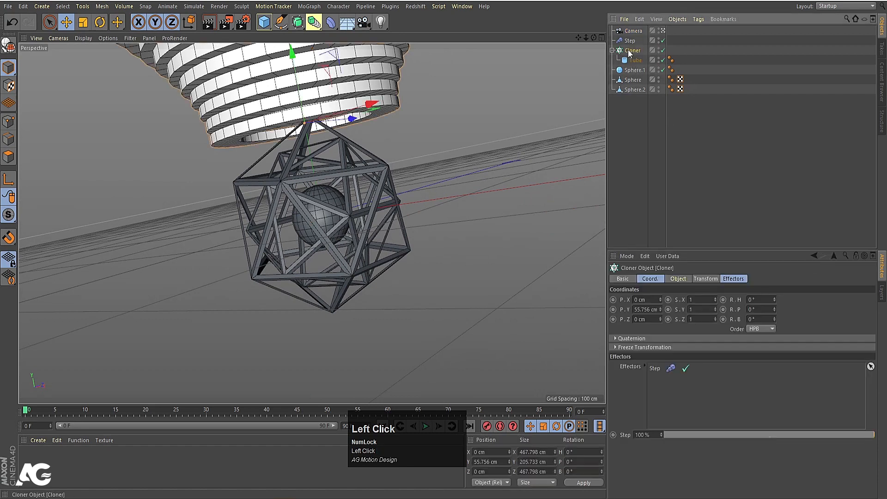
left_click_drag(627, 49, 627, 49, "ctrl")
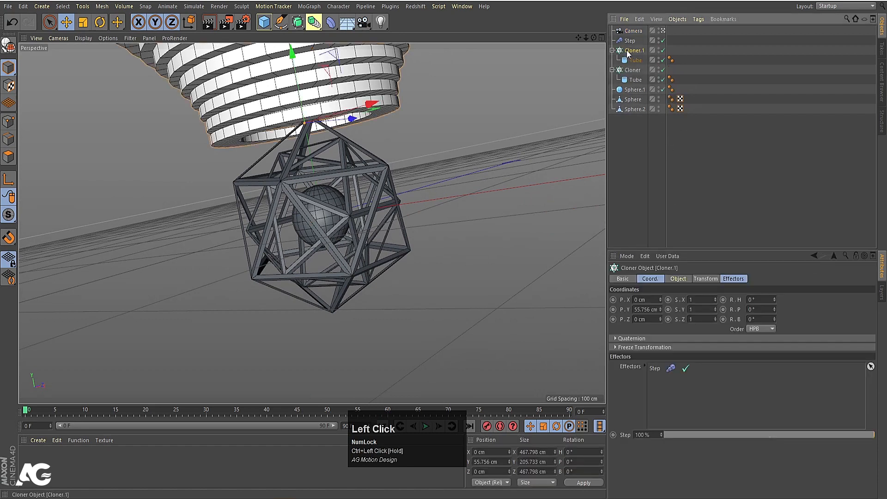
left_click_drag(292, 55, 347, 217)
Flip the lower Cloner copy upside down by setting its pitch rotation to 180°.
key("r")
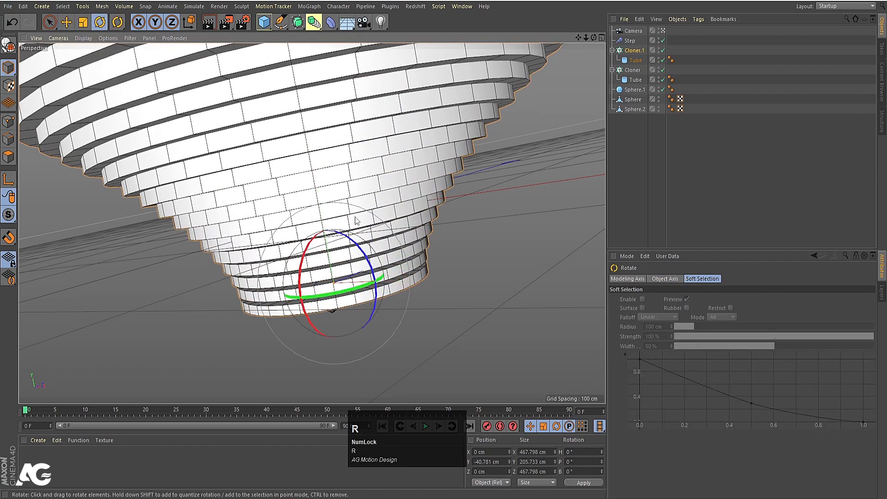
left_click(629, 51)
left_click(677, 279)
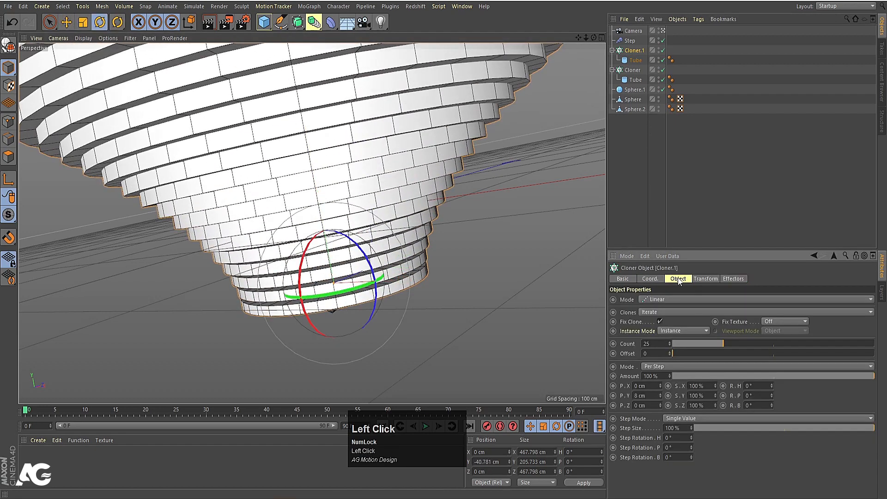
left_click(658, 280)
left_click_drag(774, 309, 813, 309)
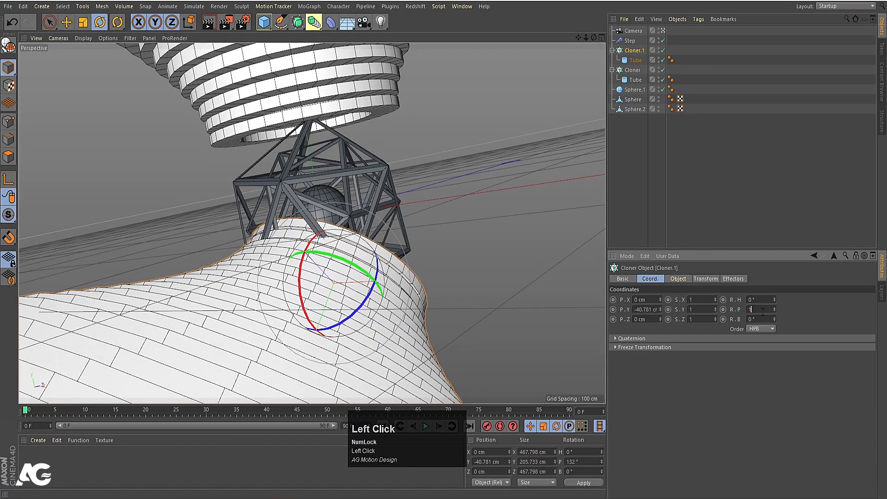
type("80")
key("Return")
Lower the flipped Cloner slightly until its rings meet the wireframe's lower tip, and collapse both Cloner hierarchies.
key("e")
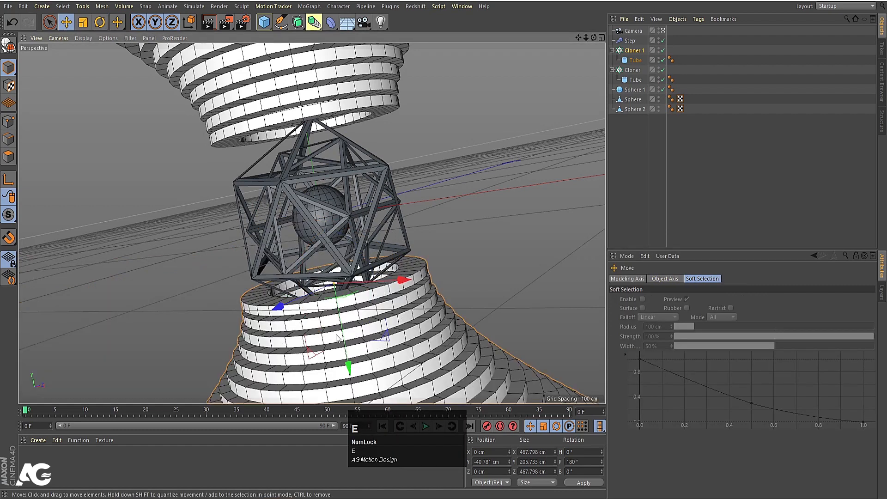
left_click_drag(350, 367, 357, 387)
left_click(647, 180)
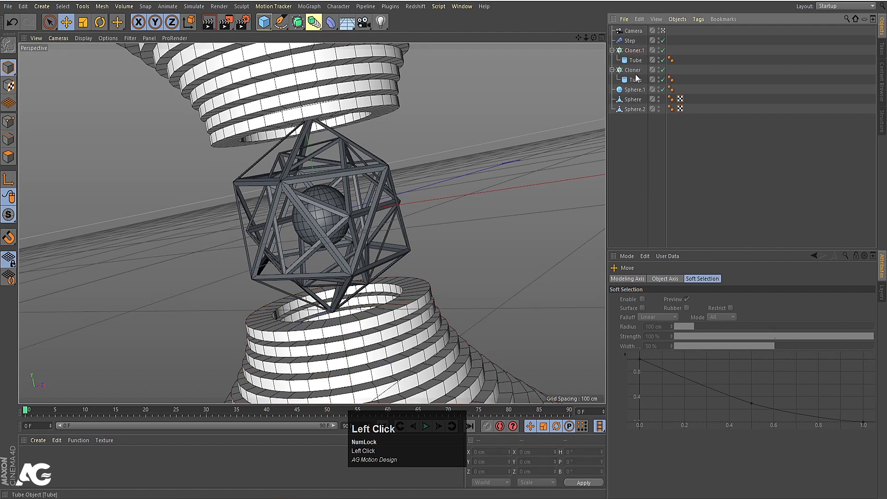
left_click(612, 70)
left_click(612, 50)
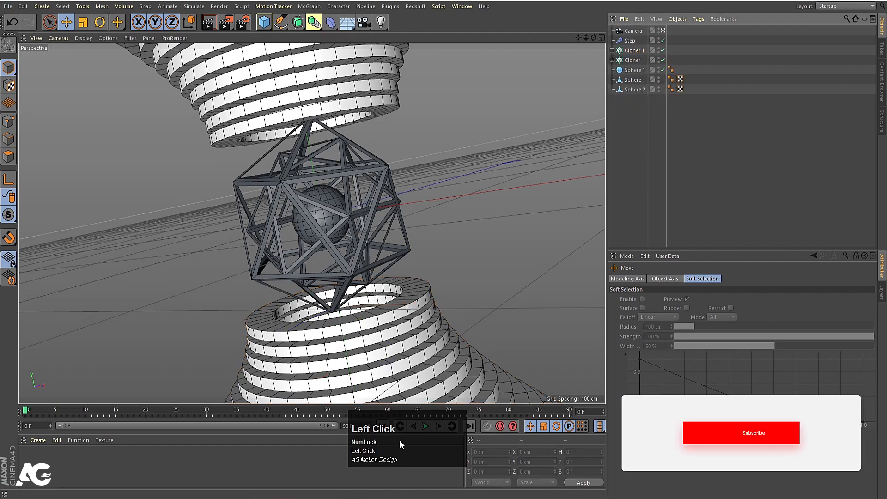
Play the animation briefly and return to the first frame.
left_click(426, 427)
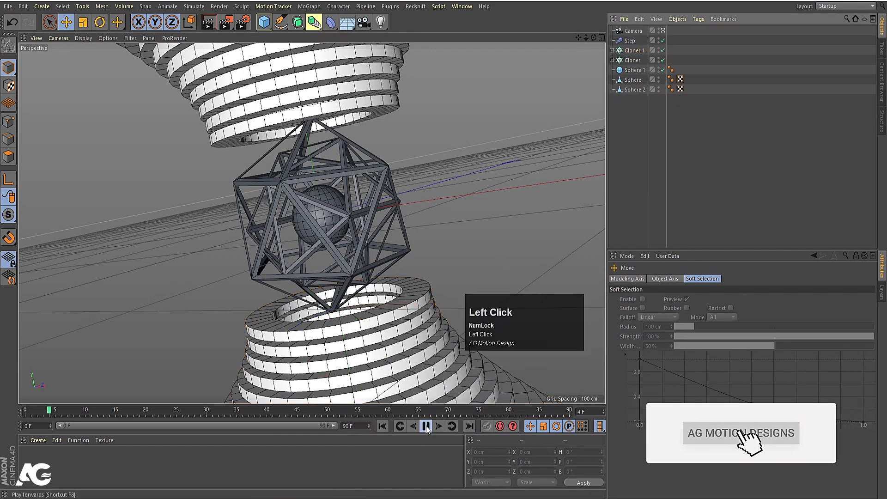
left_click(426, 426)
left_click(381, 426)
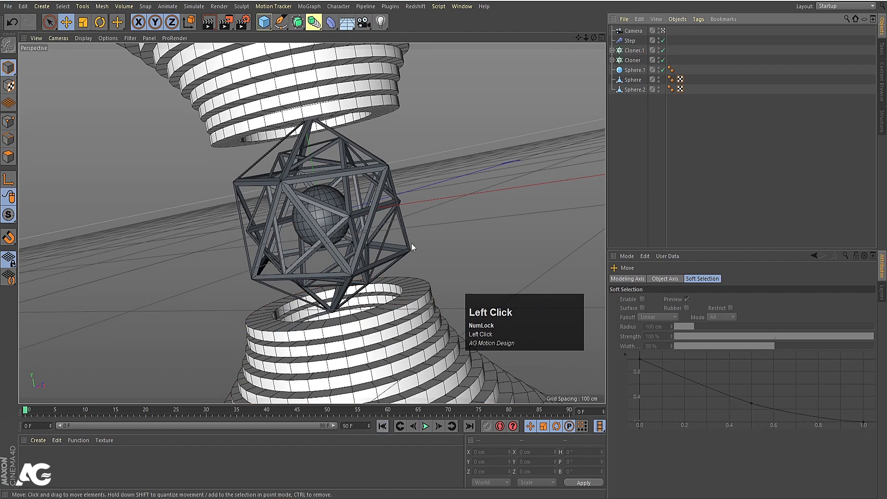
Add a Formula effector to both the upper and lower Cloners.
left_click(631, 58)
left_click(628, 51, "shift")
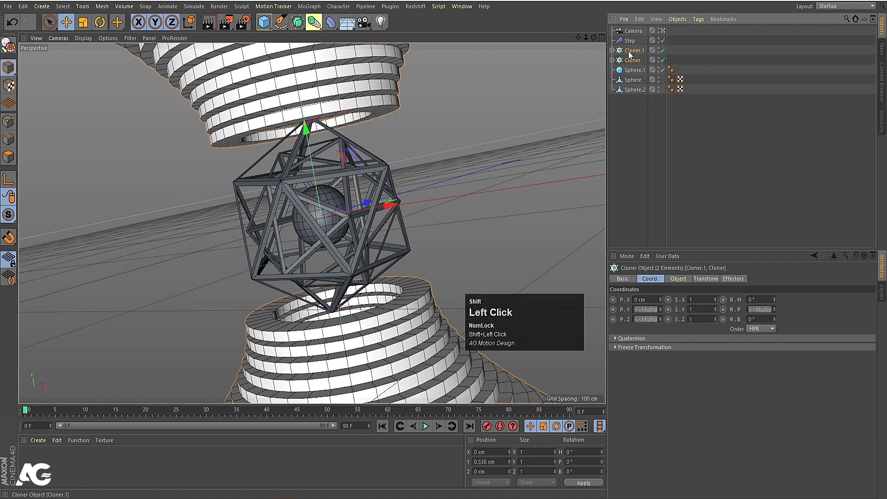
left_click(309, 6)
mouse_move(311, 21)
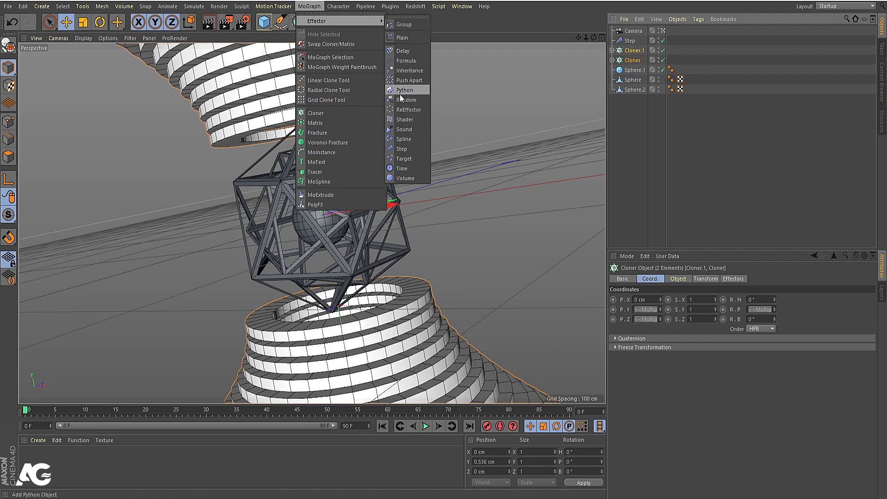
left_click(402, 61)
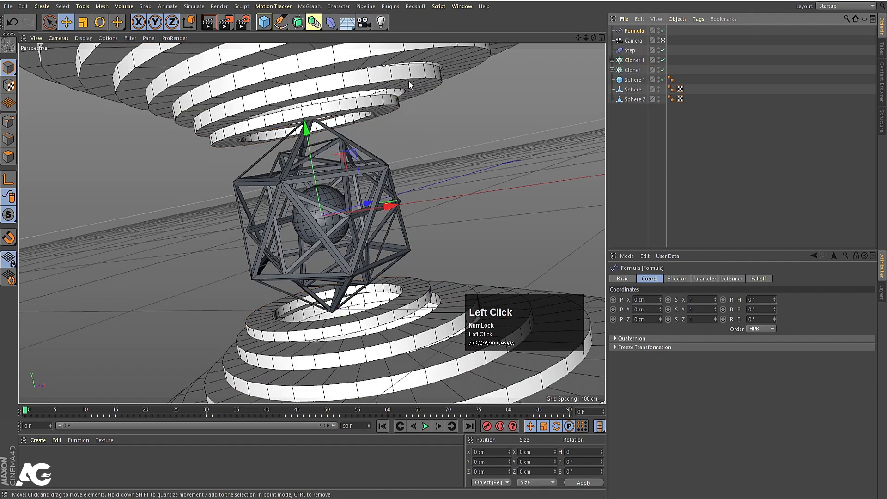
Turn off the Formula effector's Position influence and preview the pulsing rings.
left_click(702, 279)
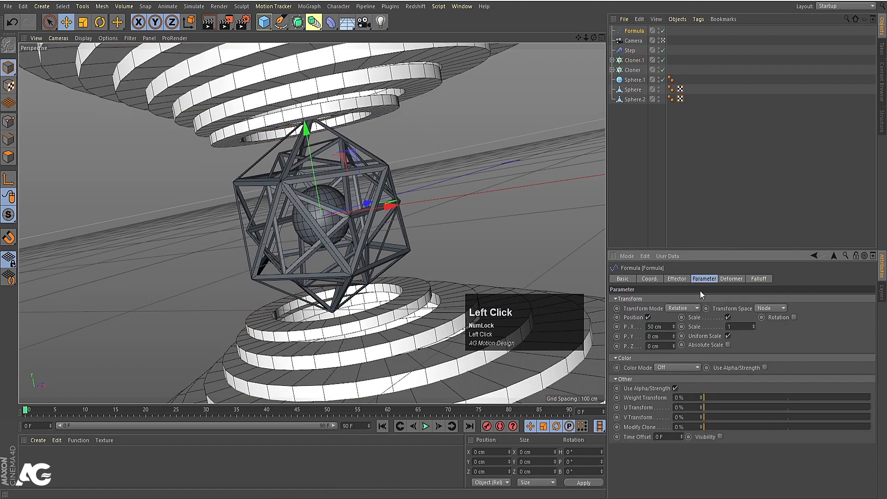
left_click(648, 317)
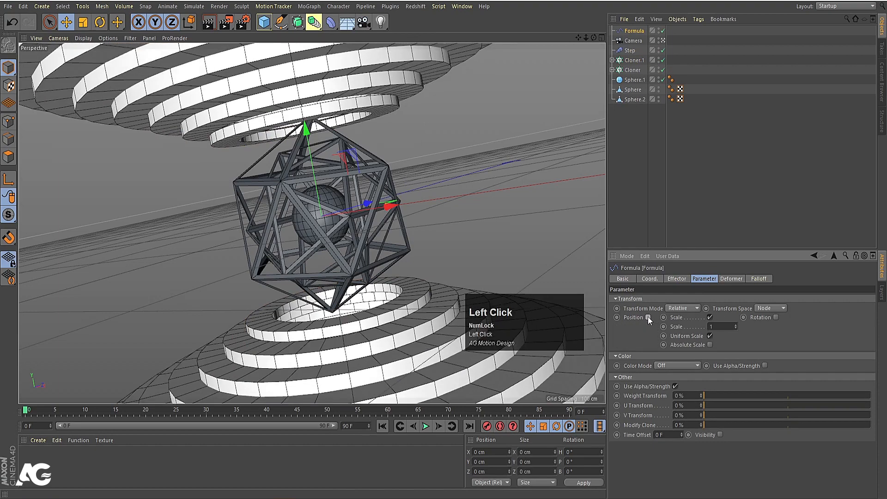
left_click(427, 427)
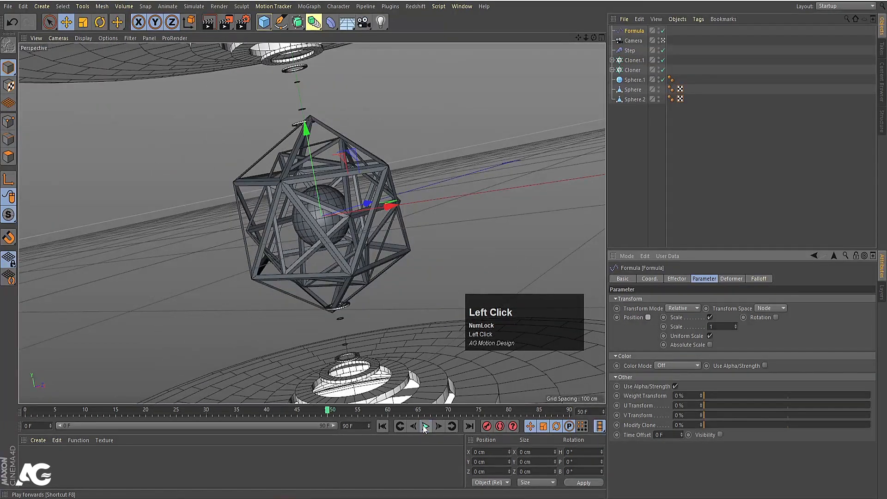
left_click(425, 426)
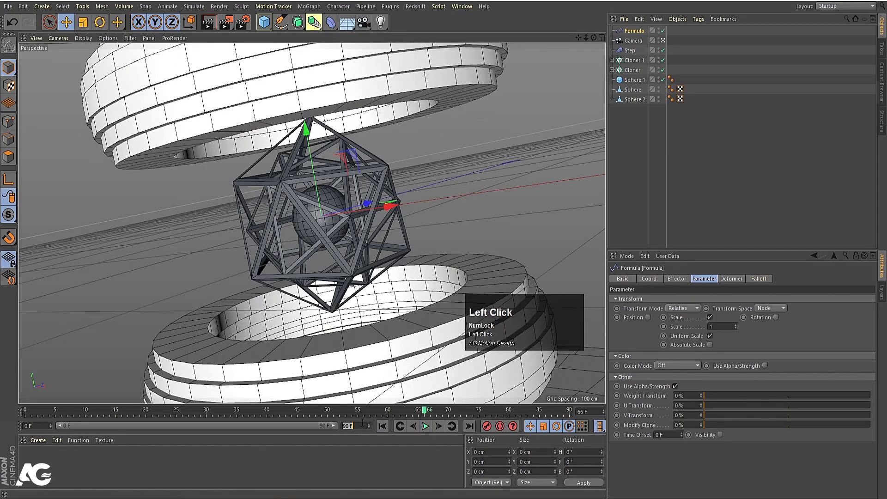
Extend the timeline to 120 frames and stretch the preview range to its full length.
key("Return")
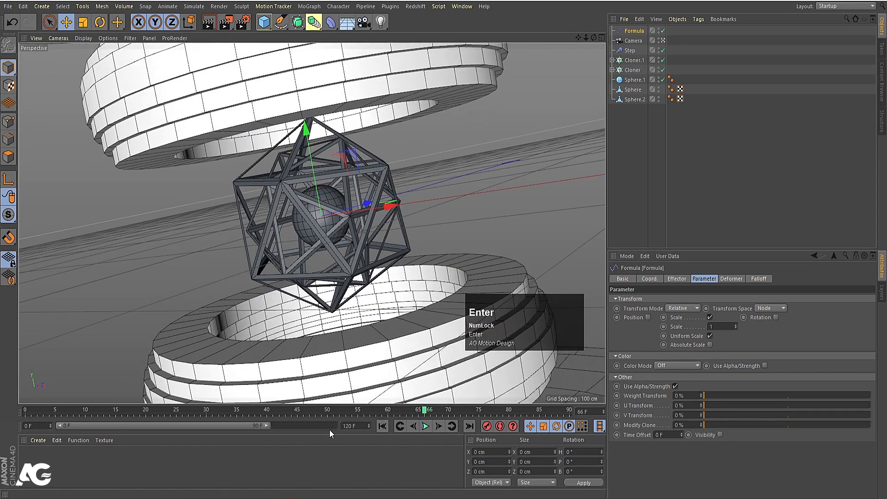
left_click_drag(266, 426, 365, 438)
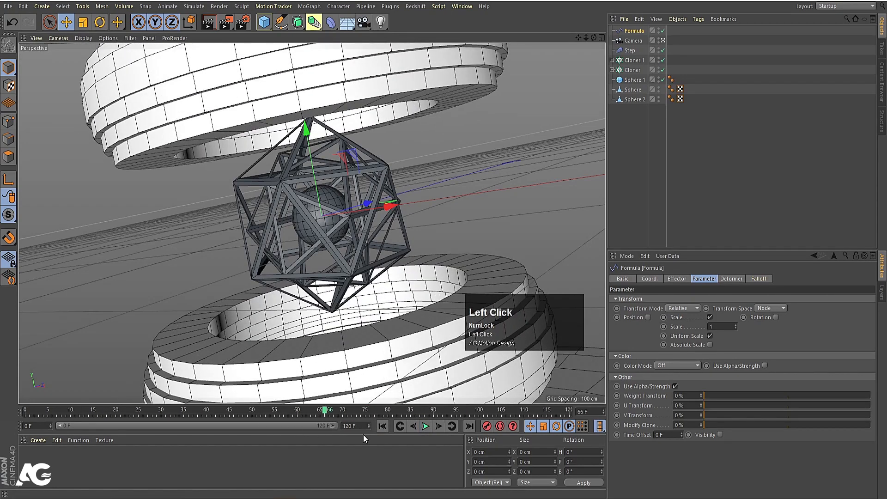
Try a Formula effector scale of 0.5 and play the animation from the start.
left_click(723, 327)
type(".5")
key("Return")
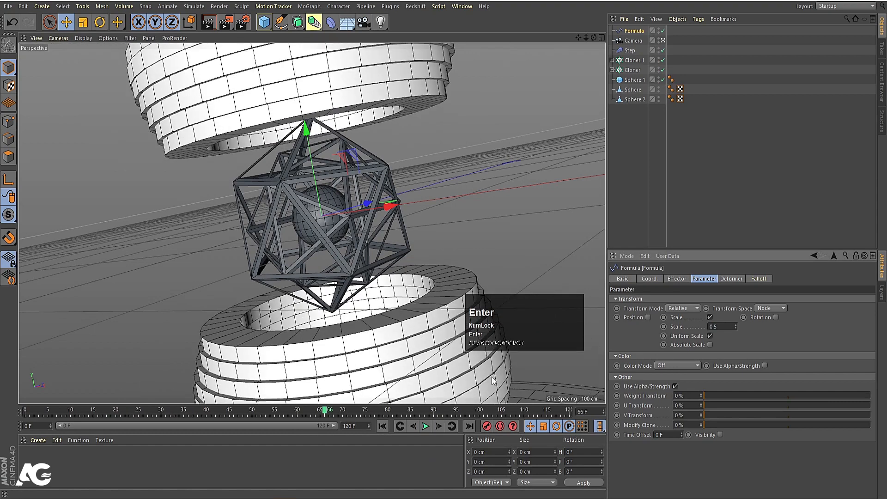
left_click(382, 426)
left_click(425, 425)
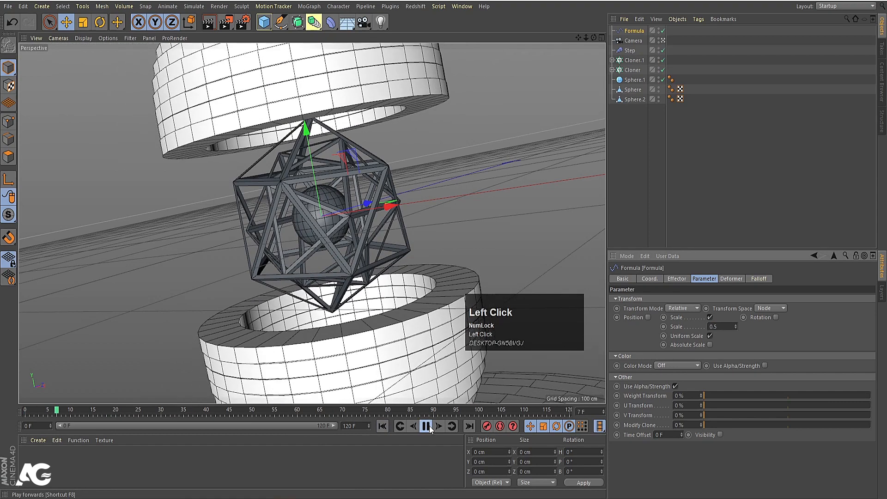
left_click(429, 426)
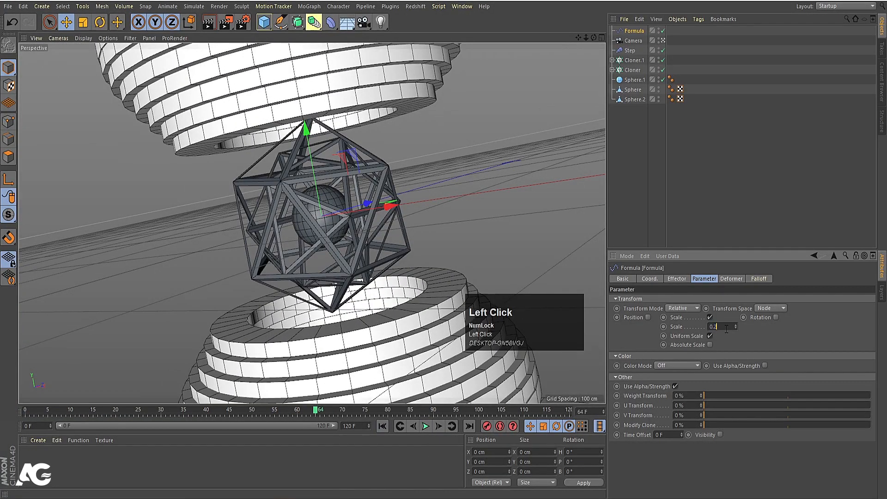
Try a Formula effector scale of 0.2 and replay the animation from the start.
key("Return")
left_click(382, 426)
left_click(426, 426)
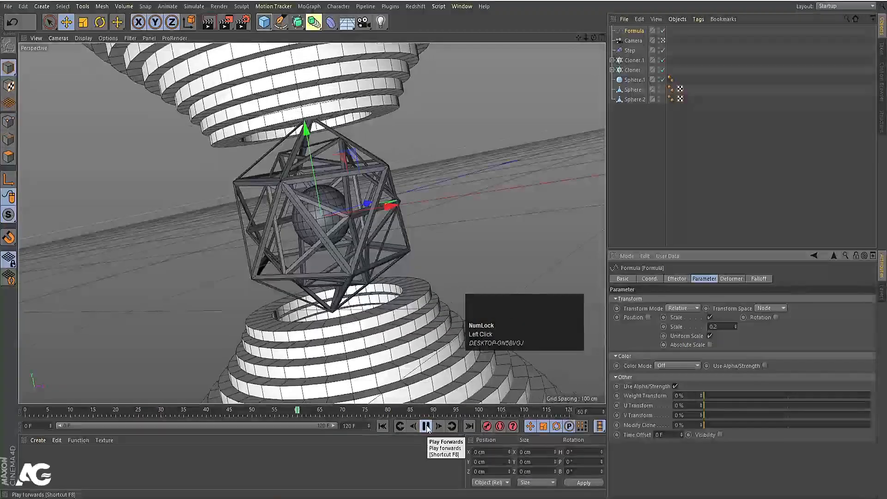
left_click(426, 426)
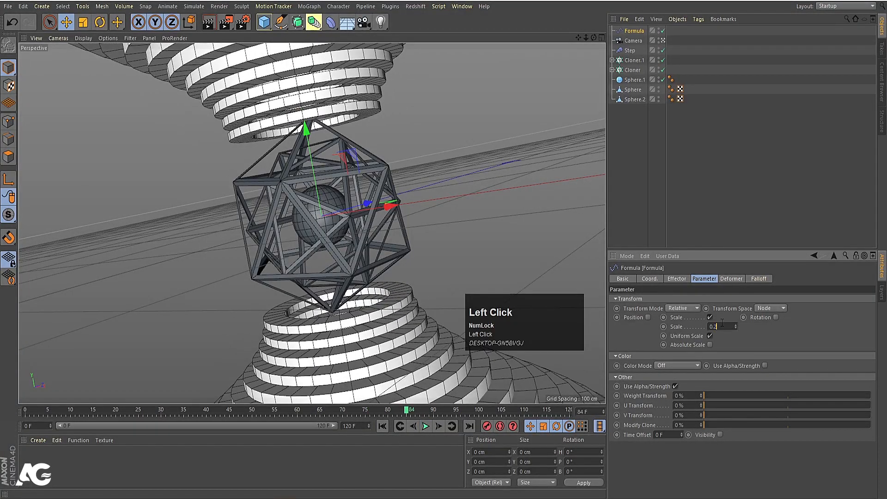
Set the Formula effector's scale to 0.4, preview the motion and return to the first frame.
key("Return")
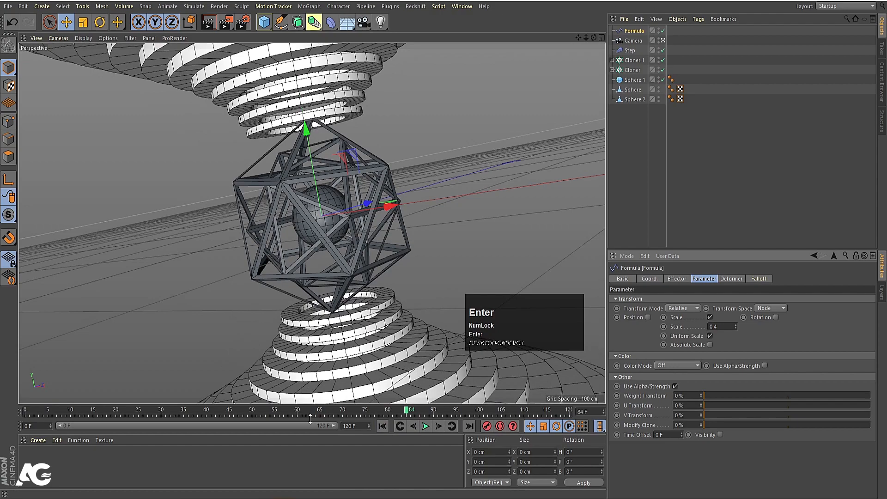
left_click(382, 426)
left_click(428, 426)
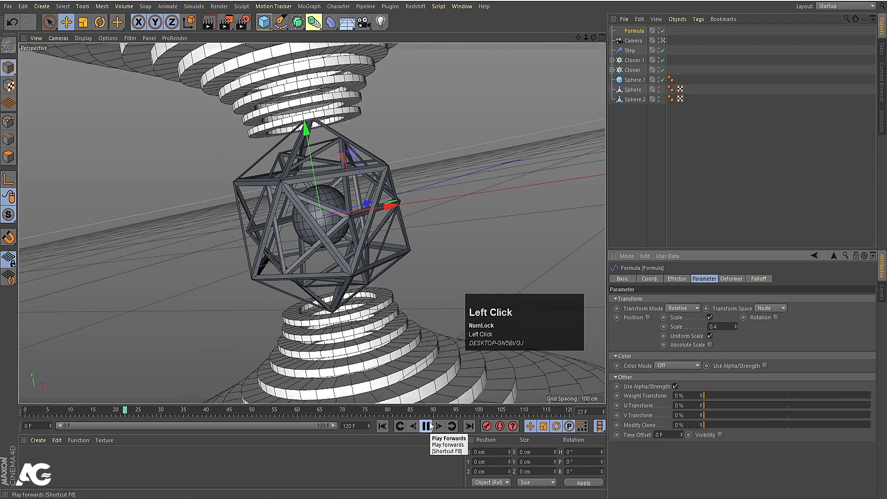
left_click(382, 426)
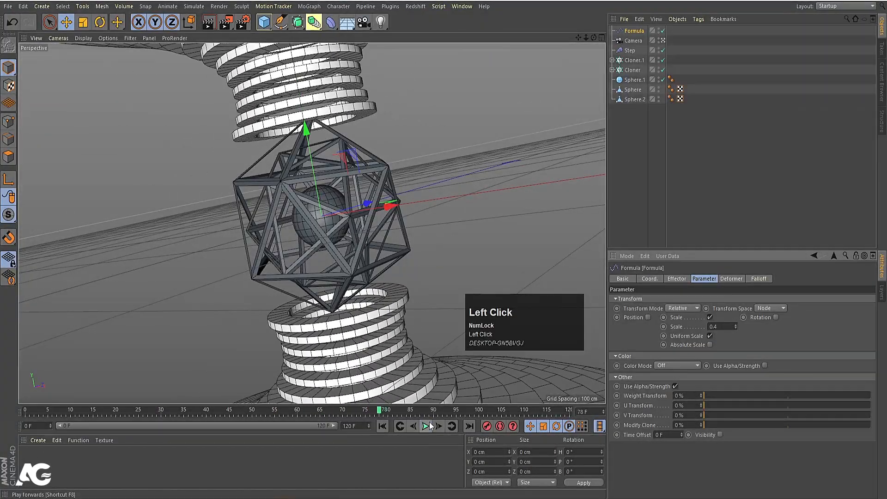
Duplicate the upper Cloner and move the copy to the end of the object list.
left_click(631, 70)
left_click_drag(628, 71, 631, 59, "ctrl")
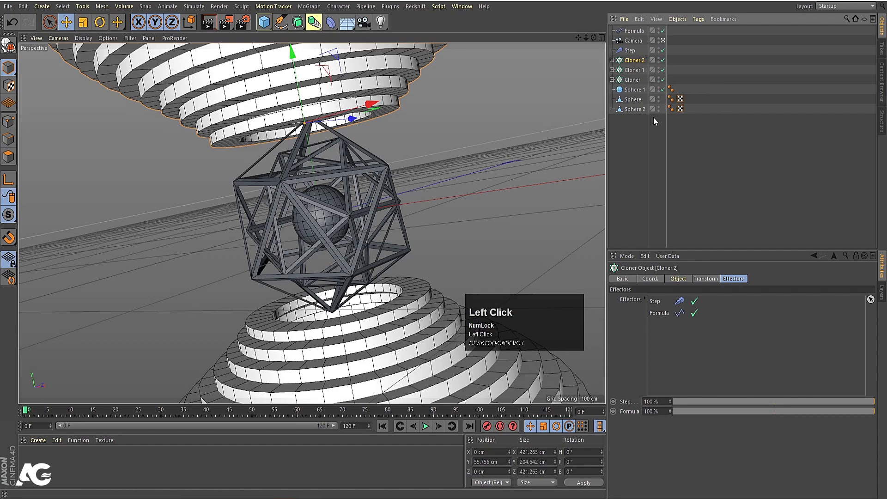
left_click_drag(633, 203, 633, 203)
Remove the Step and Formula effectors from the new Cloner copy.
left_click(658, 302)
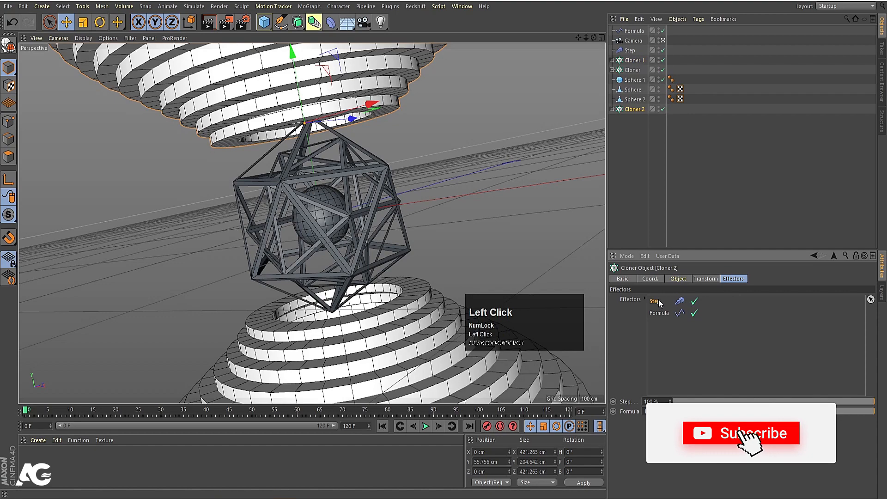
key("Delete")
left_click(659, 301)
key("Delete")
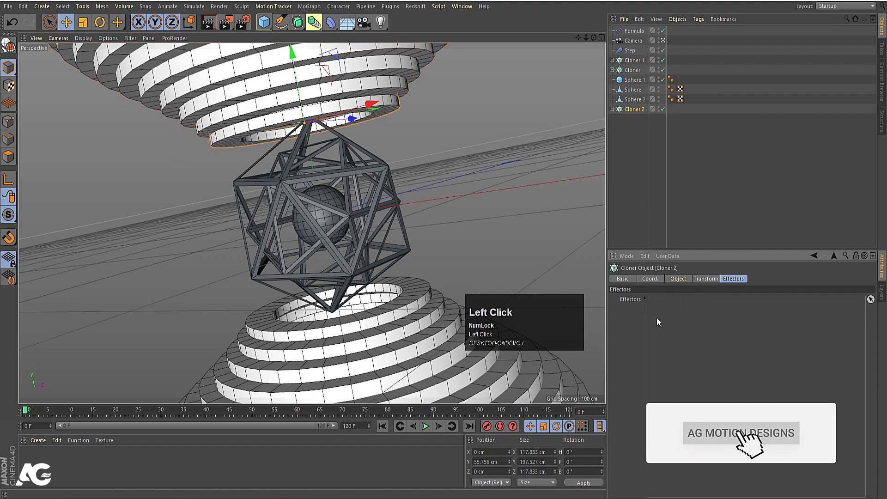
Lower the new Cloner copy to about -284 cm on the Y axis, below the wireframe.
left_click(629, 109)
left_click_drag(292, 54, 377, 257)
middle_click(378, 251)
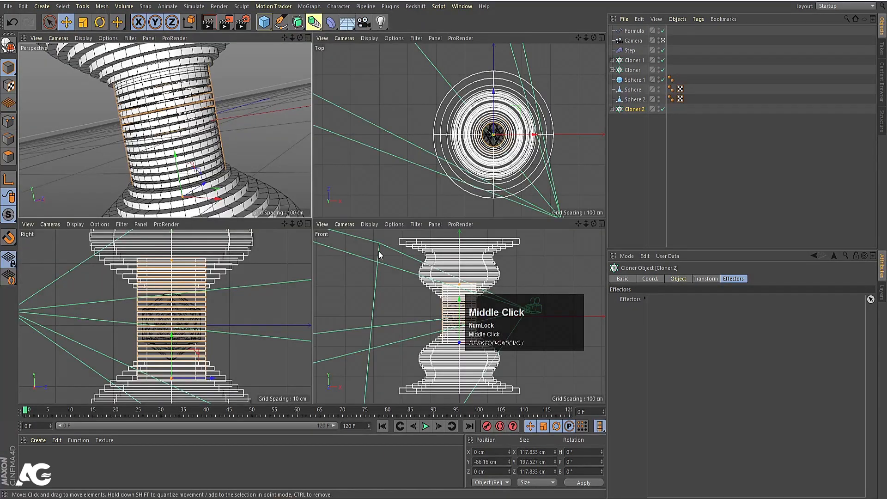
middle_click(376, 275)
scroll(361, 268, "down", 3)
left_click_drag(346, 194, 399, 212)
middle_click(398, 209)
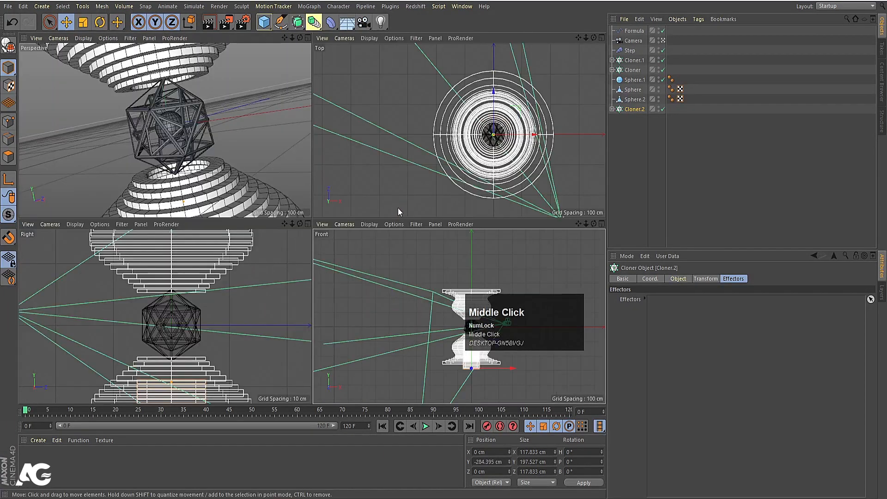
Scale the new Cloner's Tube up to about 1326 cm across so it surrounds the camera, and select its Cloner.
middle_click(501, 136)
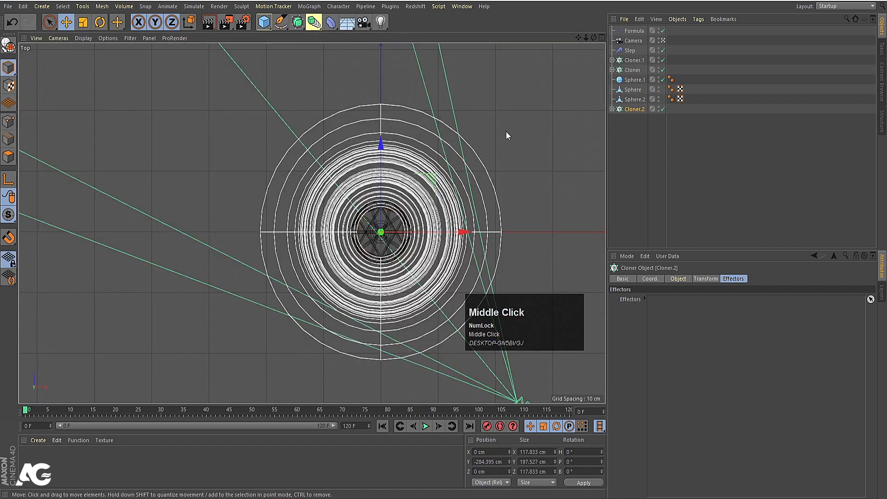
left_click(612, 108)
left_click(628, 117)
scroll(401, 259, "down", 5)
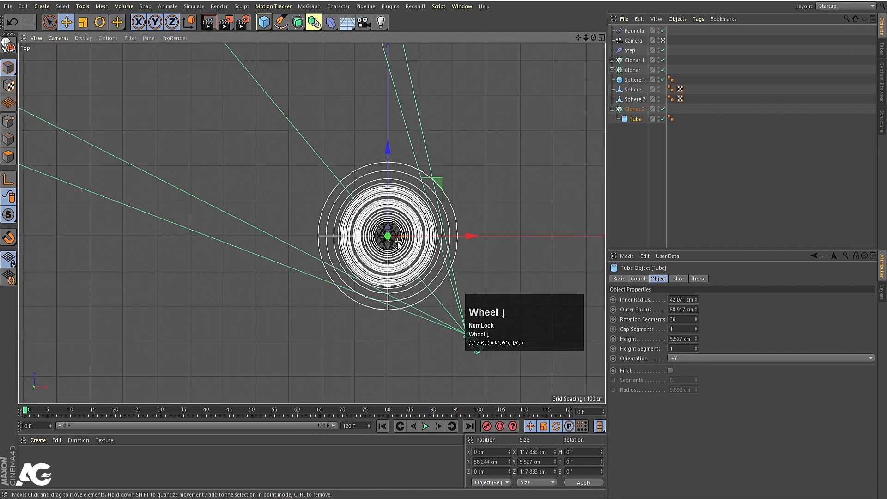
key("t")
mouse_move(348, 306)
left_mouse_down()
mouse_move(552, 252)
mouse_move(320, 318)
mouse_move(173, 381)
mouse_move(317, 308)
mouse_move(354, 304)
left_mouse_up()
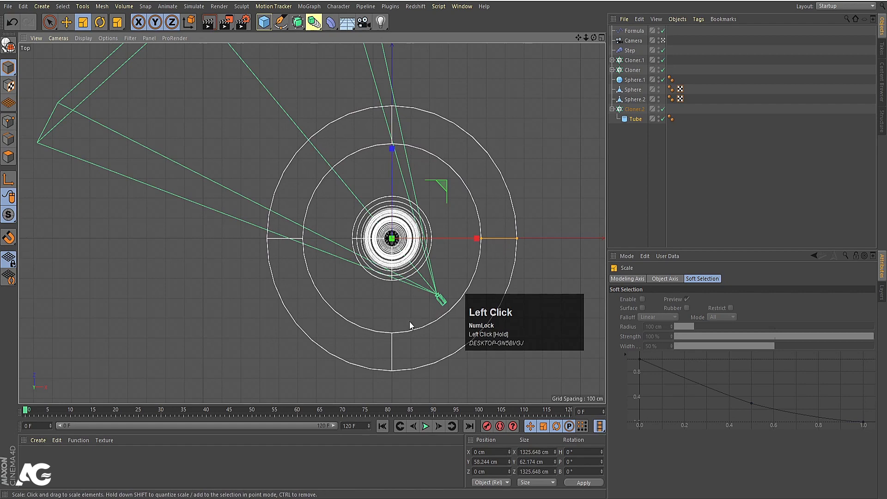
left_click(393, 334)
scroll(425, 321, "up", 2)
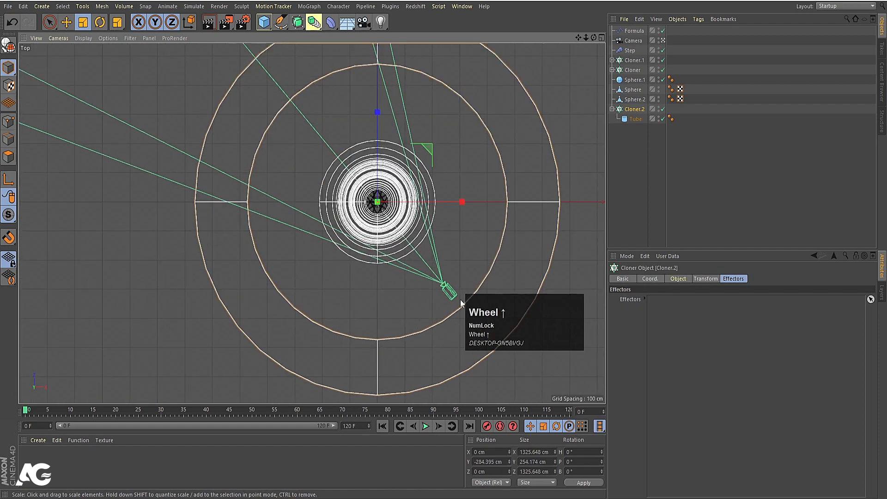
middle_click(334, 265)
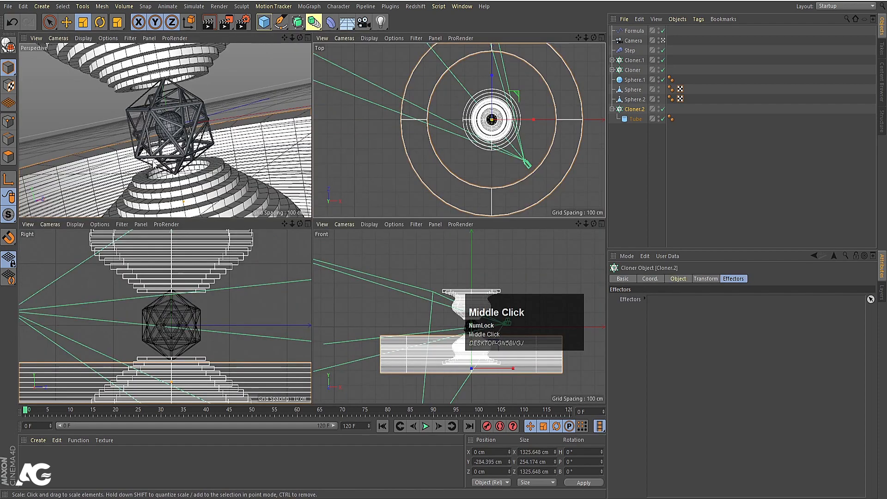
Lower the large surrounding Cloner to about -306 cm on the Y axis.
middle_click(219, 312)
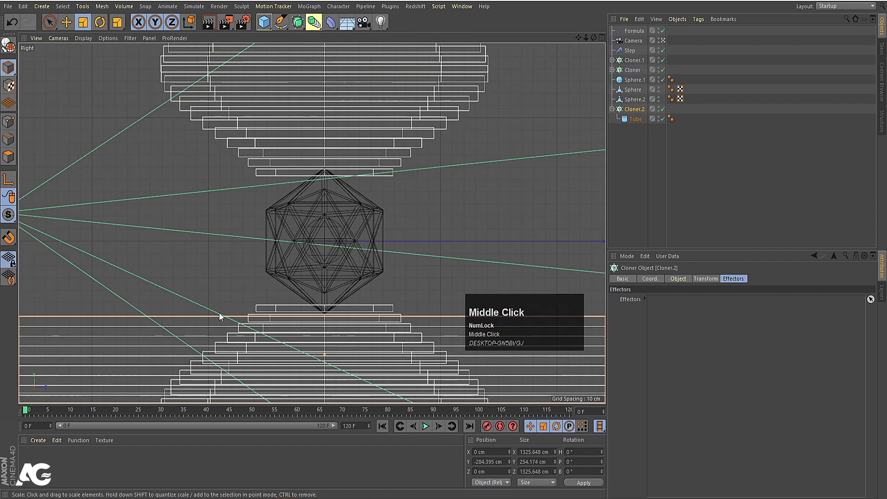
scroll(219, 313, "down", 5)
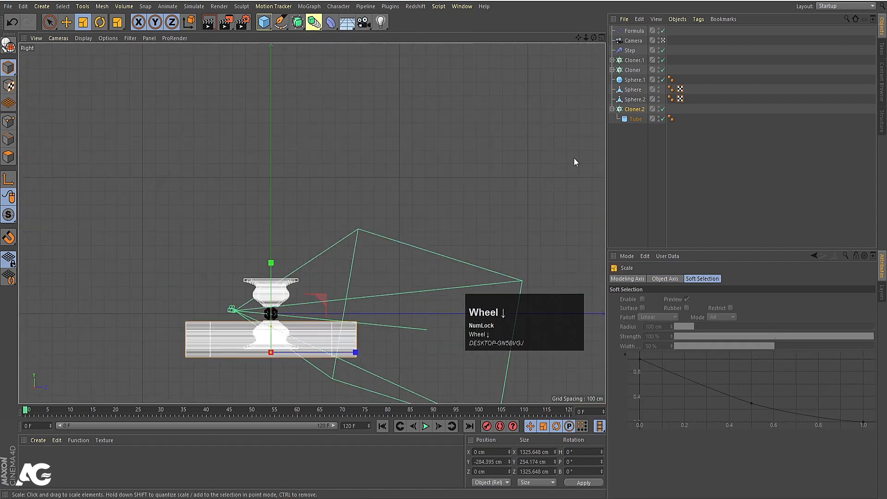
left_click(631, 109)
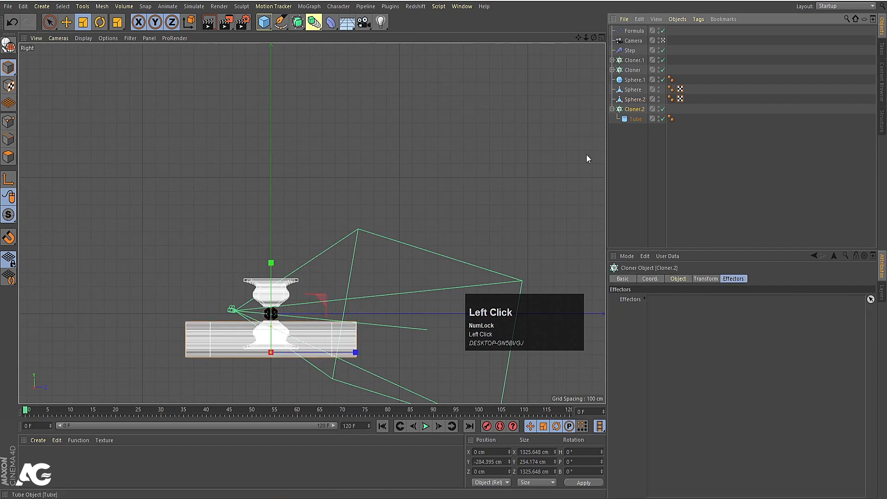
key("e")
mouse_move(277, 272)
left_mouse_down()
mouse_move(273, 245)
mouse_move(276, 266)
mouse_move(292, 267)
left_mouse_up()
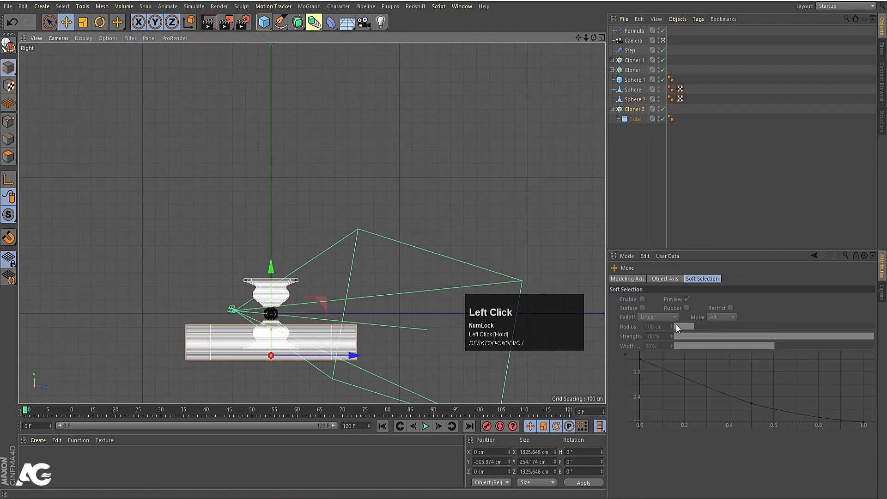
Set the surrounding Cloner's count to 56 and its per-step Y offset to 85 cm.
left_click(634, 110)
left_click(678, 279)
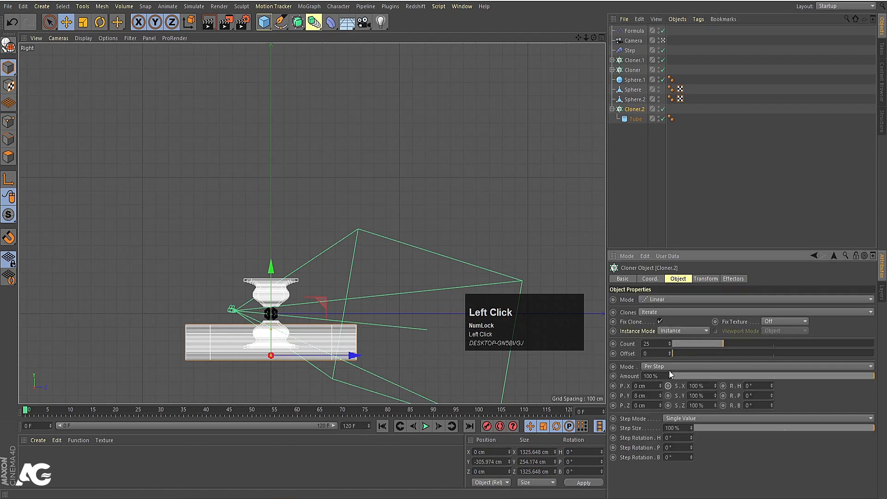
left_click_drag(669, 342, 668, 341)
left_click_drag(661, 394, 660, 395)
middle_click(215, 274)
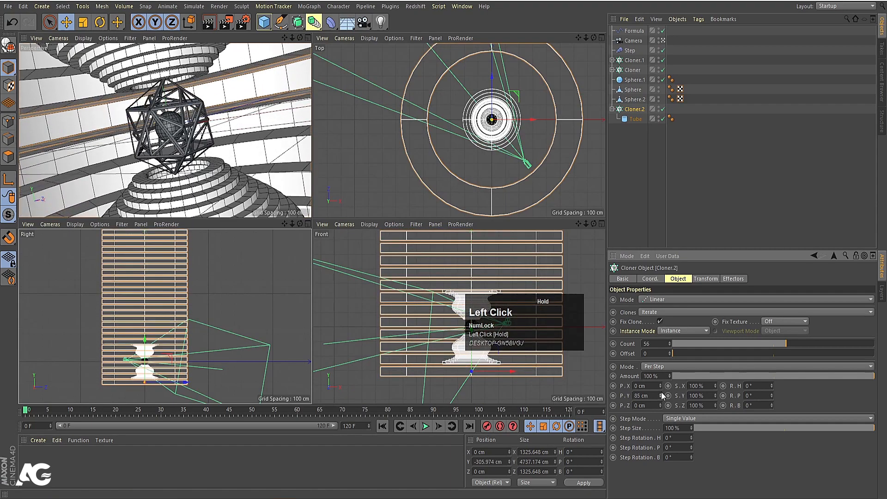
Set the height of the surrounding Cloner's Tube to 20 cm, and reduce it to 10 cm.
left_click(636, 120)
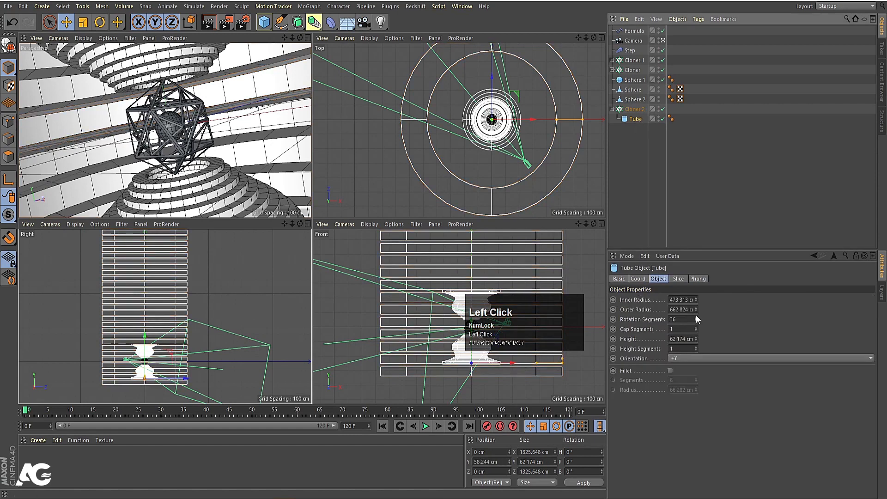
left_click(684, 340)
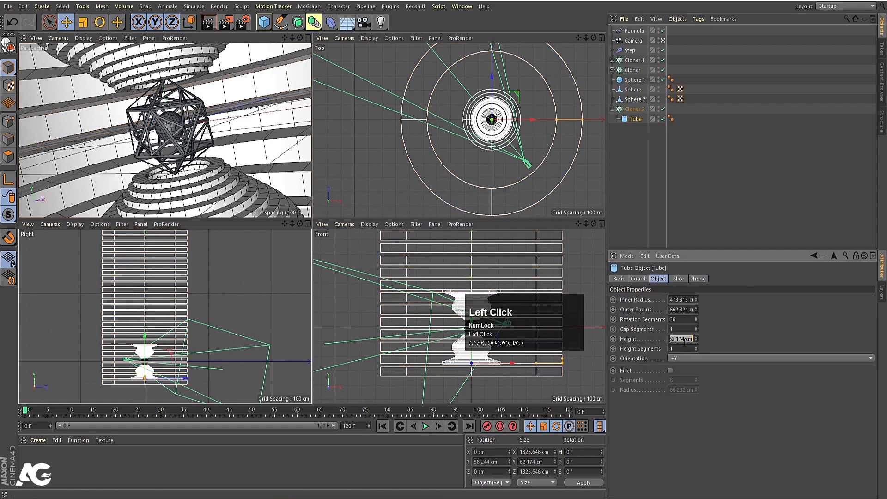
type("20")
key("Return")
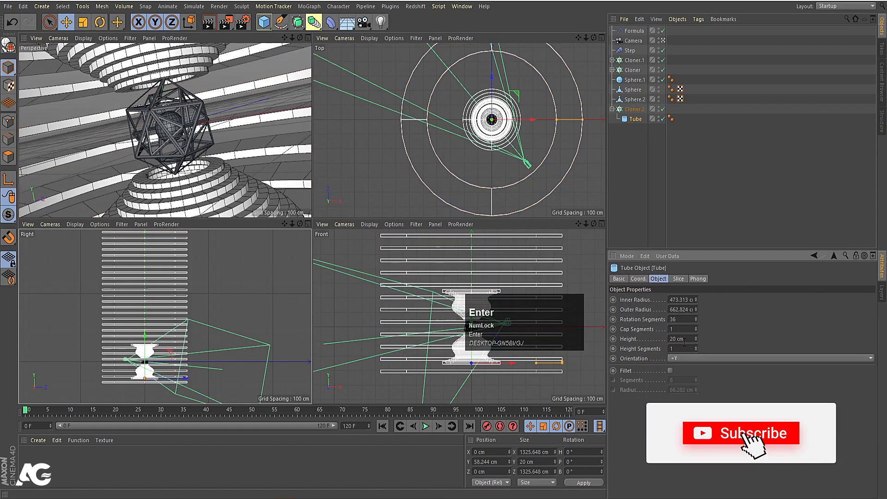
left_click(683, 342)
type("10")
key("Return")
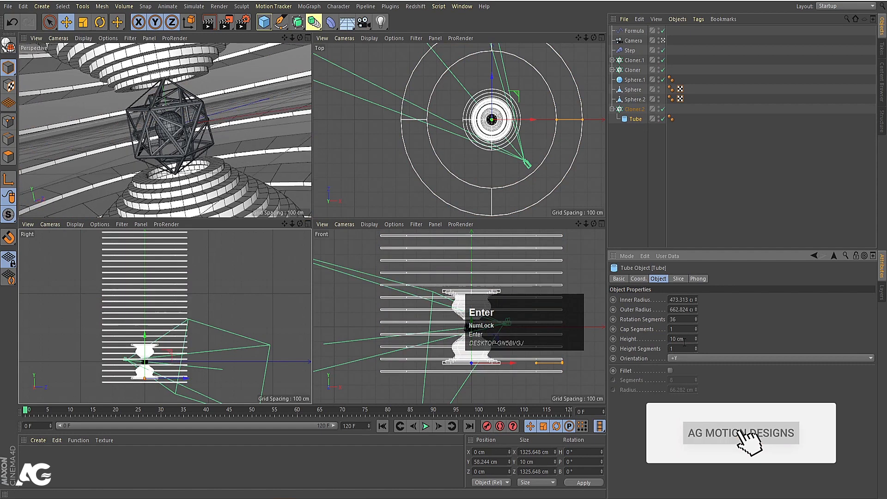
Reduce the surrounding Cloner's per-step Y offset to 13 cm and render a preview through the camera.
left_click(633, 109)
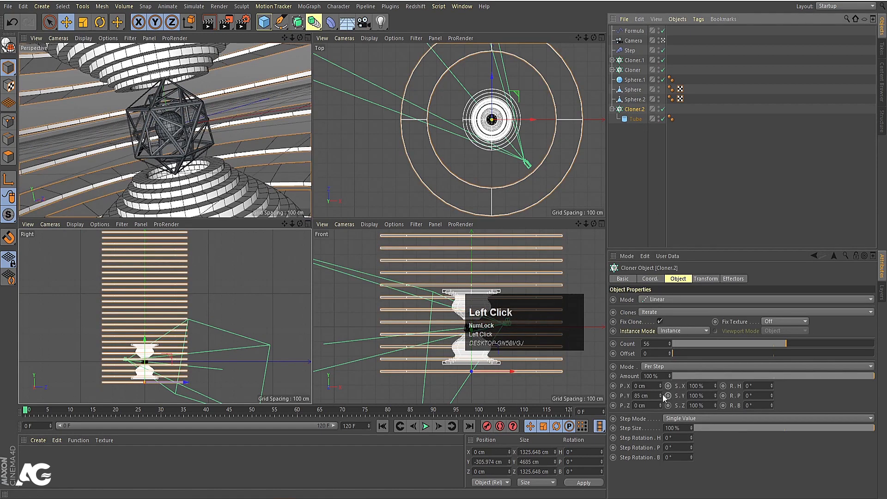
left_click_drag(660, 396, 630, 398)
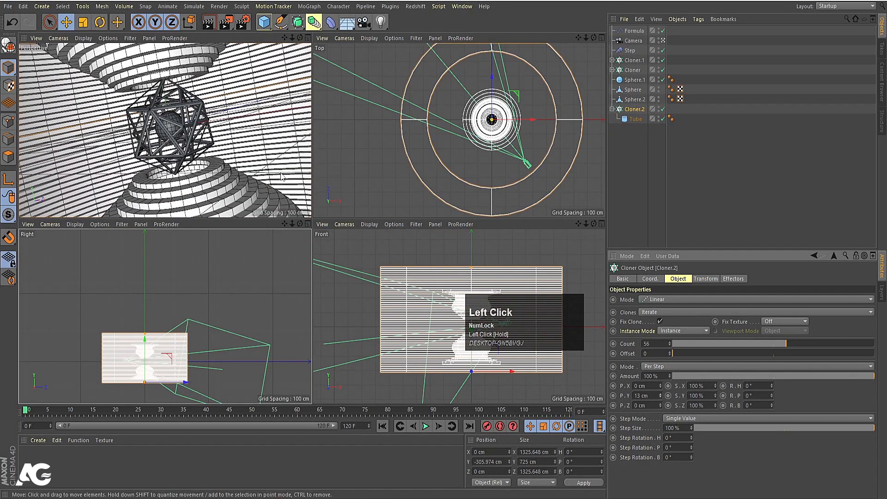
middle_click(227, 150)
key("ctrl+r")
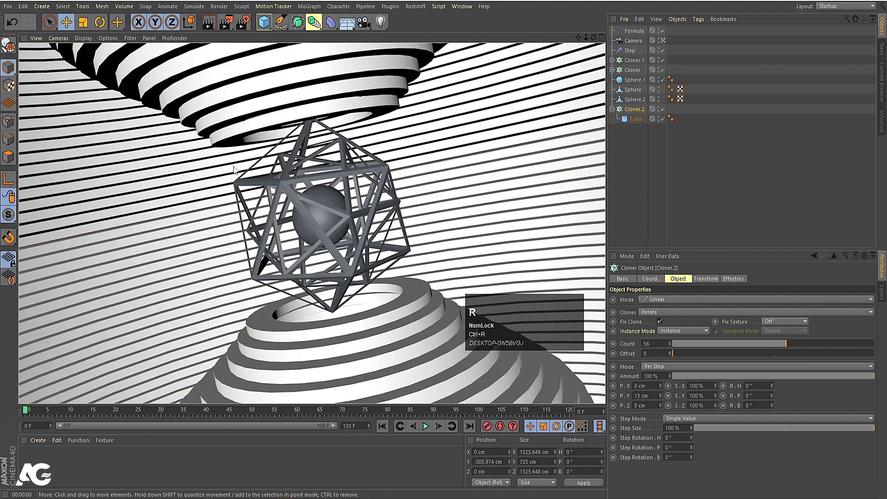
left_click(698, 192)
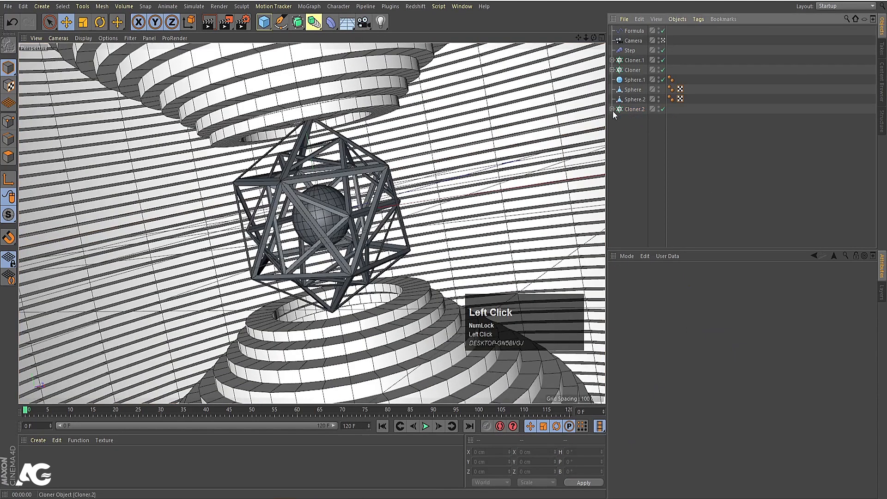
Leave the camera view and duplicate the Tube inside the upper Cloner.
left_click(632, 70)
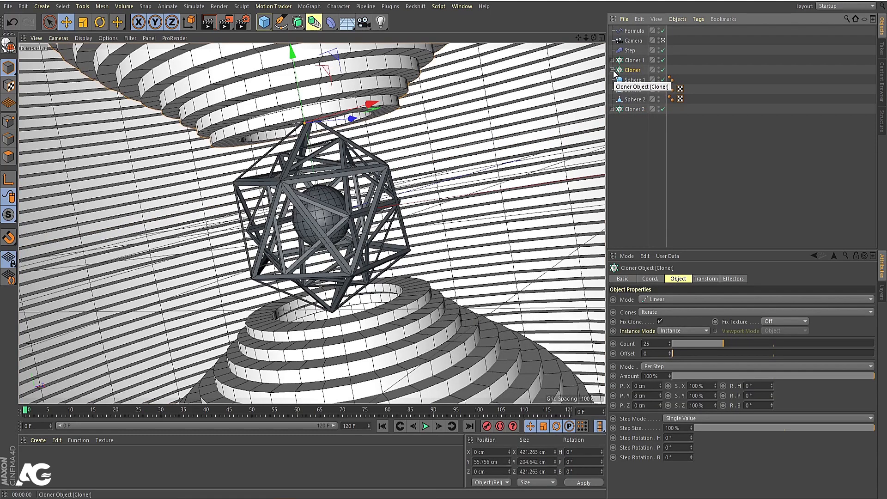
left_click(625, 71)
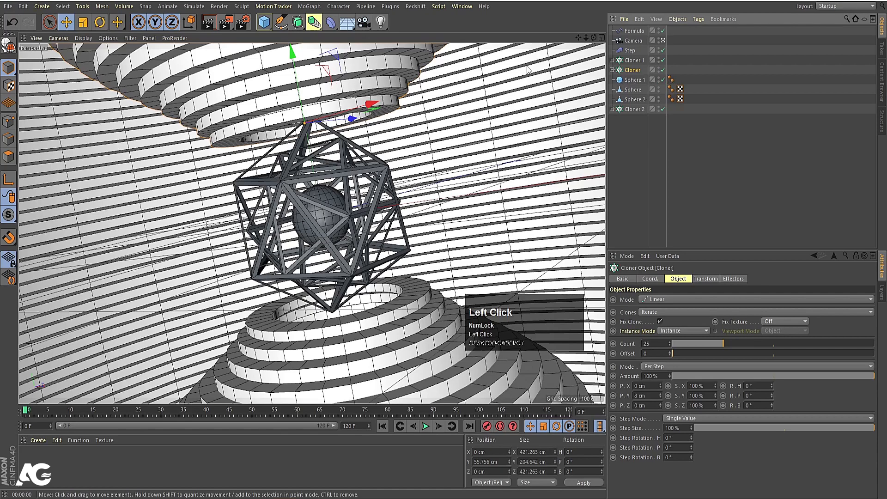
left_click(663, 40)
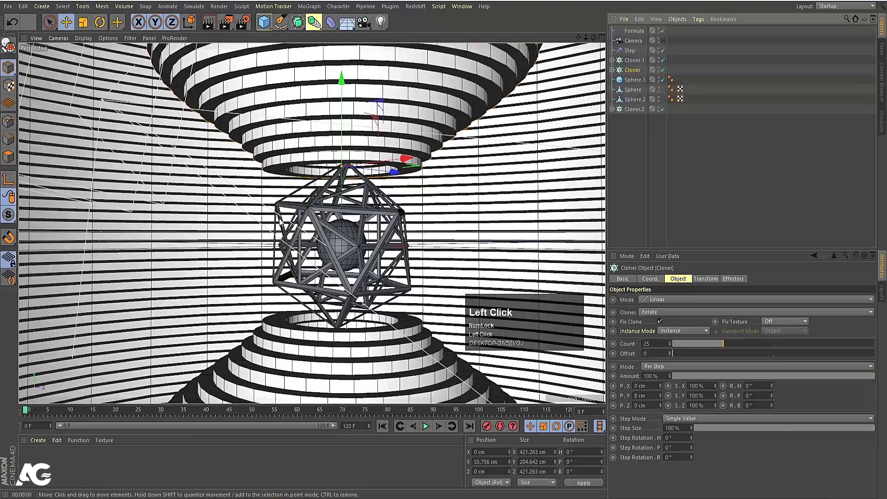
left_click(612, 70)
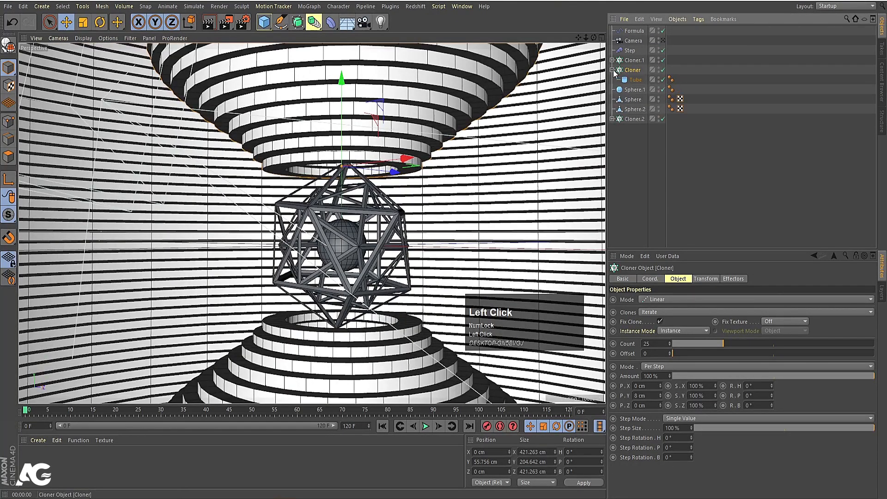
left_click(631, 82)
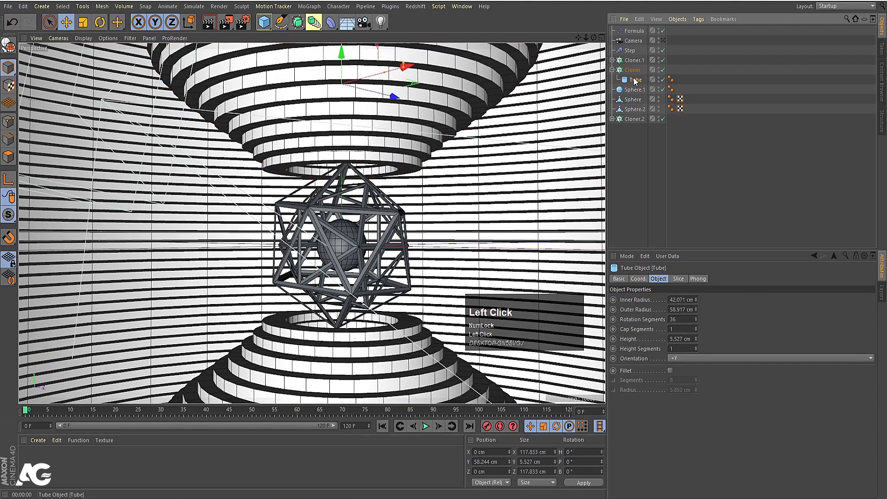
mouse_move(635, 81)
left_mouse_down("ctrl")
mouse_move(634, 90)
mouse_move(630, 79)
mouse_move(641, 83)
left_mouse_up("ctrl")
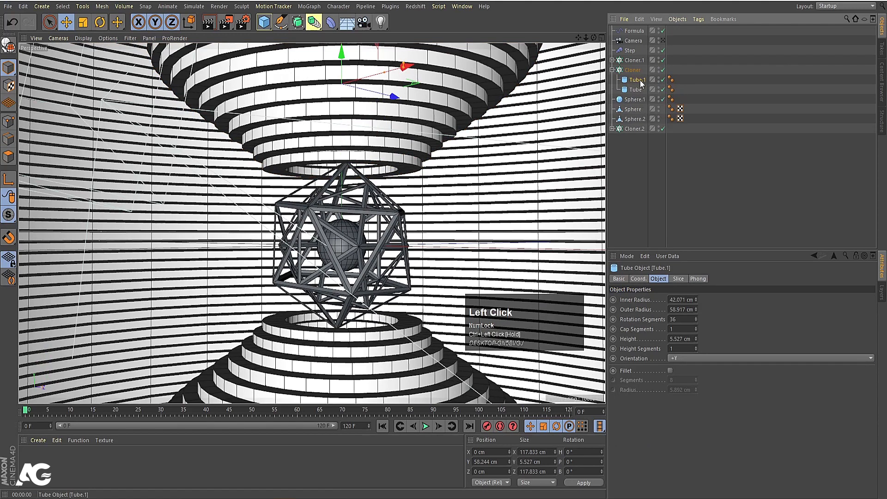
Disable the upper and lower ring Cloners and the original Tube, and make the Tube copy editable.
left_click(662, 60)
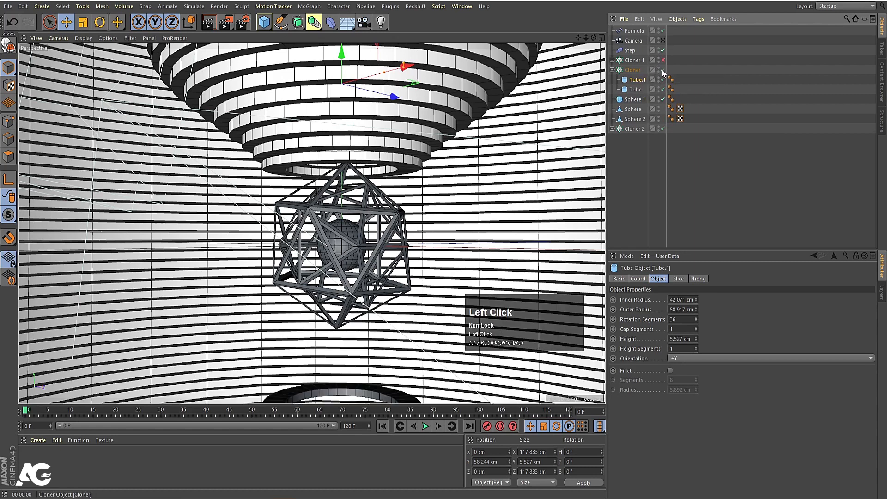
left_click(662, 69)
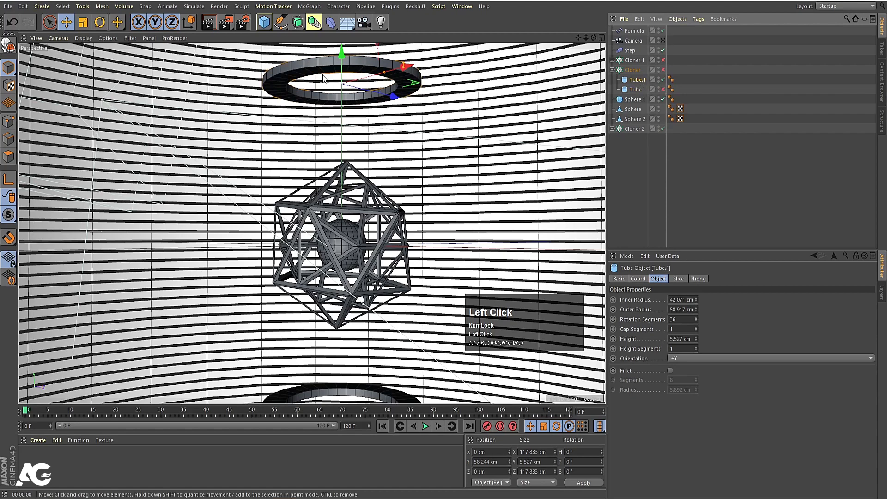
key("s")
left_click_drag(309, 222, 301, 276, "alt")
key("c")
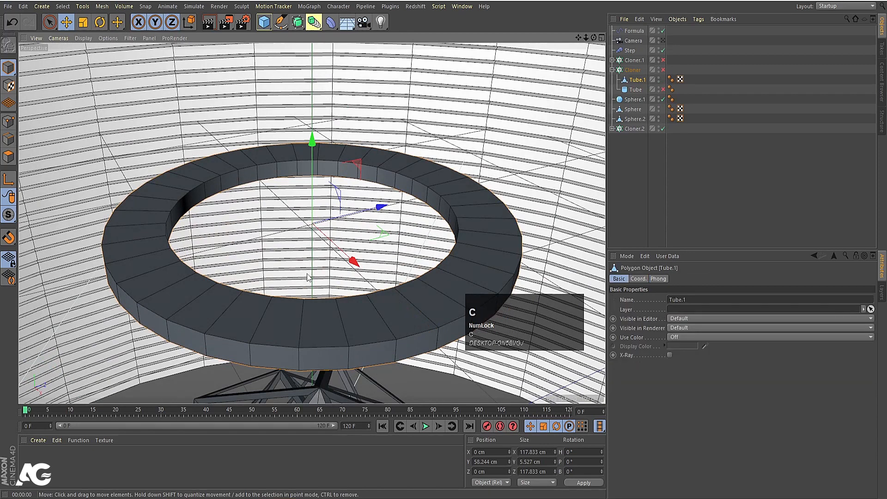
Loop-select the polygons of both the top and bottom faces of the Tube copy.
left_click(9, 156)
left_click(210, 283)
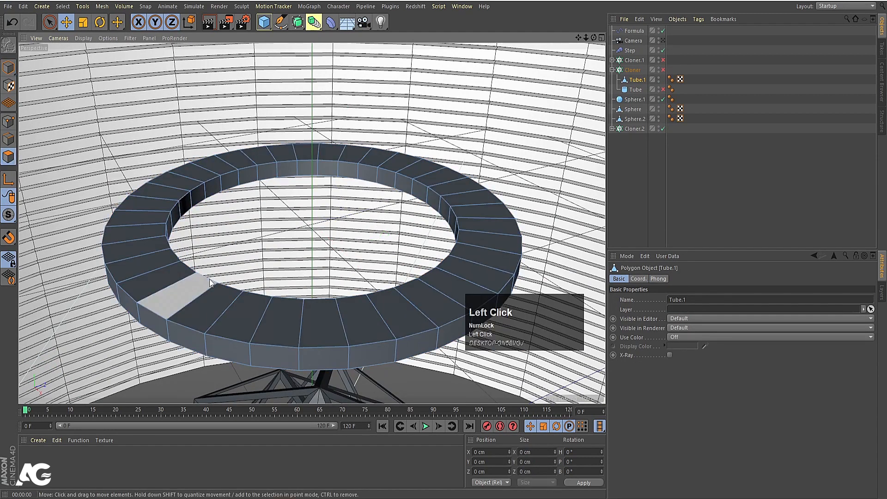
key("u")
key("l")
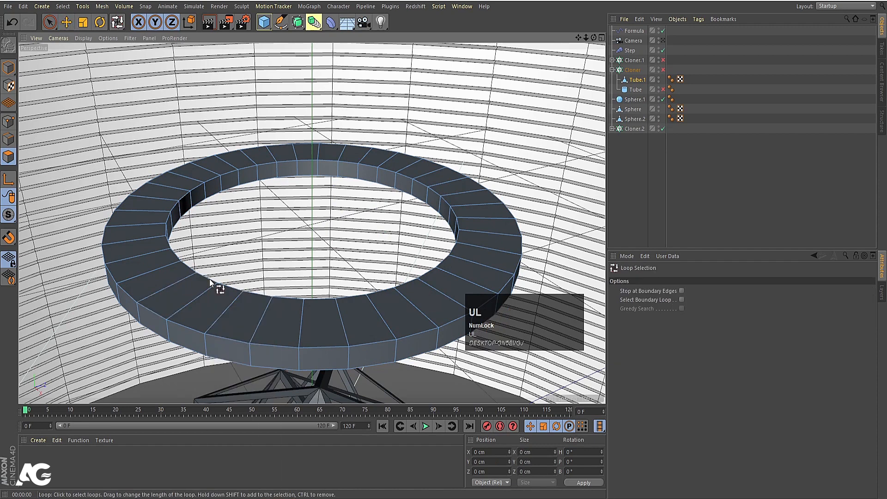
left_click(214, 295)
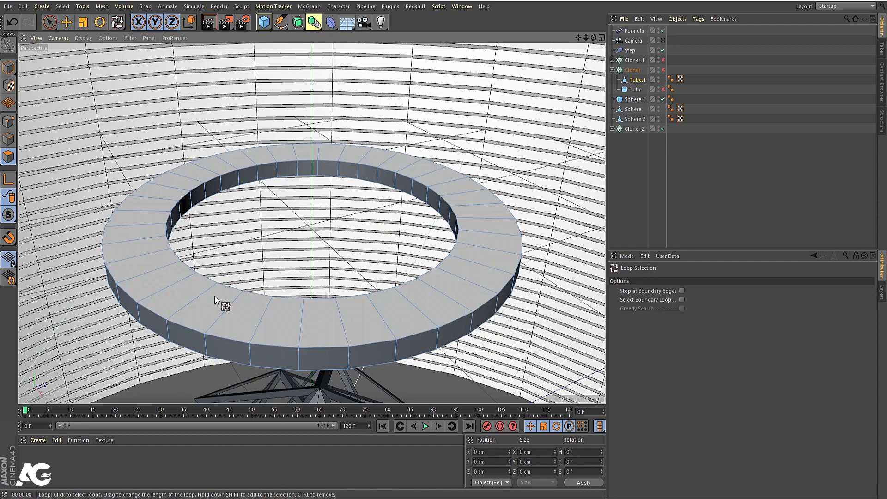
key("u")
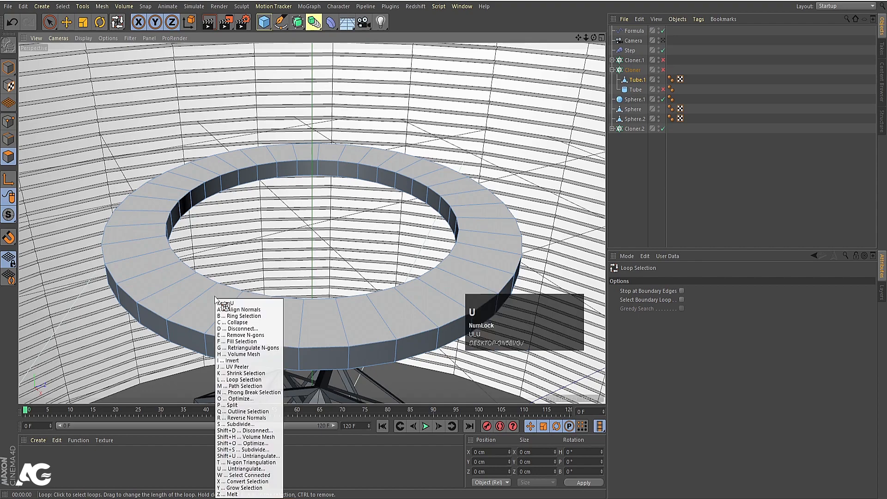
key("l")
left_click(207, 301)
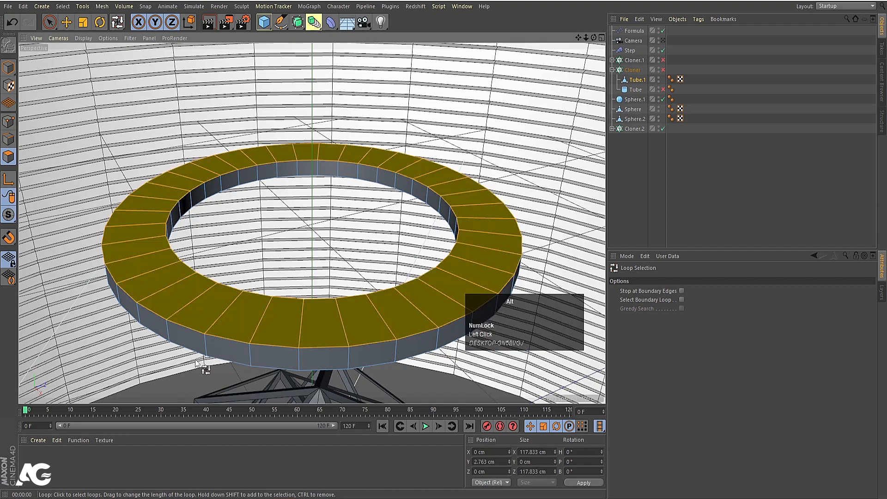
left_click_drag(206, 301, 202, 149, "alt")
left_click(201, 149, "shift")
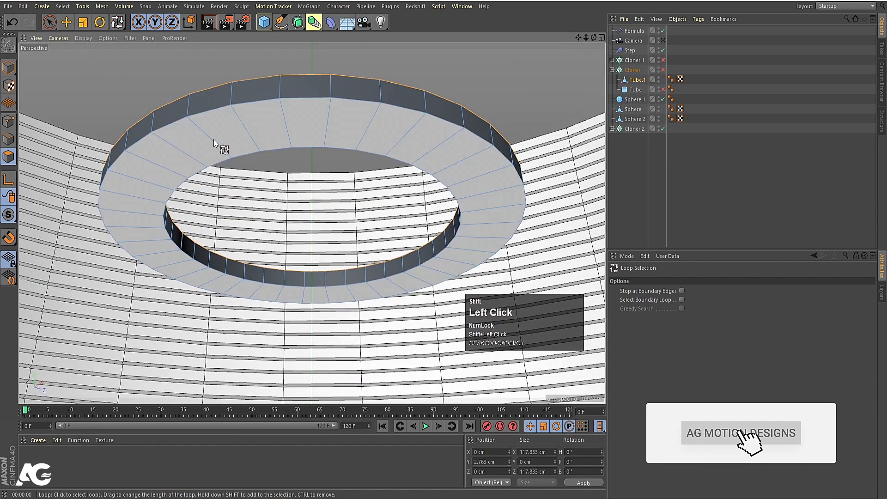
Inset each selected ring polygon individually with Extrude Inner by about 1.52 cm.
left_click_drag(212, 210, 284, 232, "alt")
right_click(285, 232)
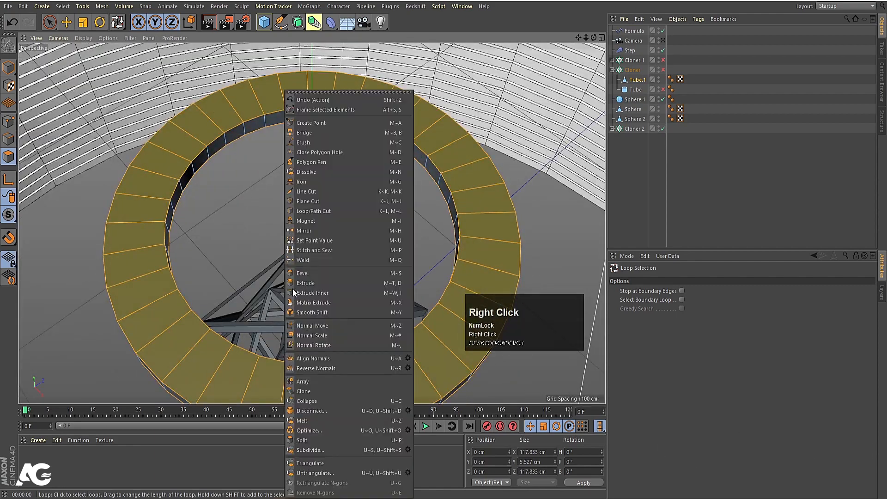
left_click(306, 293)
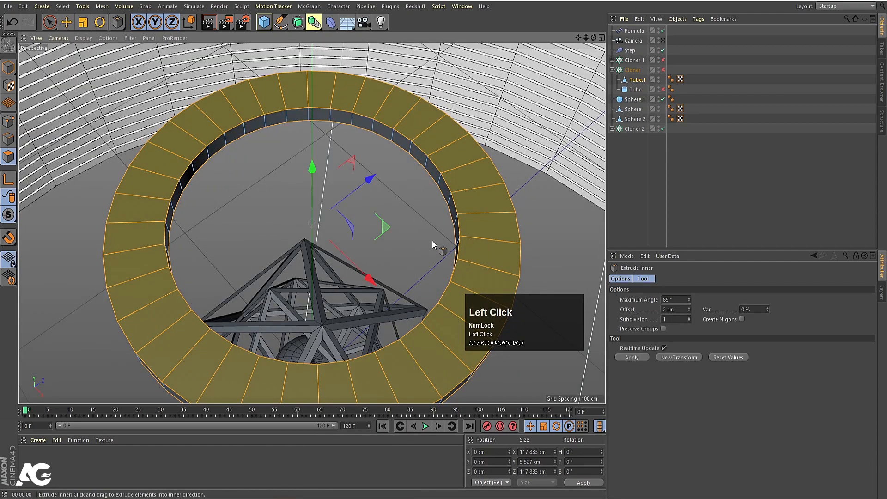
left_click_drag(432, 240, 450, 240)
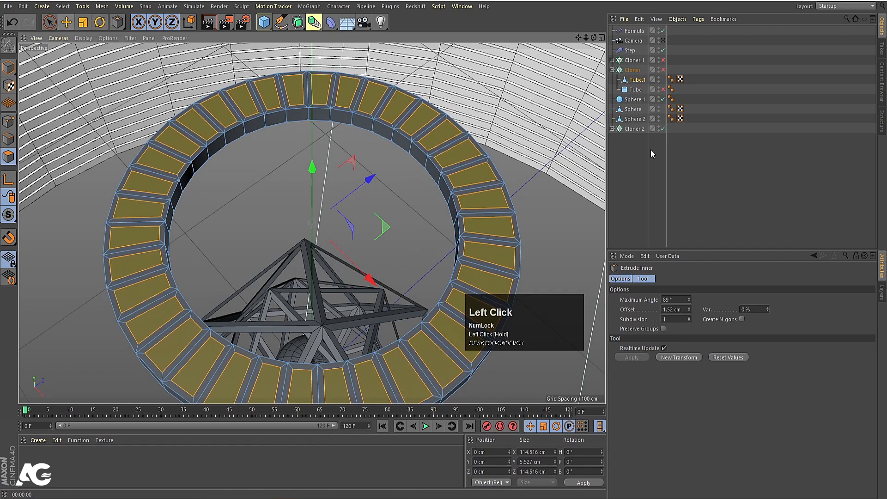
Store the inset polygons as a polygon selection tag and return to Model mode.
left_click(62, 7)
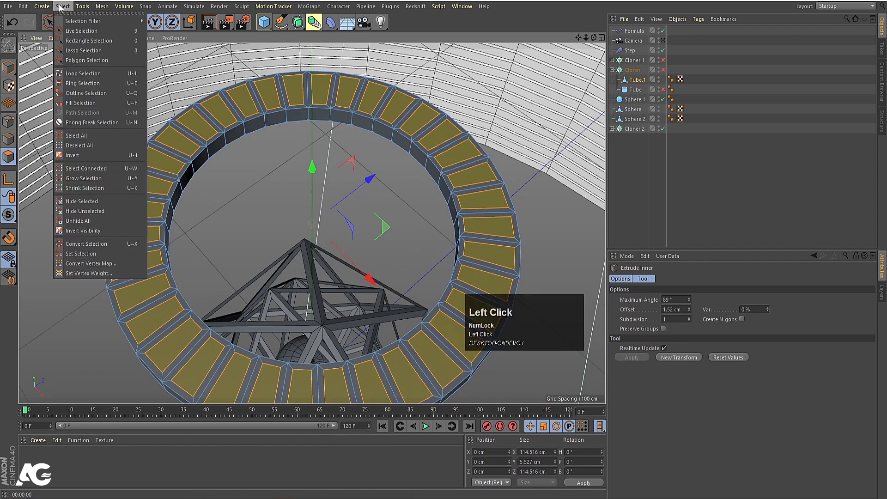
left_click(107, 254)
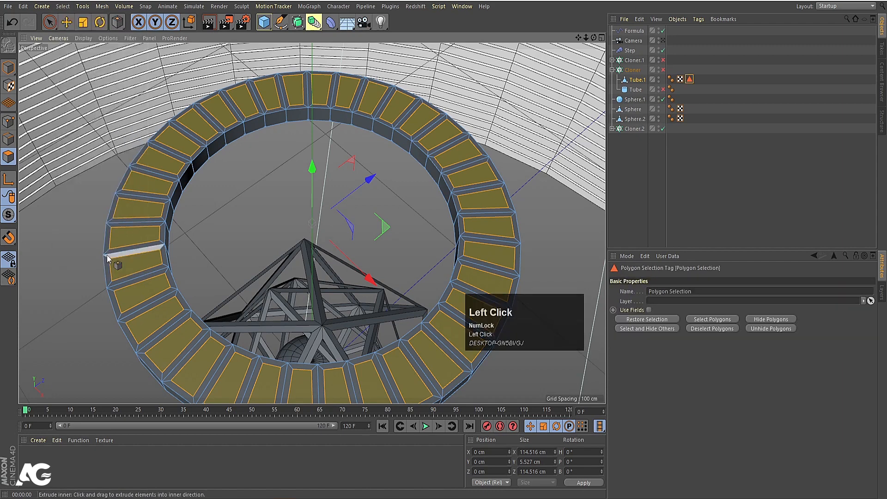
left_click(8, 67)
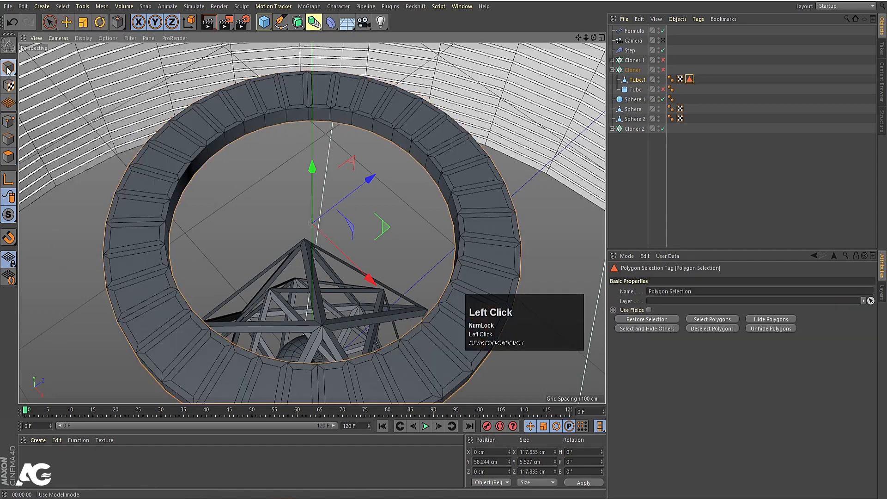
Create a new material and apply it to the whole Tube.1 ring.
left_click_drag(167, 325, 237, 316, "alt")
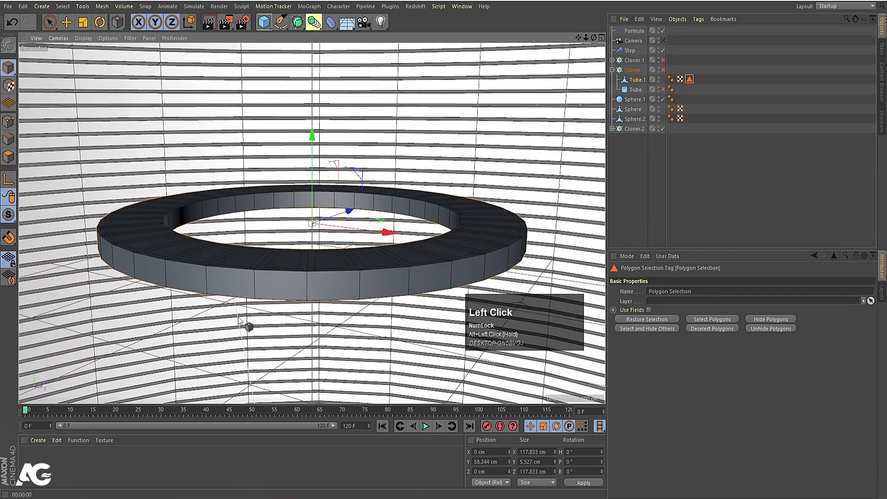
key("e")
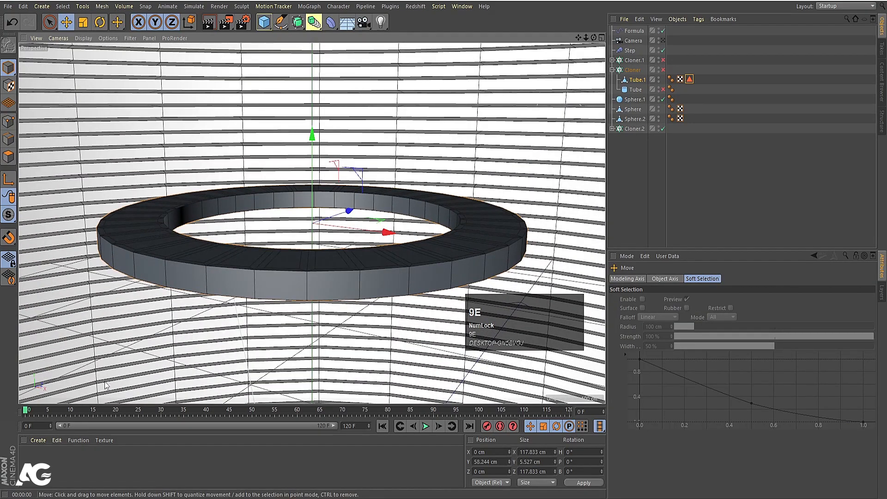
double_click(35, 454)
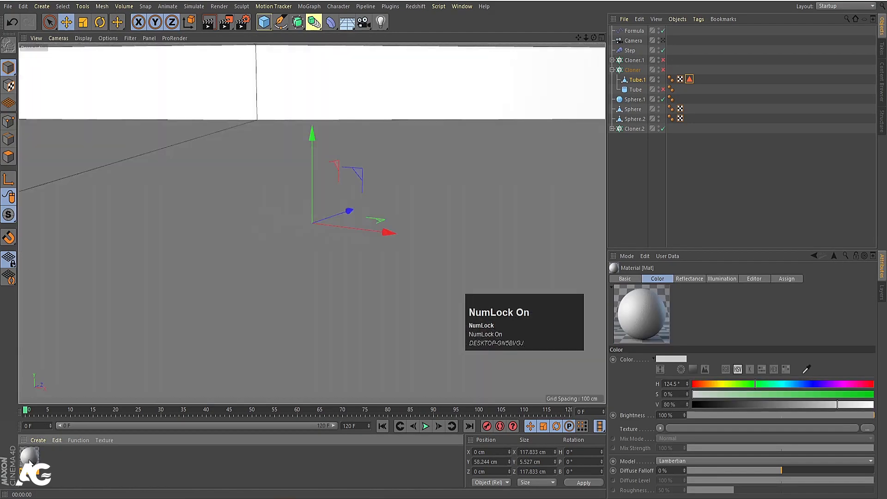
scroll(233, 259, "down", 4)
left_click(635, 82)
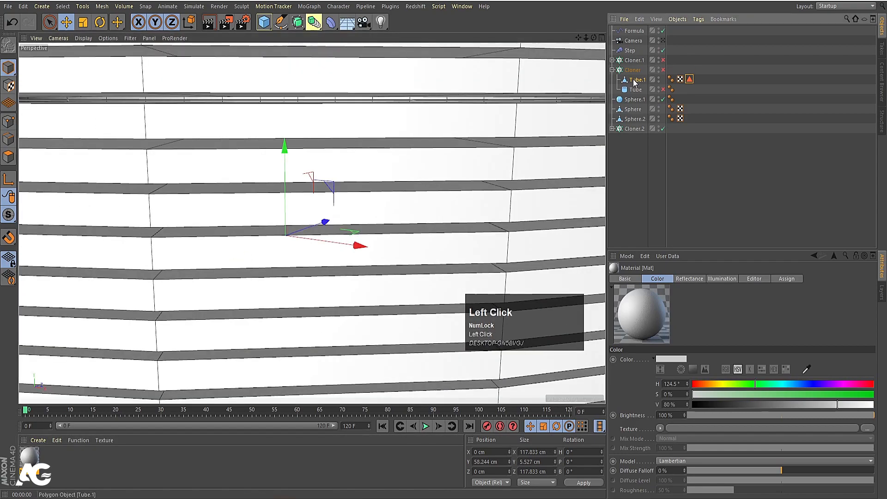
key("o")
left_click_drag(375, 236, 344, 272, "alt")
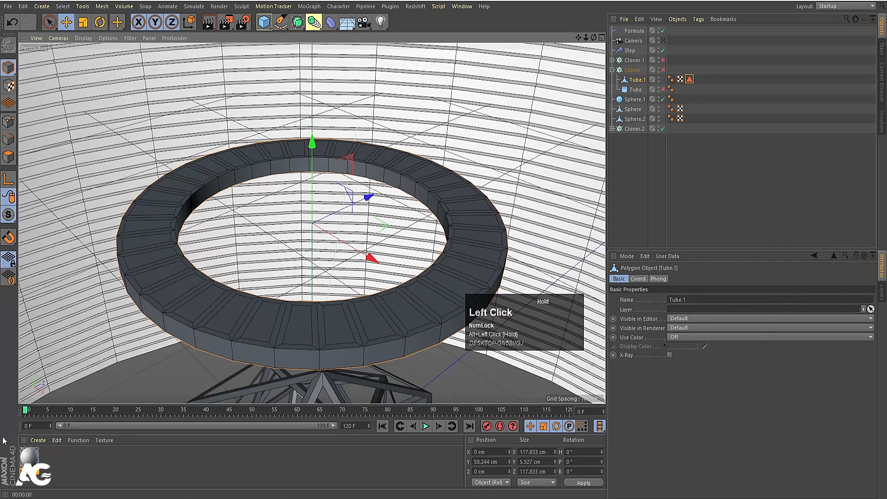
left_click_drag(29, 460, 185, 323)
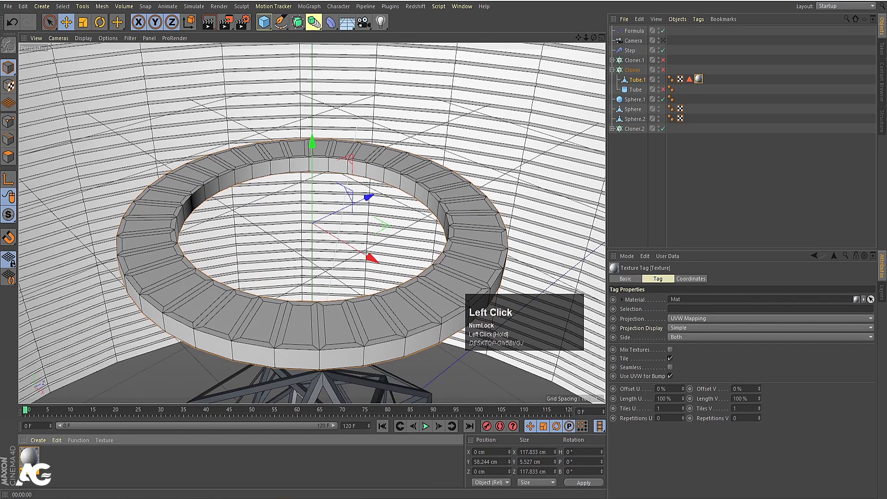
Set the ring material's color to black, with R, G and B all at 0.
double_click(30, 460)
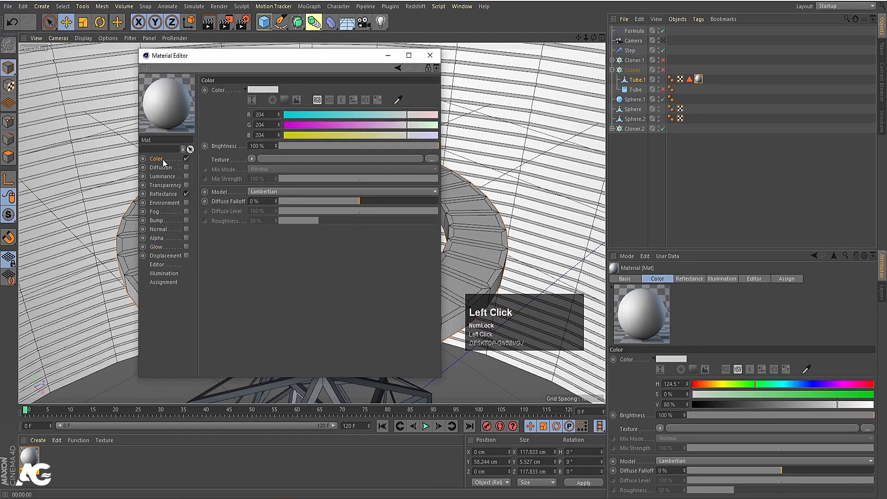
mouse_move(289, 114)
left_mouse_down()
mouse_move(278, 115)
mouse_move(281, 126)
left_mouse_up()
left_click(289, 135)
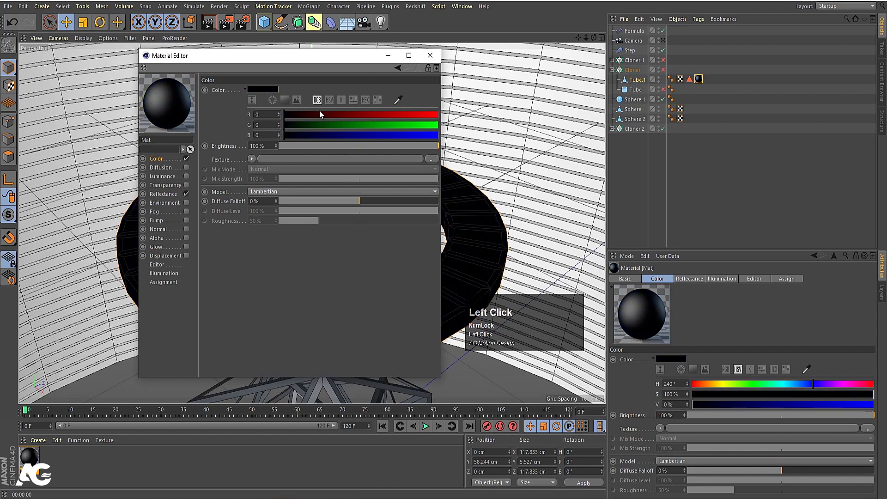
left_click(430, 55)
Create a second material, apply it to Tube.1 and restrict it to the stored Polygon Selection.
double_click(63, 464)
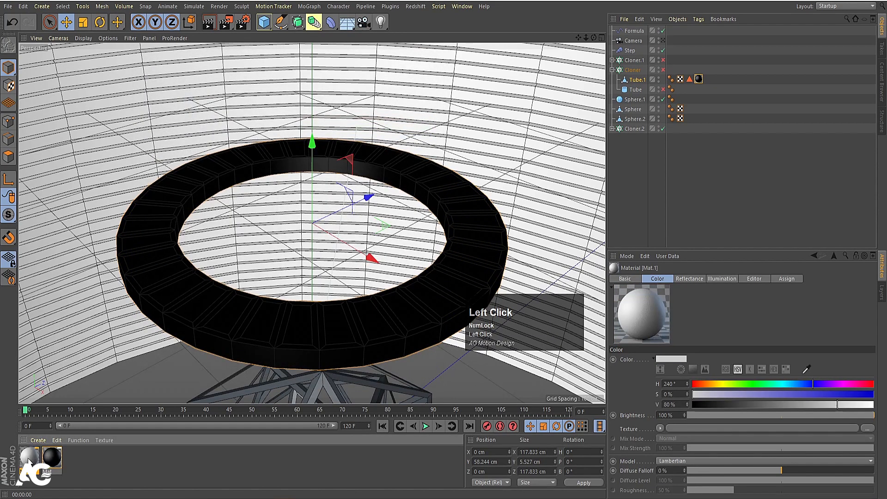
left_click_drag(29, 457, 707, 80)
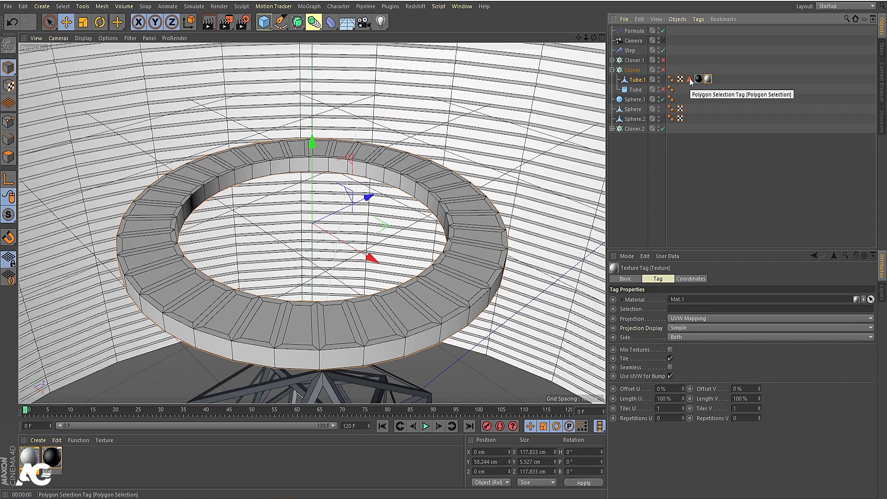
left_click_drag(690, 81, 699, 334)
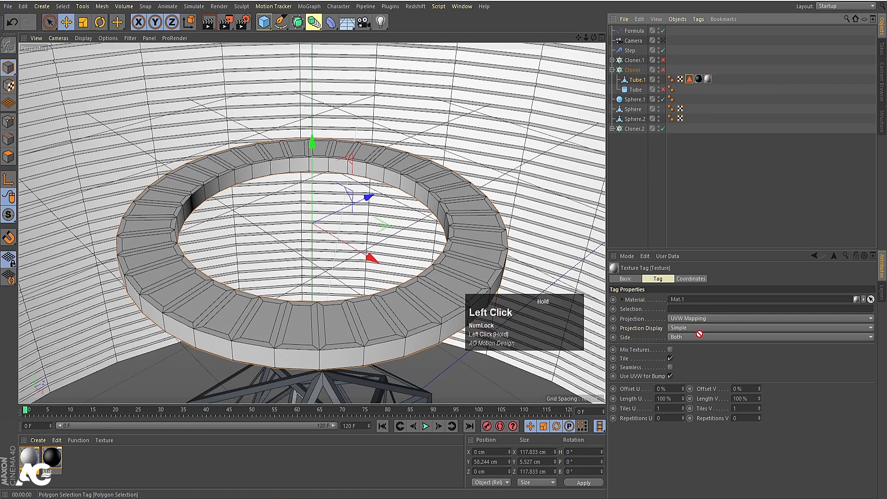
left_click_drag(693, 299, 693, 308)
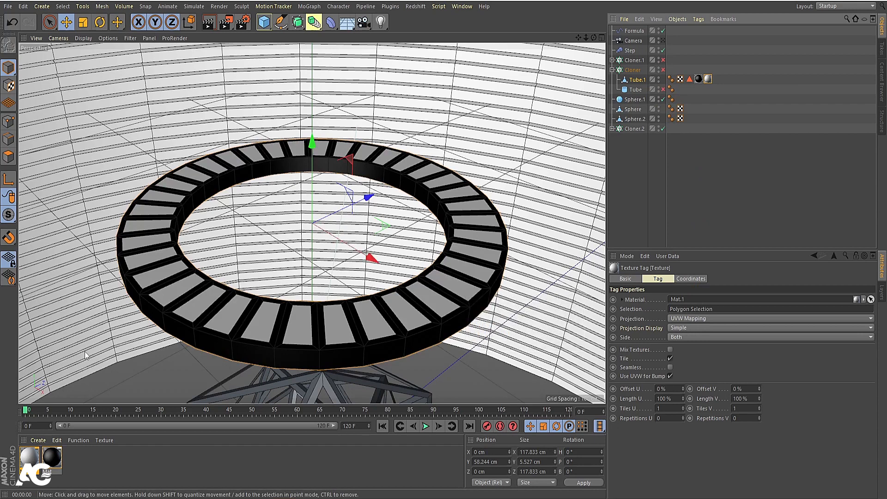
Set the second material's color to bright blue, about hue 216°, saturation 82% and value 94%.
double_click(29, 457)
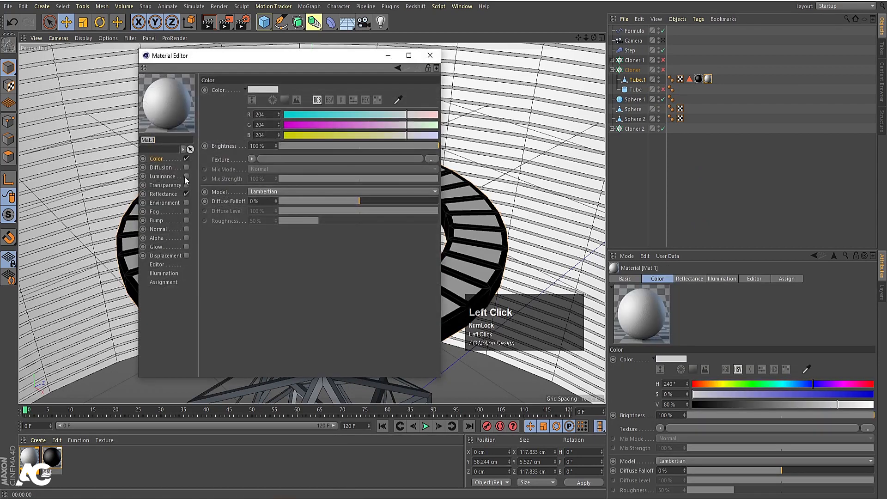
left_click(262, 124)
left_click_drag(309, 115, 351, 132)
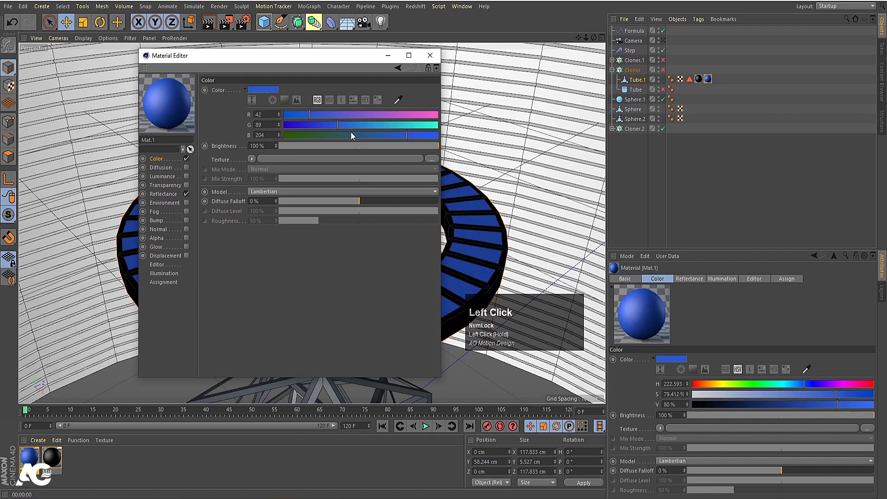
left_click_drag(419, 136, 428, 135)
left_click_drag(339, 124, 356, 123)
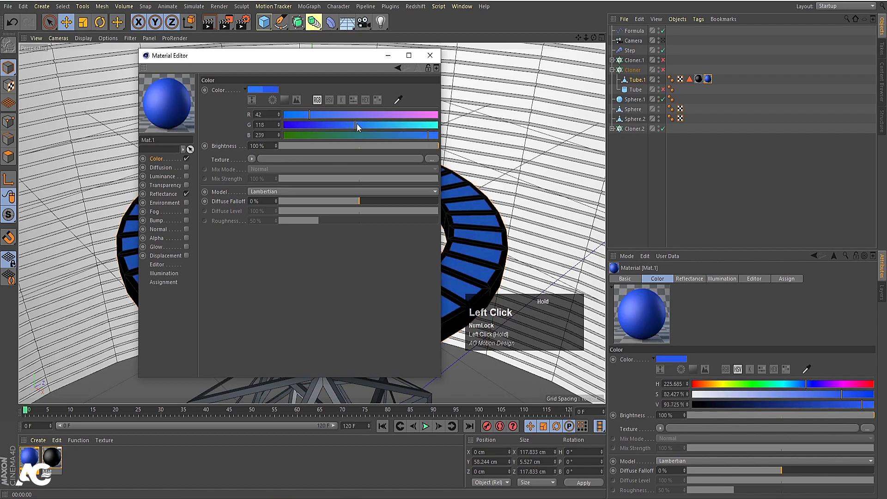
Enable Luminance on the blue material and set its color to R 40, G 93, B 255.
left_click(186, 177)
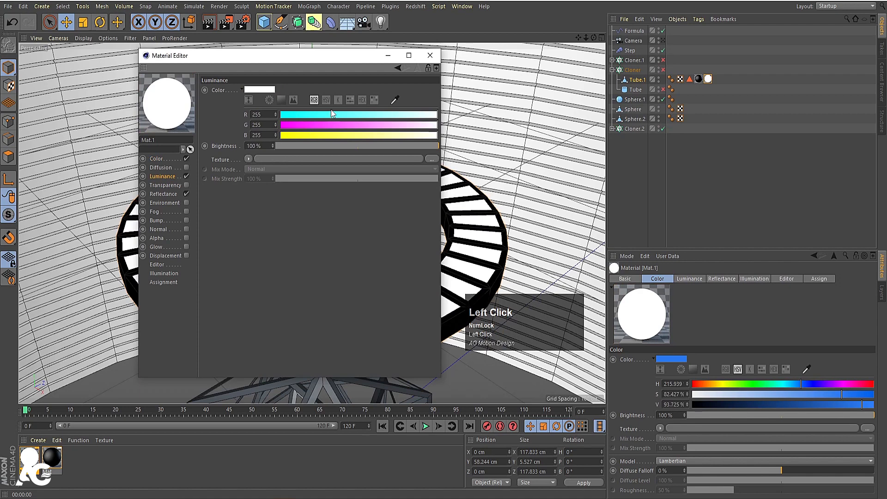
left_click(305, 115)
left_click(338, 124)
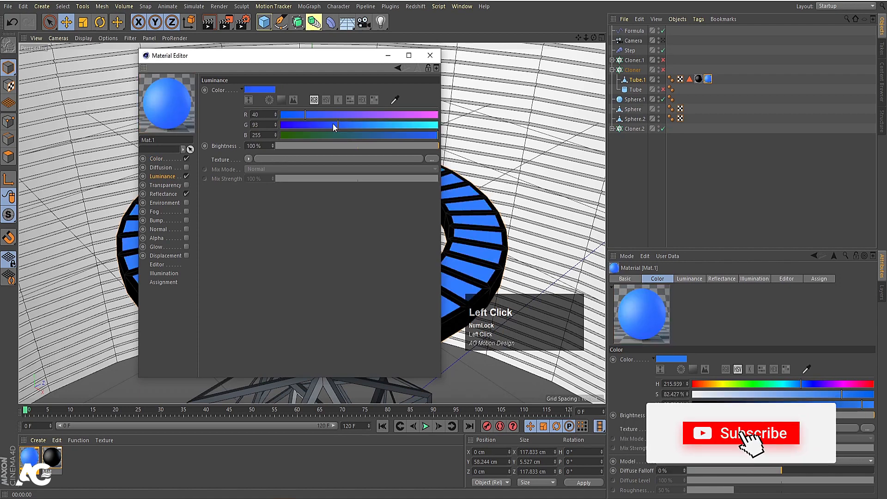
Enable Glow on the blue material with 10% inner and 50% outer strength, change its radius, and render a preview.
left_click(186, 246)
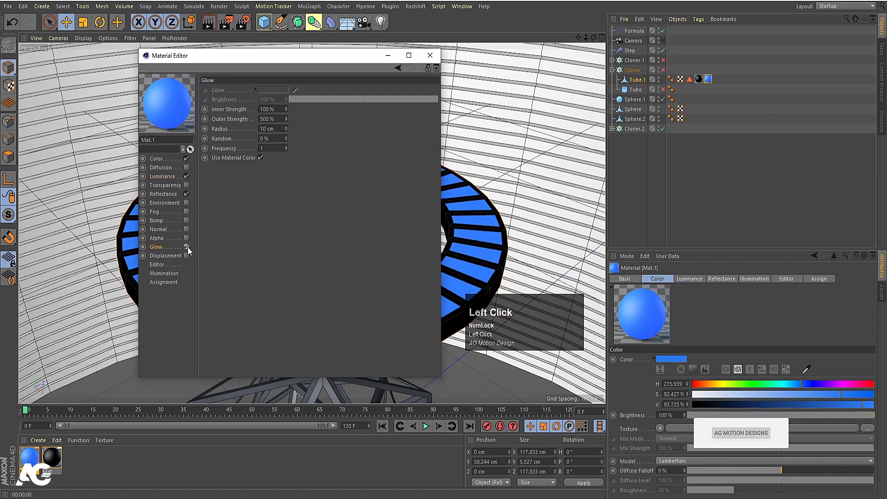
left_click(269, 111)
type("10")
key("Return")
left_click(266, 119)
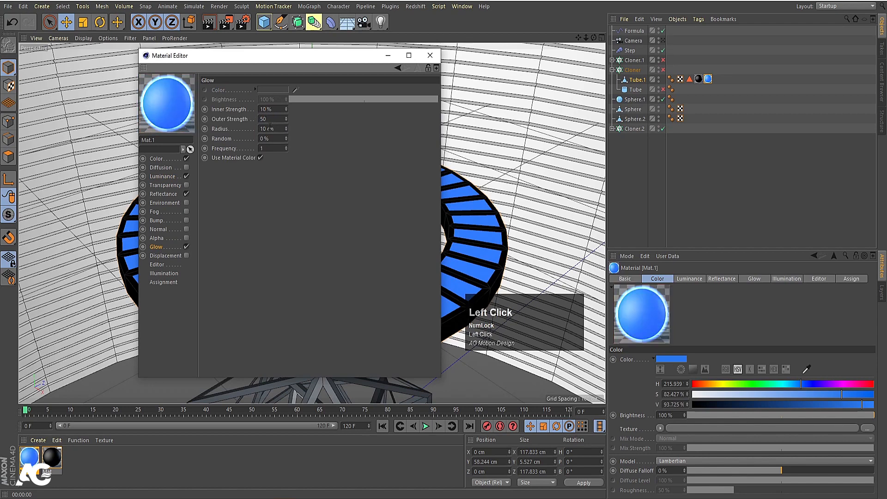
left_click(269, 128)
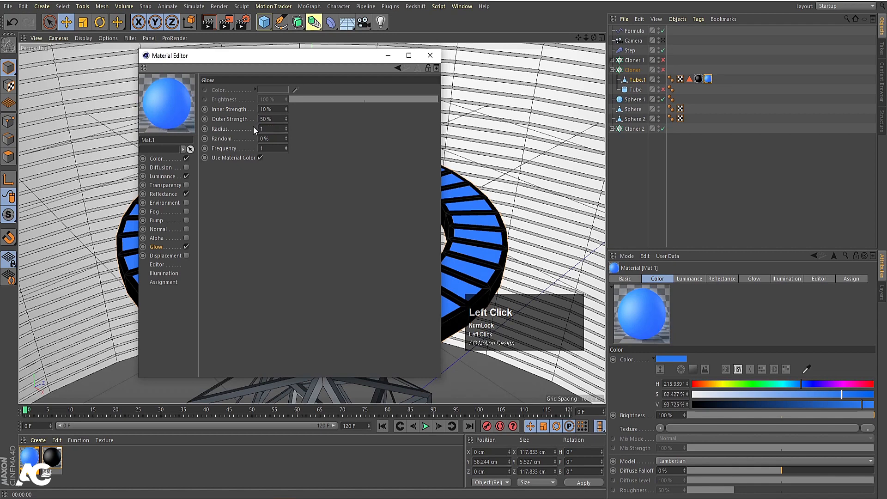
type("150")
key("Return")
left_click(430, 55)
key("ctrl+r")
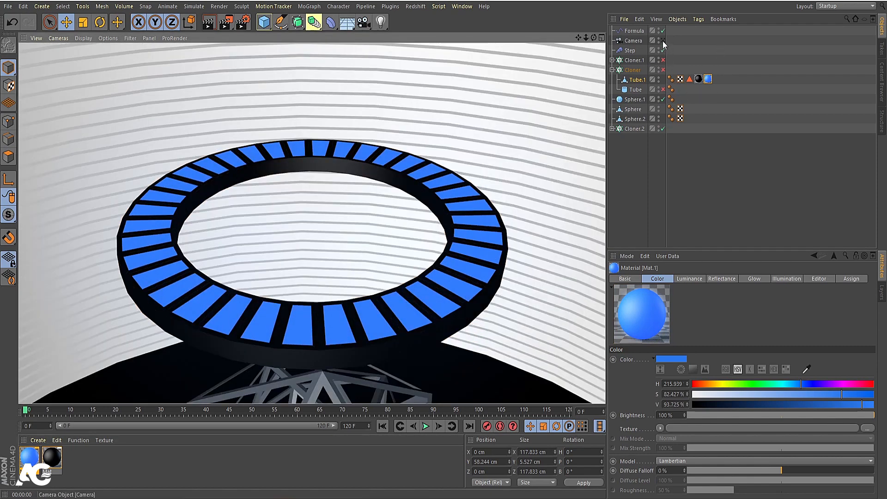
Re-enable the upper ring Cloner and look through the scene camera.
left_click(635, 80)
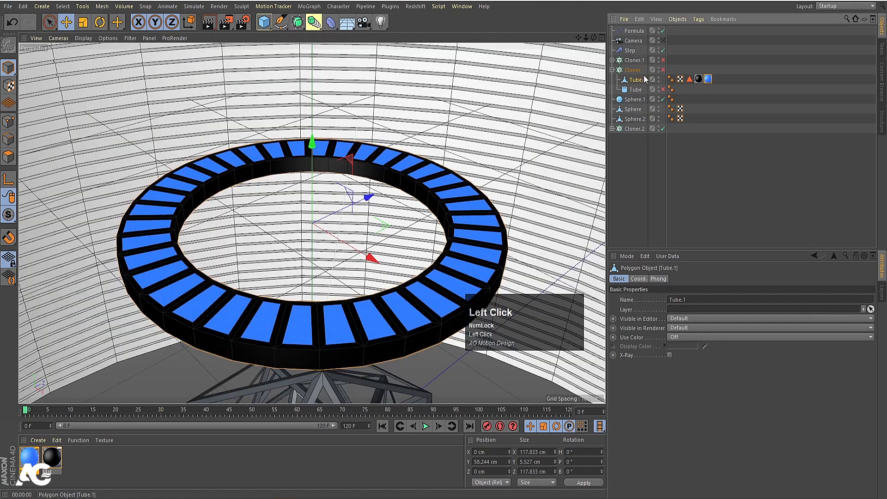
left_click(640, 69)
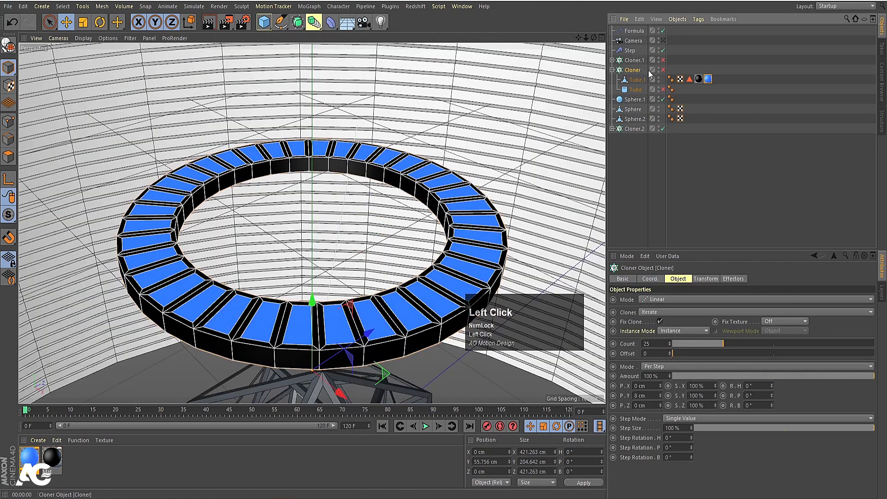
left_click(663, 70)
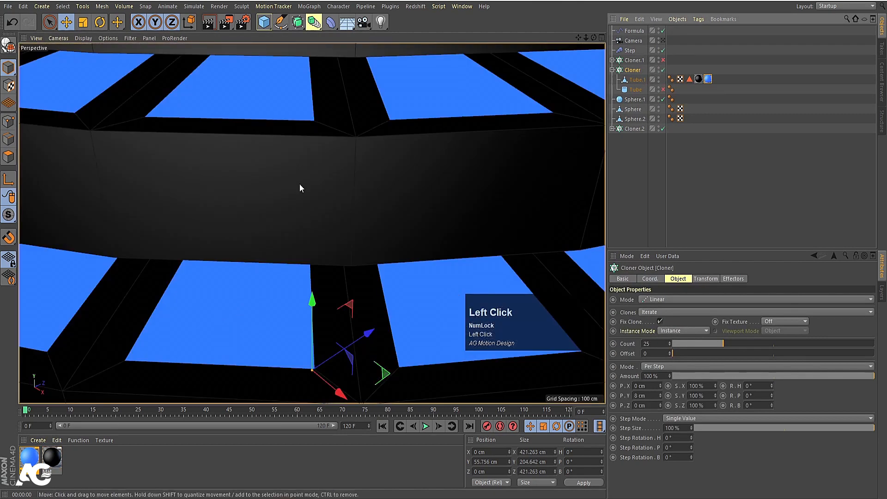
left_click(663, 40)
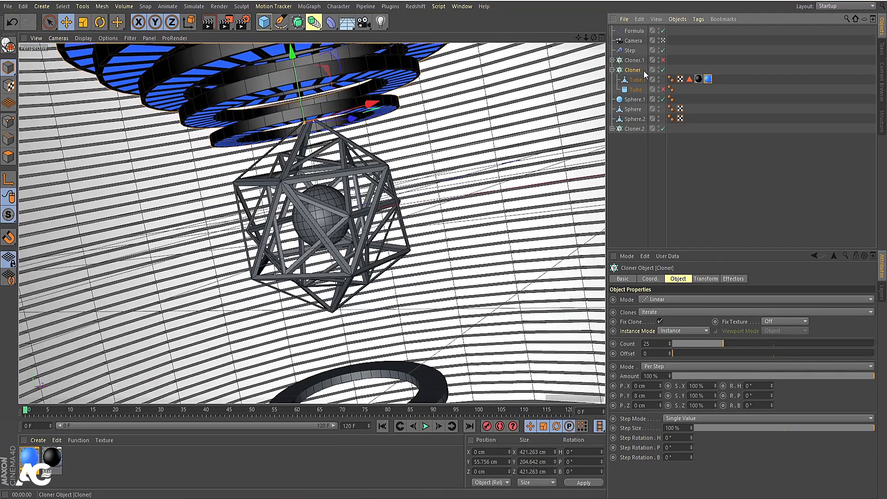
Re-enable the original Tube in the upper Cloner, apply the black material to it, and render a preview.
left_click(662, 90)
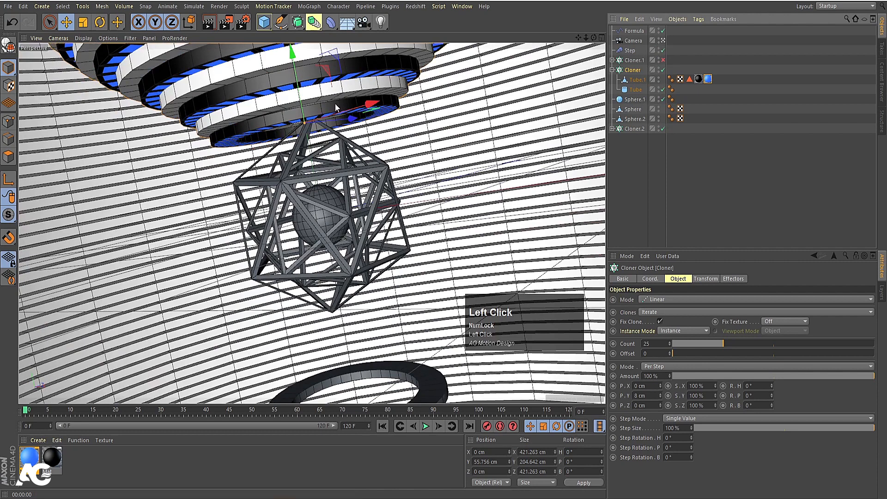
left_click_drag(57, 461, 570, 206)
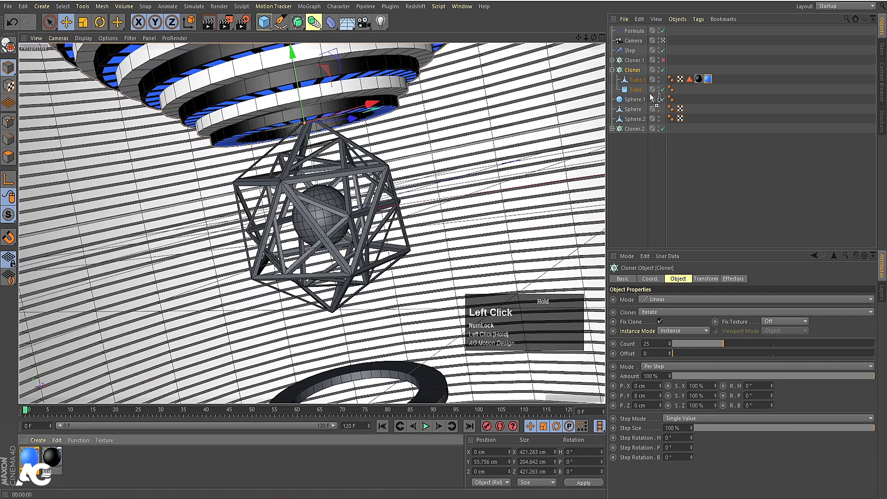
left_click_drag(651, 97, 634, 88)
key("ctrl+r")
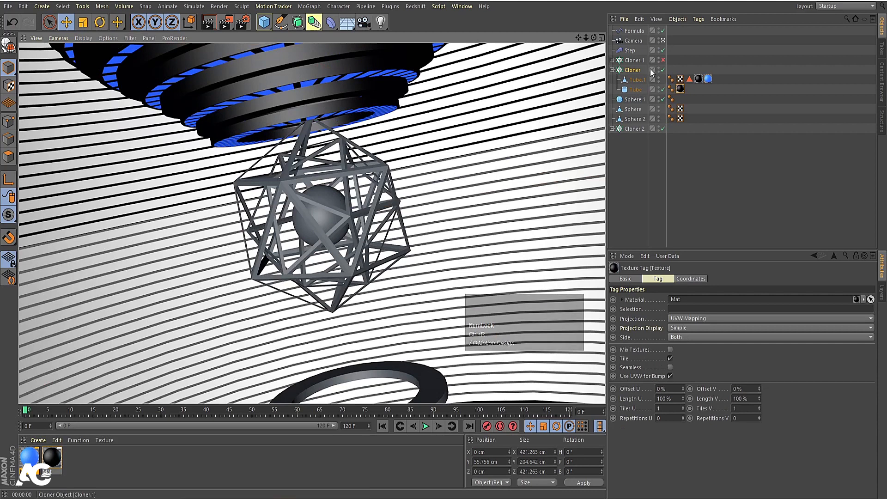
Duplicate the textured Tube.1 and place the copy inside Cloner.1, above its original Tube.
left_click(635, 80)
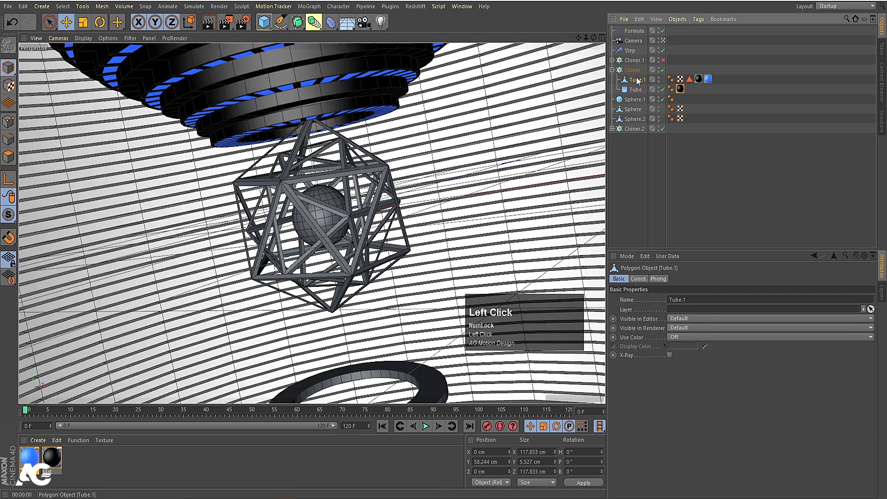
left_click_drag(635, 79, 632, 64, "ctrl")
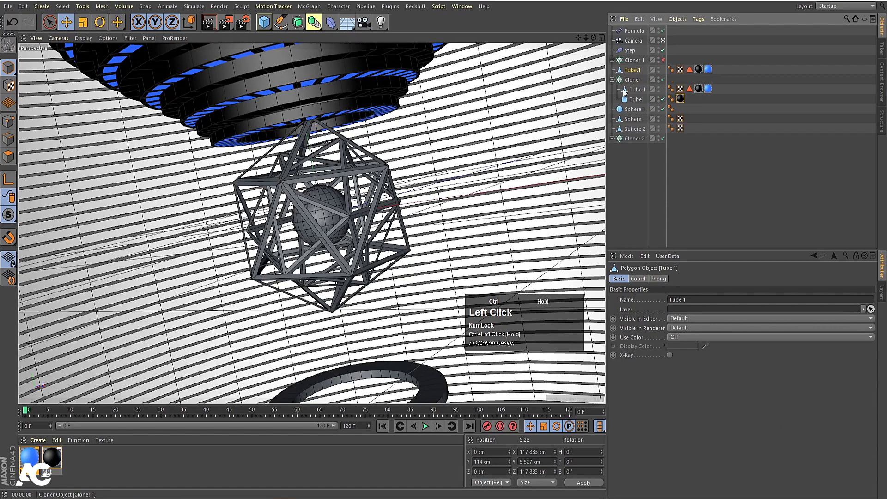
left_click(613, 61)
left_click(628, 61)
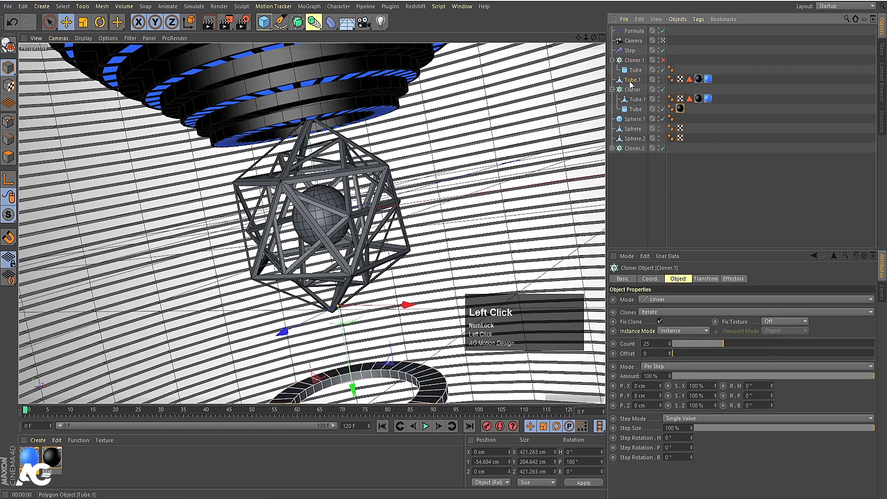
left_click(632, 80)
left_click_drag(631, 65, 630, 66)
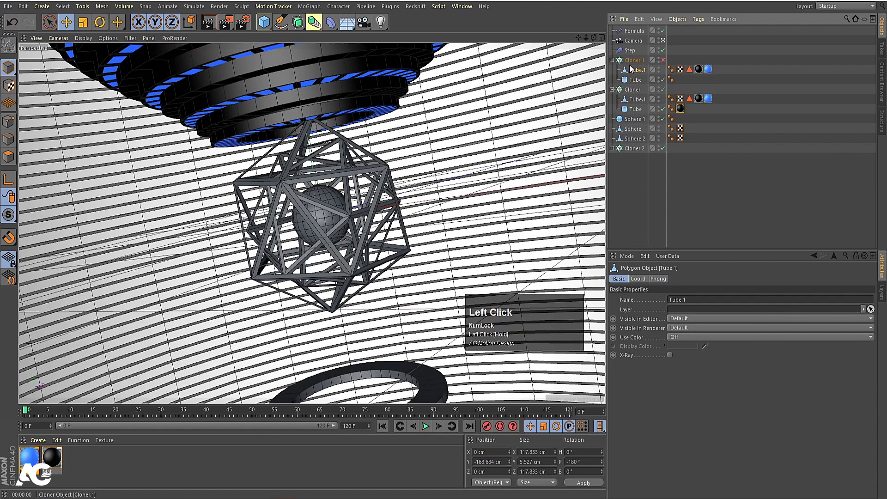
Re-enable Cloner.1, apply the black material to its original Tube, and render a preview.
left_click(630, 62)
left_click(662, 61)
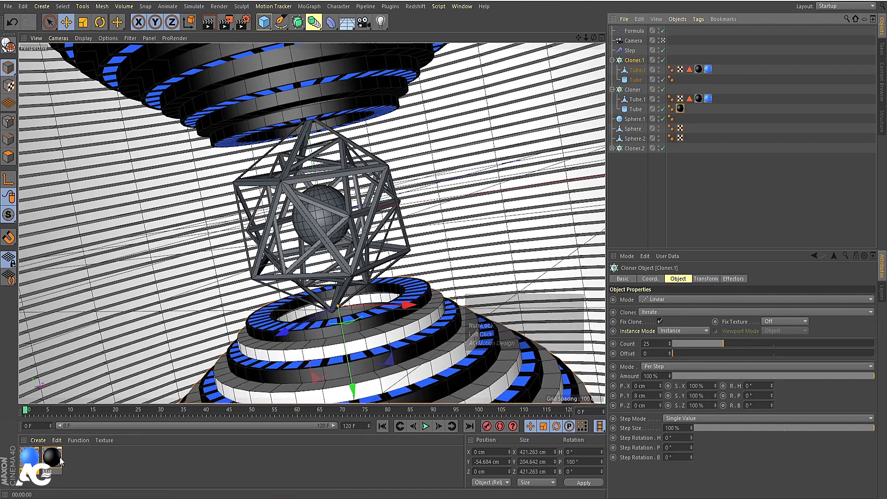
left_click_drag(55, 456, 635, 81)
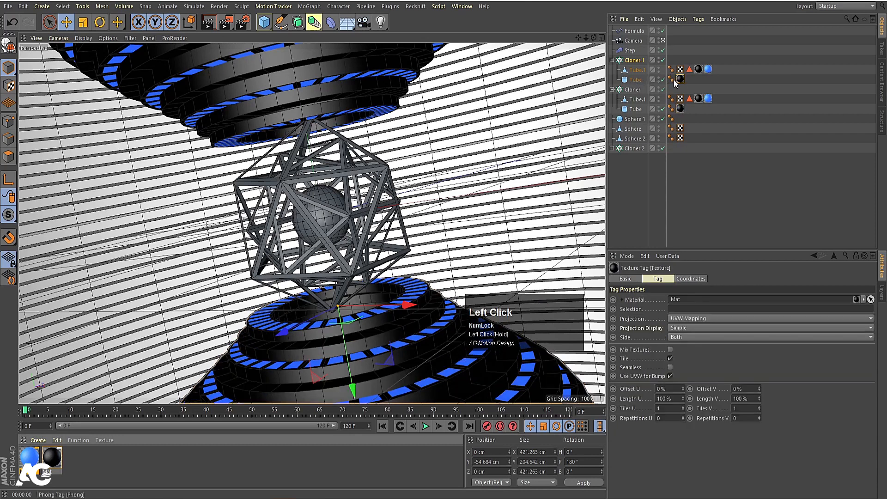
key("ctrl+r")
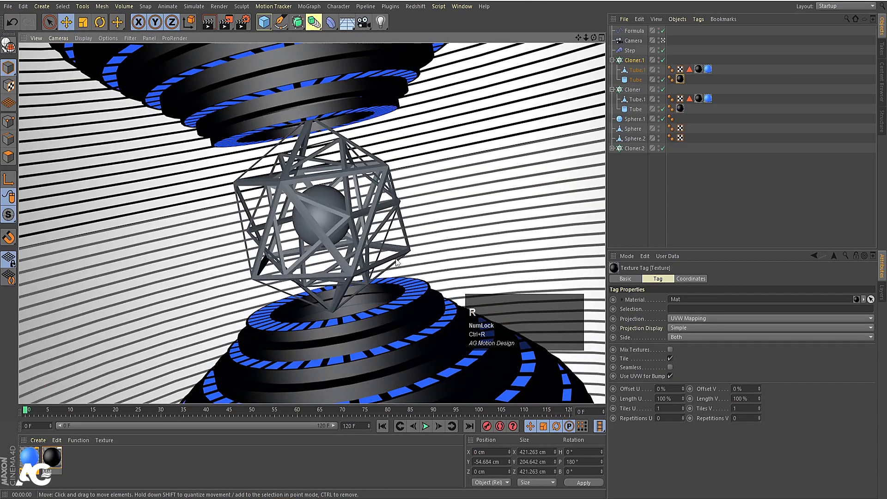
Collapse the Cloner.1 and Cloner hierarchies and duplicate the Tube inside Cloner.2.
left_click(612, 148)
left_click(634, 158)
left_click(632, 149)
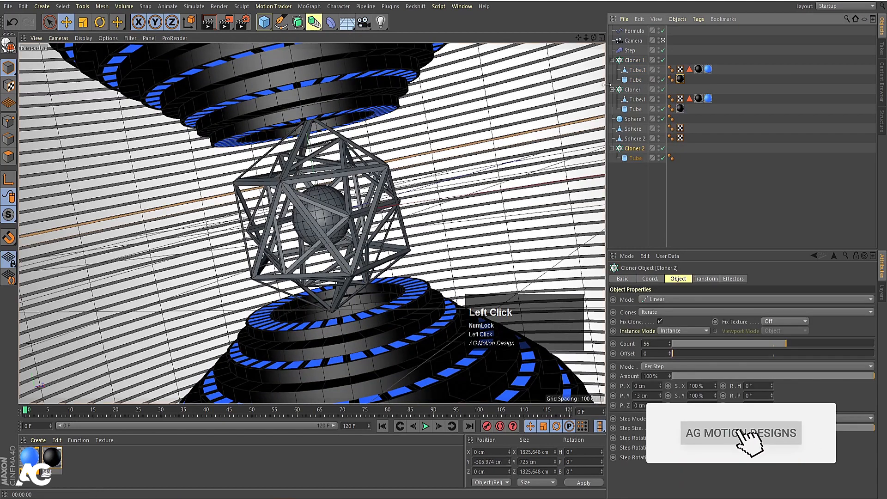
left_click(611, 60)
left_click(612, 70)
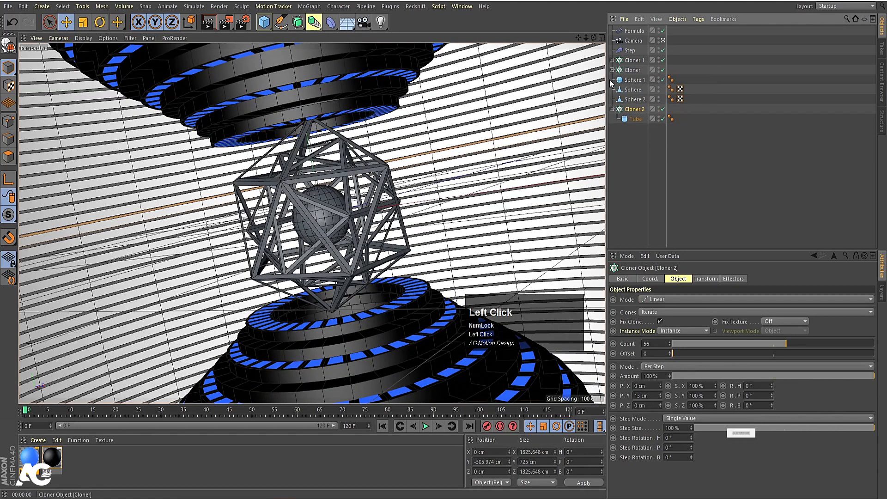
left_click(633, 119)
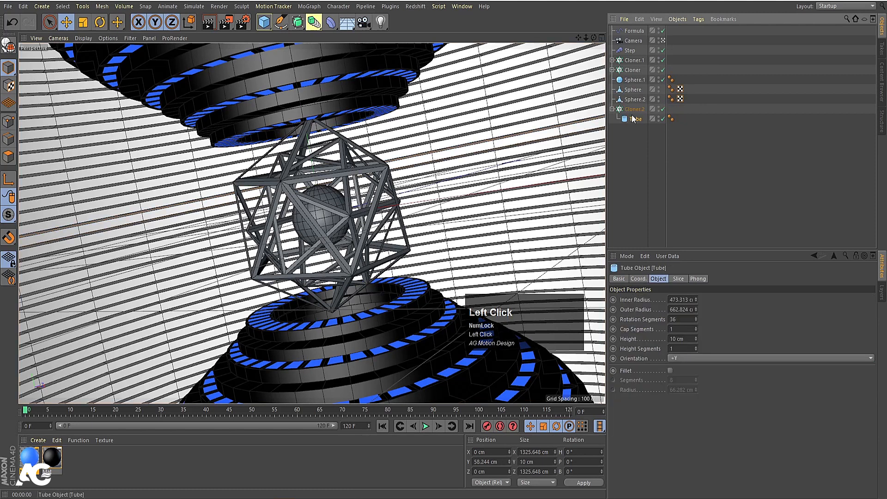
left_click_drag(633, 119, 634, 117, "ctrl")
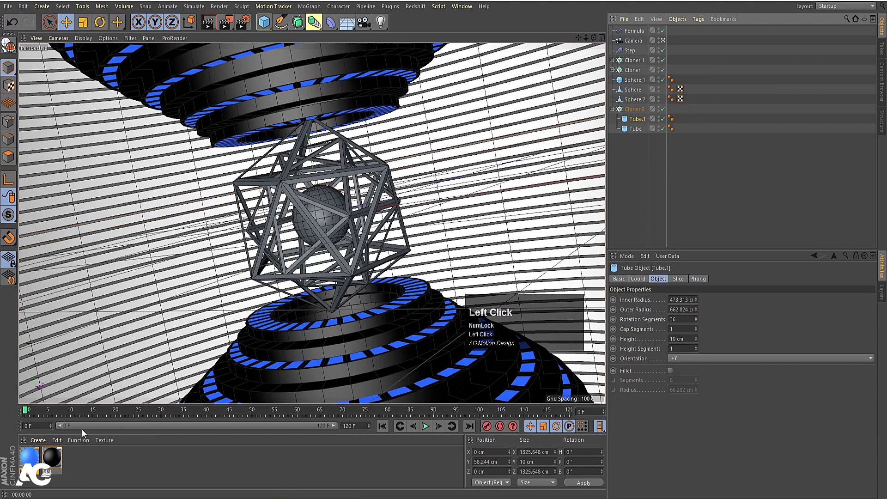
Apply the black material to Tube.1 and the blue material to Tube in Cloner.2, and render a preview.
mouse_move(54, 457)
left_mouse_down()
mouse_move(370, 295)
mouse_move(675, 119)
left_mouse_up()
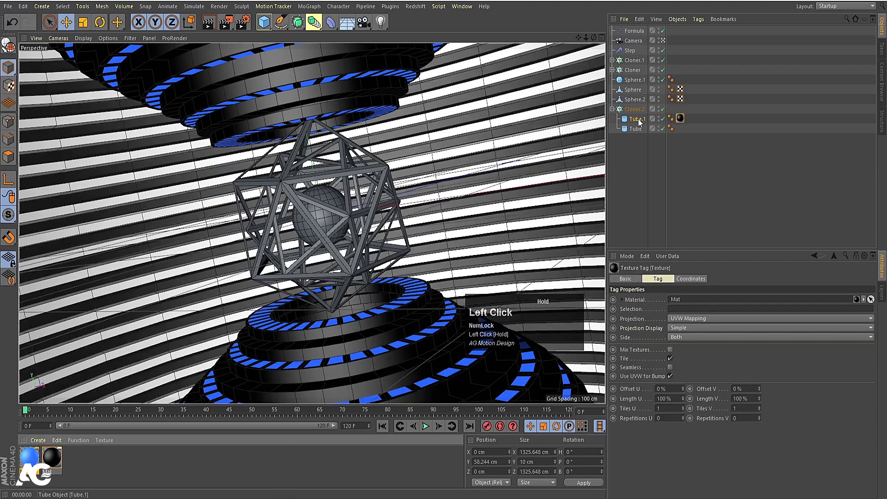
left_click_drag(27, 454, 633, 129)
key("ctrl+r")
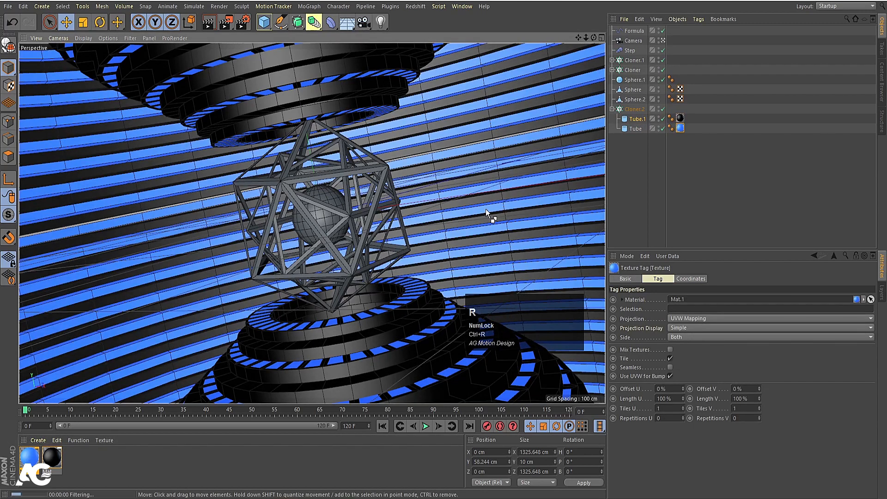
left_click(722, 189)
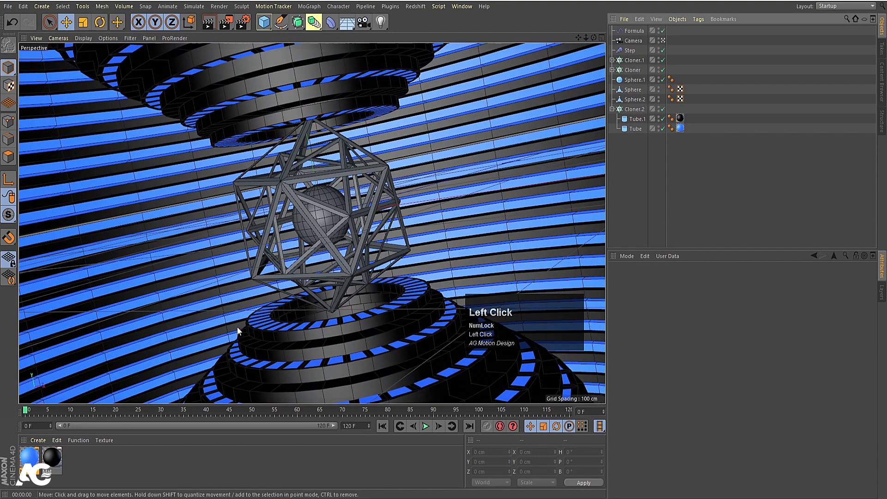
Apply the blue material to the central sphere and inner wireframe and the black material to the outer wireframe, and render a preview.
left_click(317, 232)
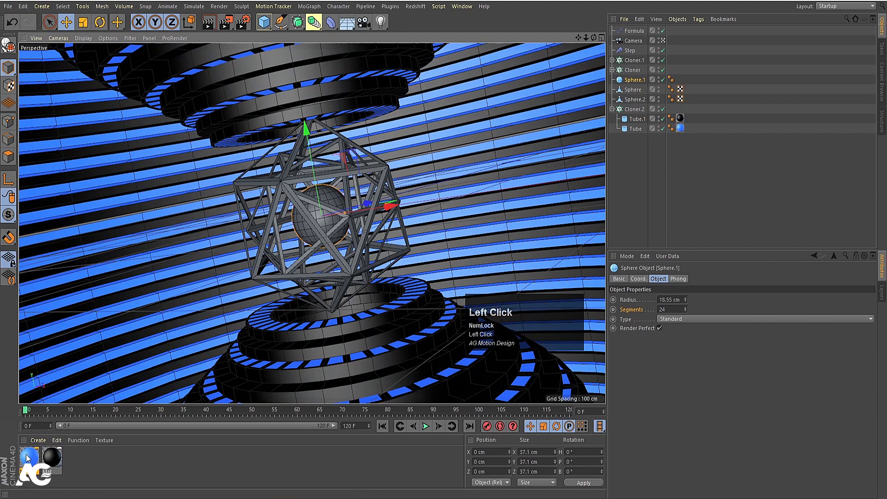
left_click_drag(303, 246, 329, 233)
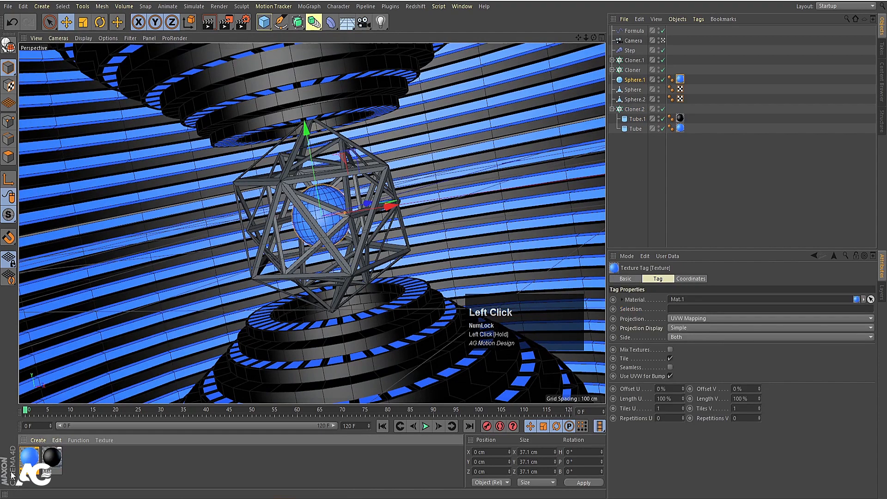
left_click_drag(28, 460, 258, 296)
left_click_drag(52, 457, 248, 281)
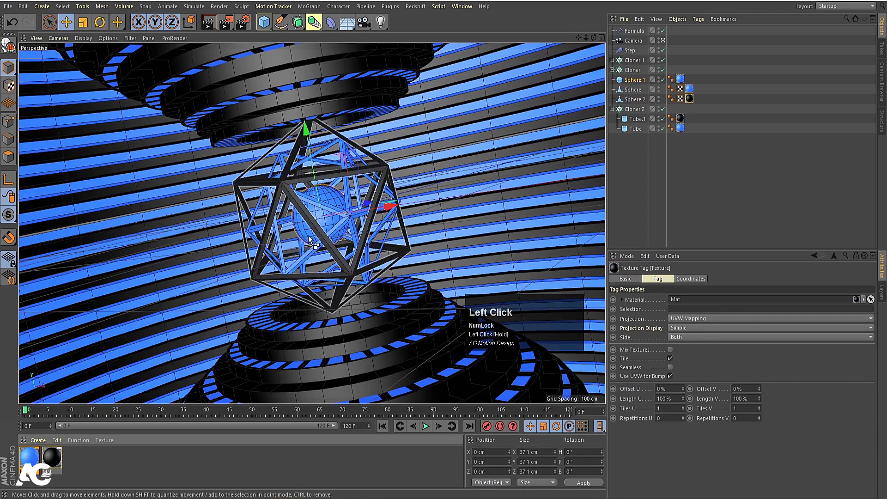
key("ctrl+r")
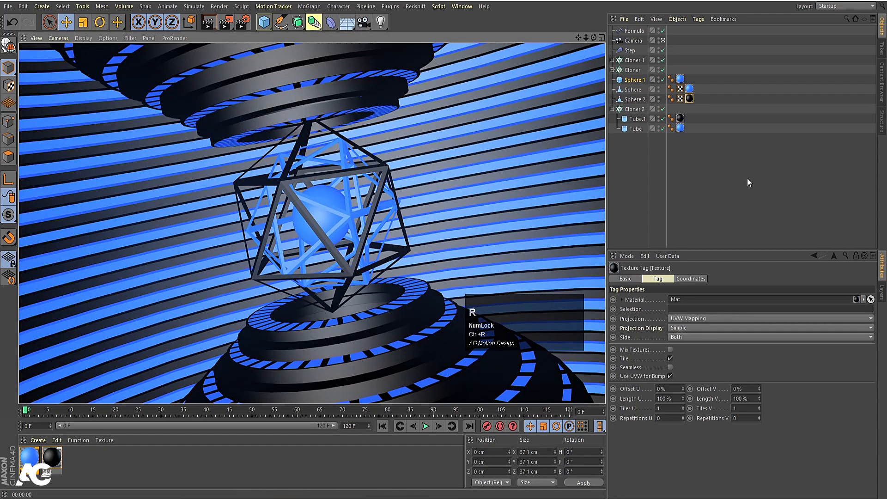
left_click(745, 180)
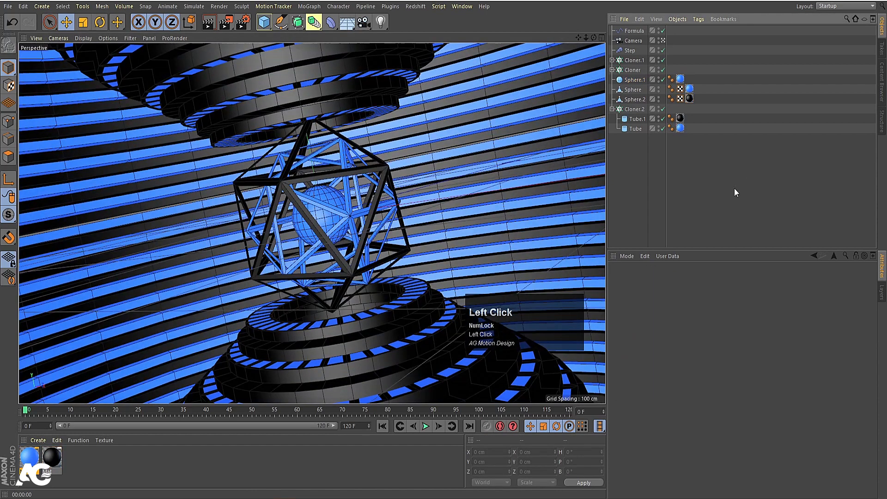
Add an area light at about X 373 cm, Z -102 cm, and rotate it to about H 57°, P -28°.
left_click(381, 25)
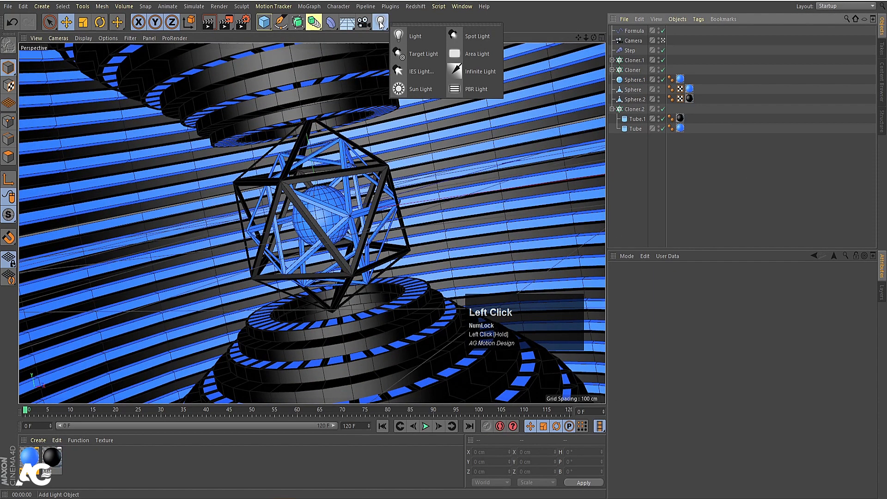
left_click(494, 57)
middle_click(378, 235)
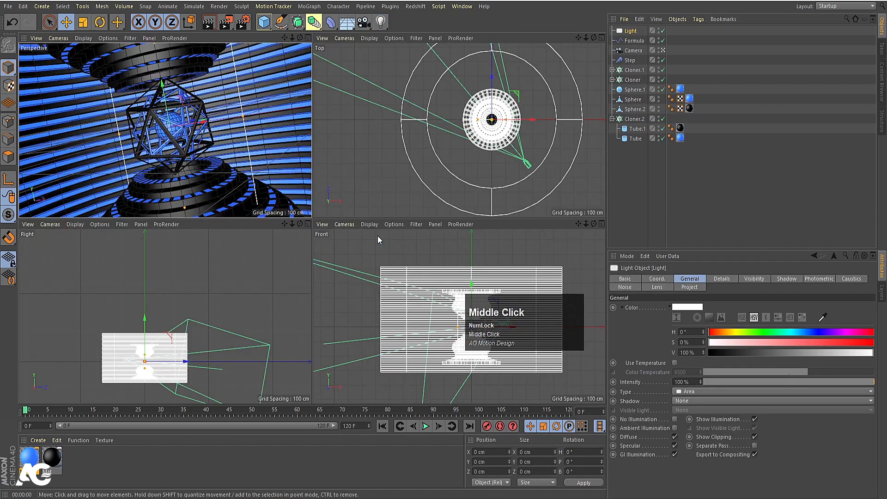
middle_click(441, 157)
left_click_drag(429, 147, 531, 178)
key("r")
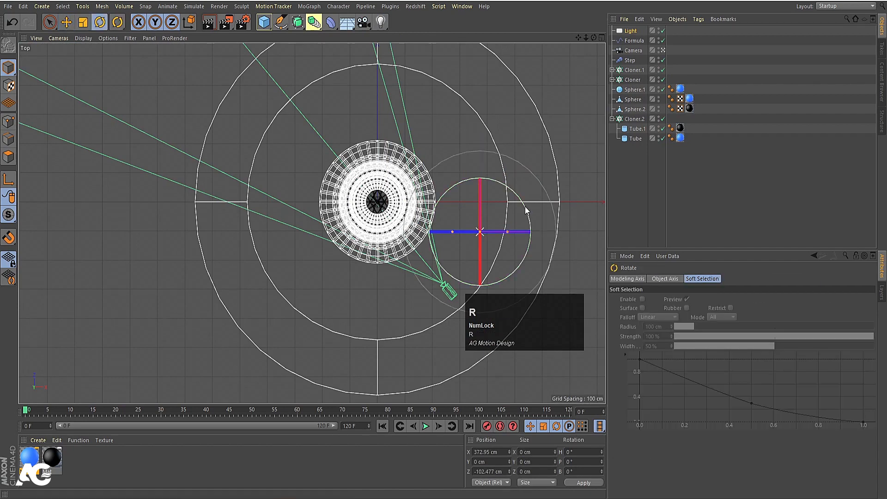
left_click_drag(526, 210, 485, 261)
Raise the area light to a height of about 176 cm in the Right view.
middle_click(484, 264)
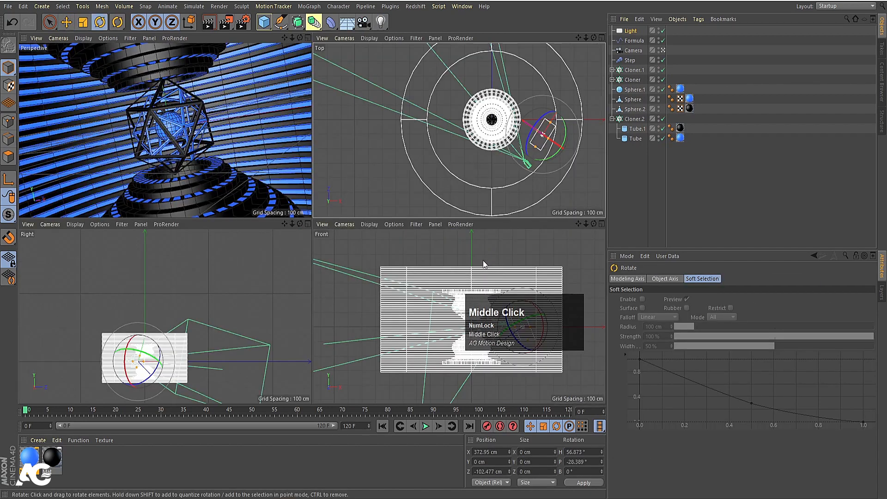
middle_click(125, 322)
scroll(254, 249, "down", 2)
scroll(253, 250, "up", 5)
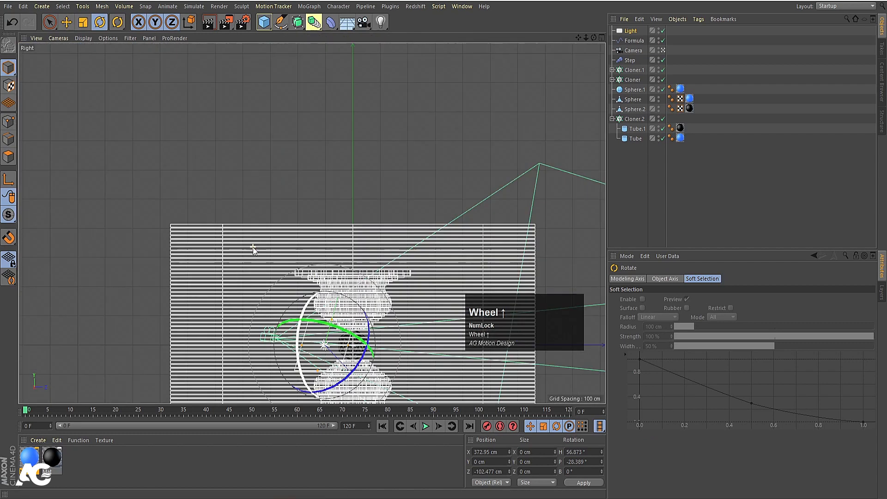
key("e")
key("w")
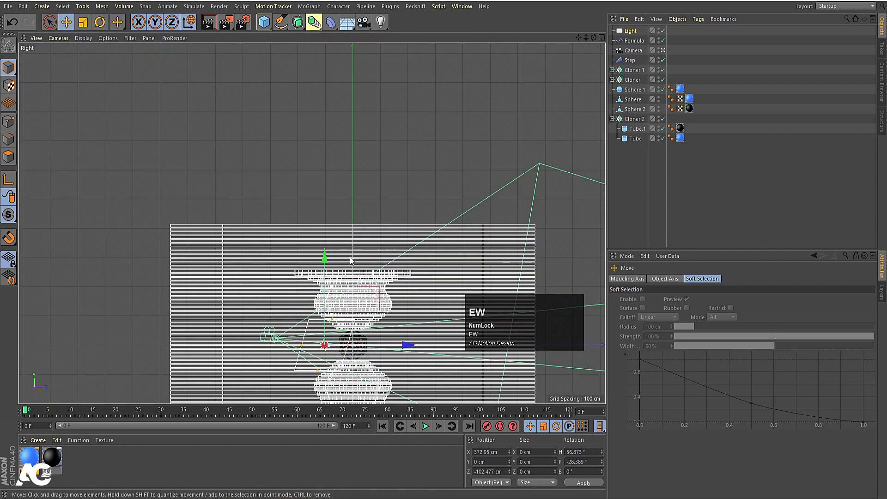
left_click_drag(323, 252, 336, 209)
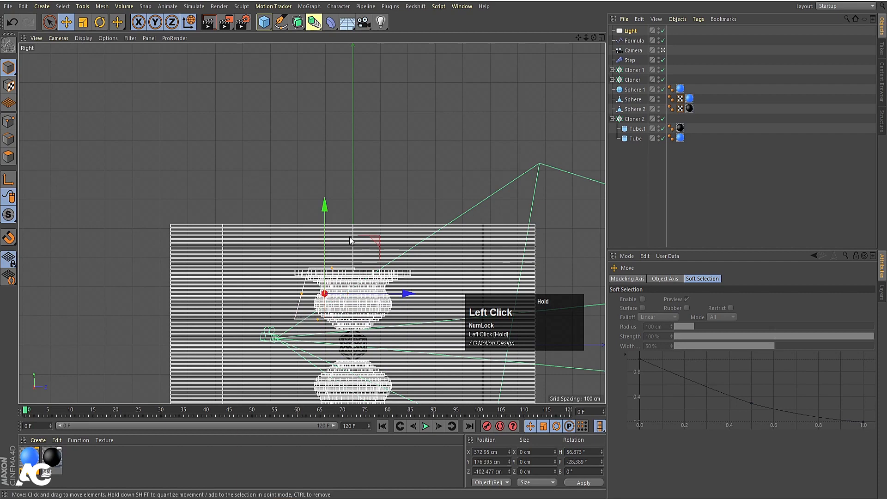
Duplicate the area light to about X -55 cm, Z -361 cm, turn its heading to about 0°, and render a preview through the camera.
middle_click(367, 273)
middle_click(443, 140)
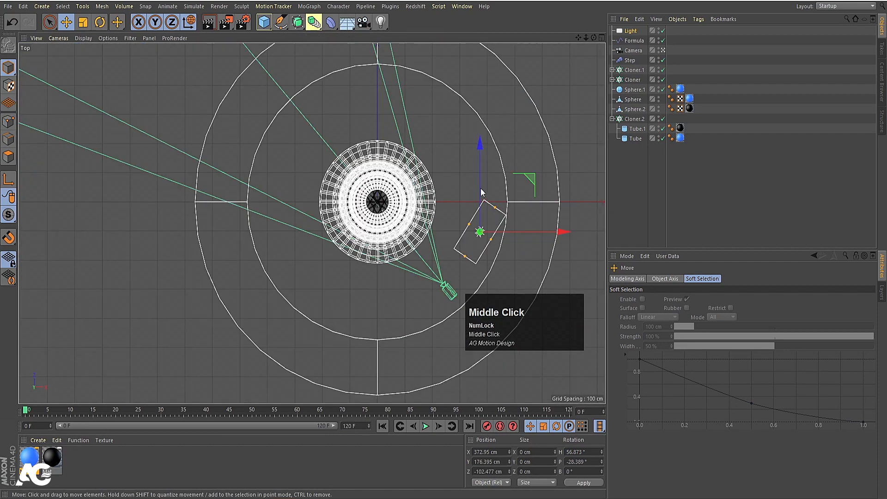
left_click(533, 174, "ctrl")
left_click_drag(534, 175, 411, 314, "ctrl")
key("r")
key("w")
middle_click(435, 243)
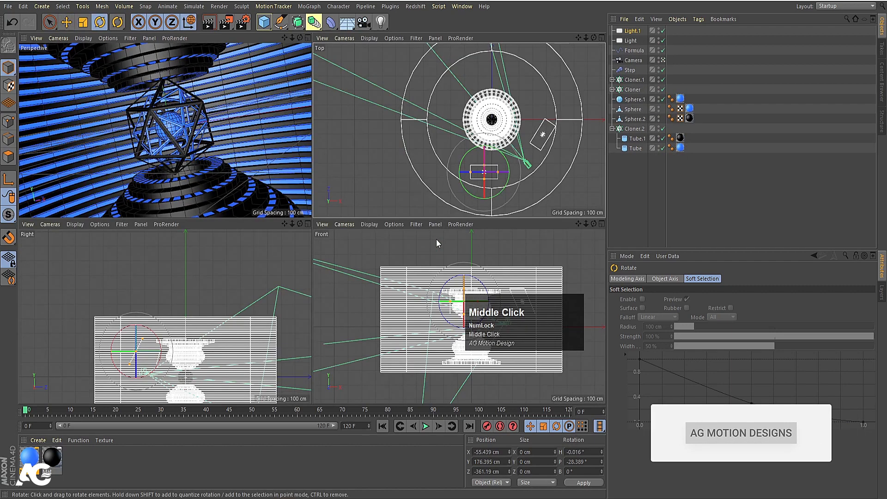
middle_click(170, 154)
key("ctrl+r")
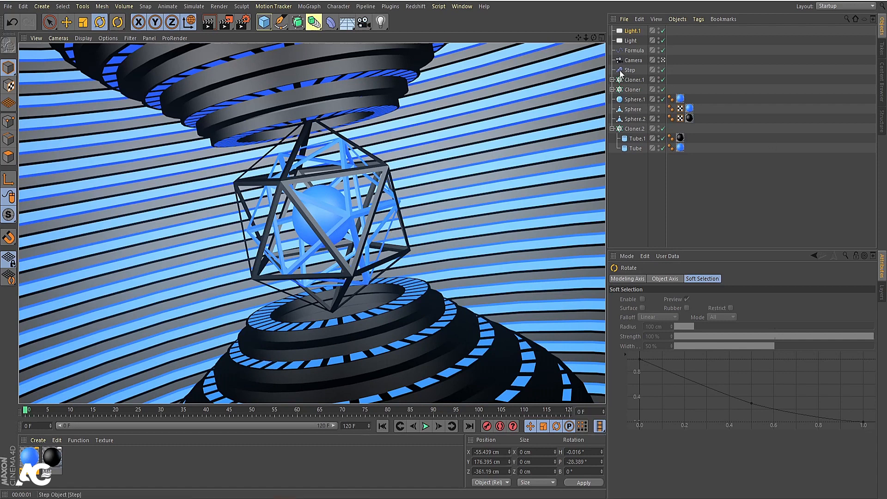
Set the shadow type of both Light.1 and Light to Area and render a preview.
left_click(631, 31)
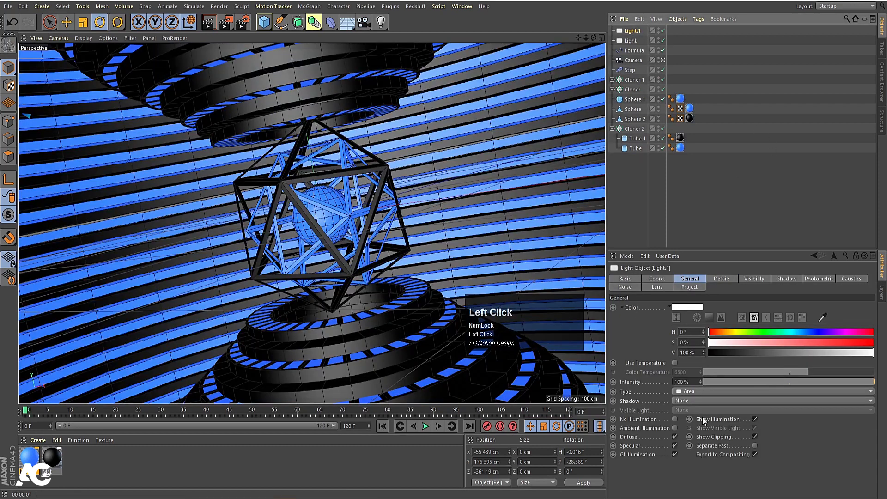
left_click(674, 401)
left_click(677, 434)
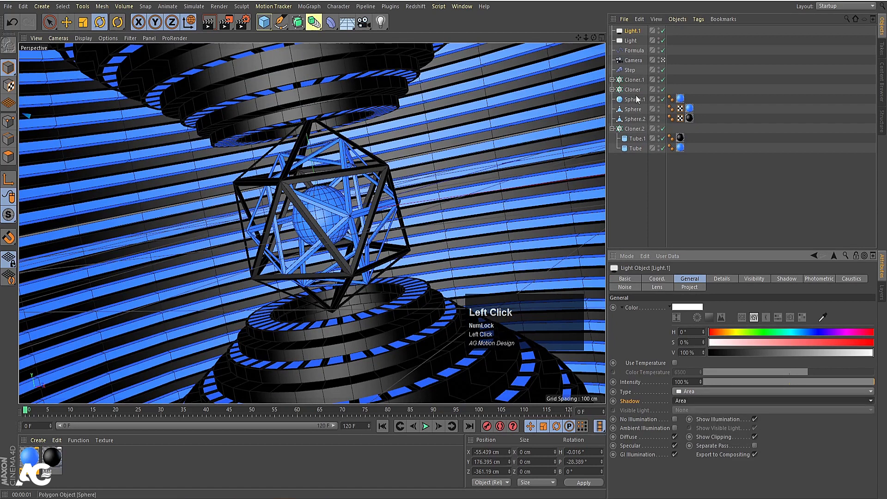
left_click(631, 41)
left_click(683, 401)
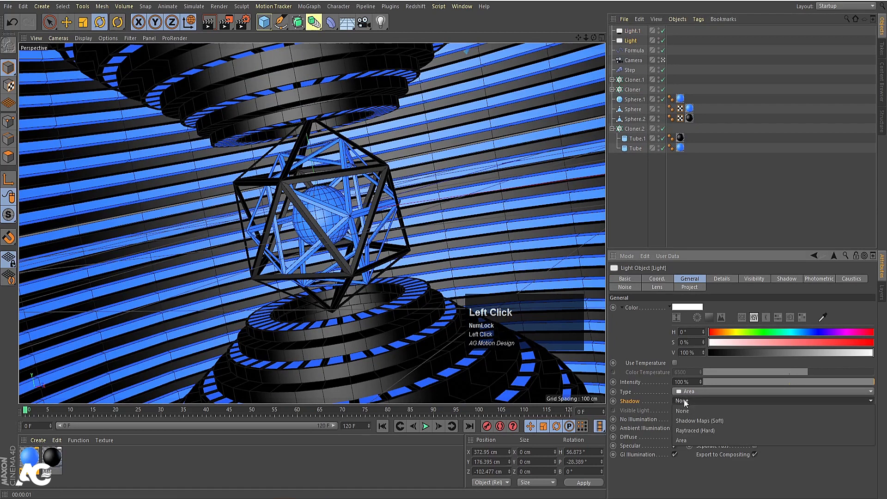
left_click(687, 444)
left_click(667, 228)
key("ctrl+r")
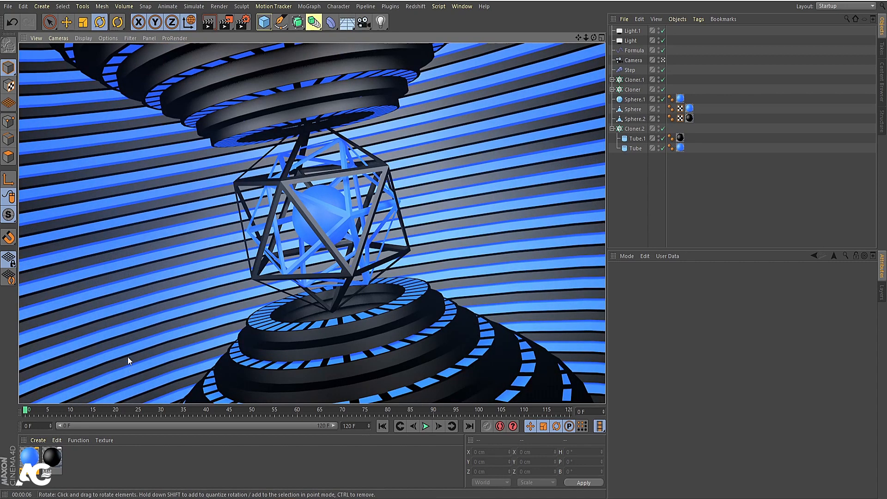
Replace the blue material on the Tube in Cloner.2 with the black material and render a preview.
left_click(508, 259)
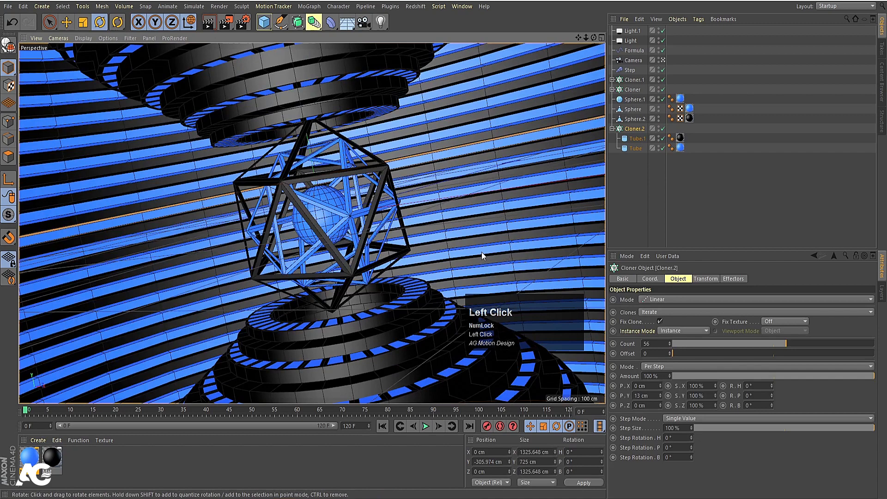
left_click_drag(59, 462, 646, 235)
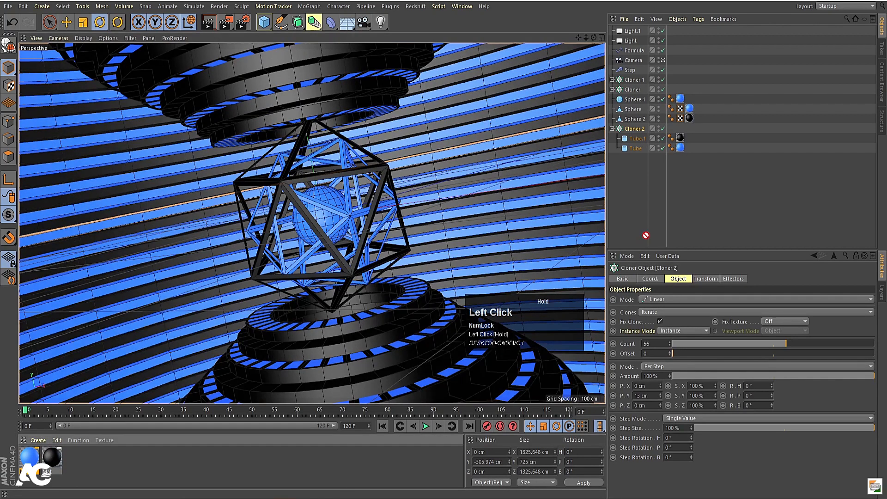
left_click_drag(684, 156, 680, 148)
left_click(677, 202)
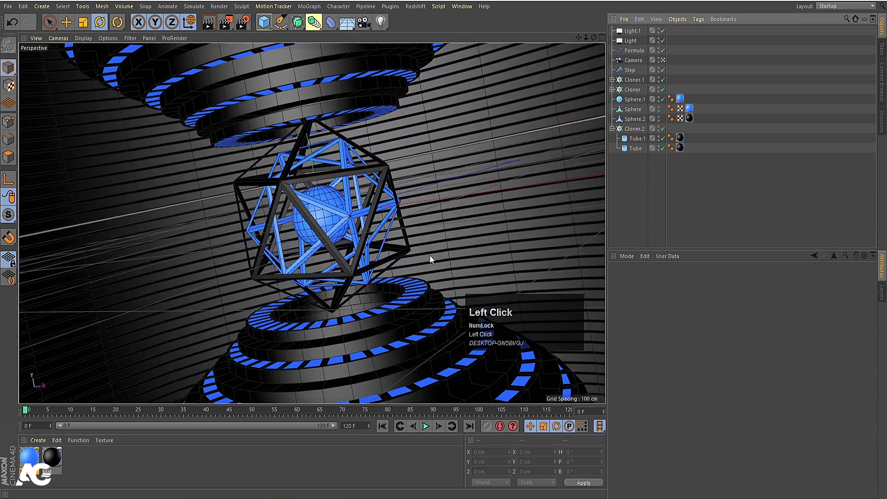
key("ctrl+r")
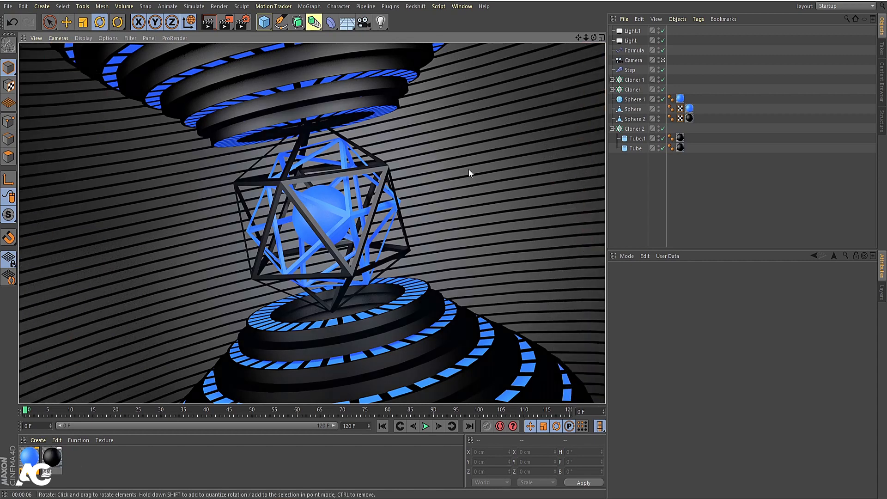
Create a new material, apply it to Cloner.2, and delete the black texture tags from its two tubes.
double_click(98, 458)
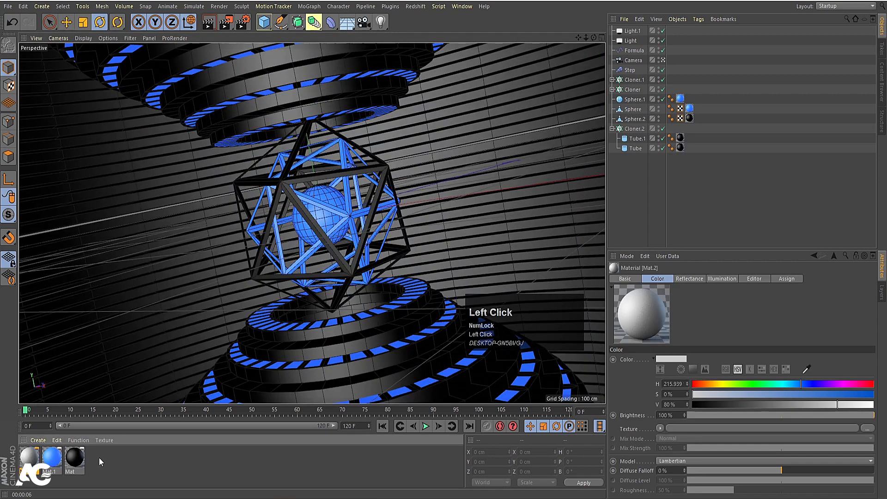
left_click_drag(31, 462, 669, 131)
left_click(680, 139)
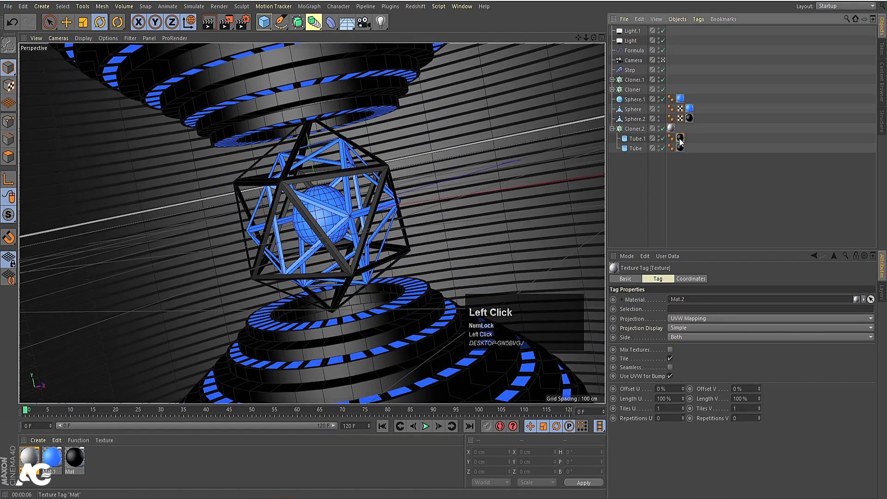
key("Delete")
left_click(682, 148)
key("Delete")
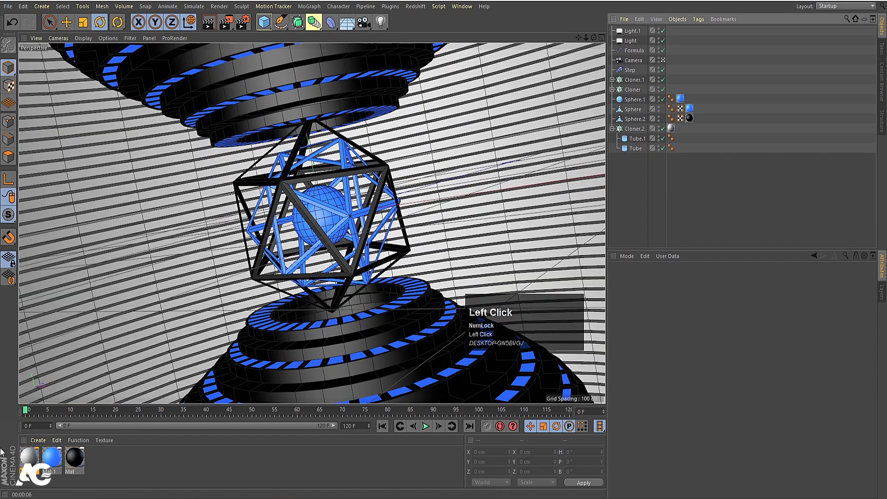
Set the color of the new Mat.2 material to black, with R, G and B at 0.
double_click(29, 458)
left_click(159, 160)
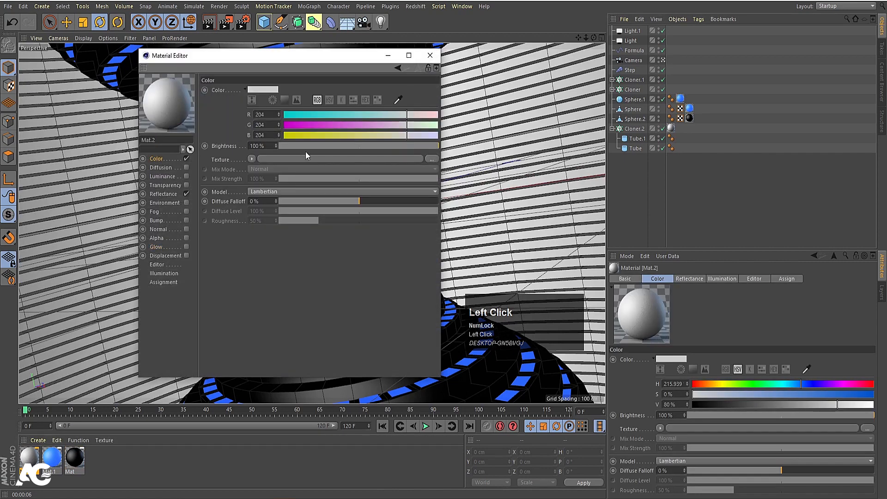
left_click(284, 135)
left_click(286, 125)
left_click(284, 115)
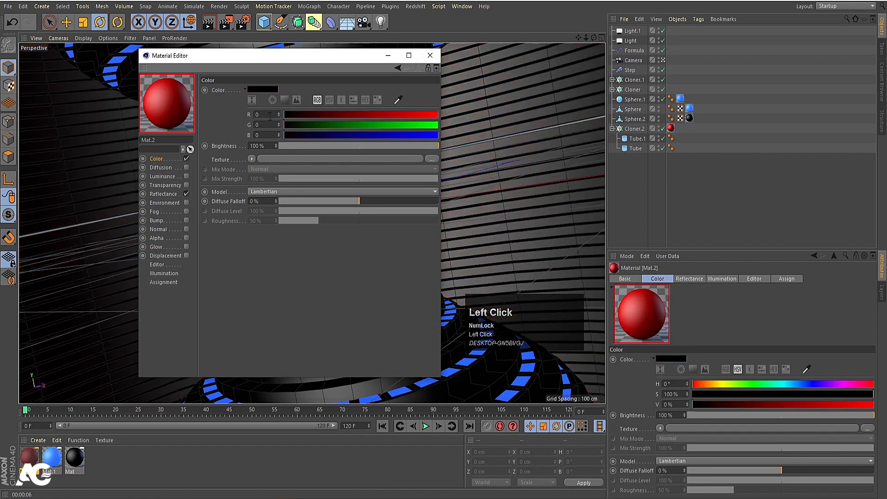
Set the specular width in Mat.2's reflectance to 25% and render a preview.
left_click(165, 196)
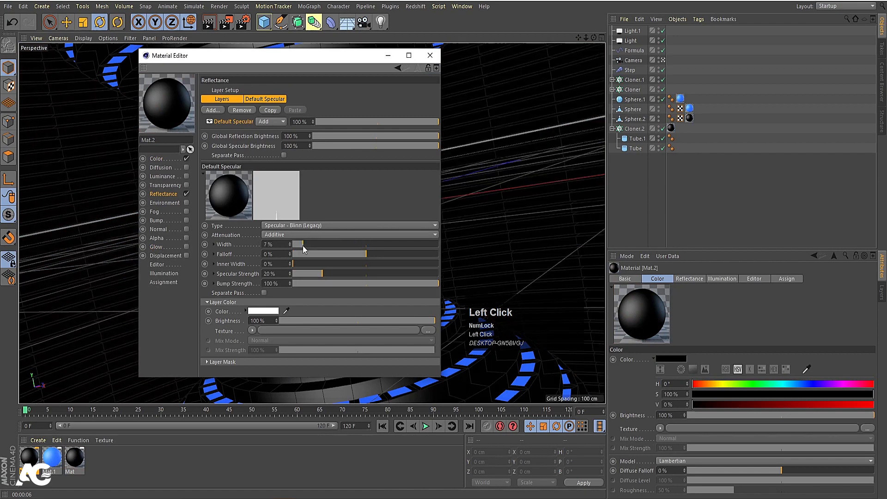
left_click_drag(303, 245, 329, 244)
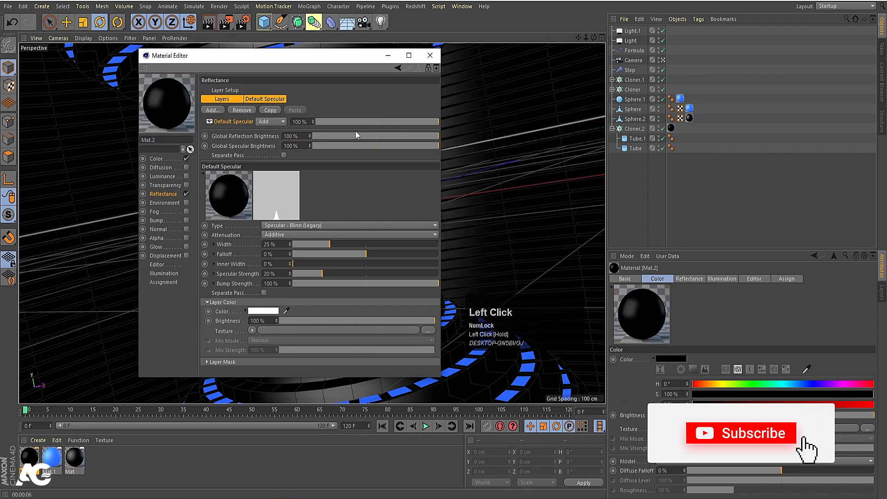
left_click(429, 55)
key("ctrl+r")
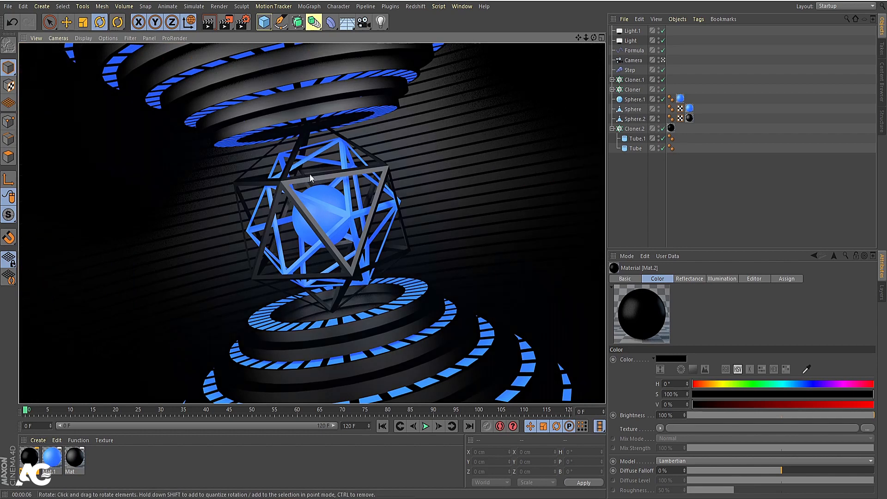
left_click(624, 186)
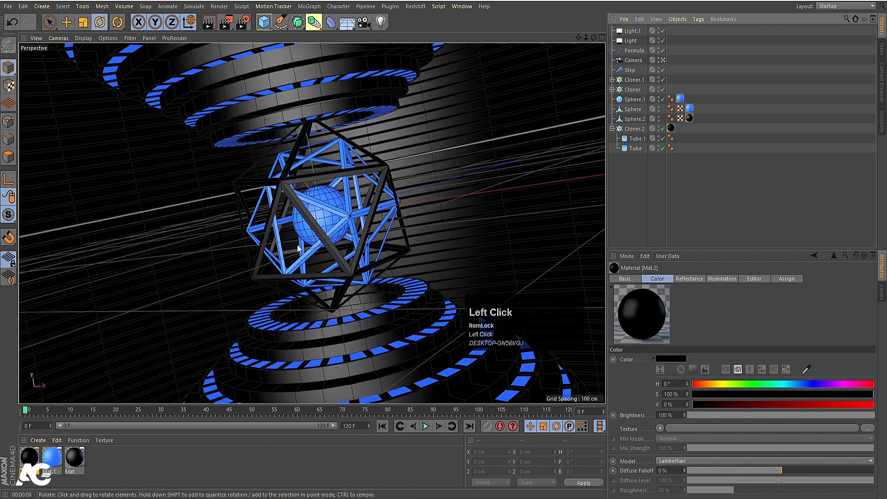
Set the glow inner strength of the blue Mat.1 material to 50% and render a preview.
double_click(52, 458)
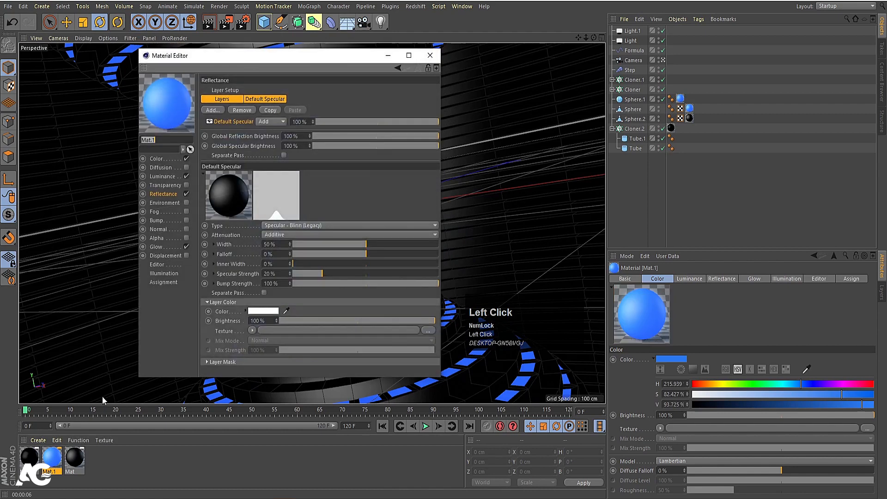
left_click(156, 247)
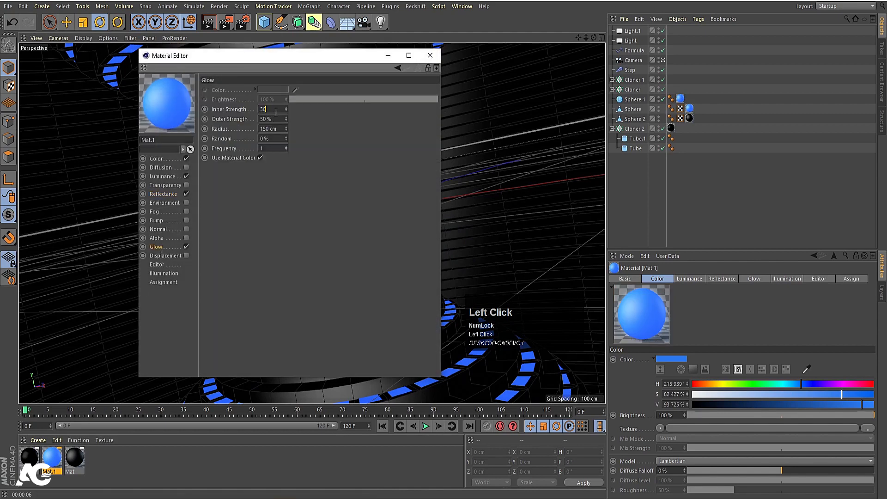
key("Return")
double_click(276, 112)
type("50")
key("Return")
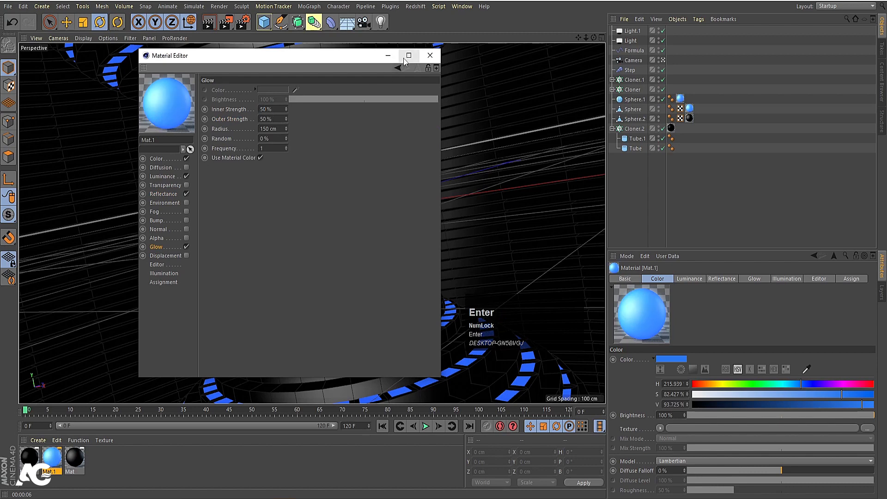
left_click(388, 55)
key("ctrl+r")
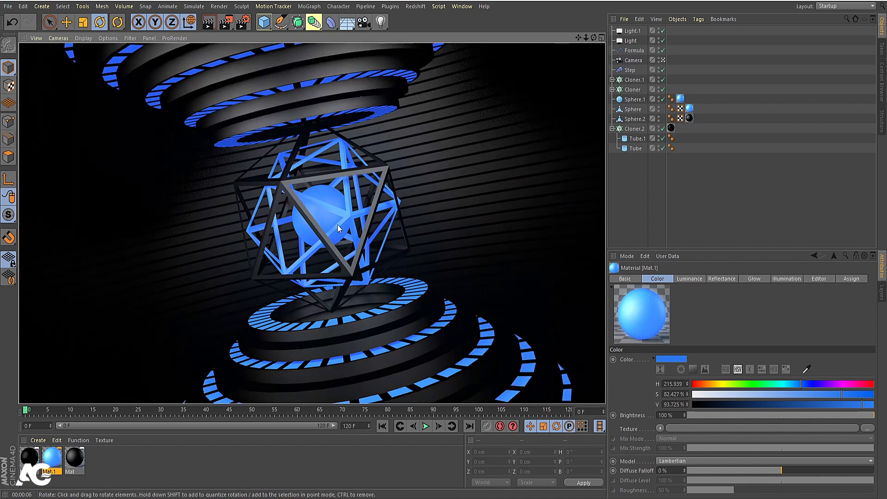
Duplicate the blue Mat.1 material and replace the material on the inner sphere, Sphere.1, with the copy.
left_click(57, 462)
left_click_drag(57, 462, 79, 461, "ctrl")
left_click(140, 460)
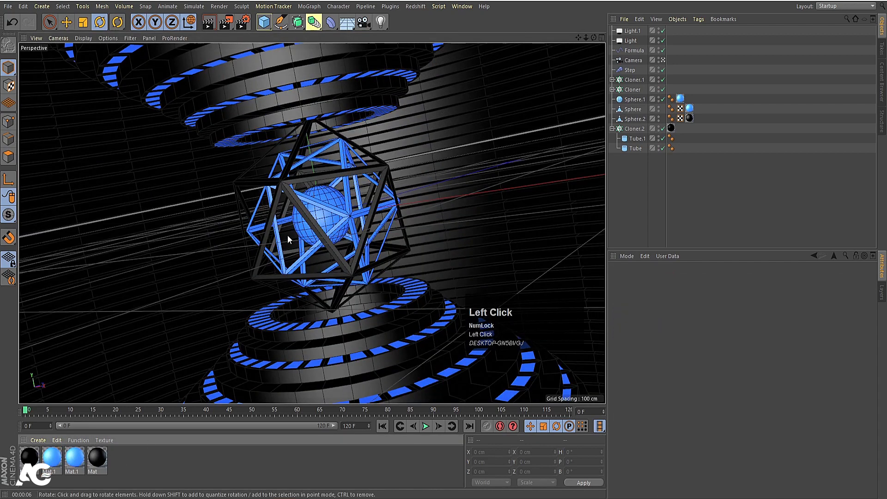
left_click(302, 225)
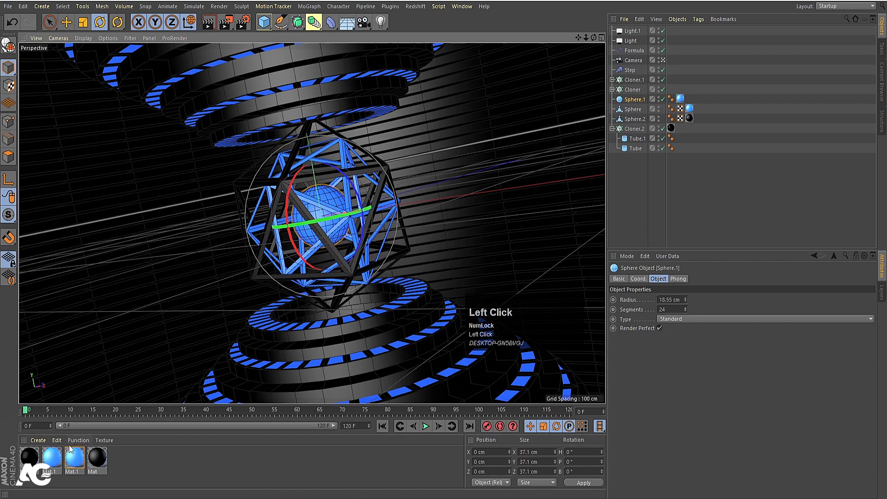
left_click(54, 457)
left_click_drag(54, 457, 682, 100)
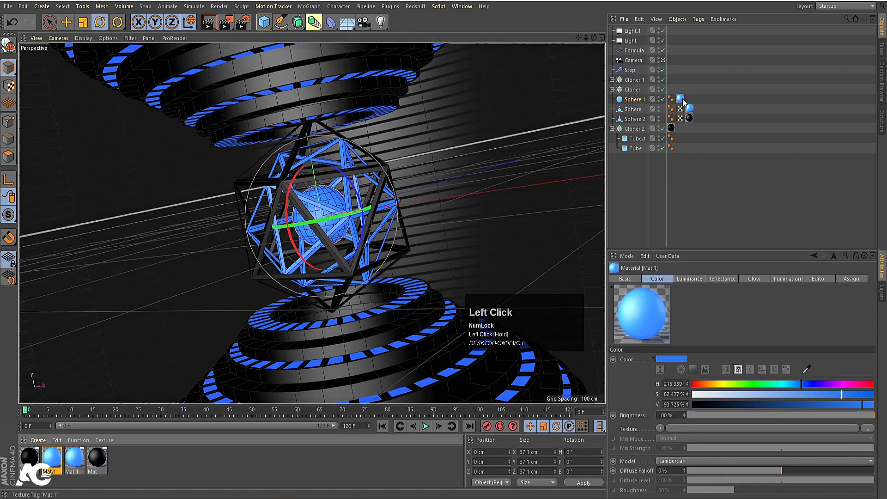
Set the glow outer strength of Sphere.1's blue material to 100% and its radius to 50 cm.
double_click(53, 457)
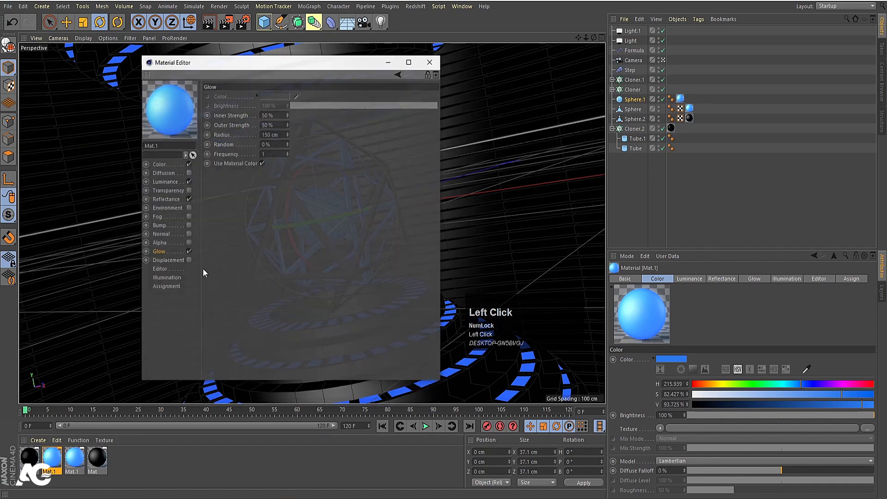
left_click(166, 247)
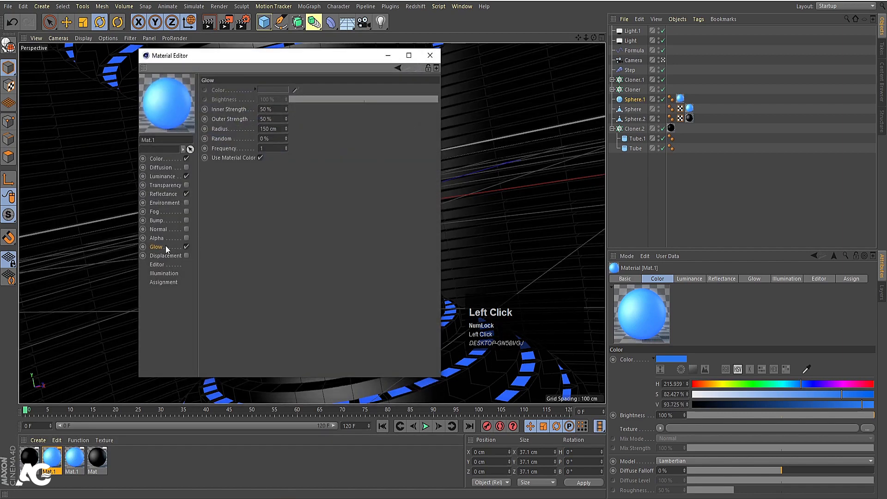
left_click(274, 120)
type("100")
key("Return")
left_click(265, 129)
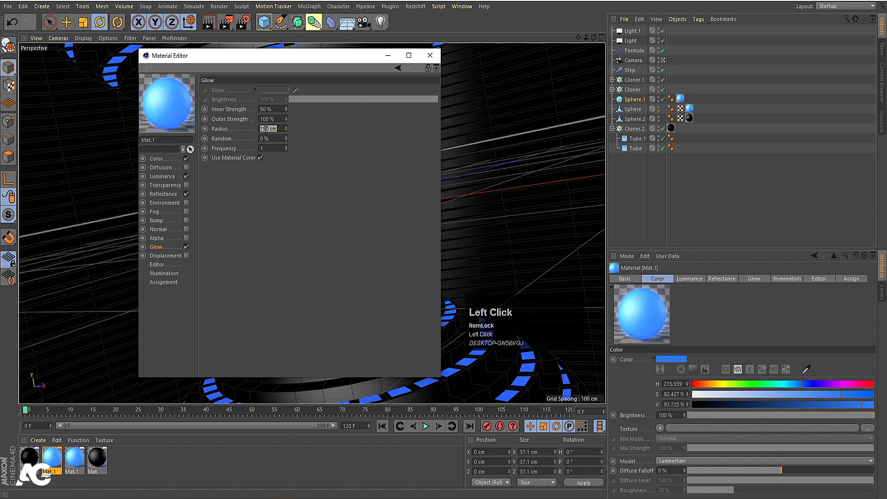
type("50")
key("Return")
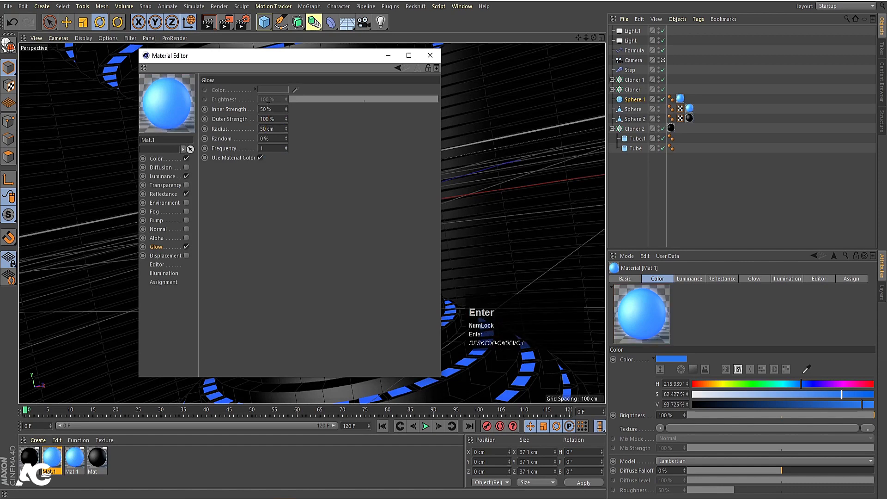
Set the glow inner strength of Sphere.1's material to 100% and render a preview.
left_click(269, 109)
type("100")
key("Return")
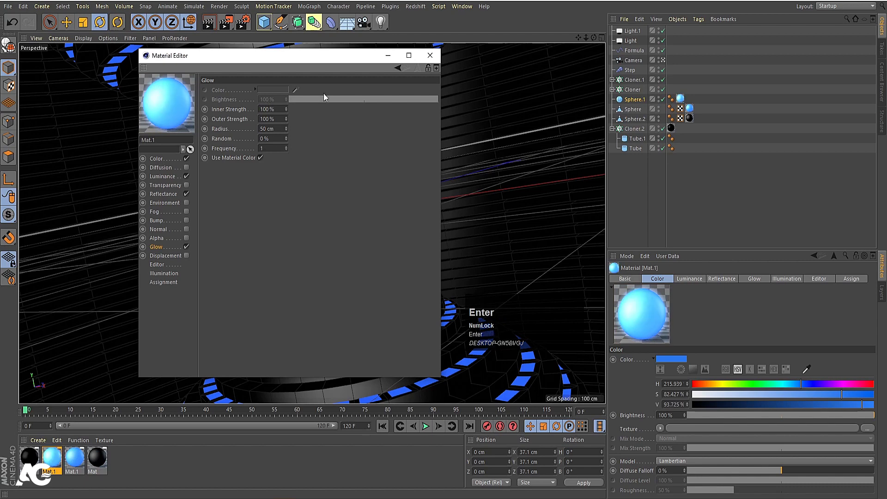
left_click(429, 55)
key("ctrl+r")
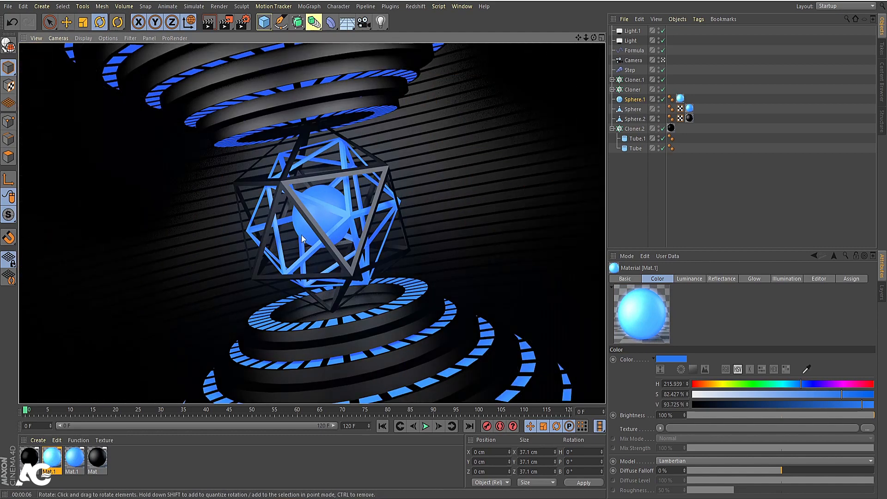
Reduce the glow radius of Sphere.1's material to 20 cm.
double_click(52, 456)
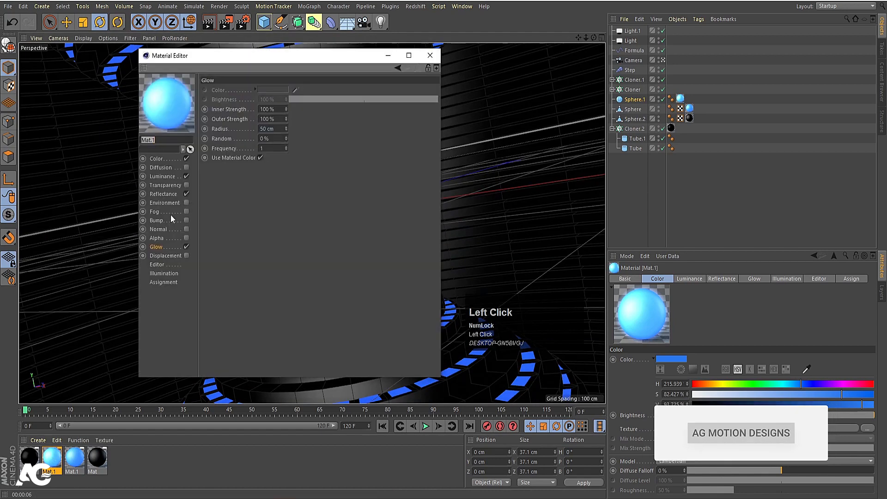
left_click(158, 247)
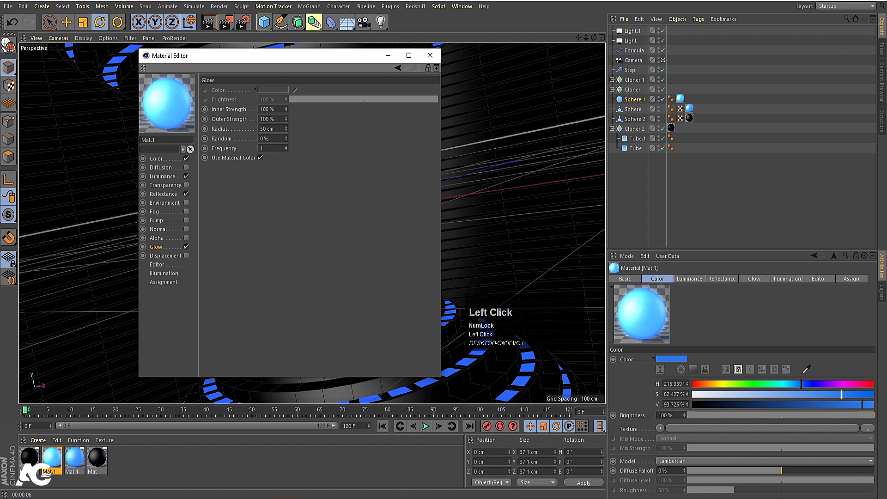
left_click(261, 128)
type("20")
key("Return")
Set the glow outer strength of Sphere.1's material to 500% and render a preview.
left_click(267, 119)
type("500")
key("Return")
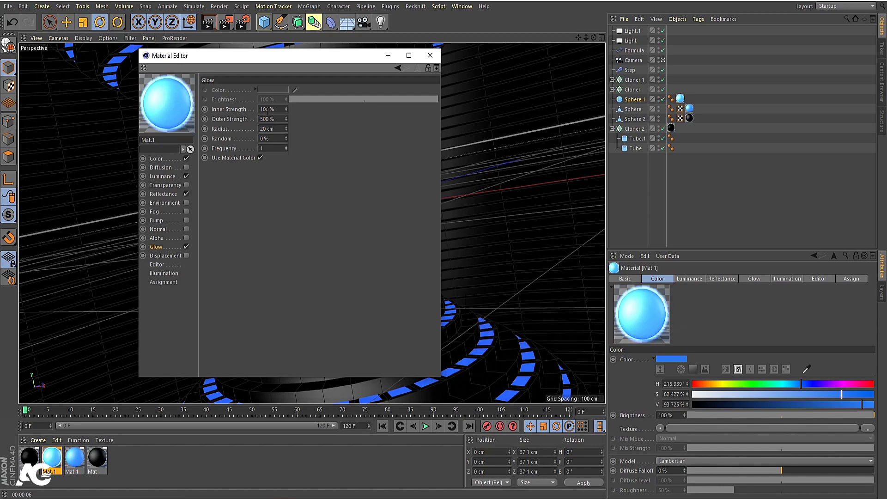
left_click(268, 109)
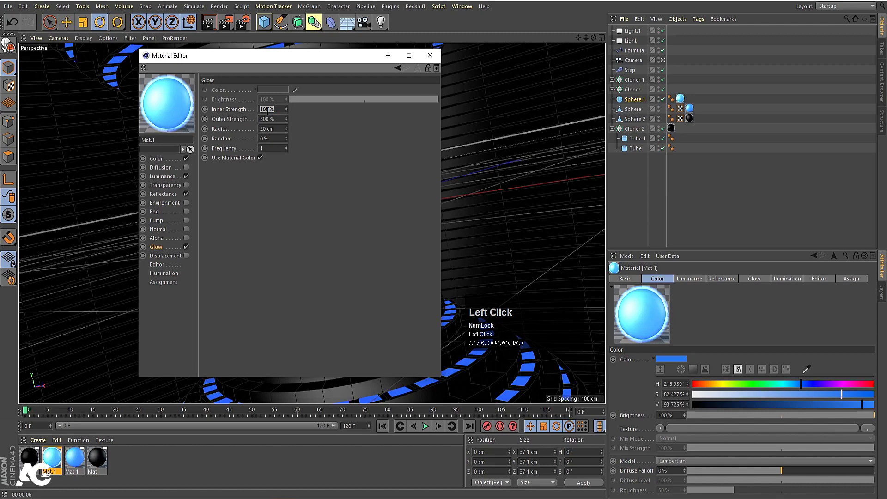
left_click(430, 55)
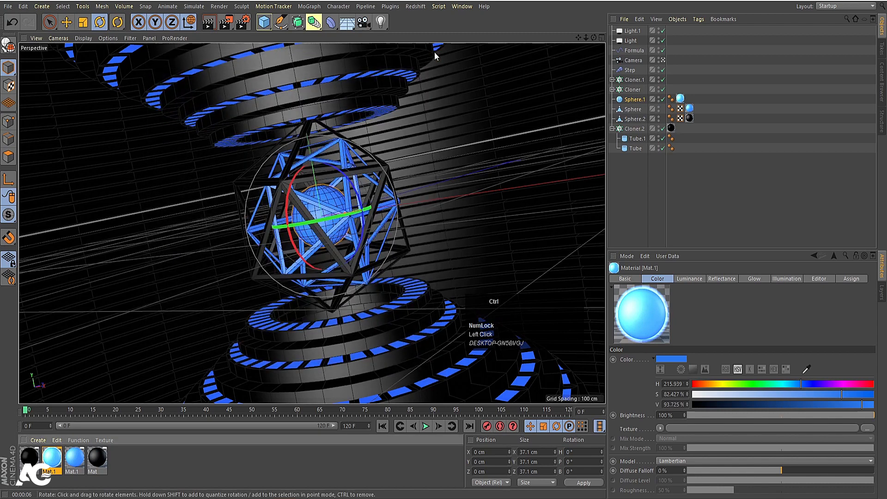
key("ctrl+r")
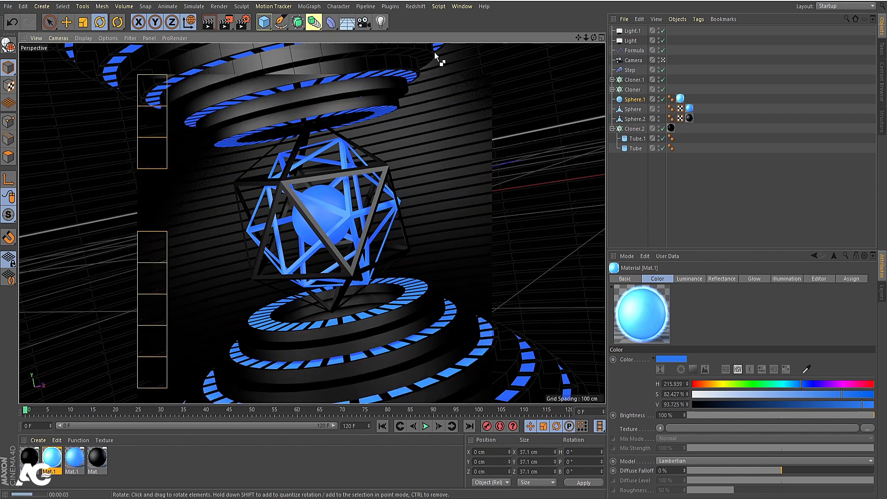
key("Num_Lock")
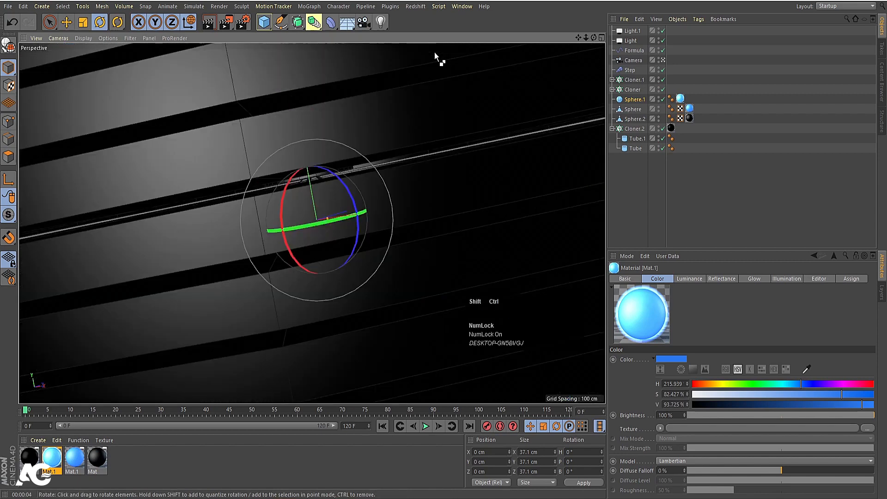
key("ctrl+r")
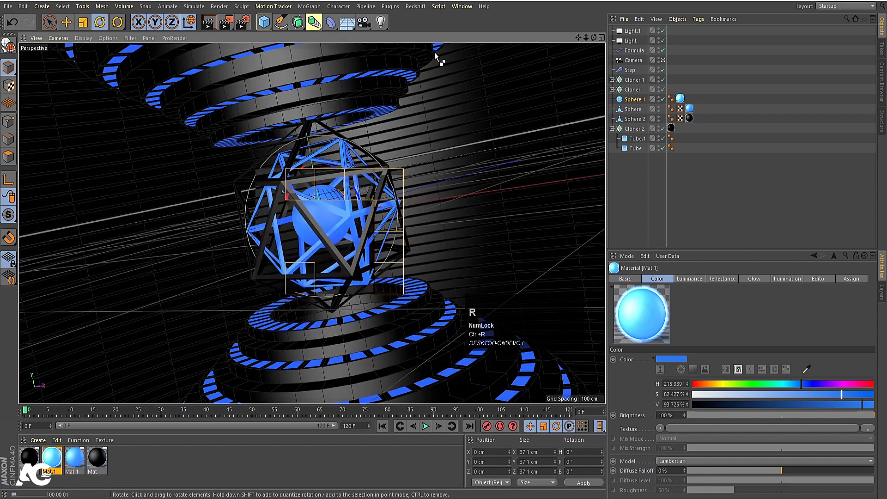
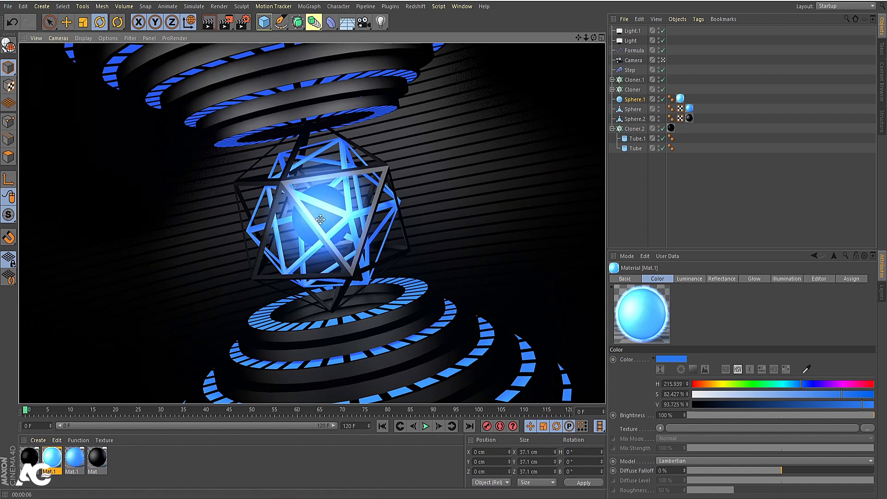
Lower the glow outer strength of Sphere.1's material to 200% and render a preview.
double_click(52, 457)
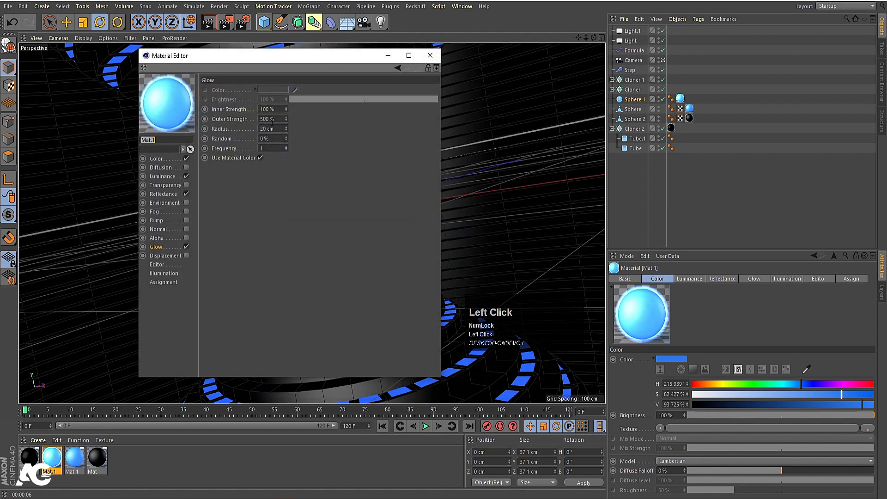
double_click(270, 120)
type("200")
key("Return")
left_click(430, 55)
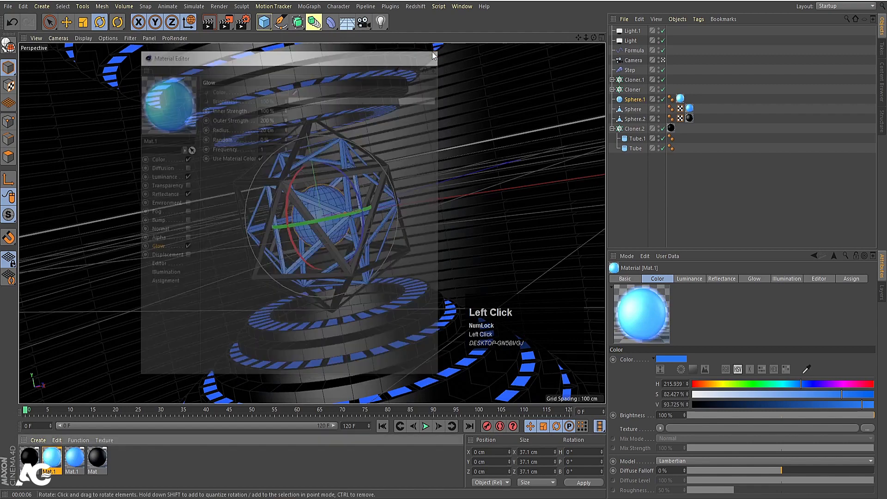
key("ctrl+r")
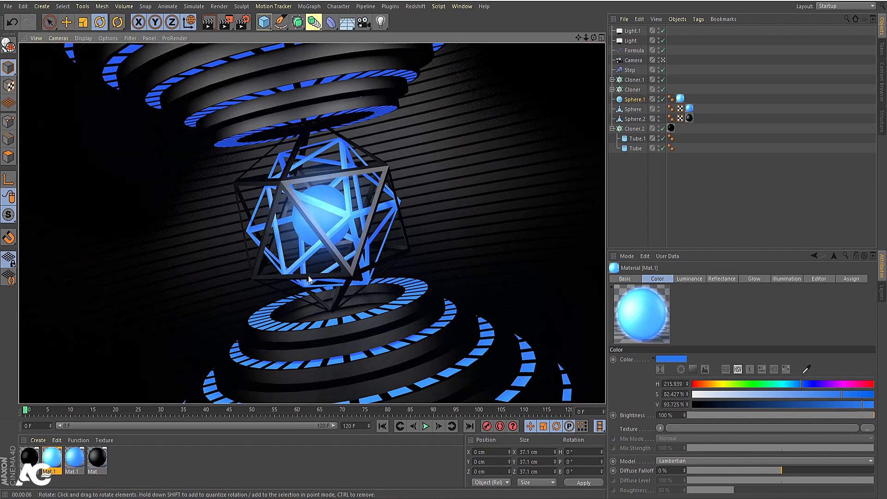
Play the animation to check the moving rings, then stop it and return to frame 0.
left_click(423, 426)
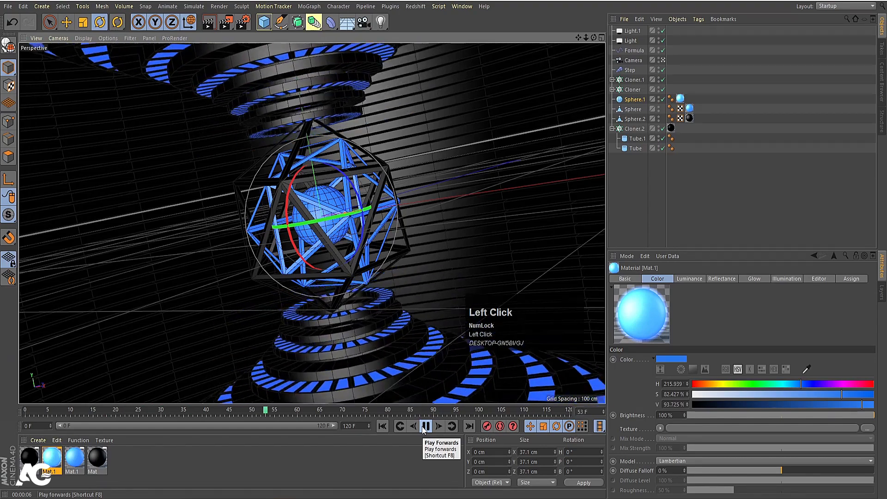
left_click(424, 426)
left_click(383, 425)
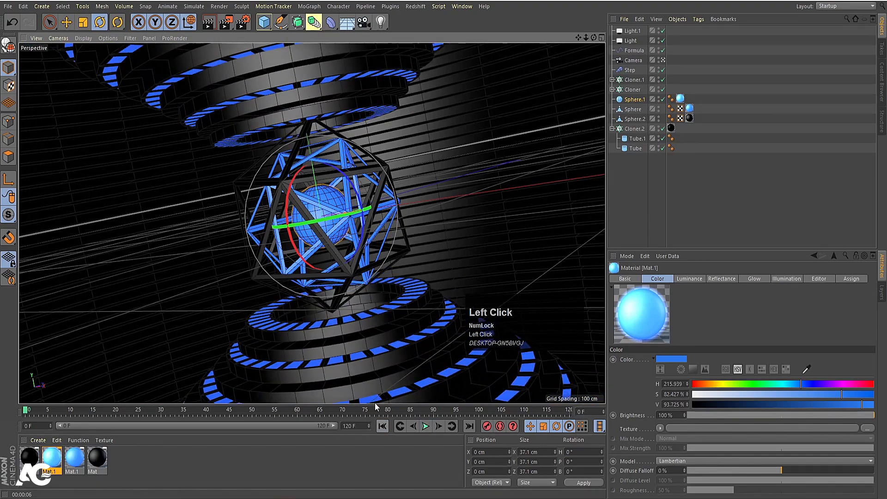
Keyframe the heading and pitch rotation of the outer icosahedron Sphere.2 at frame 0.
left_click(358, 264)
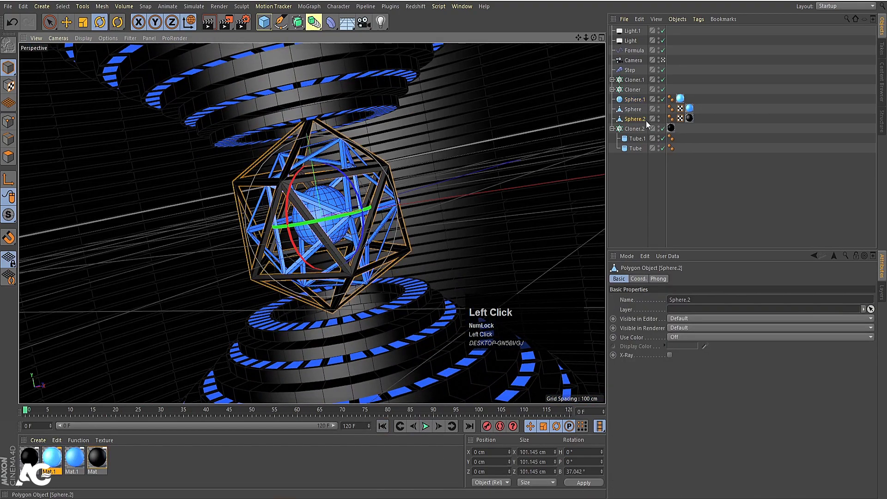
left_click(639, 279)
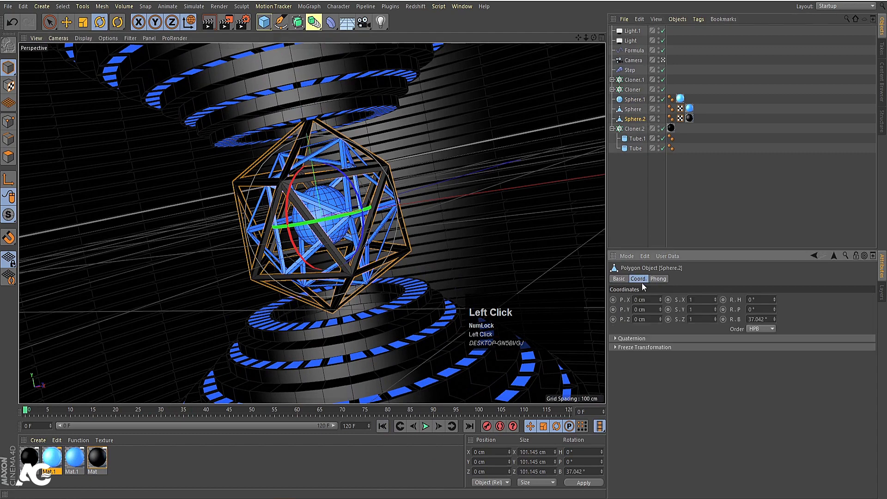
left_click(723, 300)
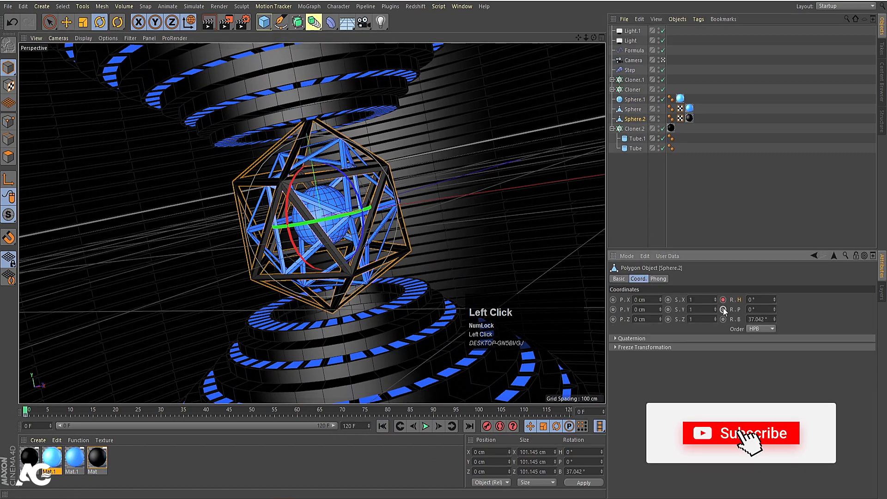
left_click(723, 310)
Keyframe Sphere.2's heading and pitch rotation at 360° on frame 120 and return to frame 0.
left_click(575, 412)
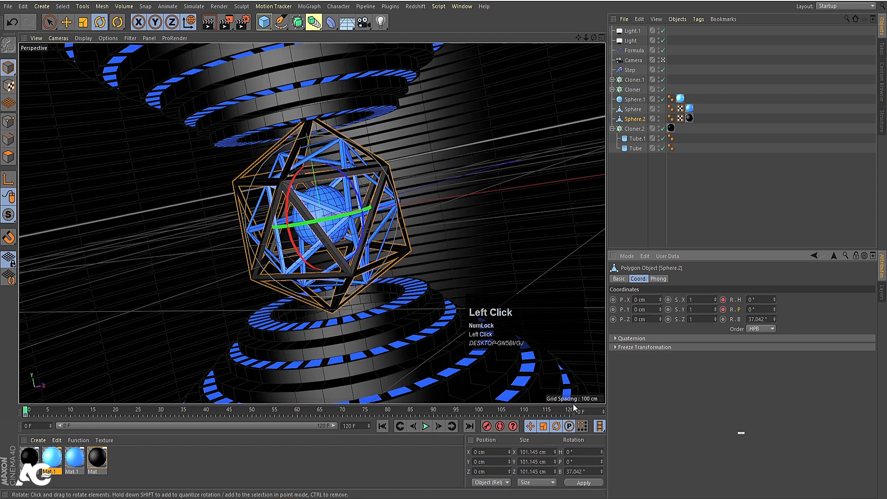
left_click_drag(576, 414, 599, 413)
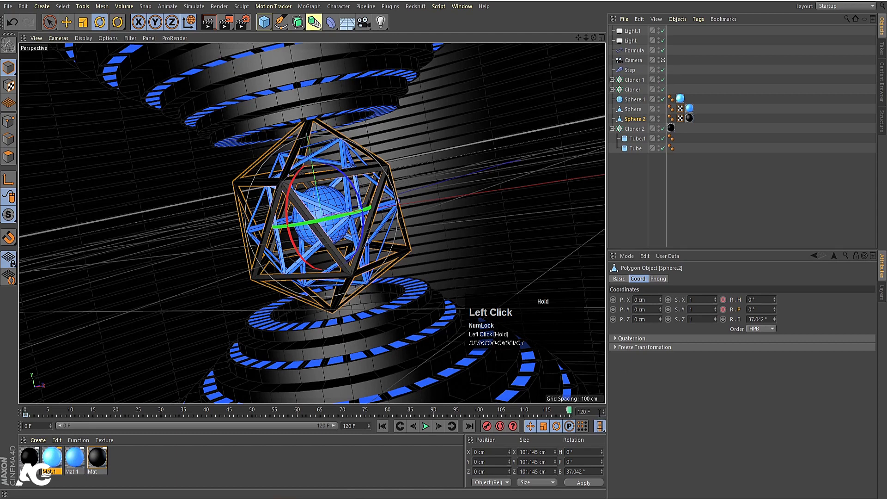
left_click(759, 309)
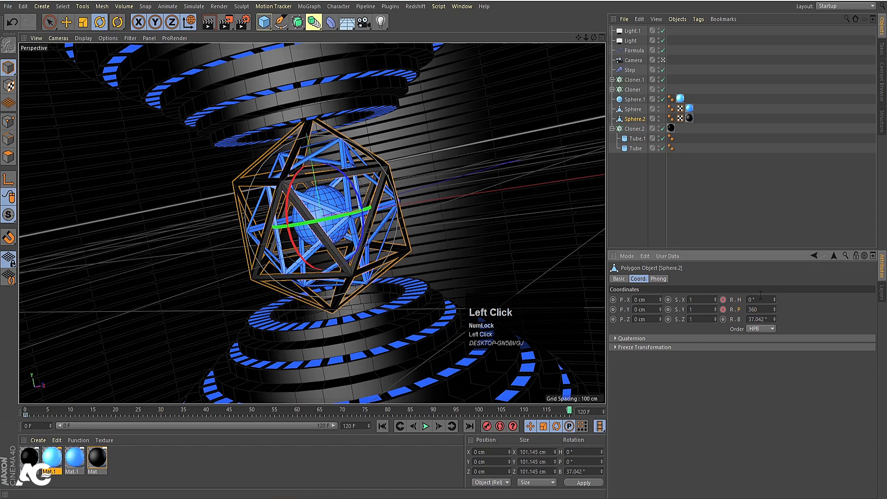
left_click_drag(745, 295, 730, 294)
type("360")
key("Return")
left_click(722, 309)
left_click(383, 426)
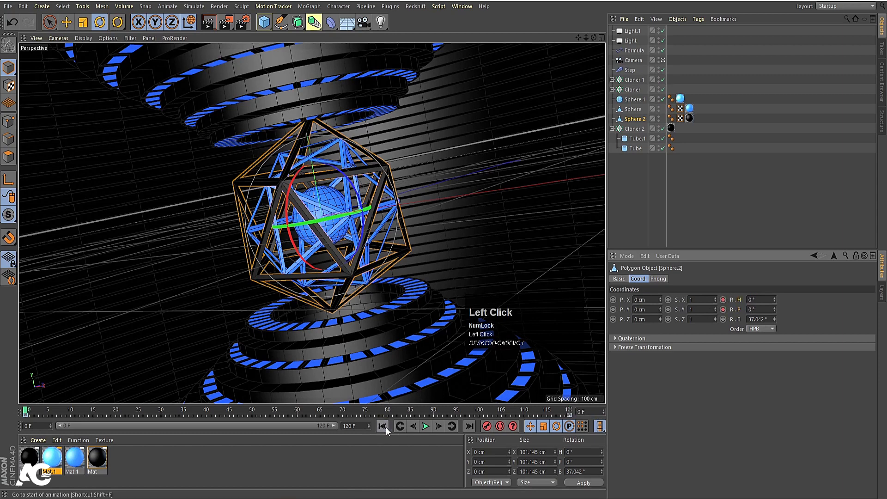
Play the animation to check Sphere.2's rotation, then stop it and return to frame 0.
left_click(425, 426)
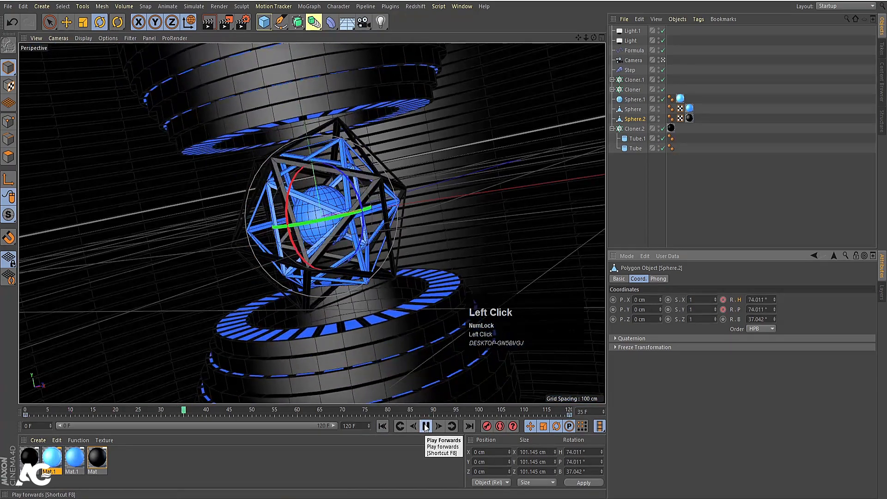
left_click(425, 427)
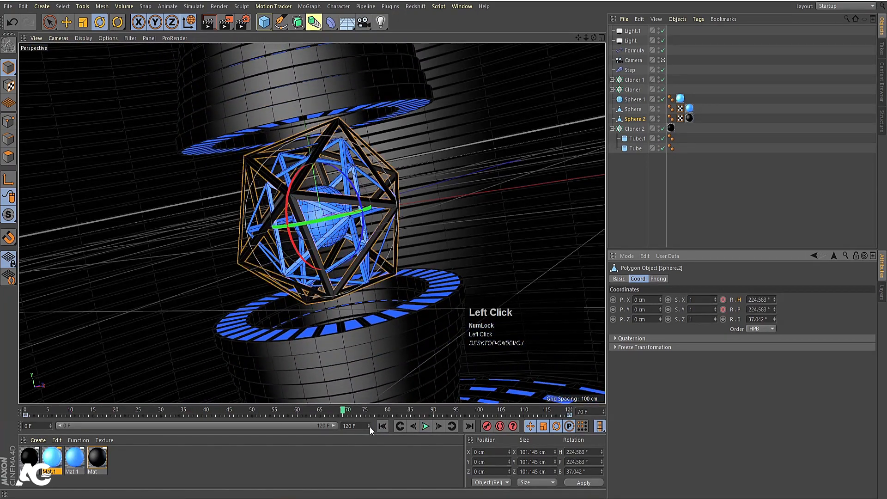
left_click(382, 426)
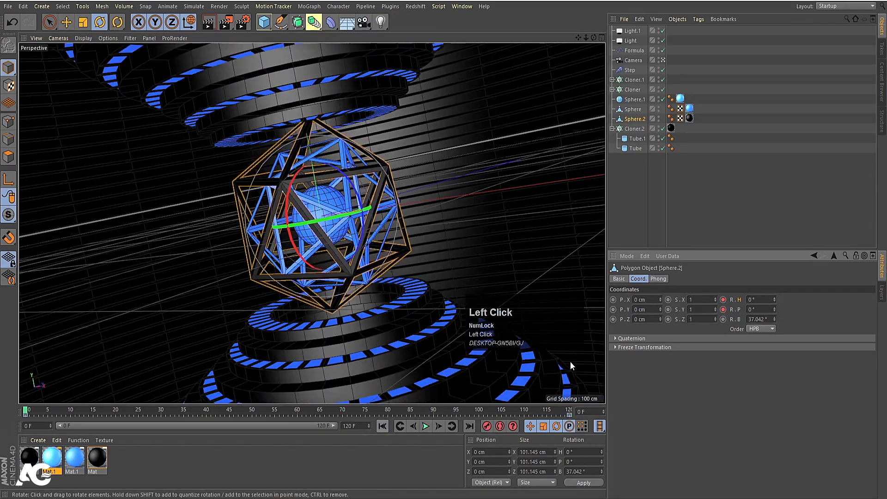
left_click(738, 308, "shift")
right_click(738, 308)
mouse_move(762, 314)
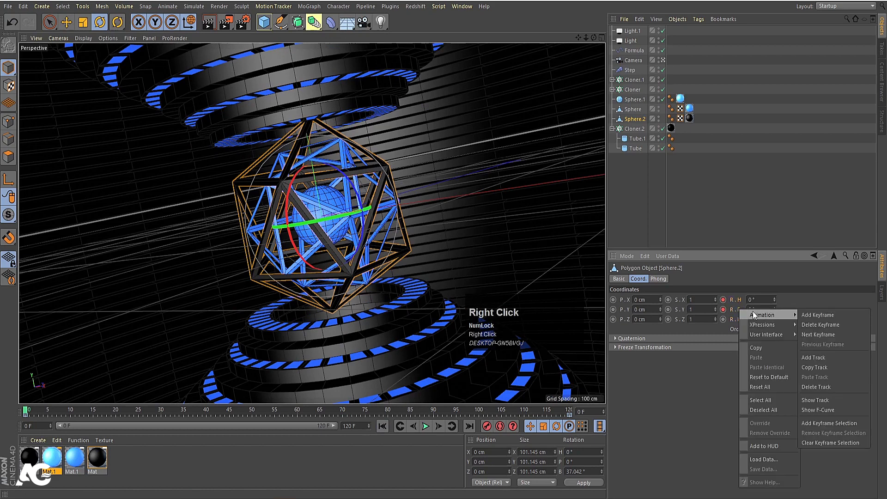
left_click(819, 410)
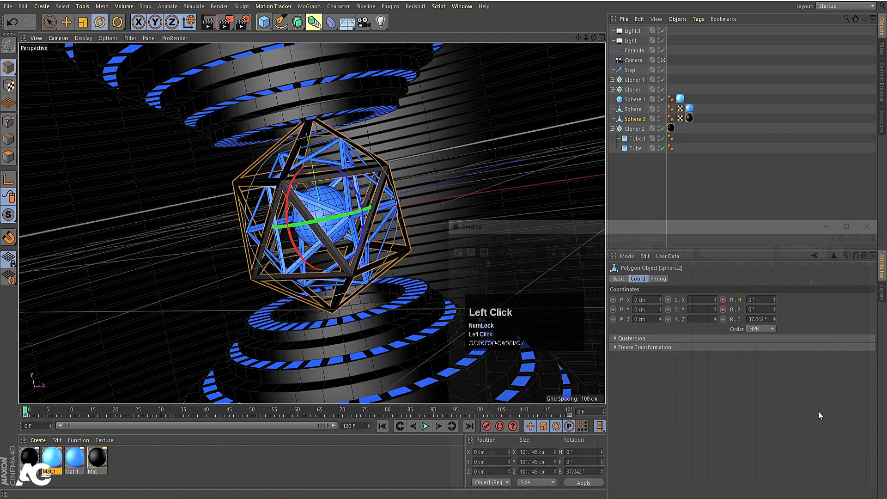
left_click_drag(554, 226, 230, 57)
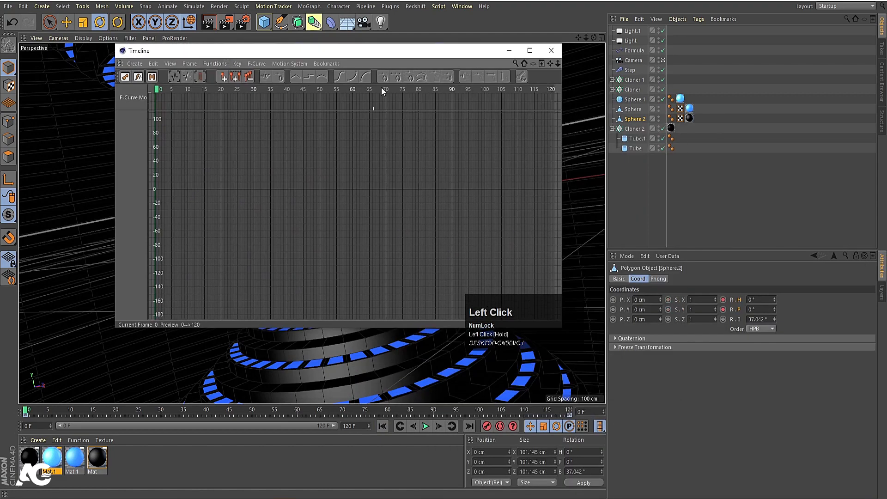
left_click(551, 51)
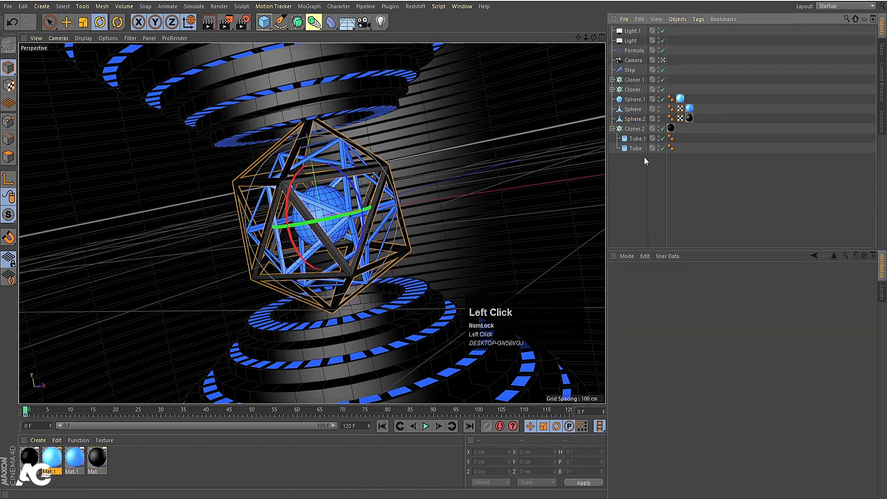
Show the F-curves of Sphere.2's heading and pitch rotation and set their keys to Linear interpolation.
left_click(739, 299)
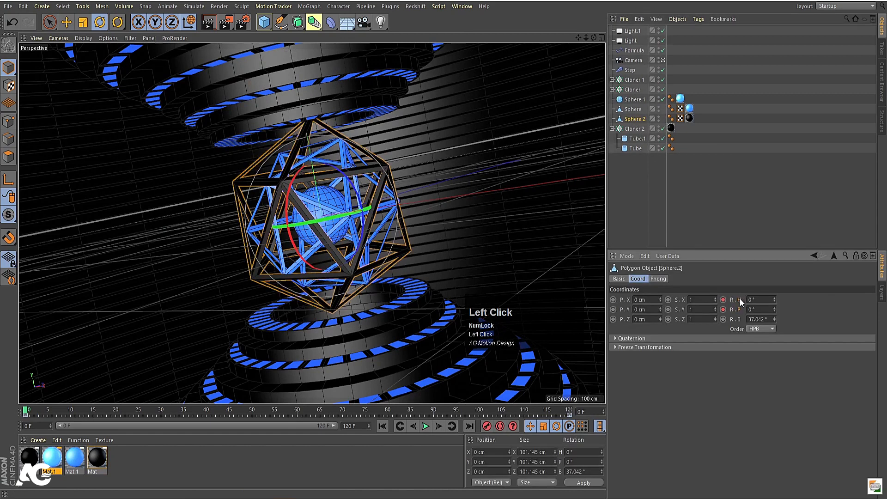
left_click(738, 308, "shift")
right_click(739, 308)
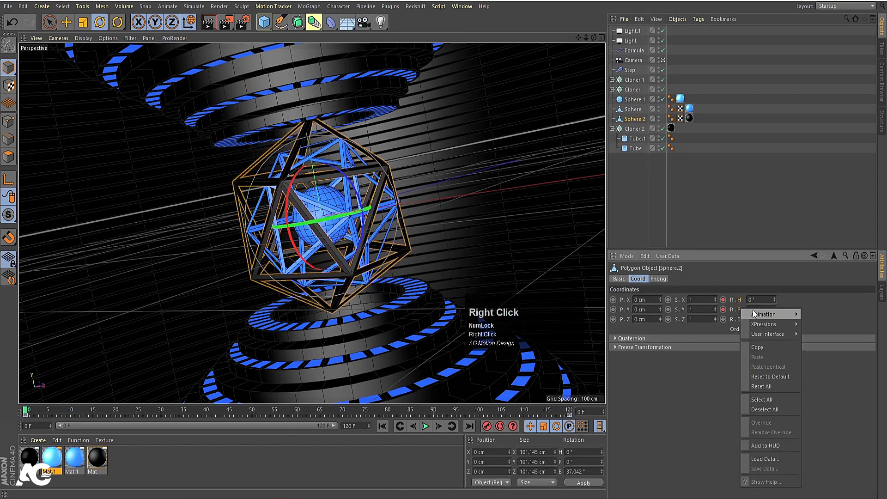
mouse_move(766, 314)
left_click(813, 409)
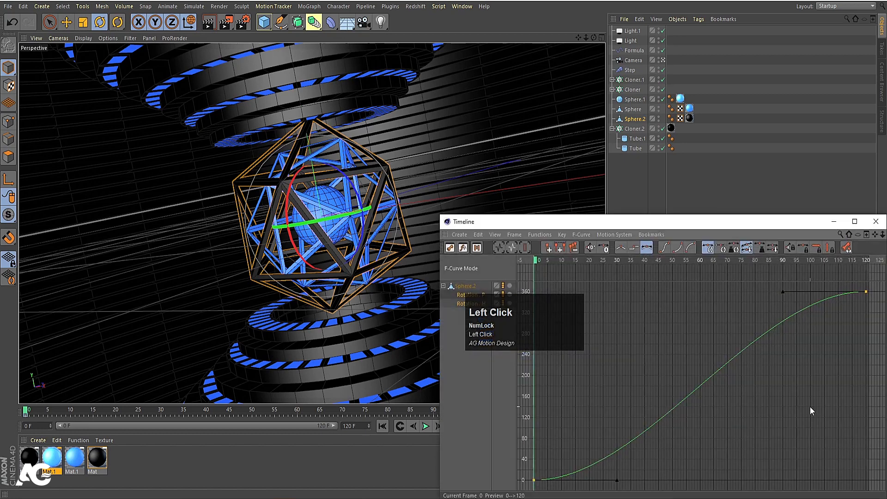
left_click_drag(641, 218, 306, 86)
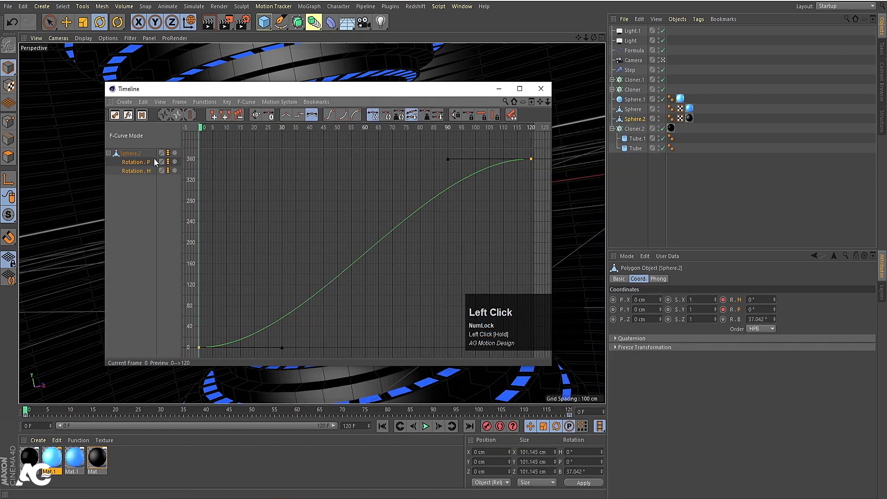
left_click(140, 162)
left_click(134, 170, "shift")
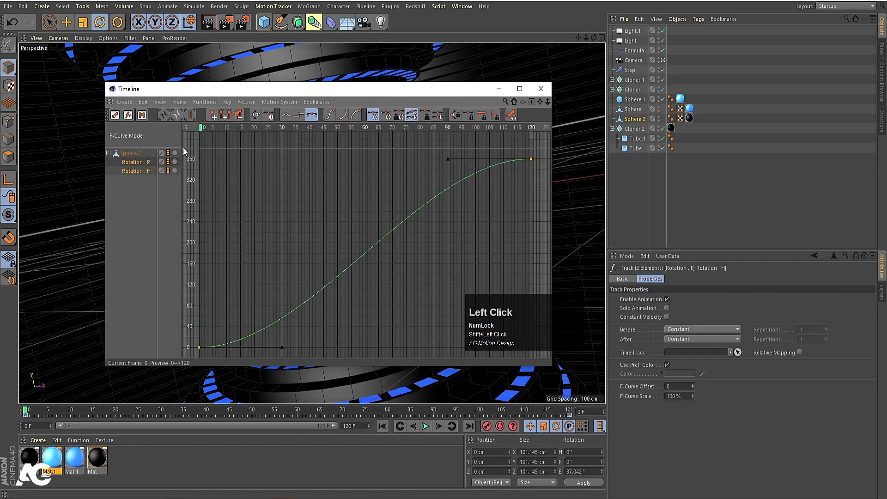
left_click(286, 115)
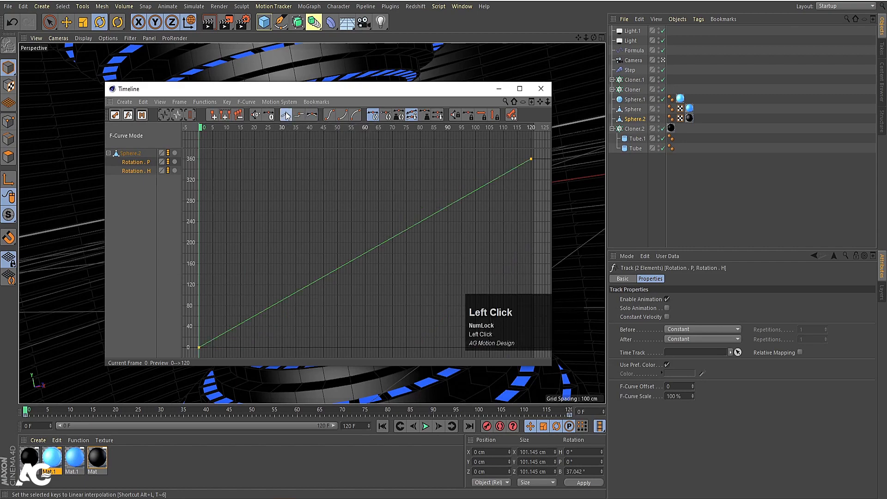
left_click(540, 88)
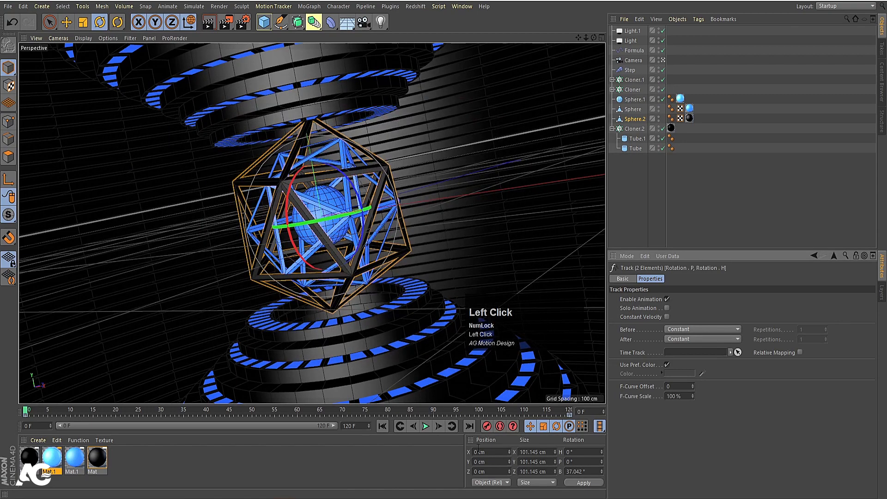
Play the animation to check Sphere.2's linear rotation, then rewind to frame 0.
left_click(426, 426)
left_click(426, 427)
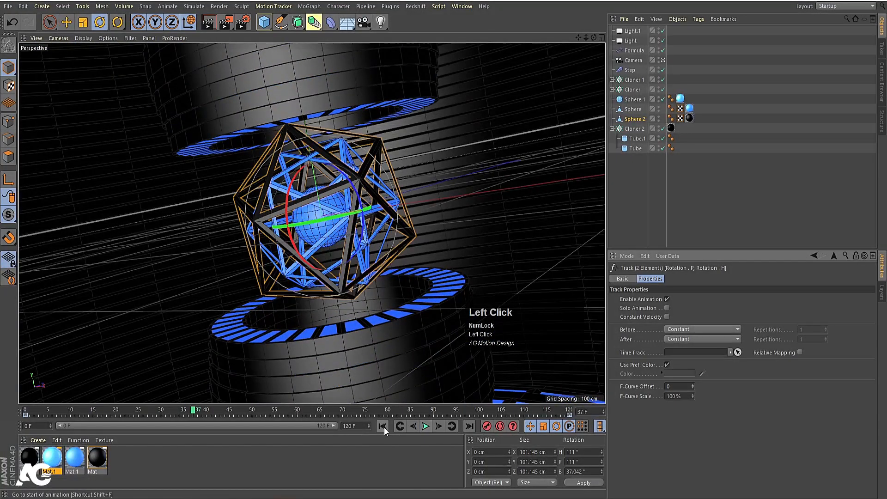
left_click(384, 426)
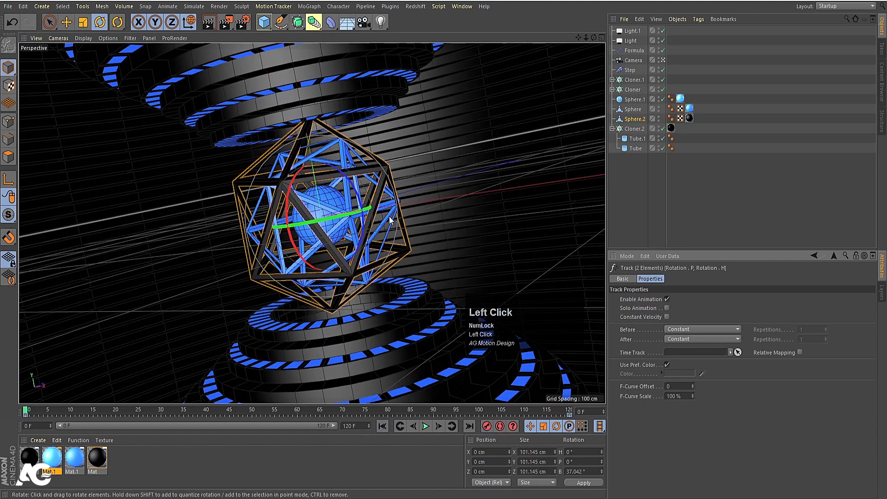
Keyframe the inner icosahedron Sphere's heading, pitch and bank rotation at 0° on frame 0 and at -360° on frame 120.
left_click(390, 220)
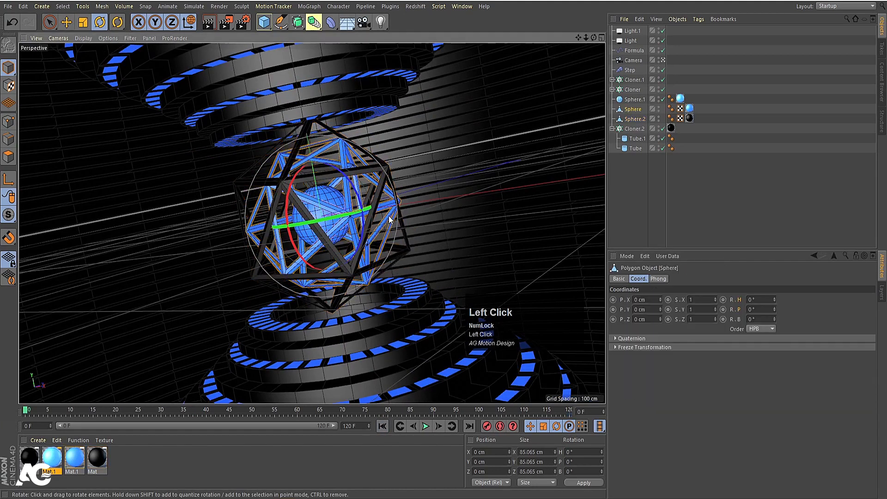
left_click(626, 110)
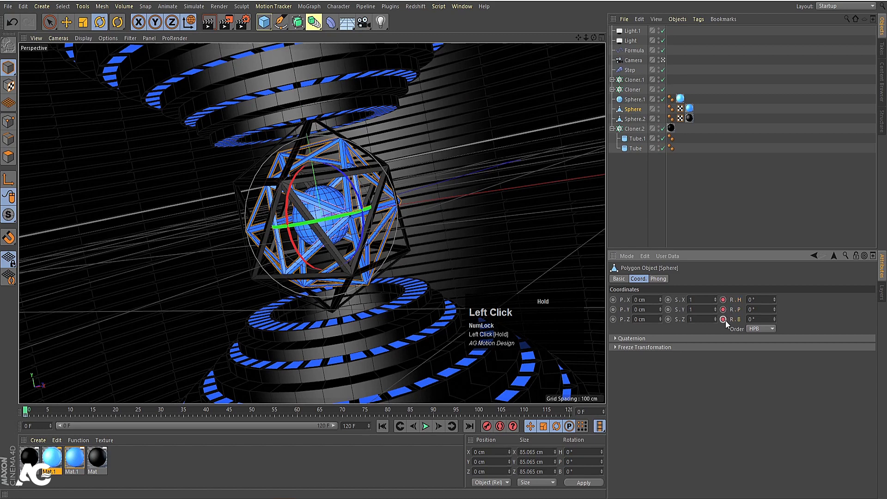
left_click_drag(563, 408, 570, 409)
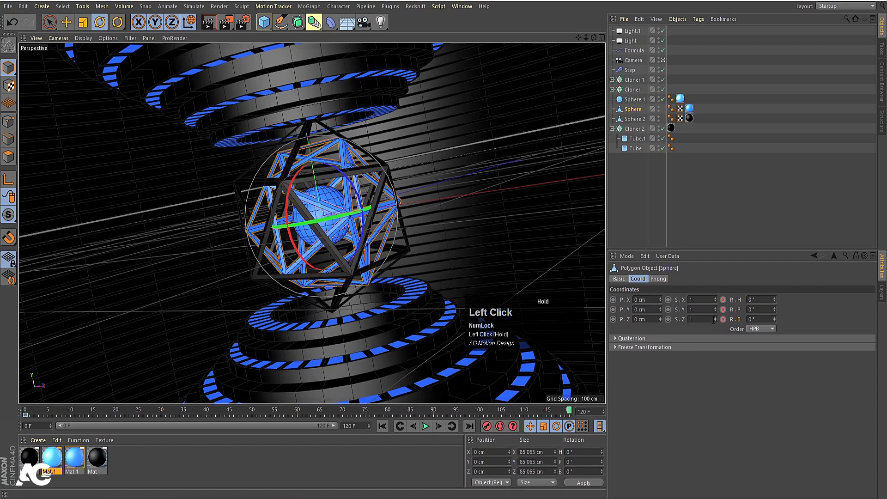
left_click(757, 300)
type("-")
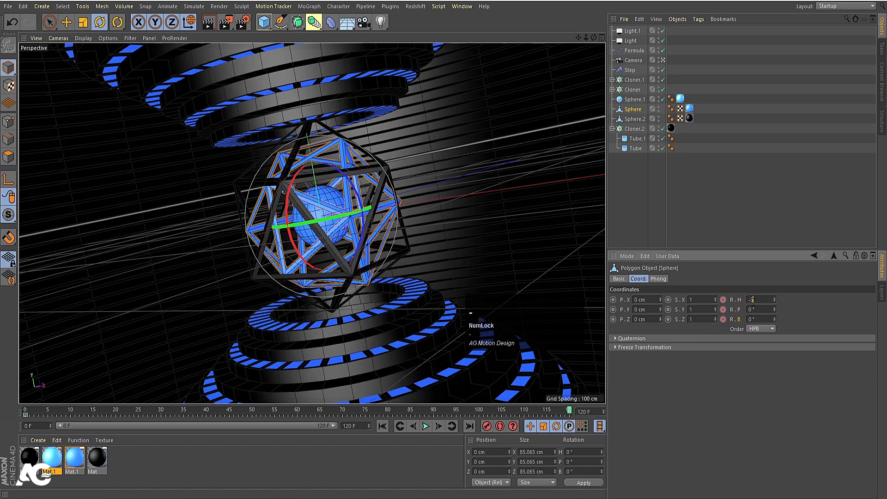
type("360")
left_click(756, 310)
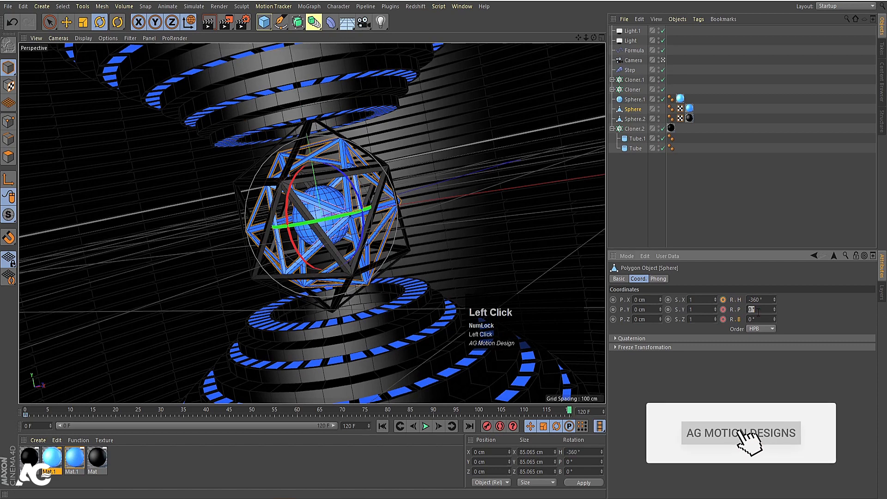
type("-360")
left_click(757, 319)
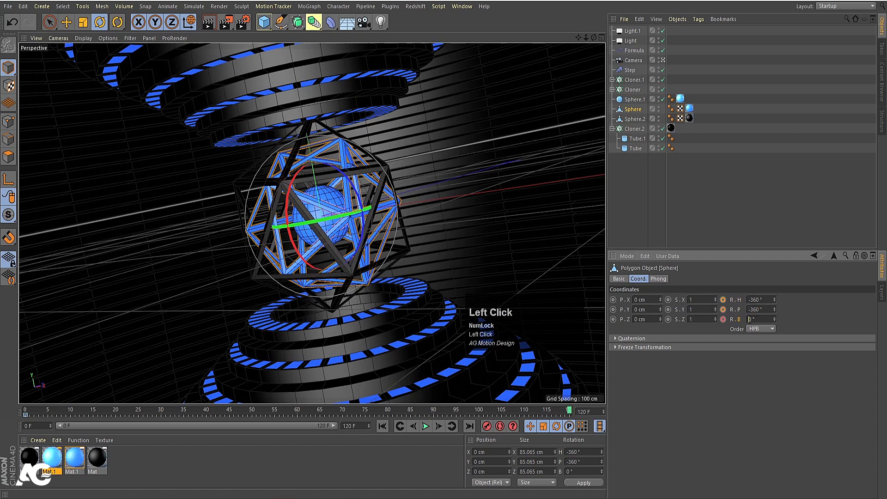
type("-36")
left_click(723, 310)
Show the F-curves of Sphere's rotation and set all their keys to Linear interpolation.
right_click(739, 303)
mouse_move(776, 307)
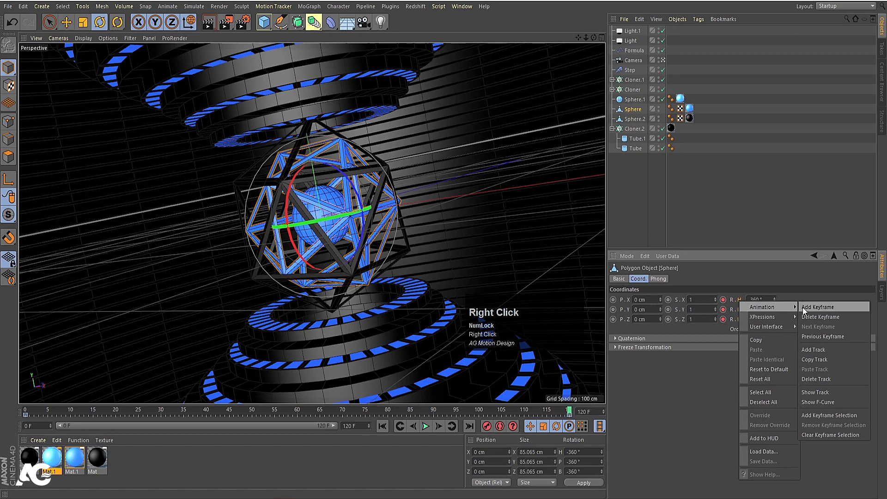
left_click(817, 402)
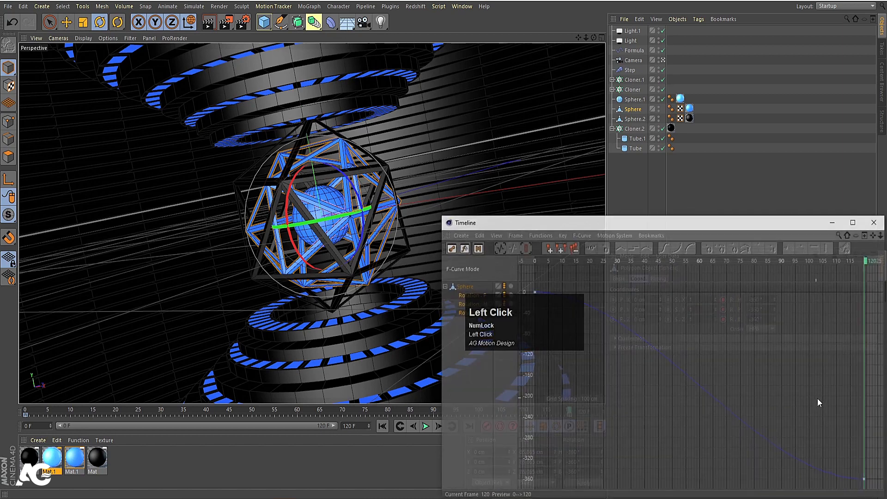
key("ctrl+a")
left_click(433, 377)
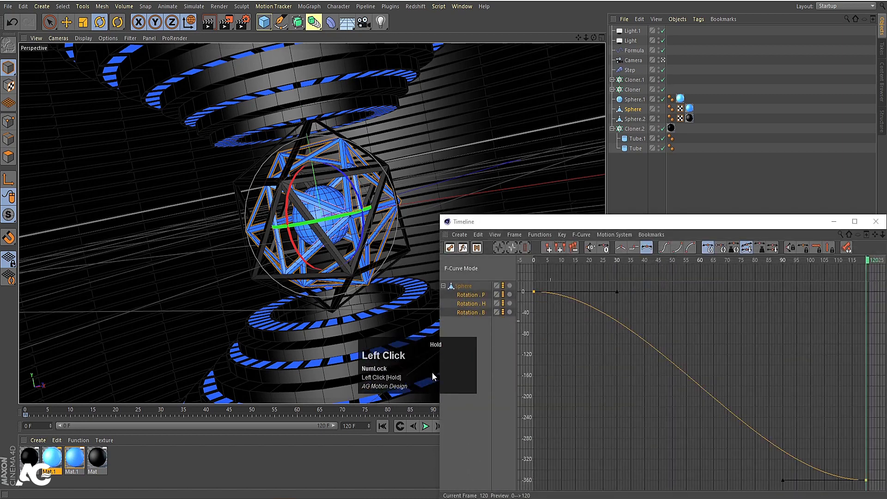
left_click(621, 248)
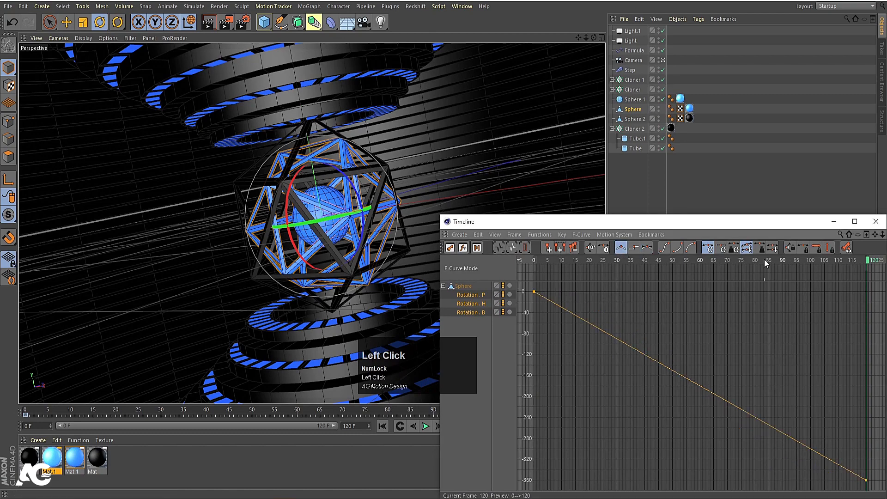
left_click(876, 221)
Play the animation to check both icosahedrons rotating, then stop it and return to frame 0.
left_click_drag(390, 373, 574, 311)
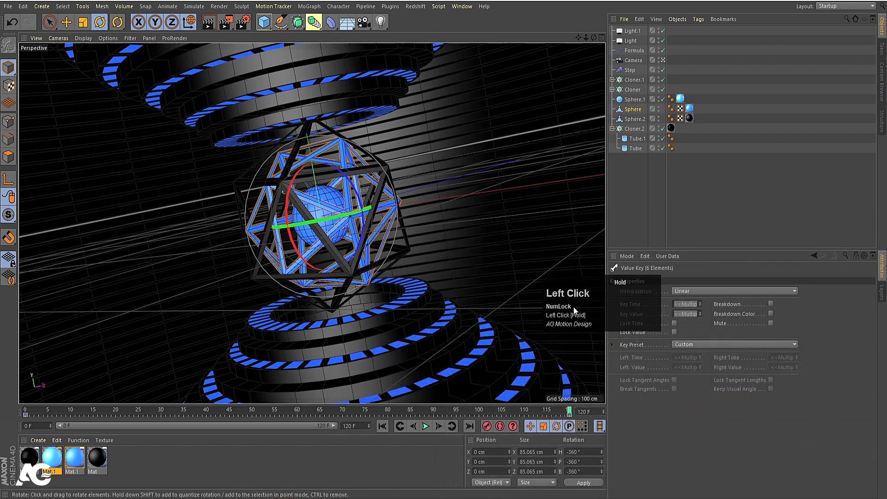
left_click(426, 426)
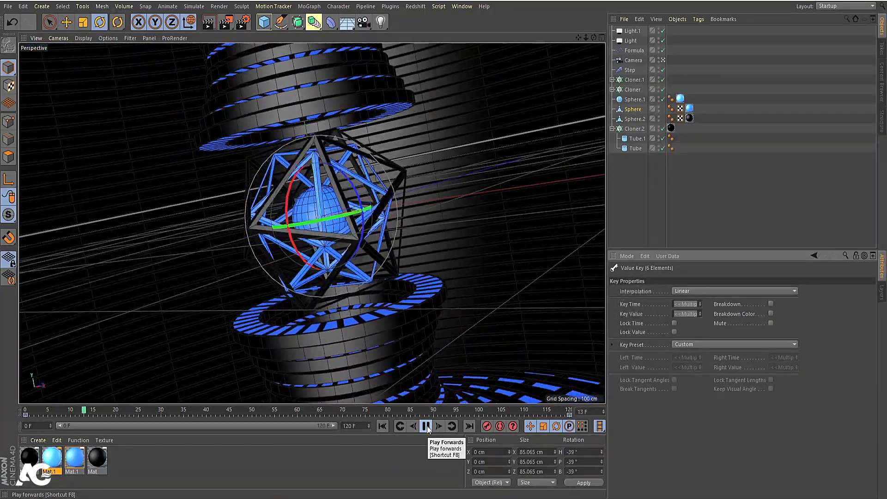
left_click(425, 425)
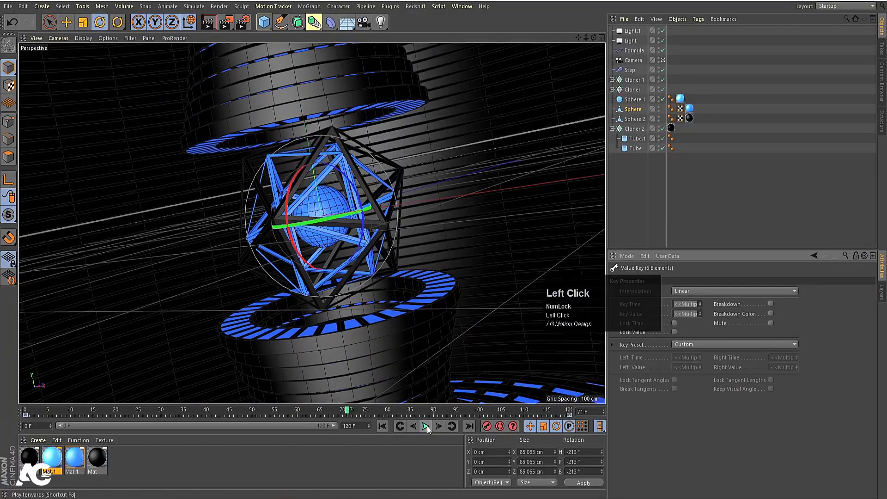
left_click(382, 426)
Select the Camera and open its object properties.
left_click(637, 196)
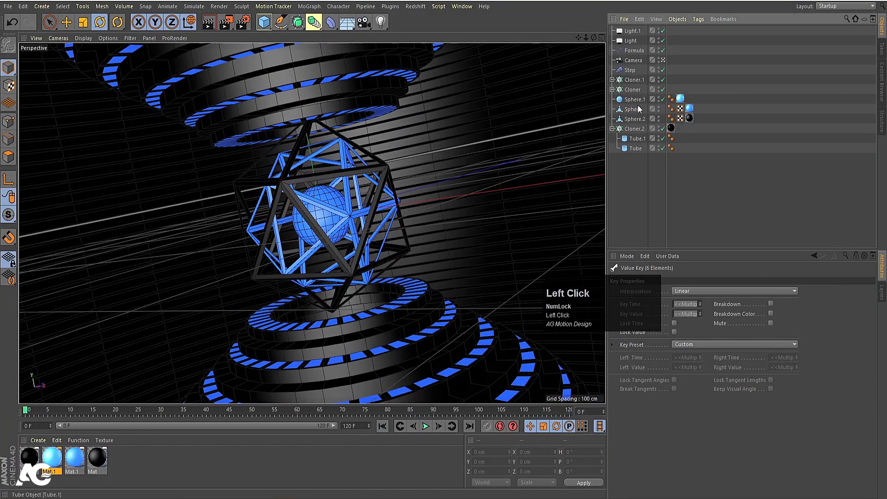
left_click_drag(592, 310, 384, 444)
left_click(629, 64)
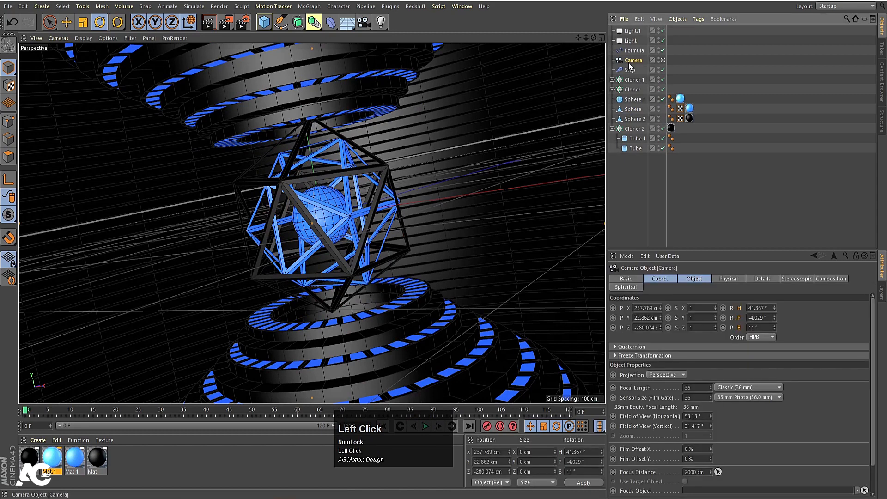
left_click(690, 286)
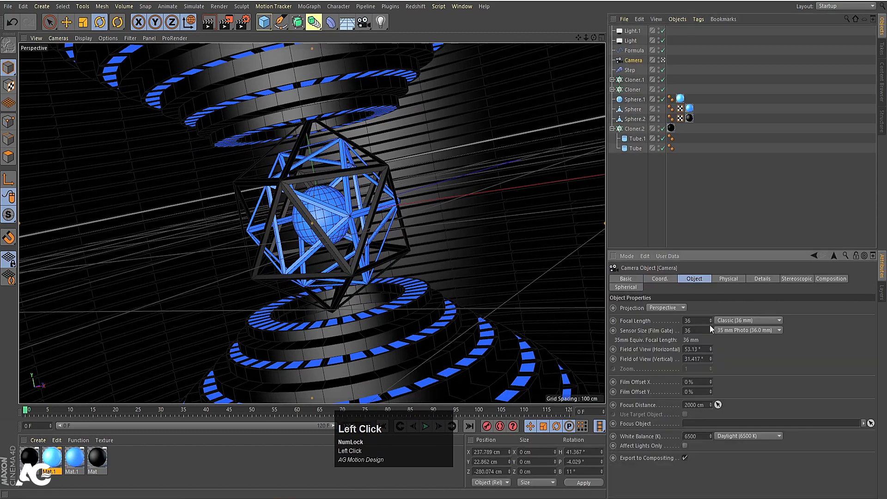
Widen the camera's horizontal field of view to 100.13° and test-render the shot reframed around the central sphere.
mouse_move(710, 349)
left_mouse_down()
mouse_move(710, 384)
mouse_move(711, 344)
left_mouse_up()
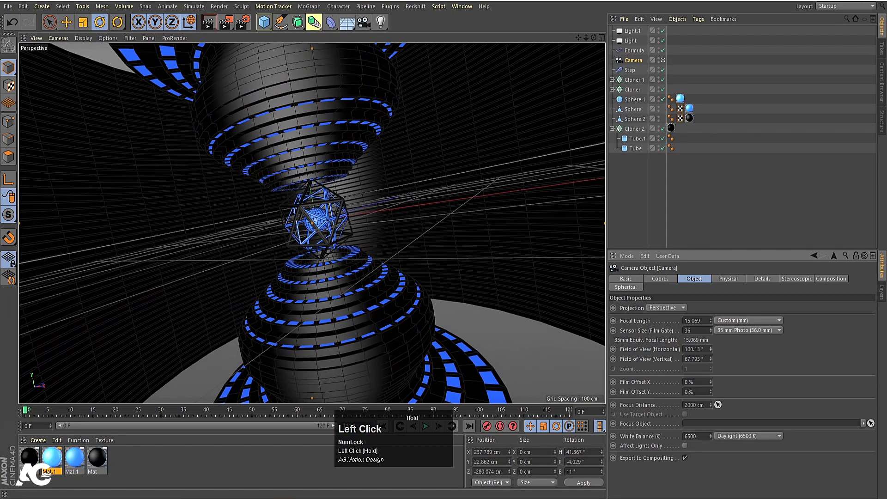
scroll(333, 226, "up", 1)
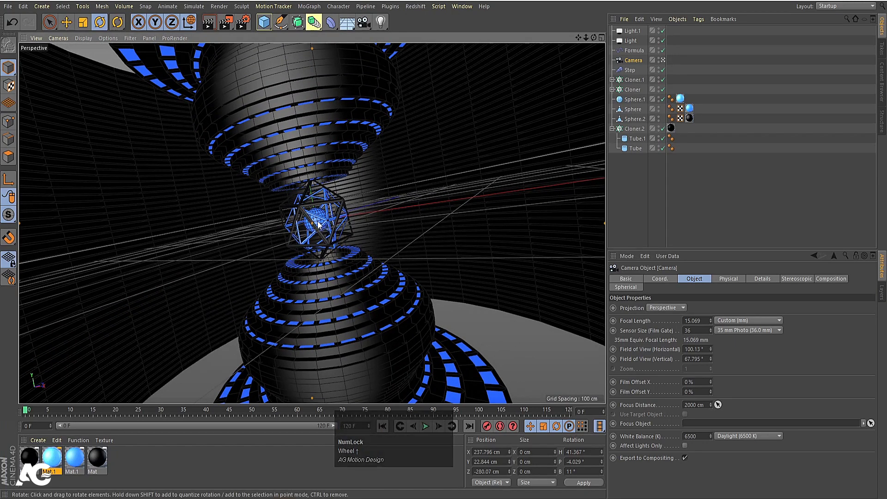
left_click(318, 225)
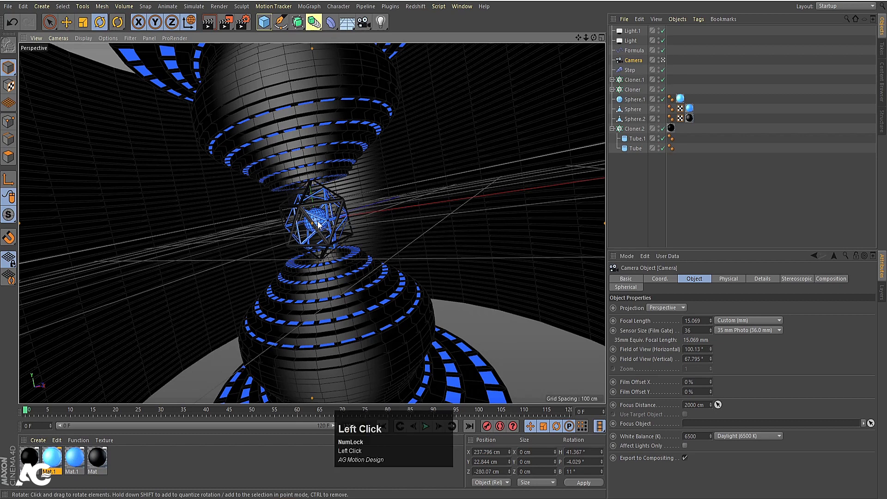
left_click(298, 245)
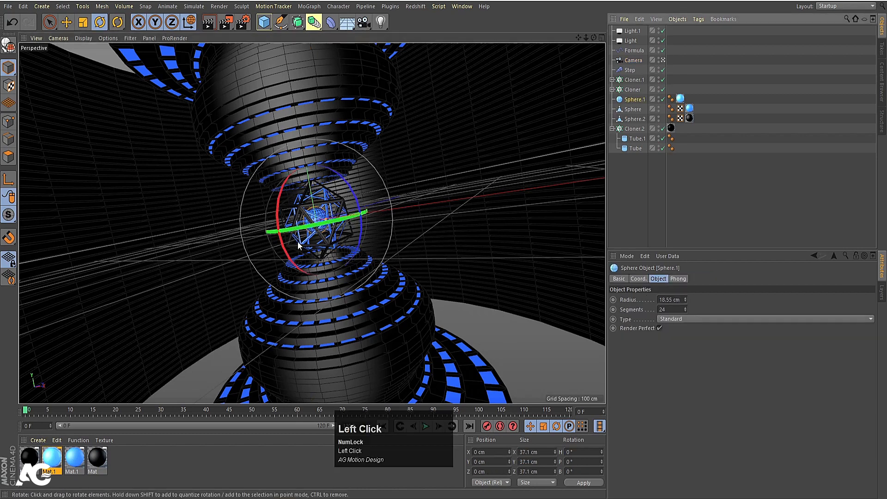
key("s")
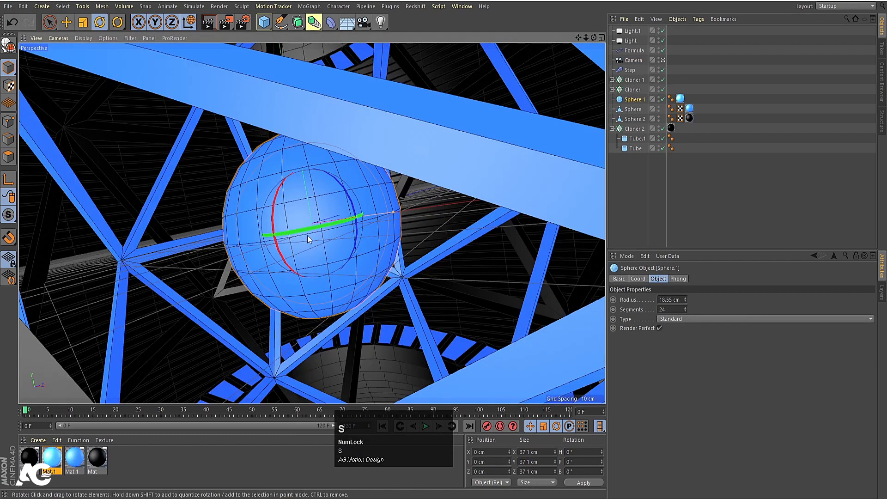
scroll(298, 248, "down", 5)
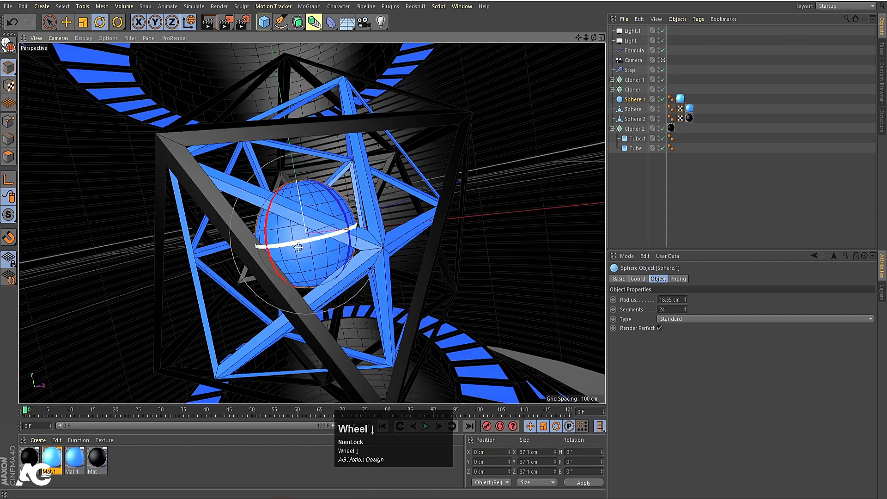
scroll(299, 247, "down", 3)
middle_click_drag(298, 247, 336, 245)
left_click_drag(336, 246, 320, 240, "alt")
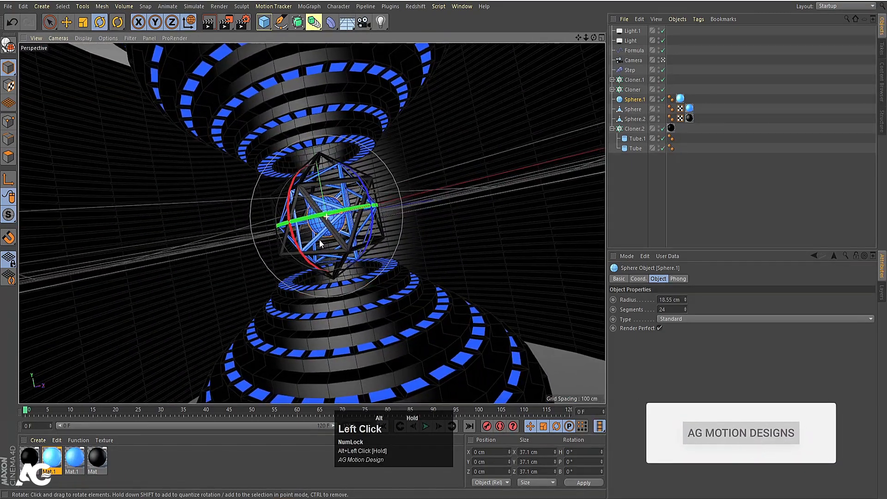
key("ctrl+r")
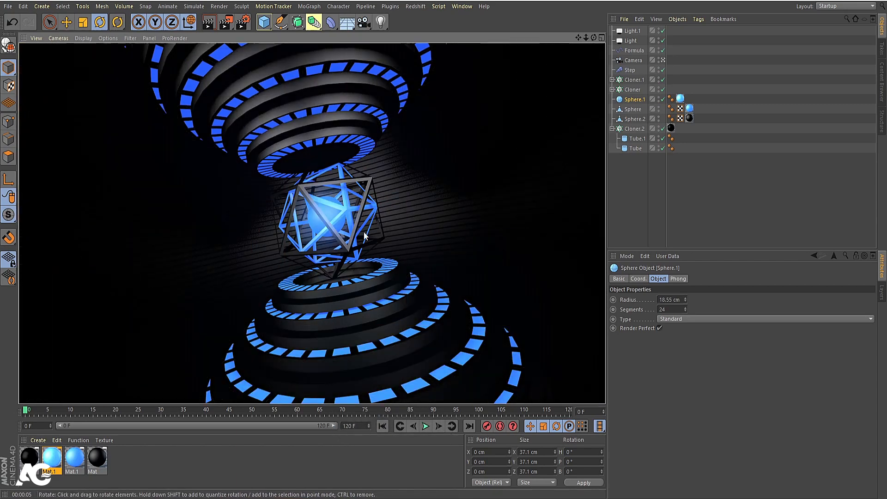
left_click(691, 212)
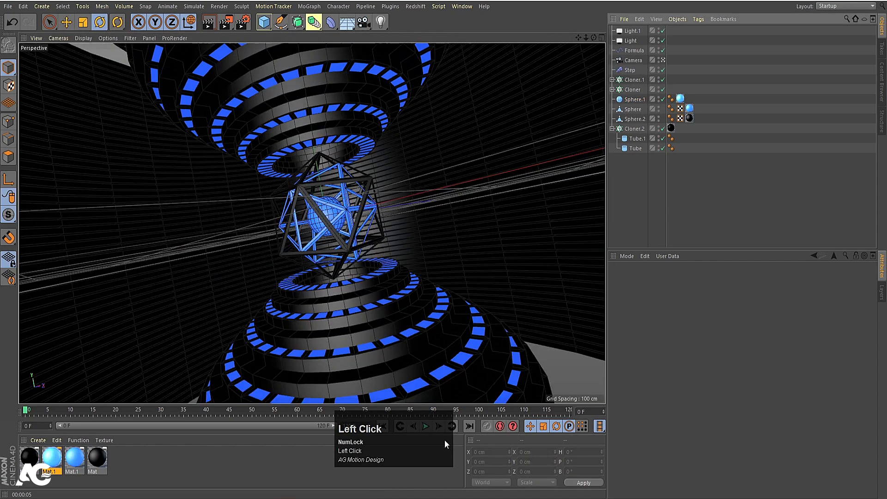
Set the per-step Y offset of Cloner.2, the surrounding ring wall, to 26 cm.
left_click(556, 272)
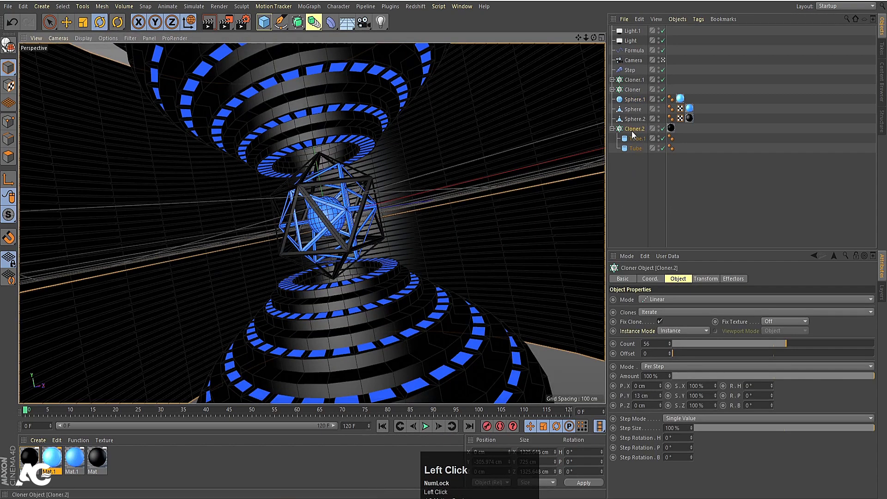
left_click_drag(659, 395, 660, 385)
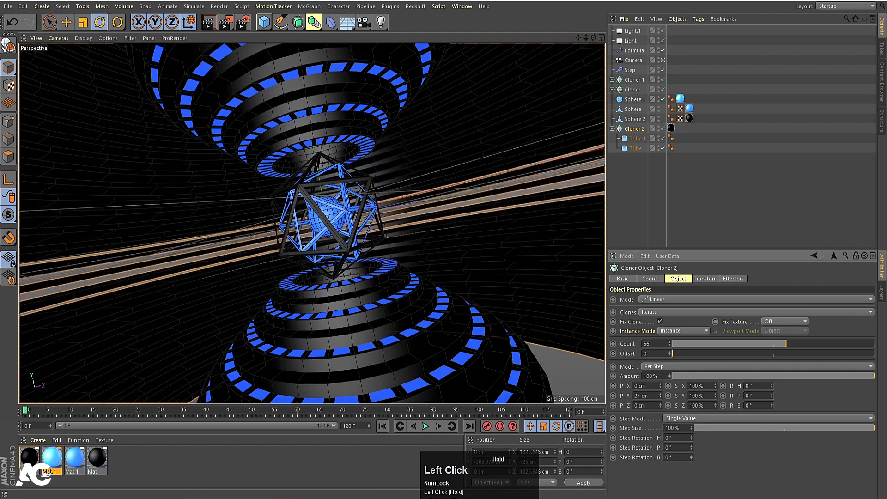
left_click(661, 397)
left_click(660, 397)
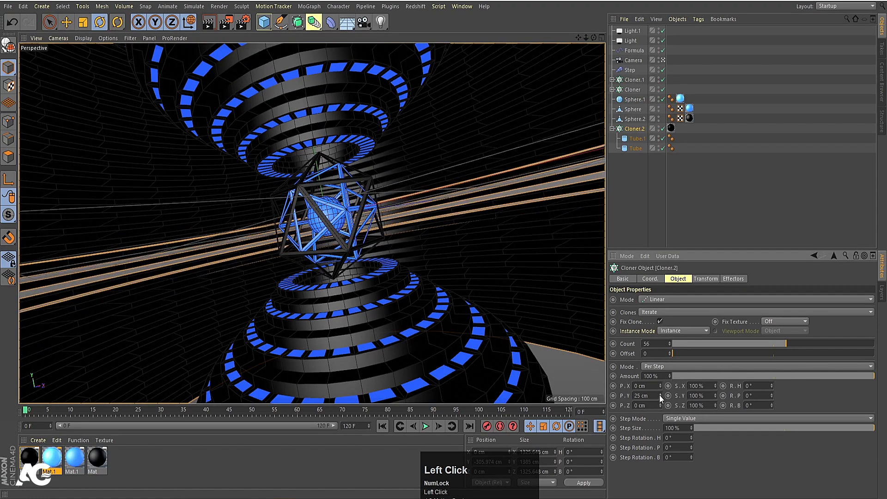
left_click(659, 394)
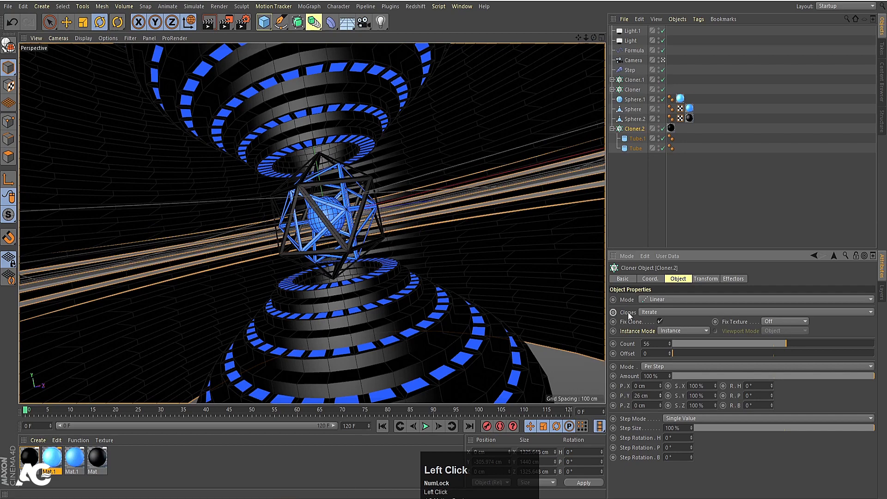
Lower Cloner.2 to a Y position of -473.974 cm and render a preview in the viewport.
left_click(650, 279)
left_click_drag(661, 309, 633, 309)
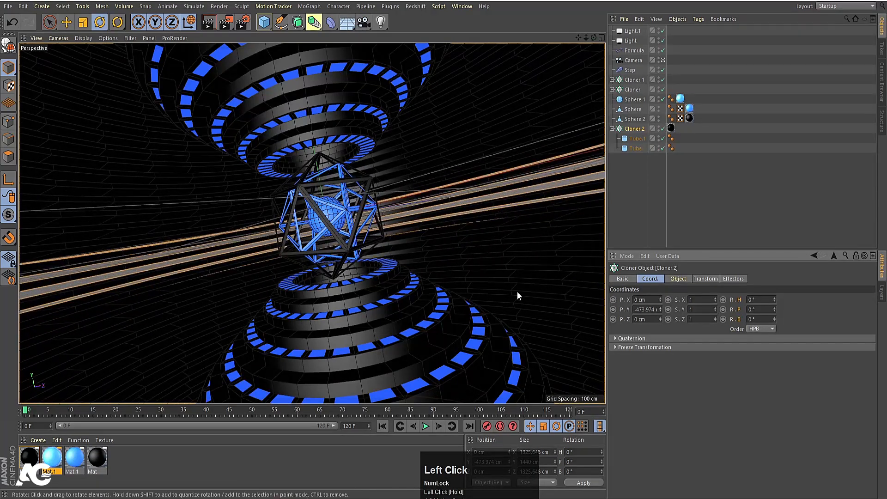
key("ctrl+r")
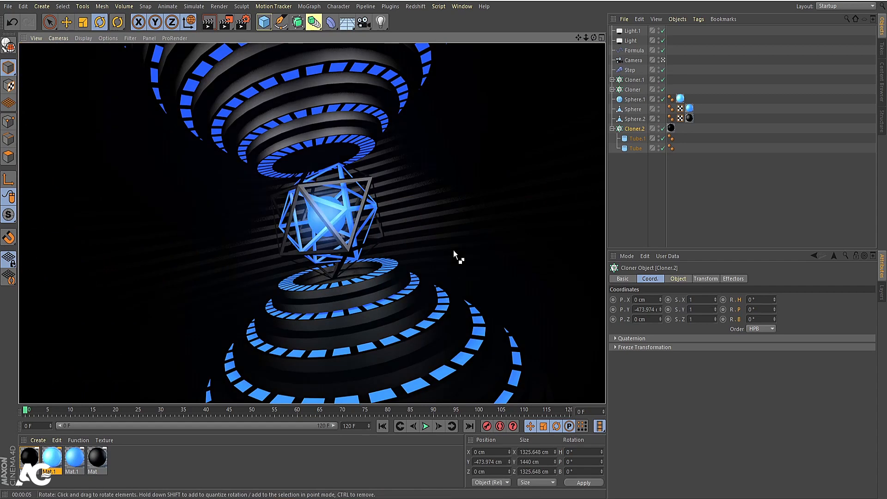
left_click(679, 187)
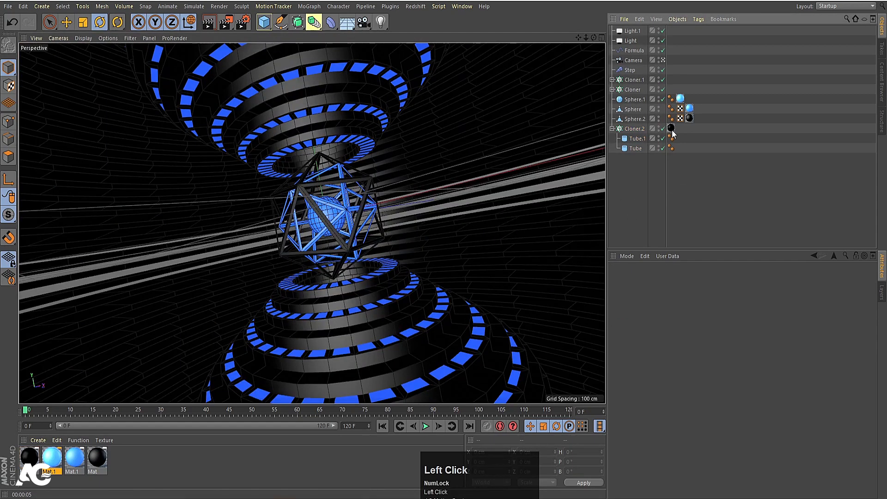
Apply the darker blue Mat.1 material to Tube.1 and render a preview of the wall.
left_click_drag(78, 457, 681, 138)
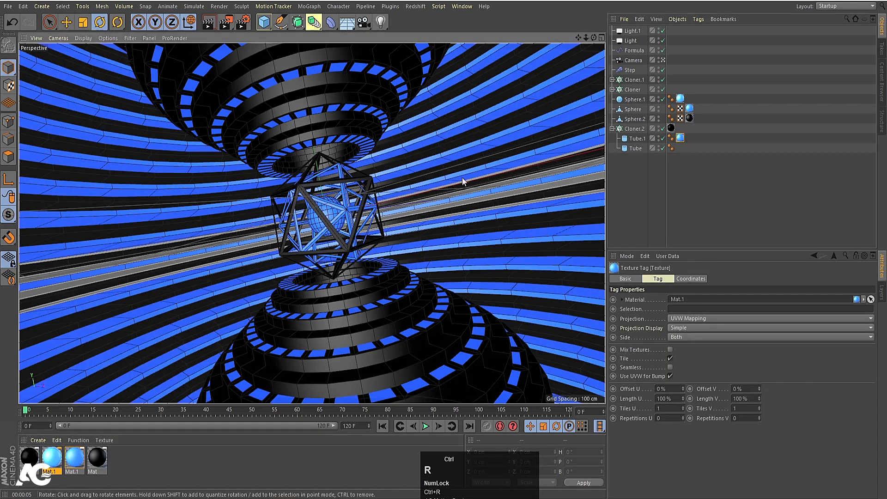
key("ctrl+r")
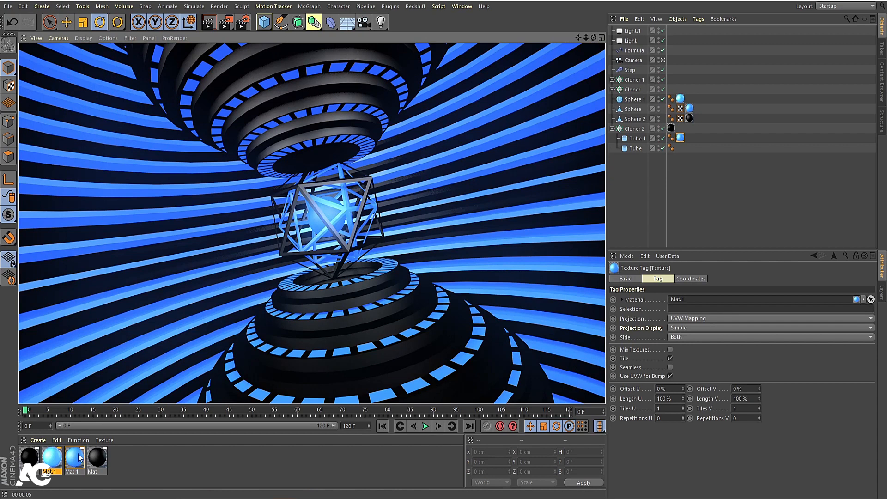
left_click(121, 455)
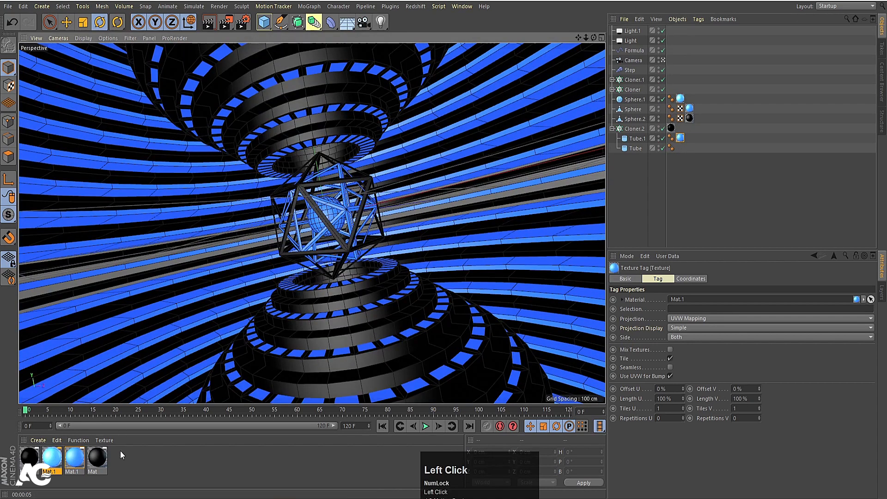
Duplicate the black Mat.2 material, replacing Tube.1's blue material with Cloner.2's black one and giving Tube its own Mat.2.
left_click(30, 457)
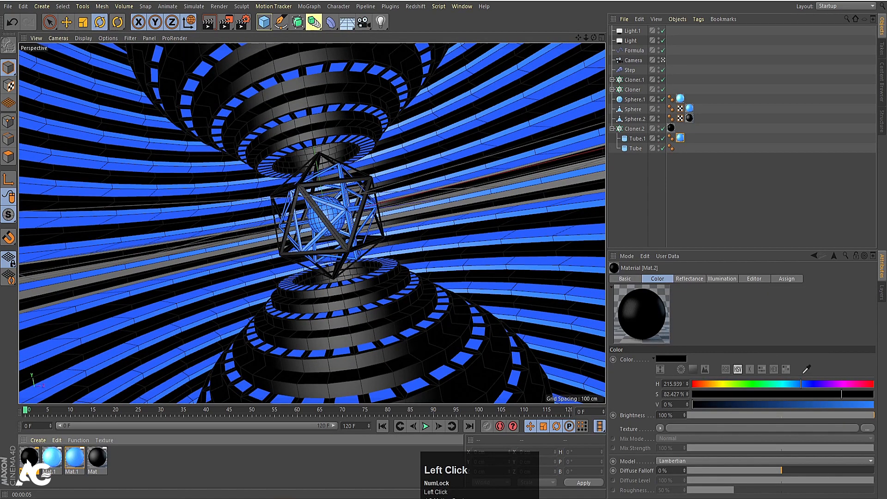
left_click_drag(28, 459, 41, 459, "ctrl")
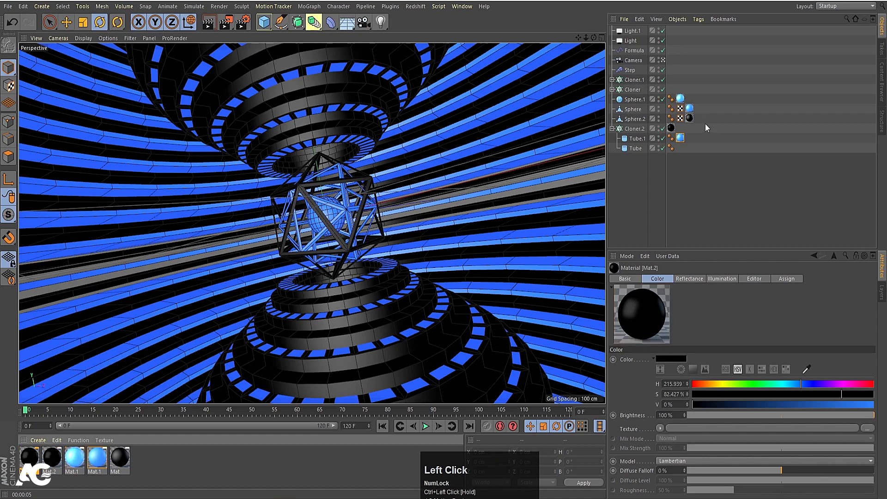
key("Delete")
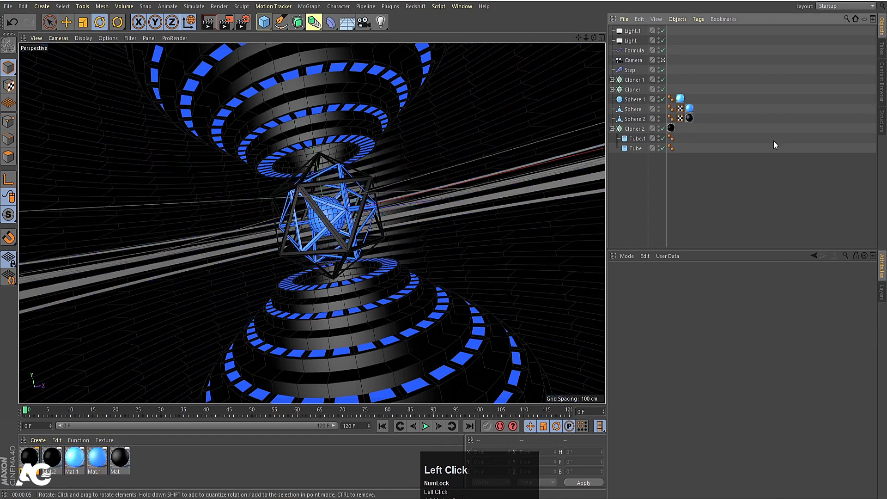
left_click_drag(670, 128, 679, 138)
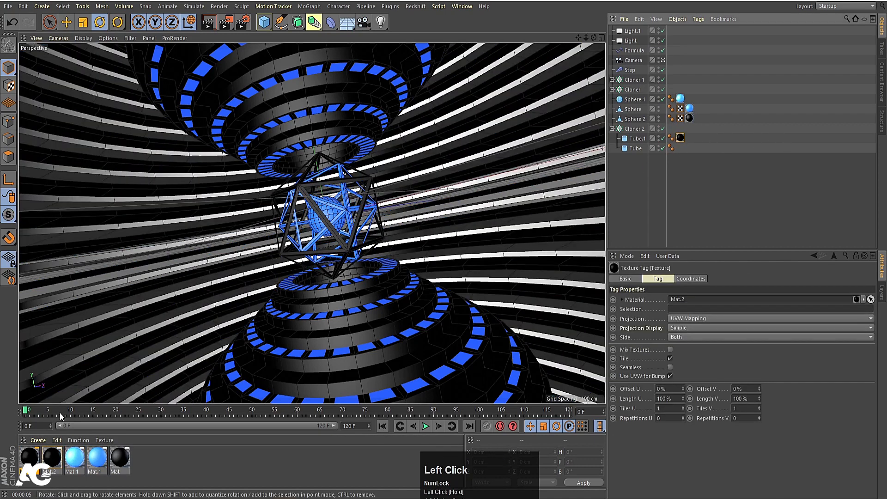
left_click_drag(30, 456, 633, 147)
Change the color of Tube's Mat.2 to dark blue (H 240°, S 100%, V 25.098%) and render a preview.
double_click(28, 457)
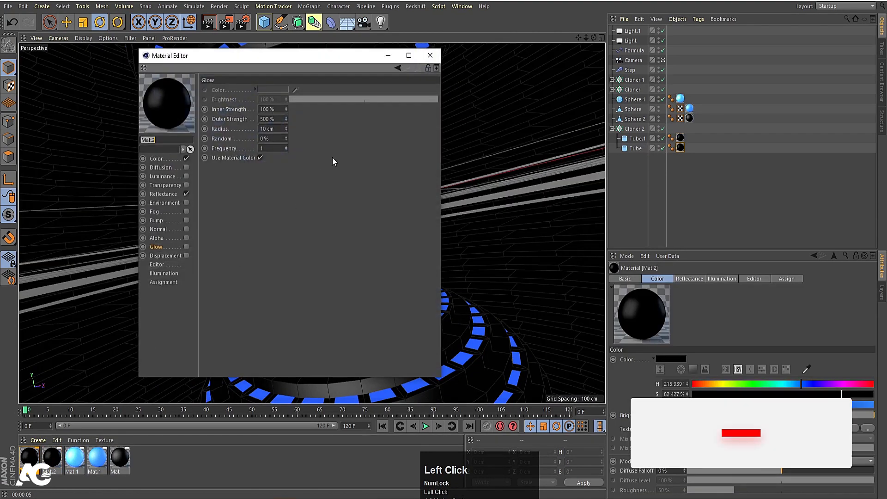
left_click(160, 159)
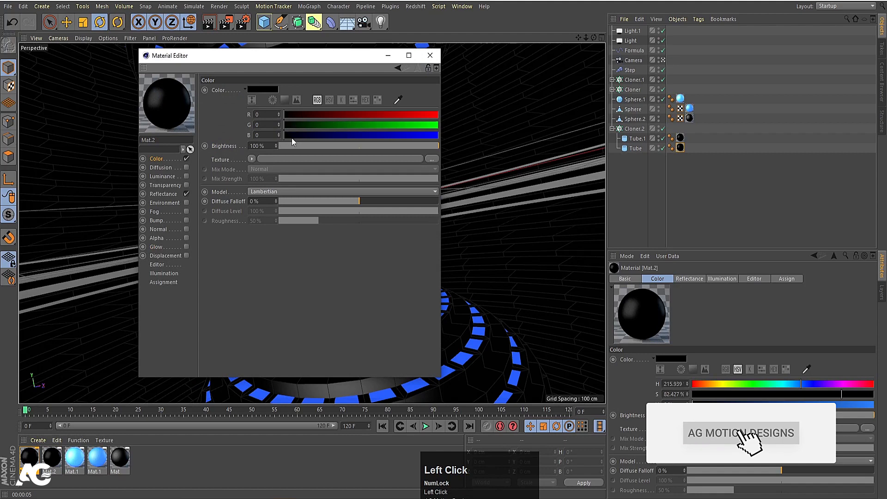
left_click_drag(292, 136, 321, 131)
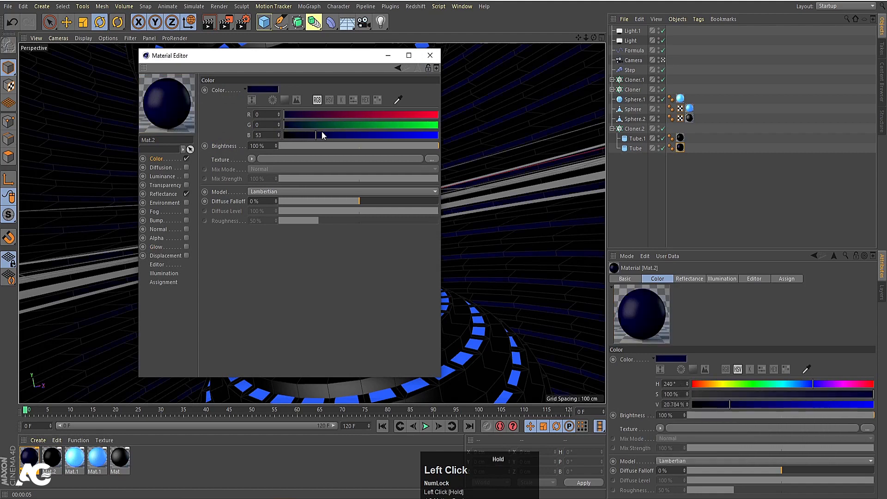
left_click(430, 54)
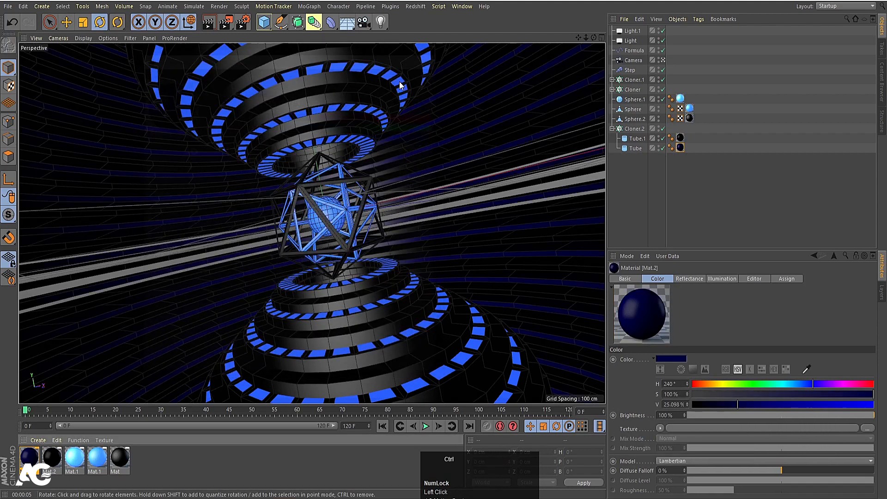
key("ctrl+r")
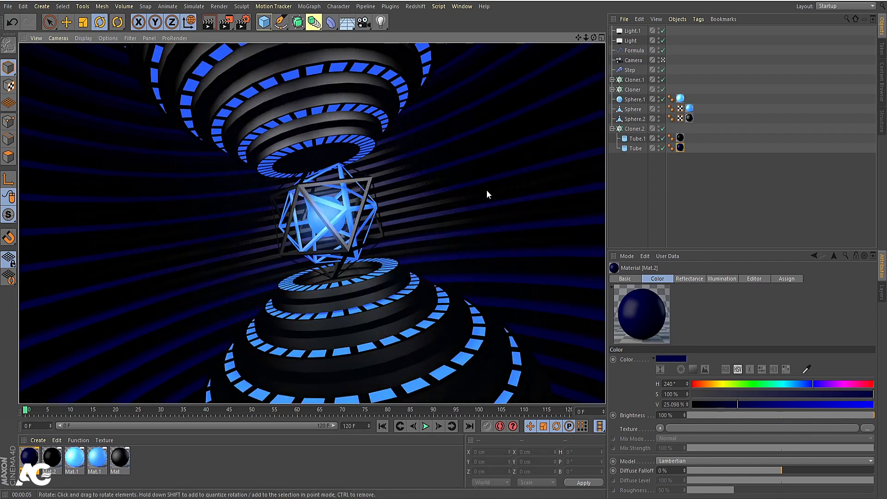
left_click(651, 174)
Disable Cloner.2 and select its child object Tube.
left_click(632, 150)
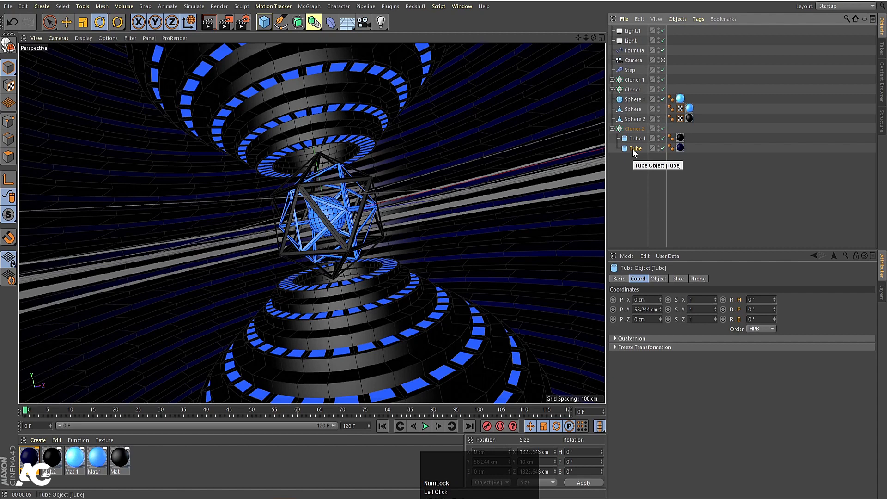
left_click(637, 131)
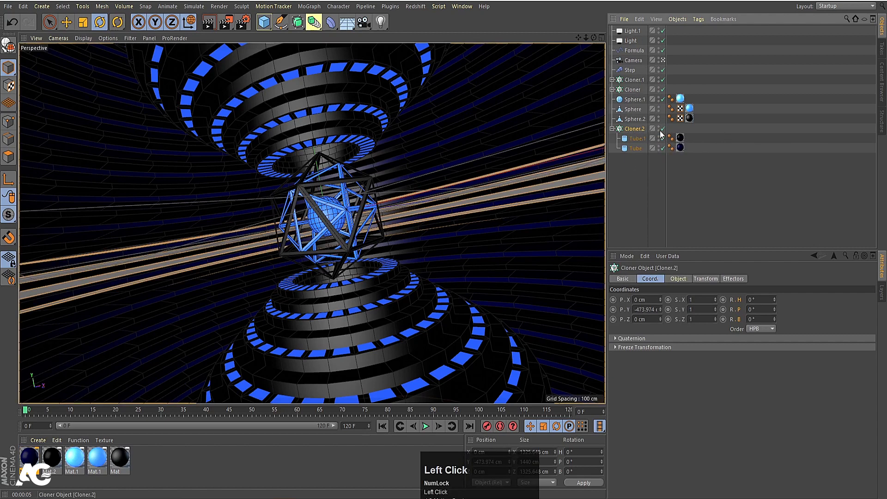
left_click(662, 129)
left_click(635, 148)
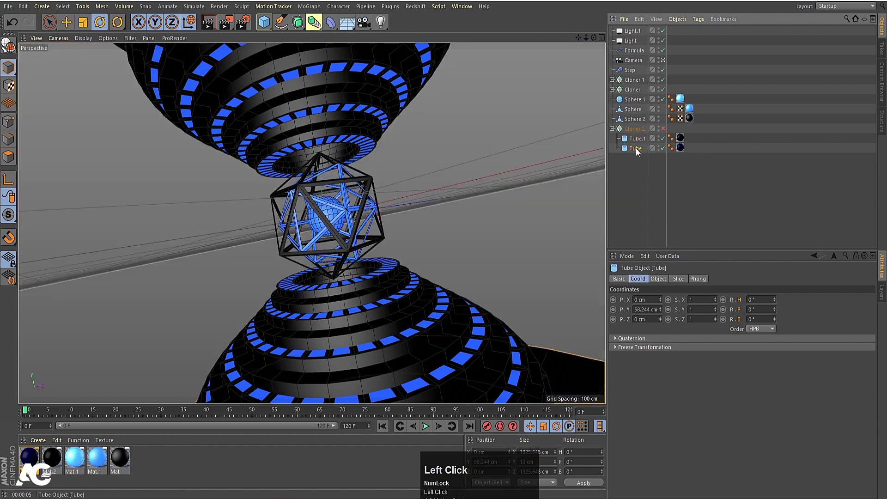
Leave the camera view, make Cloner.2's child Tube editable and switch to polygon mode.
left_click(664, 60)
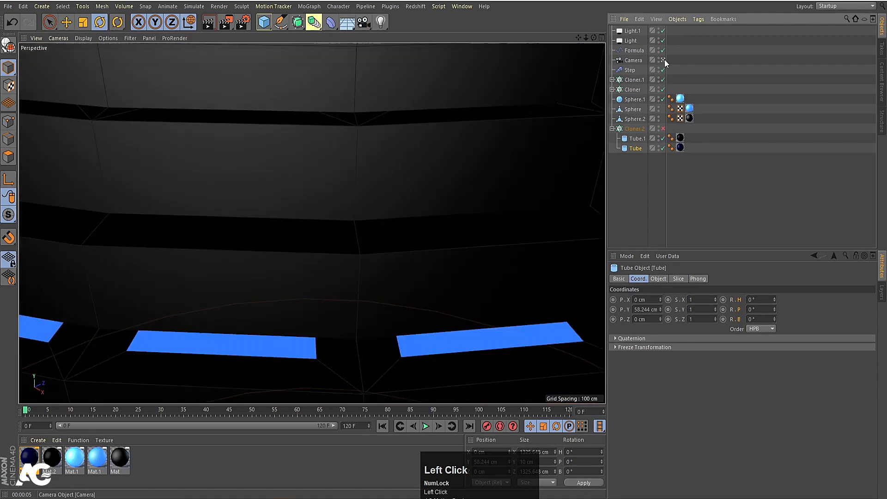
key("s")
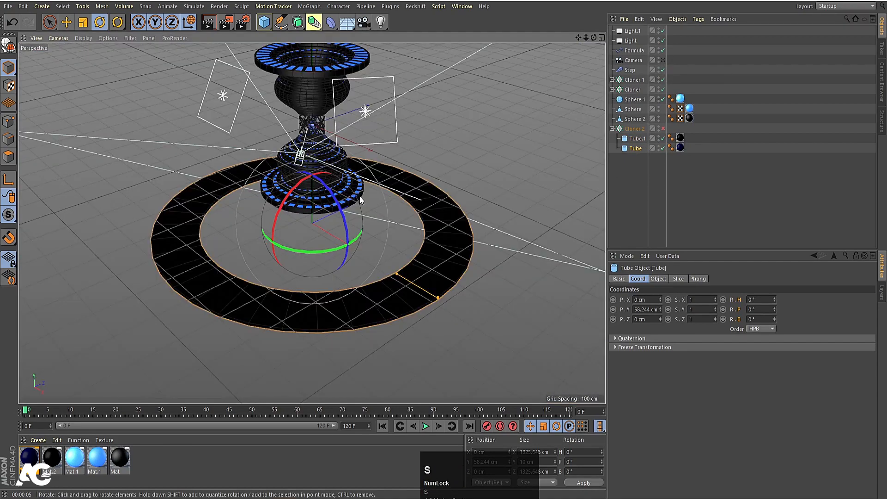
scroll(302, 327, "up", 2)
left_click_drag(303, 327, 309, 321, "alt")
scroll(301, 237, "up", 3)
scroll(302, 237, "up", 5)
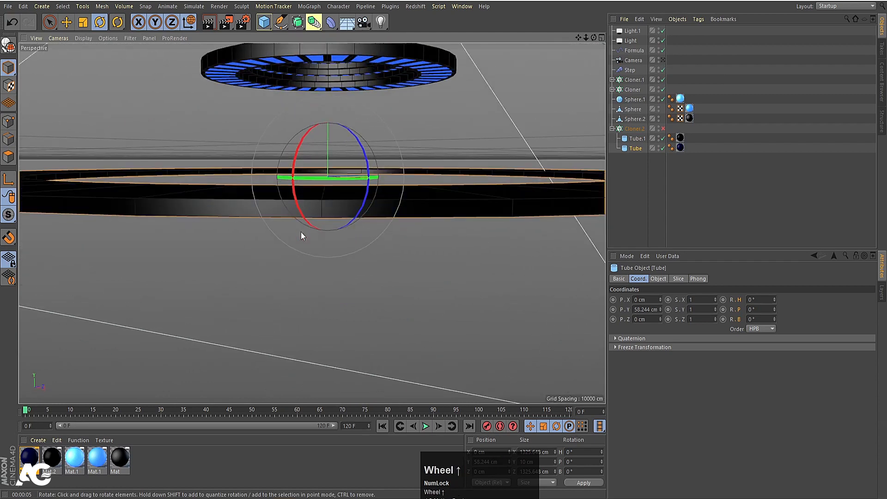
left_click(640, 149)
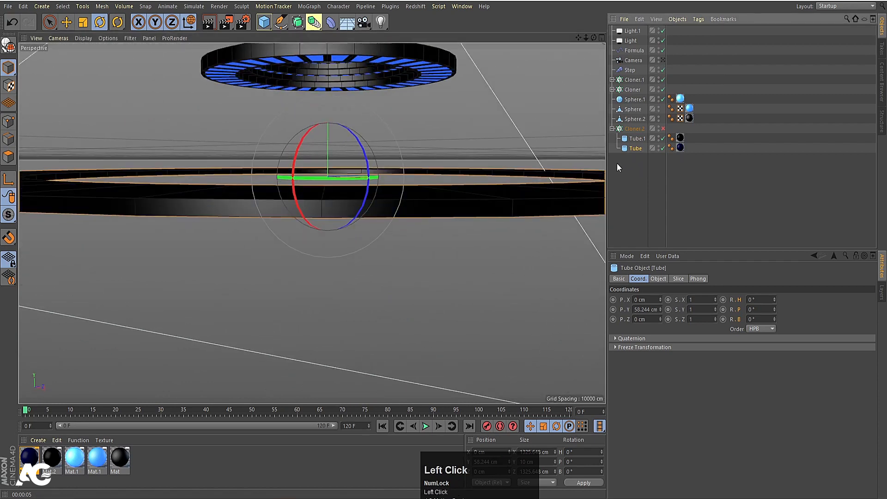
key("c")
left_click(8, 157)
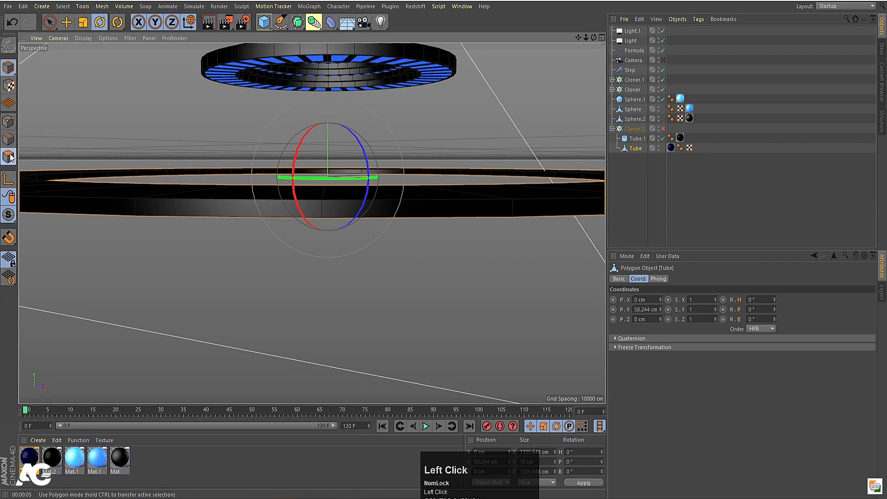
Loop-select Tube's outer side faces and inset them individually by about 3.9 cm with Extrude Inner.
left_click(170, 214)
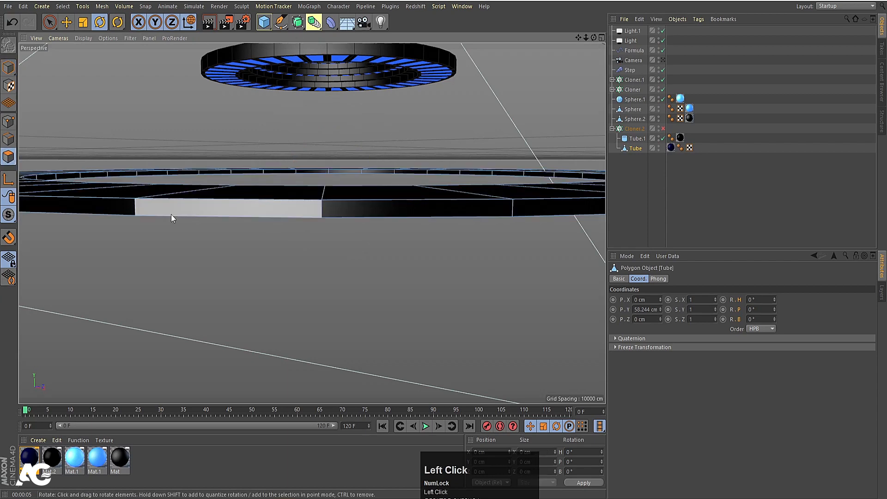
key("u")
key("l")
left_click(134, 207)
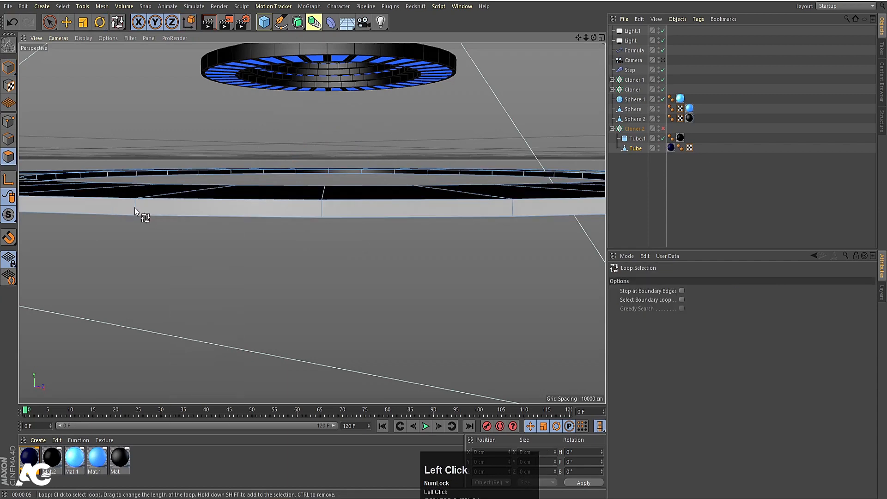
scroll(307, 290, "down", 3)
scroll(382, 323, "down", 4)
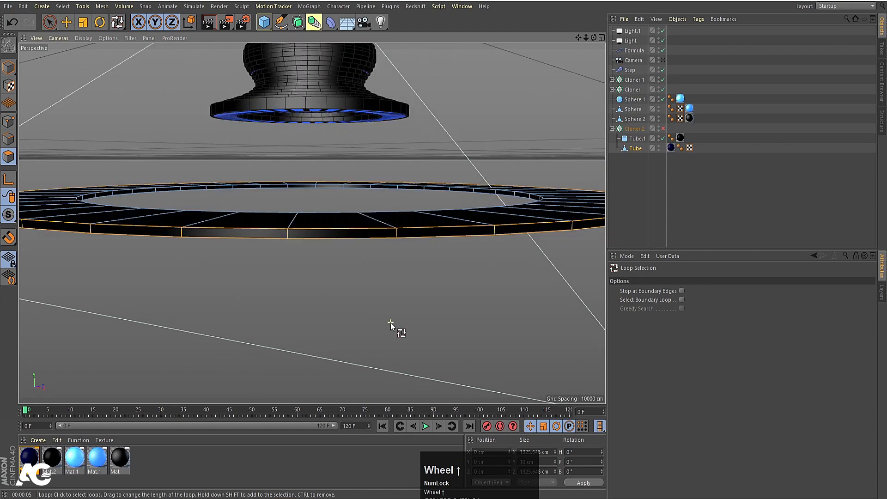
key("i")
left_click_drag(538, 287, 575, 287)
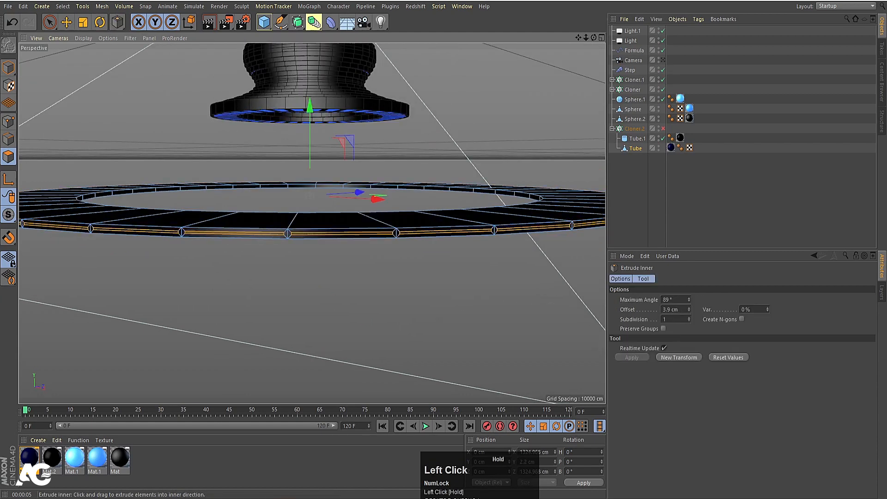
Apply the darker blue Mat.1 material to the inset faces on Tube's outer side.
scroll(278, 240, "up", 4)
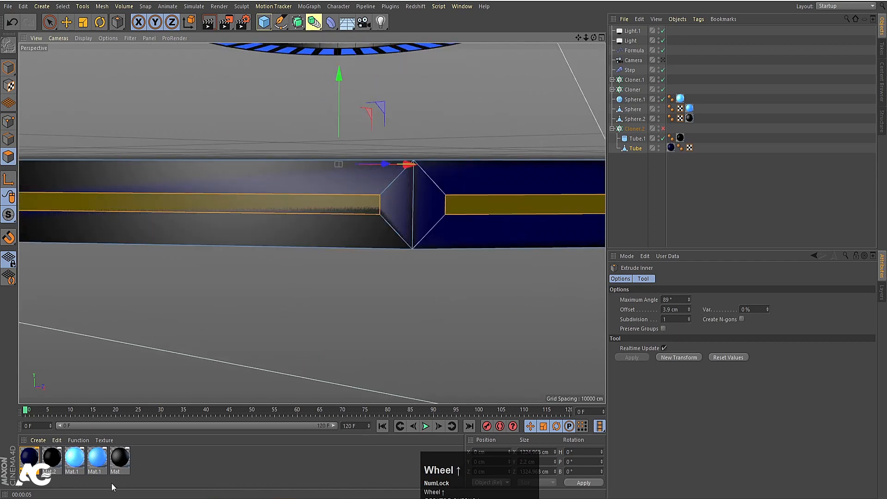
left_click_drag(100, 463, 254, 259)
left_click_drag(297, 208, 297, 208)
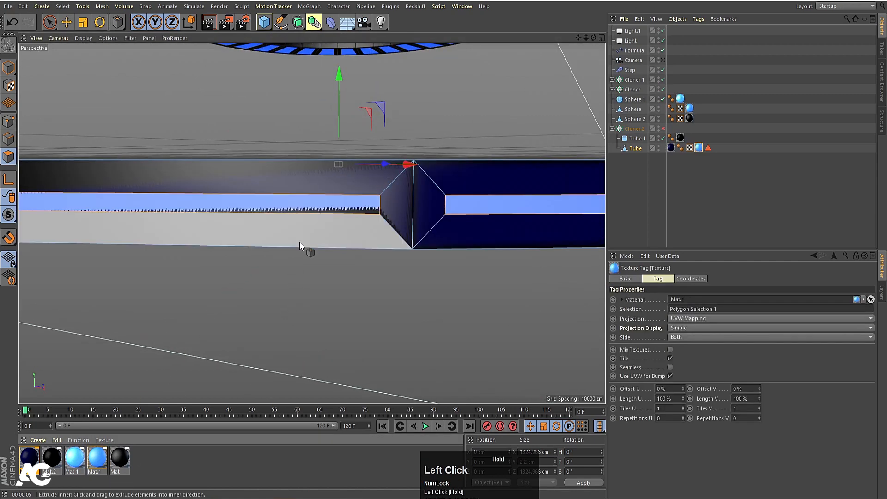
scroll(330, 309, "down", 5)
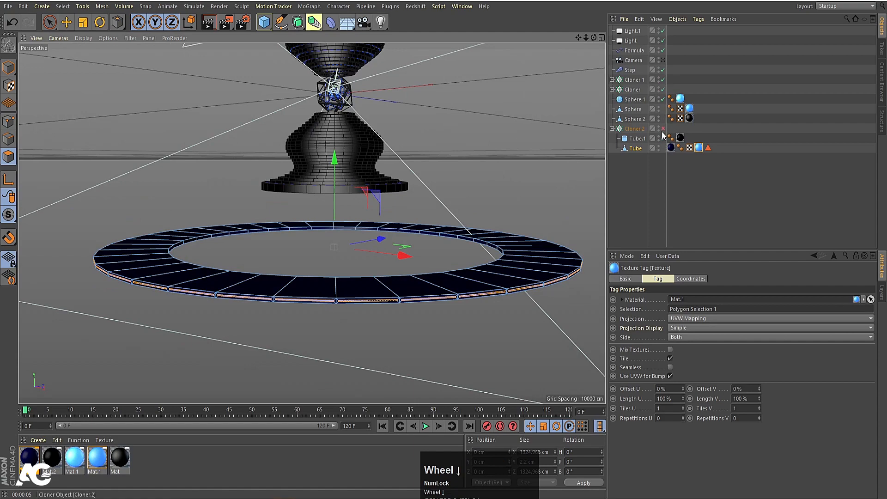
Temporarily enable Cloner.2 and check the tube wall through the scene camera.
left_click(663, 130)
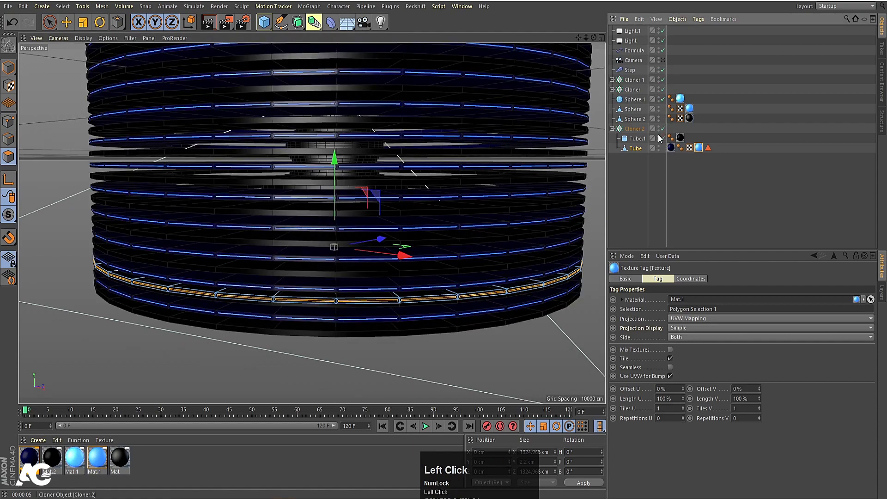
left_click(662, 60)
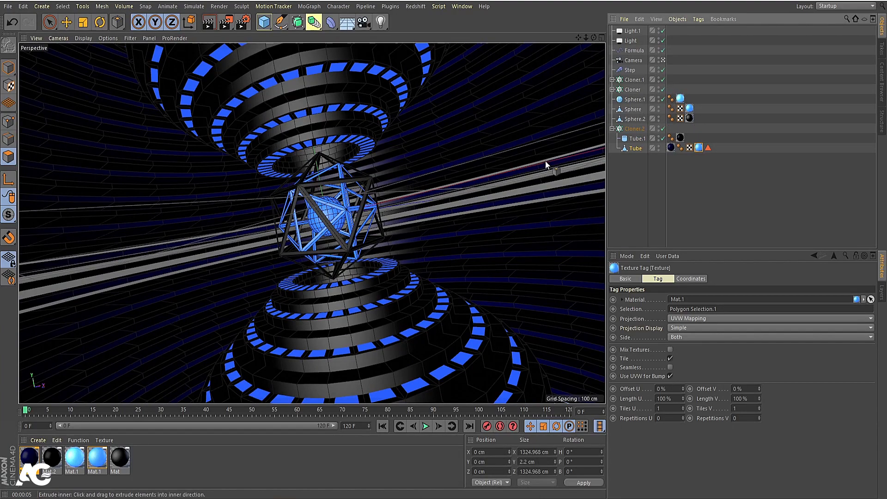
left_click(663, 61)
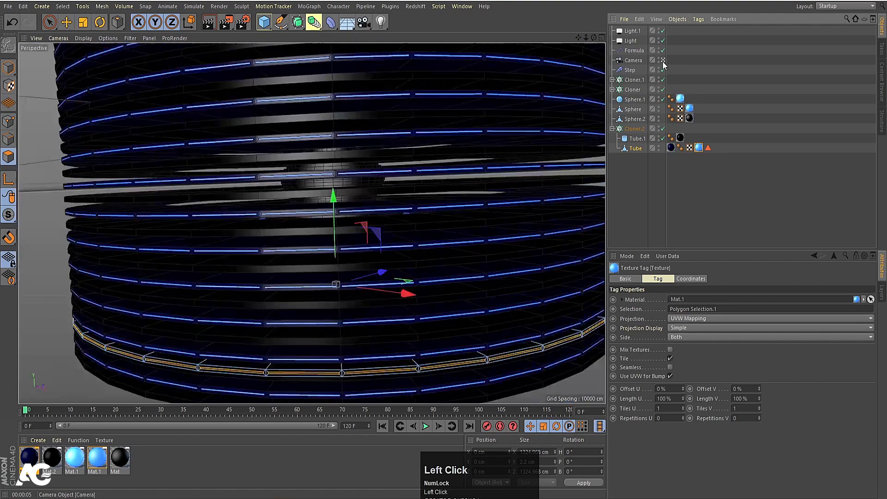
left_click(663, 128)
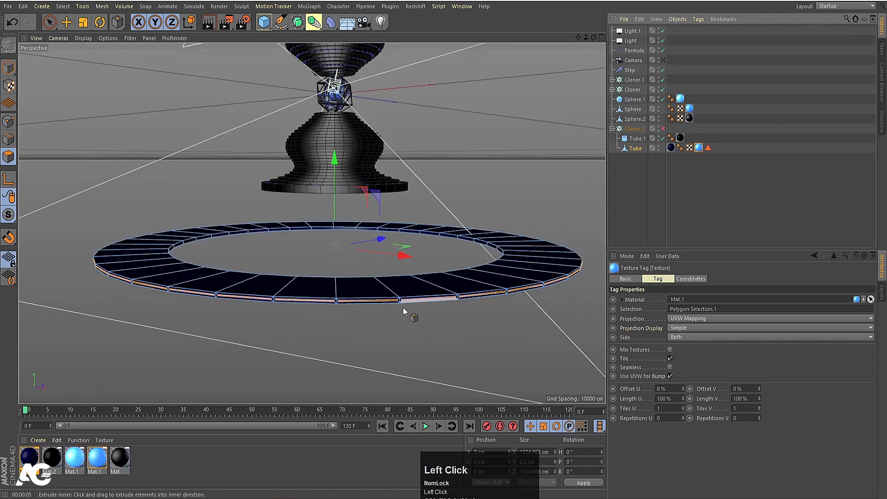
Loop-select Tube's top faces, inset them individually with Extrude Inner, and try to apply the darker blue Mat.1 to them.
scroll(334, 307, "up", 5)
left_click_drag(373, 188, 374, 234, "alt")
scroll(289, 241, "up", 2, "alt")
left_click_drag(231, 243, 237, 223, "alt")
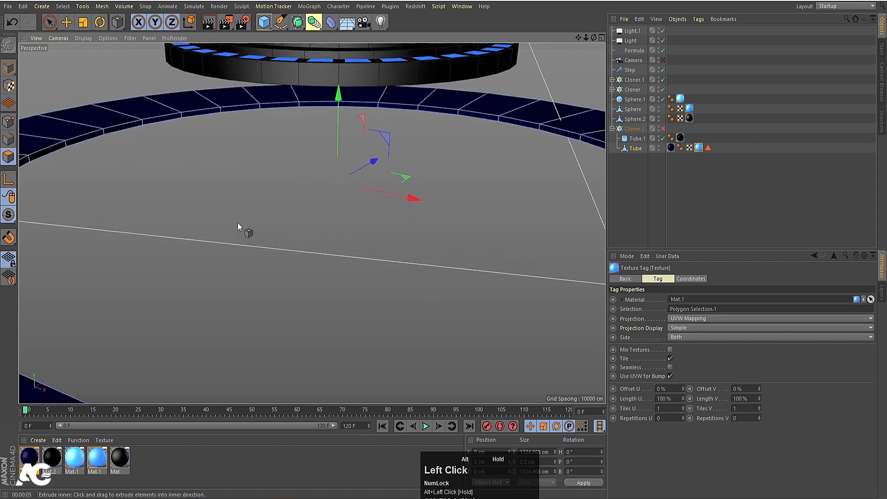
key("u")
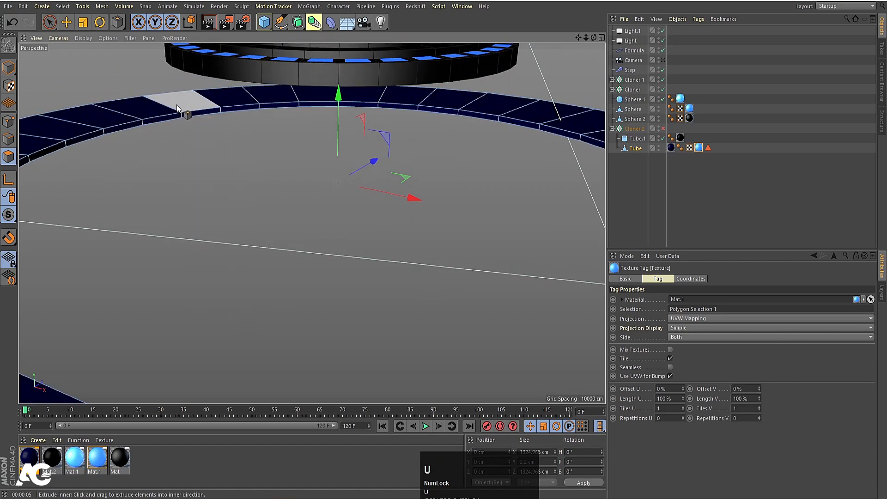
key("l")
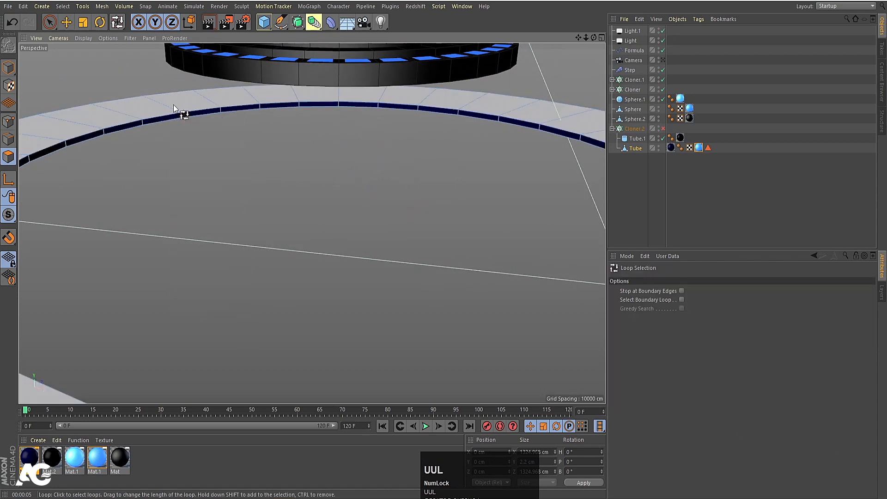
left_click(178, 110)
key("i")
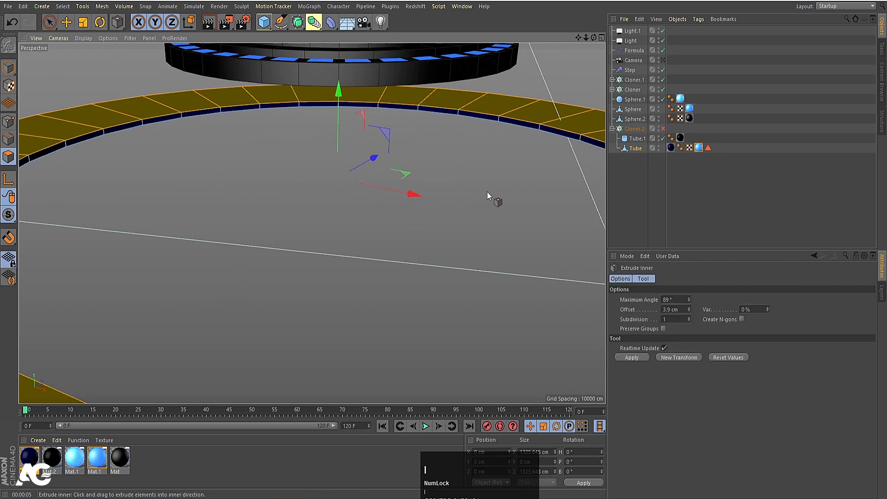
left_click_drag(487, 192, 512, 192)
left_click_drag(482, 198, 463, 198)
left_click_drag(102, 460, 540, 119)
Loop-select Tube's inner side faces, inset them individually with Extrude Inner and apply the darker blue Mat.1 to the inset faces.
key("u")
key("l")
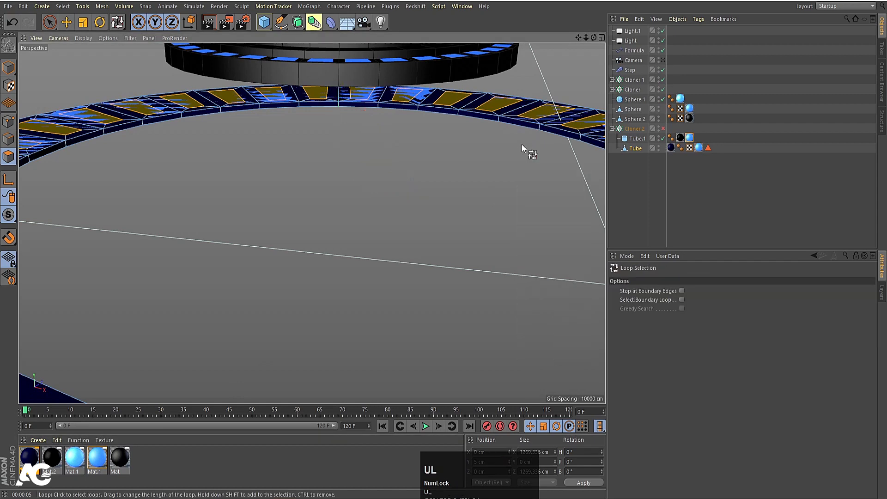
left_click(539, 127)
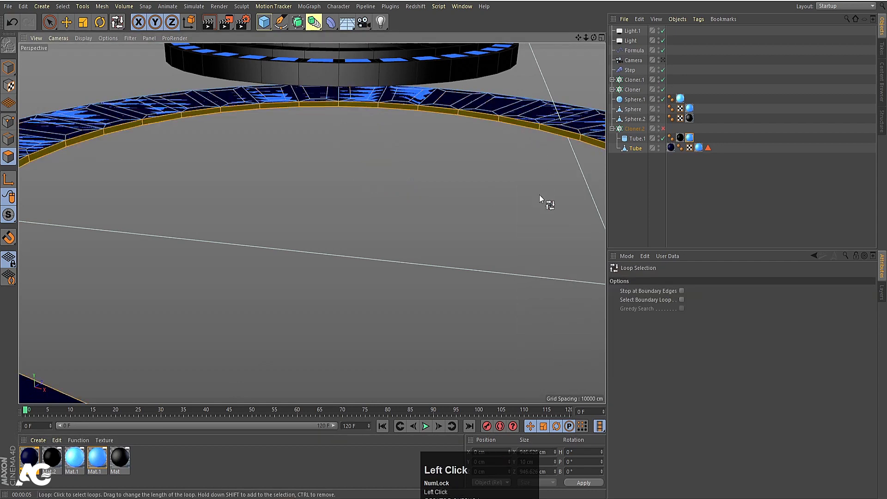
key("i")
left_click_drag(539, 187, 573, 189)
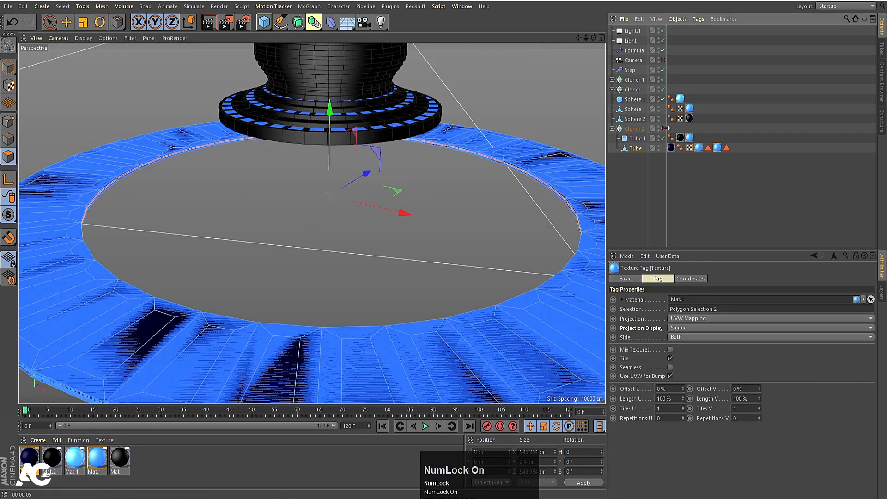
Re-enable Cloner.2 and return to the scene camera's view.
left_click(663, 129)
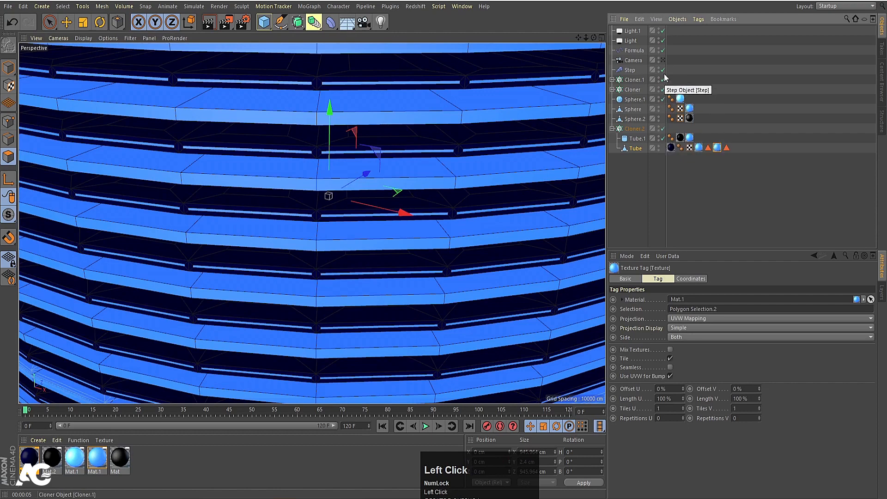
left_click(664, 61)
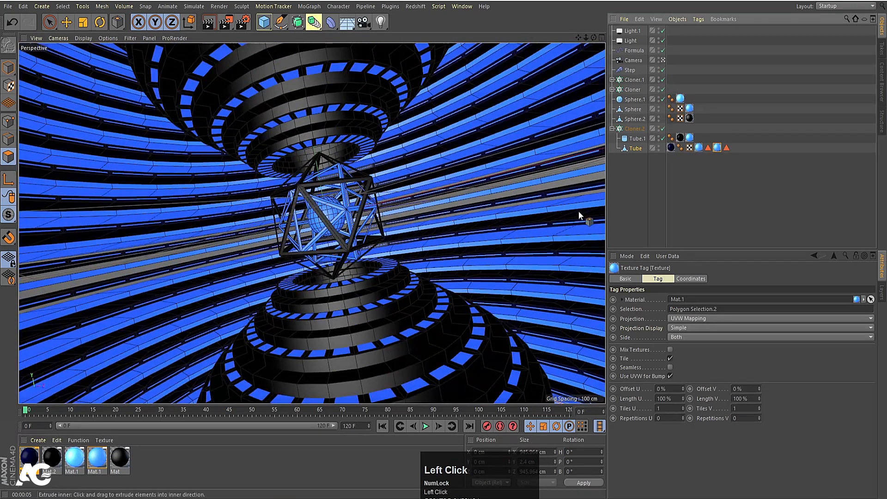
Delete the blue Mat.1 texture tag from Tube.1 and render a preview of the scene.
left_click(715, 147)
left_click(692, 137)
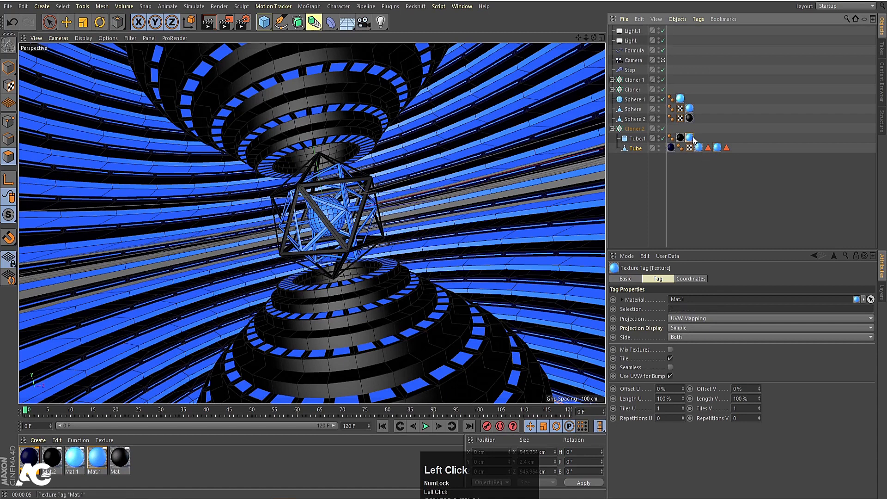
key("Delete")
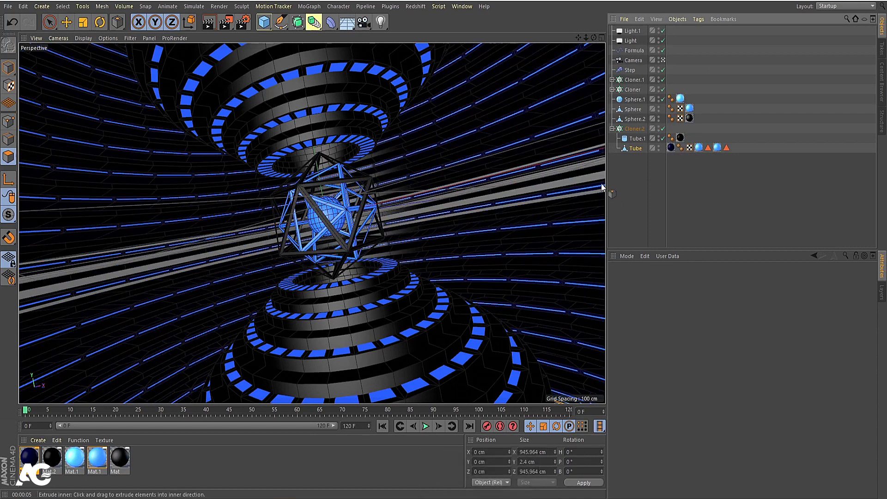
key("ctrl+r")
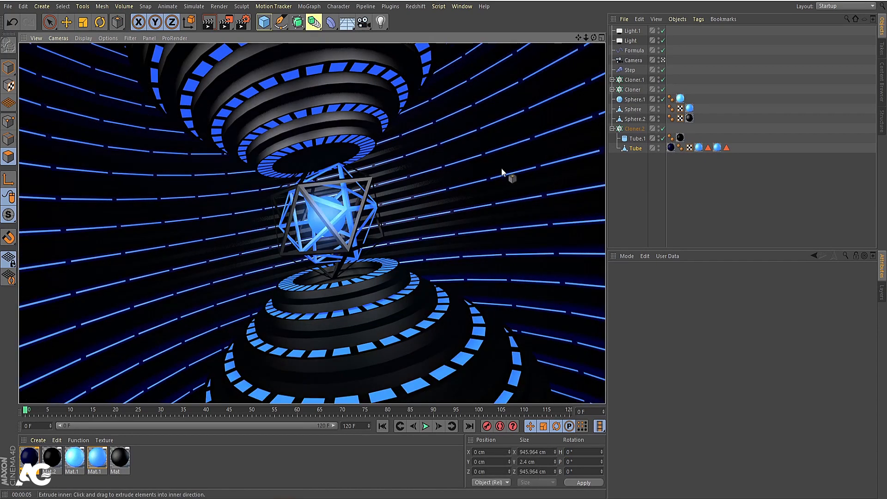
Play the animation to check its motion, stop it and return to the first frame.
left_click(426, 427)
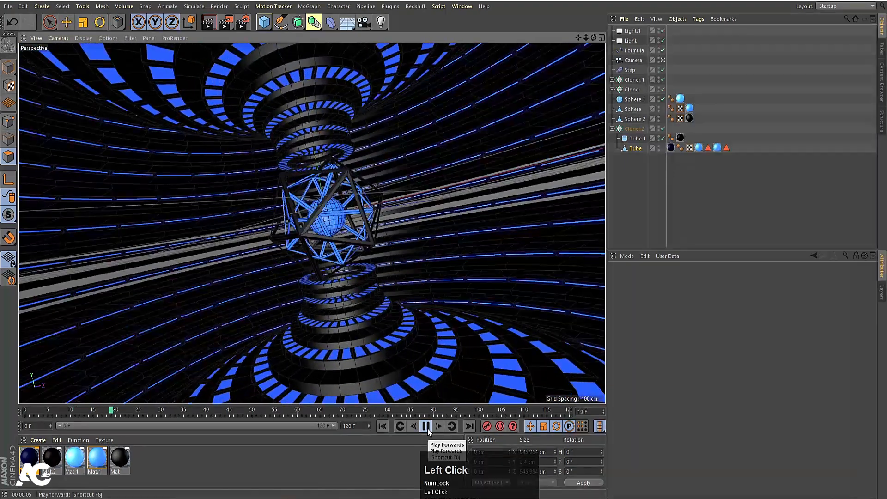
left_click(427, 428)
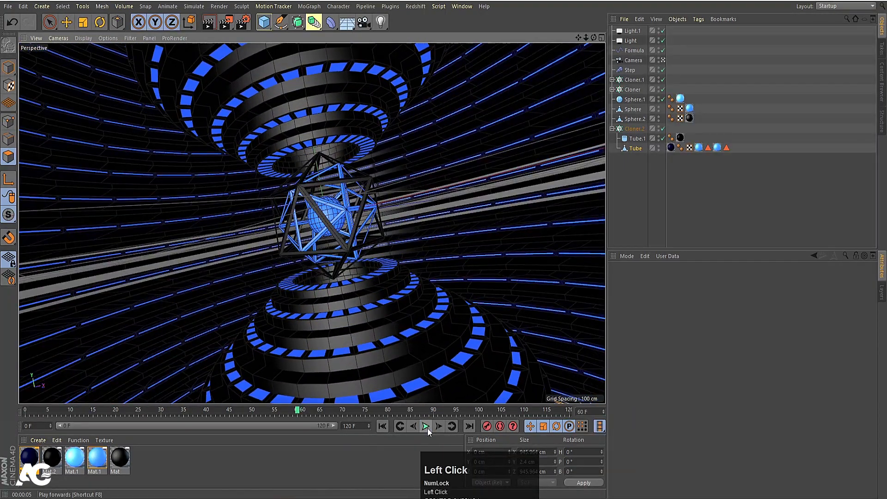
left_click(384, 427)
Collapse Cloner.2's hierarchy, add a Null object to the scene and select Camera.
left_click(647, 188)
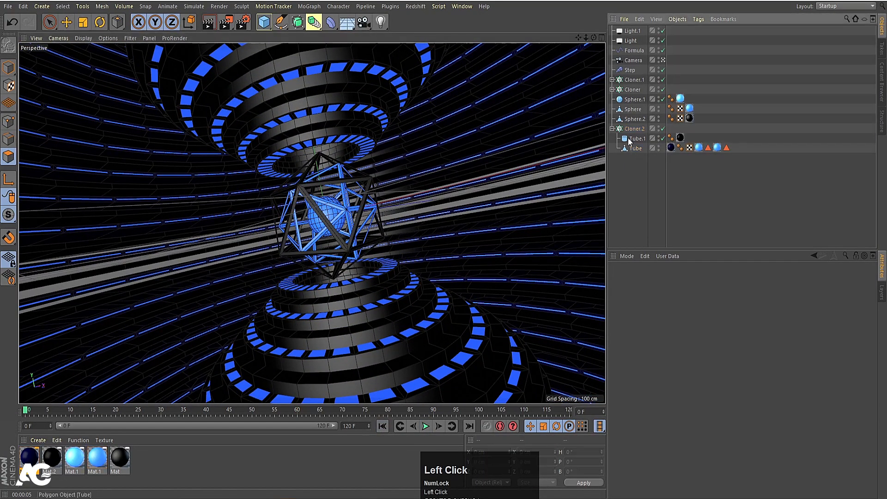
left_click(612, 129)
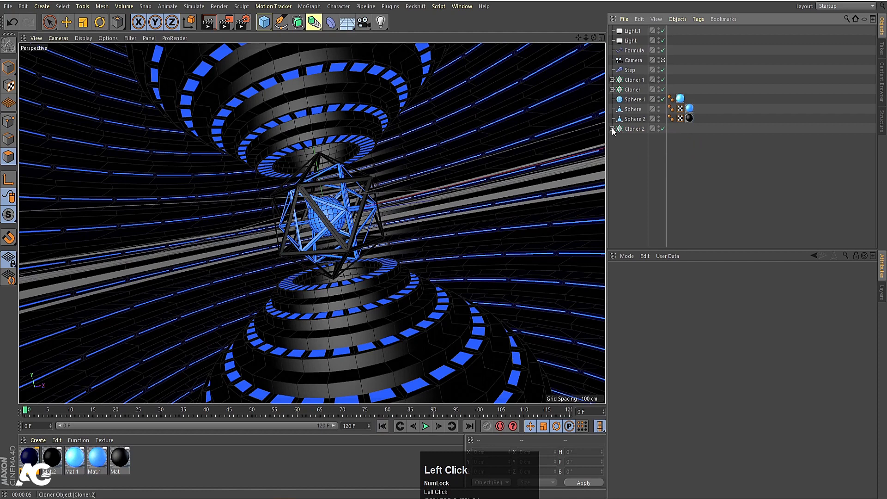
left_click(281, 23)
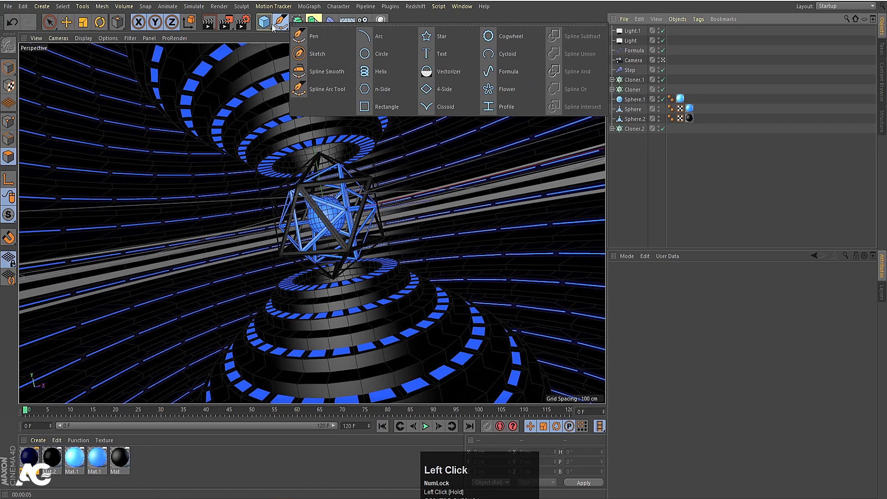
left_click_drag(264, 24, 287, 37)
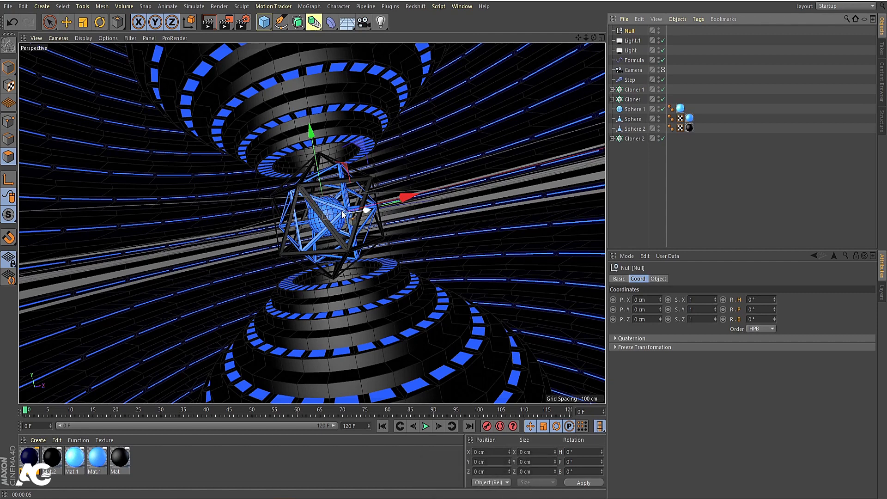
left_click(633, 70)
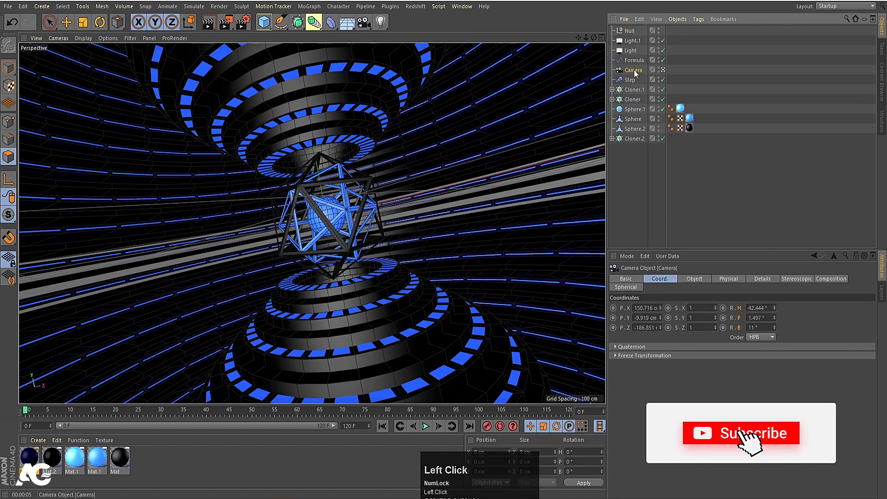
Make Camera a child of the Null and select the Null to show its coordinates.
left_click_drag(634, 71, 628, 32)
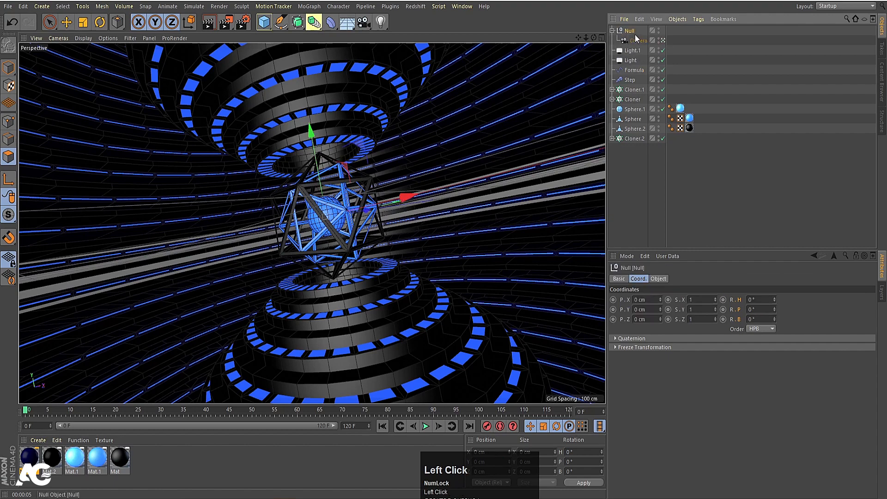
left_click_drag(736, 307, 774, 297)
key("ctrl+z")
key("ctrl+z")
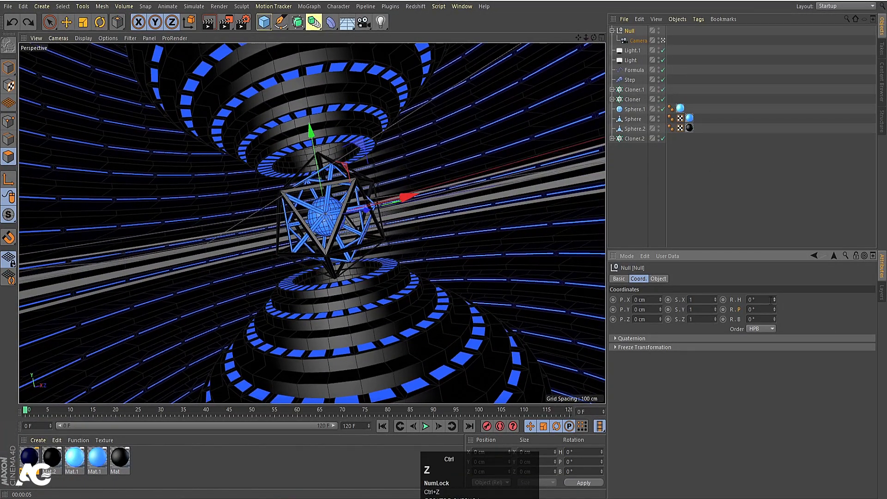
Keyframe the Null's heading rotation at 0° on frame 0 and 360° on frame 120.
left_click(734, 299)
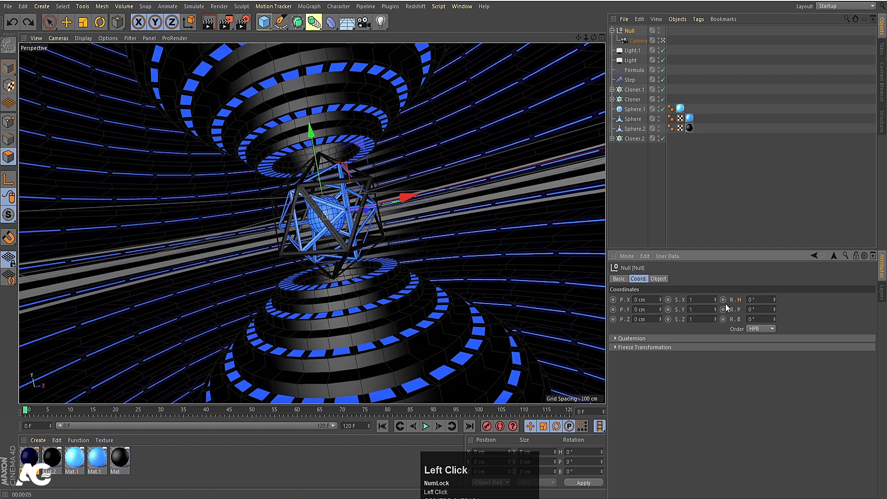
left_click(723, 300)
left_click_drag(553, 411, 615, 412)
left_click(757, 299)
left_click(723, 300)
Open the F-curve of the Null's heading rotation, make all its keys linear and close the Timeline.
right_click(738, 298)
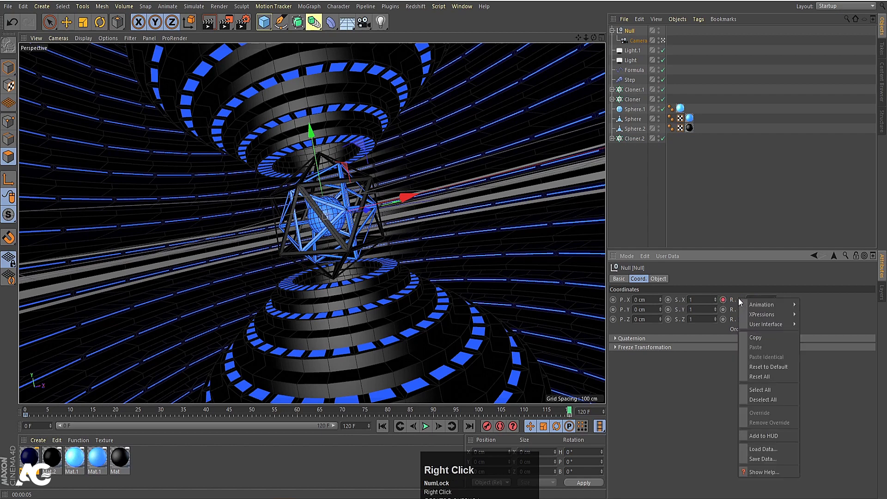
mouse_move(762, 305)
left_click(844, 401)
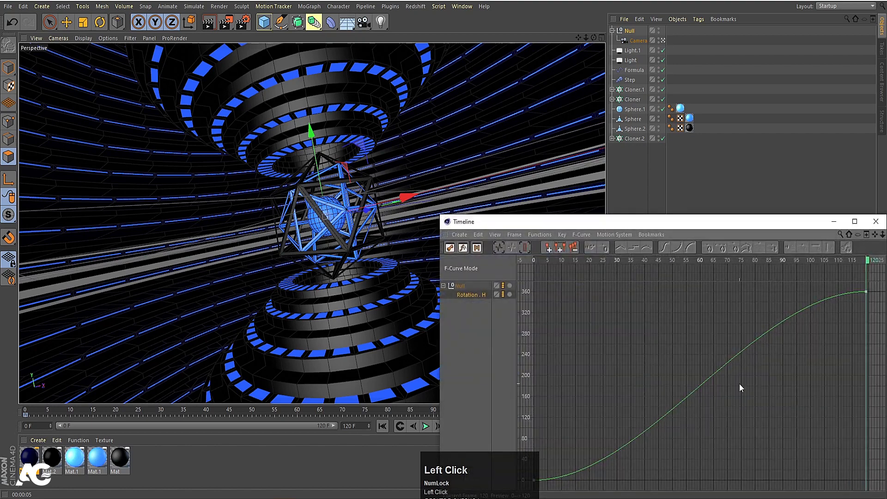
key("ctrl+a")
left_click(646, 248)
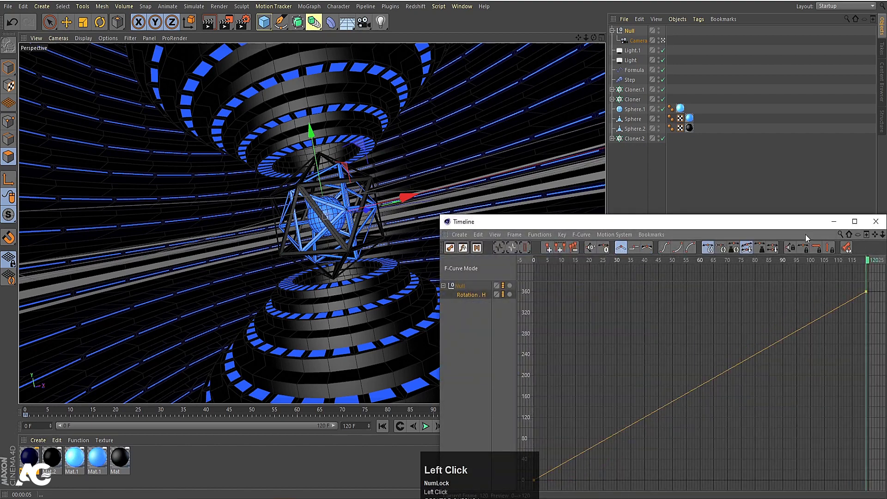
left_click(875, 221)
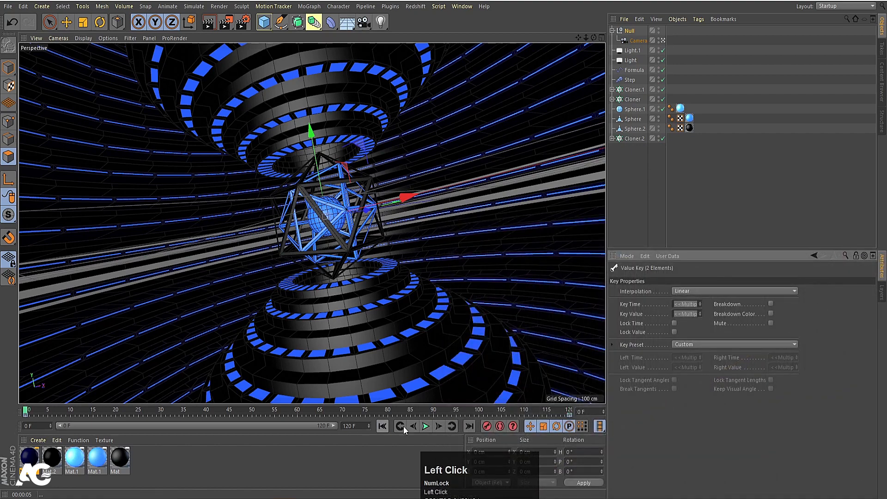
Play the camera orbit in stages, render viewport previews of the stopped frames and return to the first frame.
left_click(426, 426)
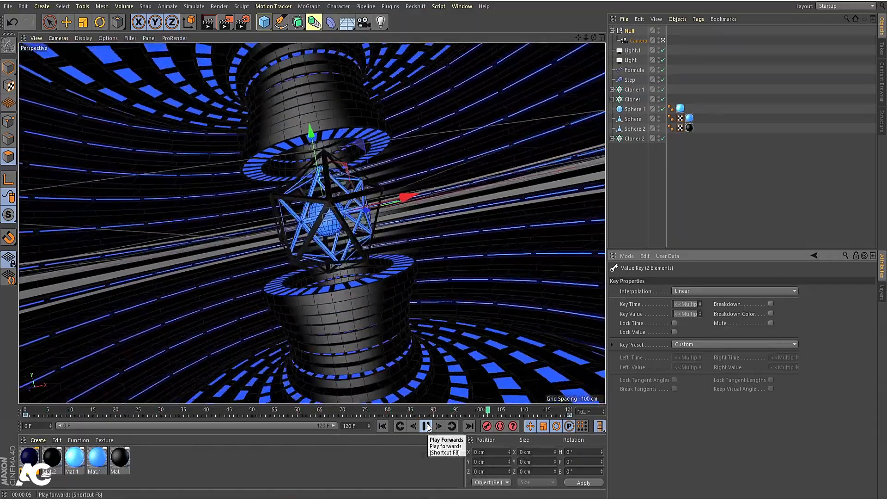
left_click(428, 427)
left_click(428, 428)
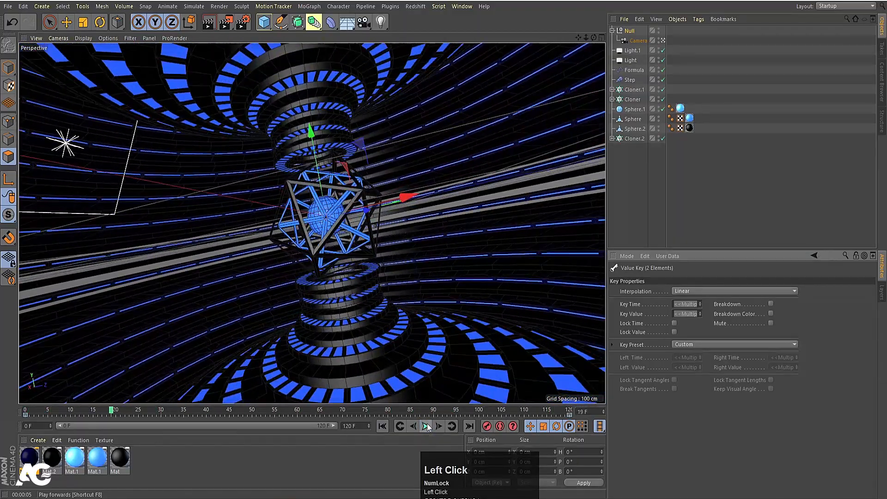
key("ctrl+r")
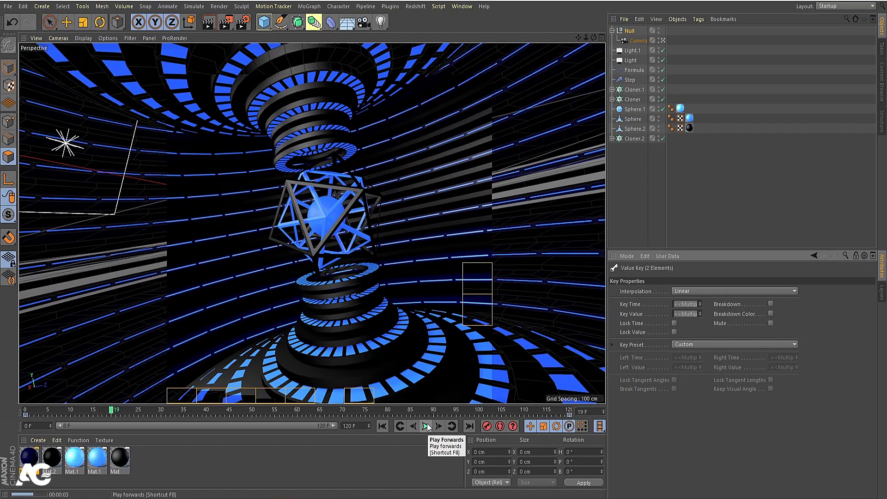
left_click(426, 425)
left_click(426, 424)
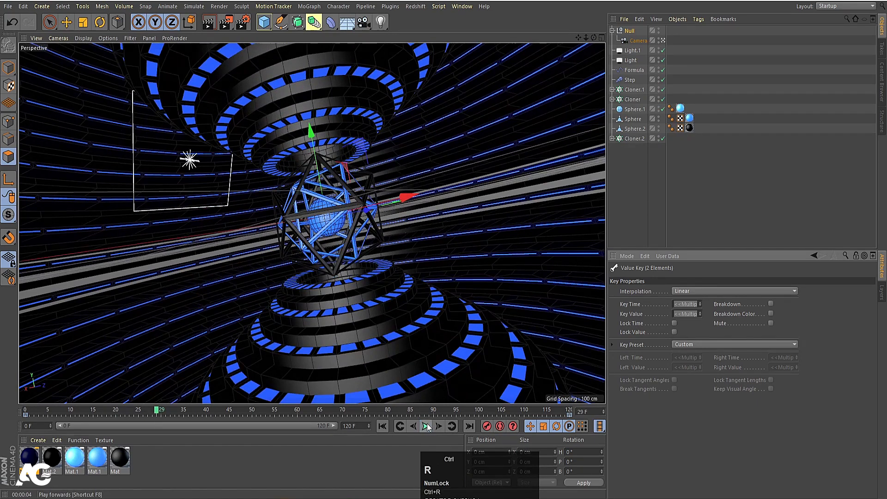
key("ctrl+r")
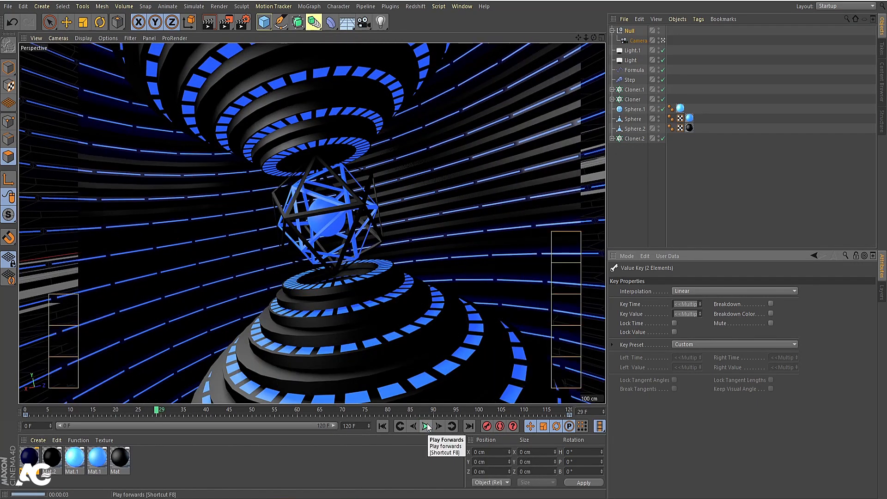
left_click(426, 425)
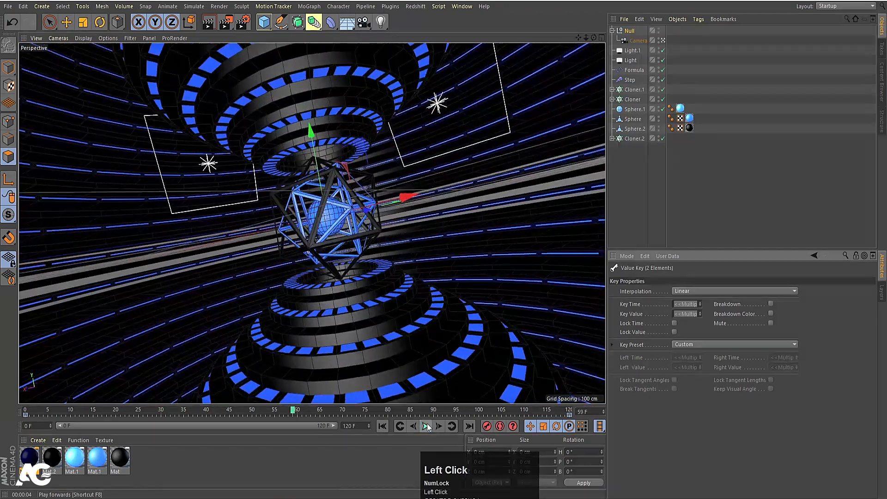
left_click(426, 425)
left_click(383, 426)
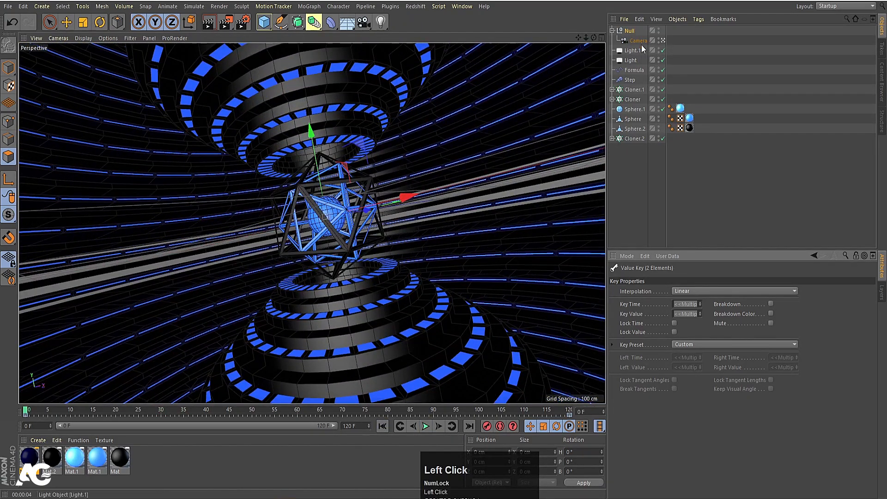
Keyframe Camera's horizontal field of view at 104.13° on frame 0 and 129.13° on frame 30.
left_click(637, 40)
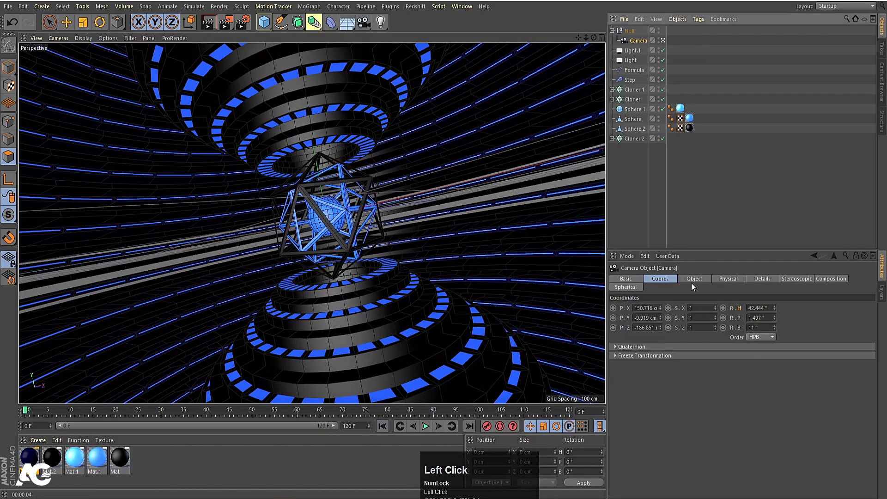
left_click(696, 280)
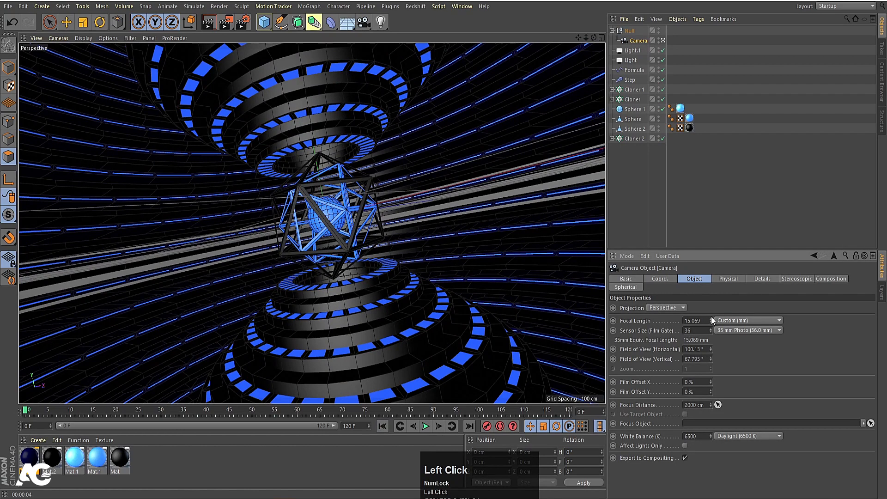
left_click_drag(712, 320, 711, 317)
key("ctrl+z")
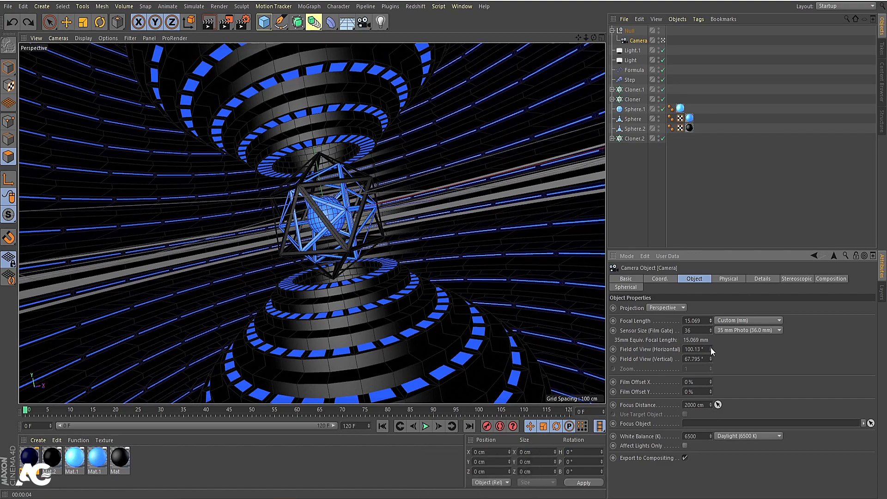
mouse_move(711, 349)
left_mouse_down()
mouse_move(710, 340)
mouse_move(710, 349)
left_mouse_up()
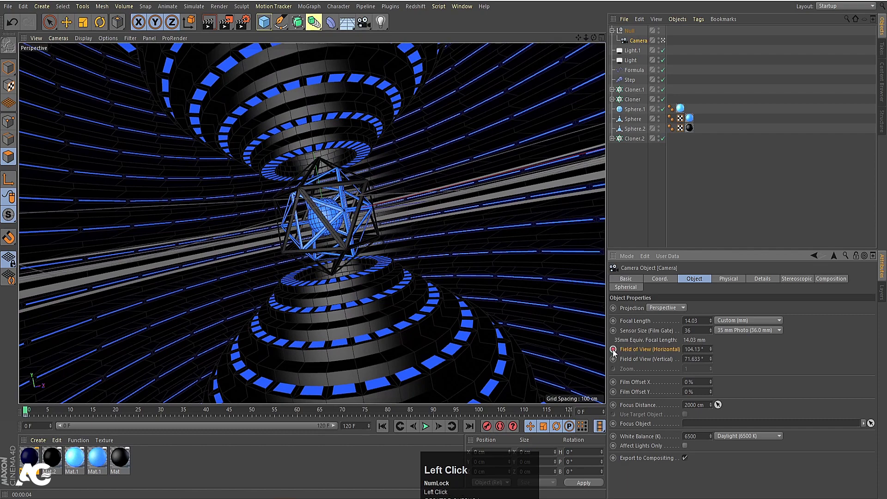
left_click(162, 411)
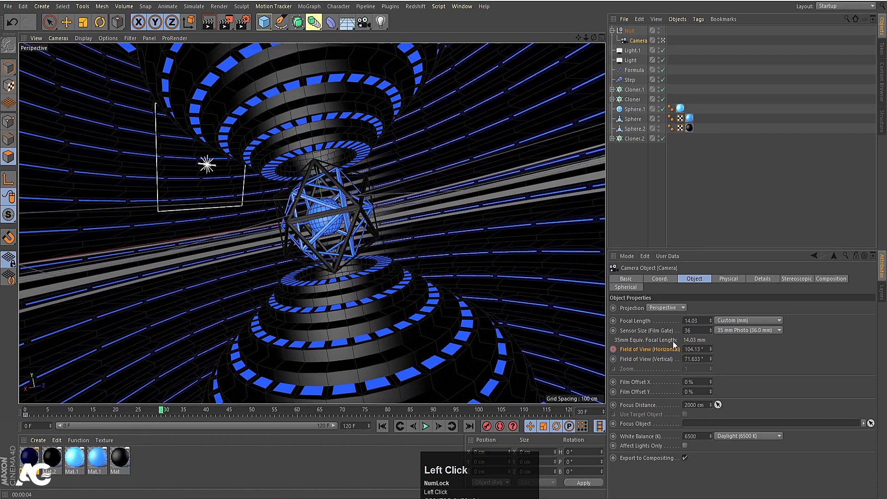
left_click_drag(710, 350, 710, 333)
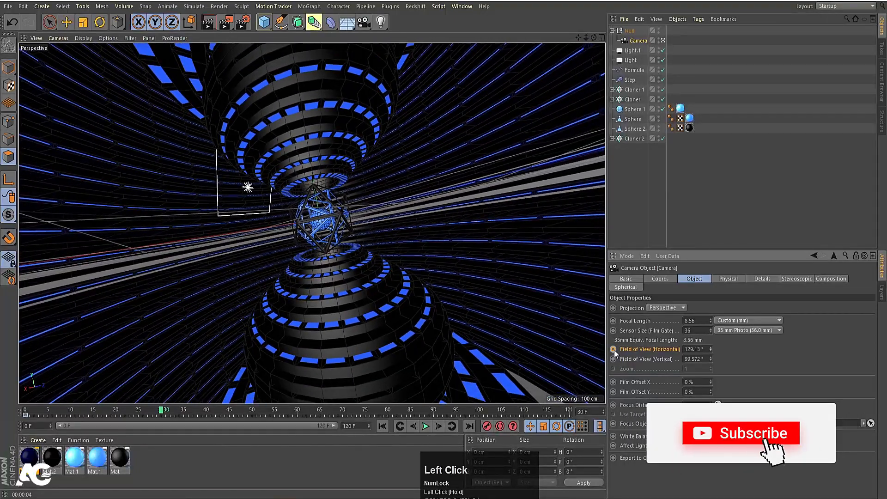
Copy the horizontal field of view from frame 0 and keyframe the same 104.13° at frame 60.
left_click_drag(87, 410, 24, 418)
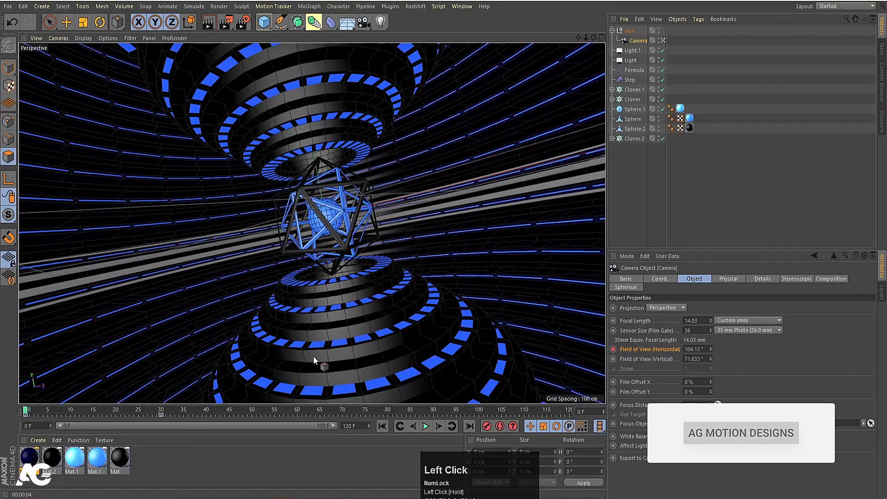
left_click(695, 349)
key("ctrl+c")
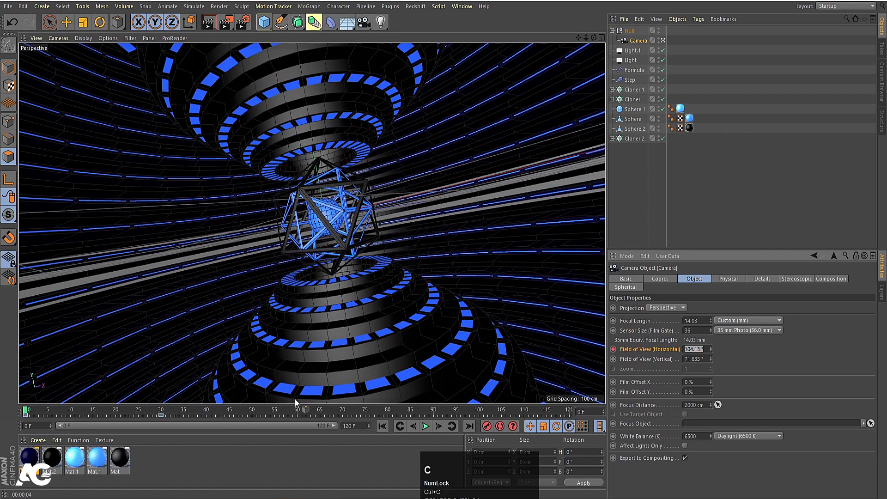
left_click(299, 409)
double_click(704, 348)
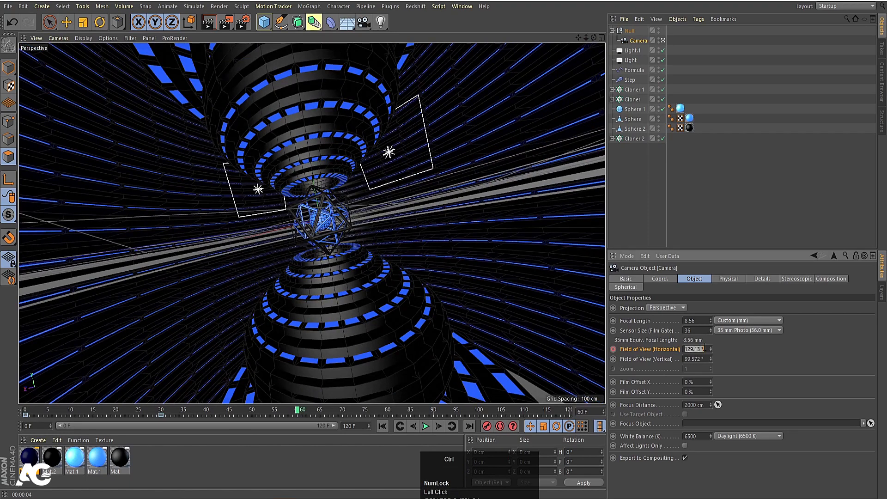
key("ctrl+v")
left_click(750, 349)
left_click(613, 349)
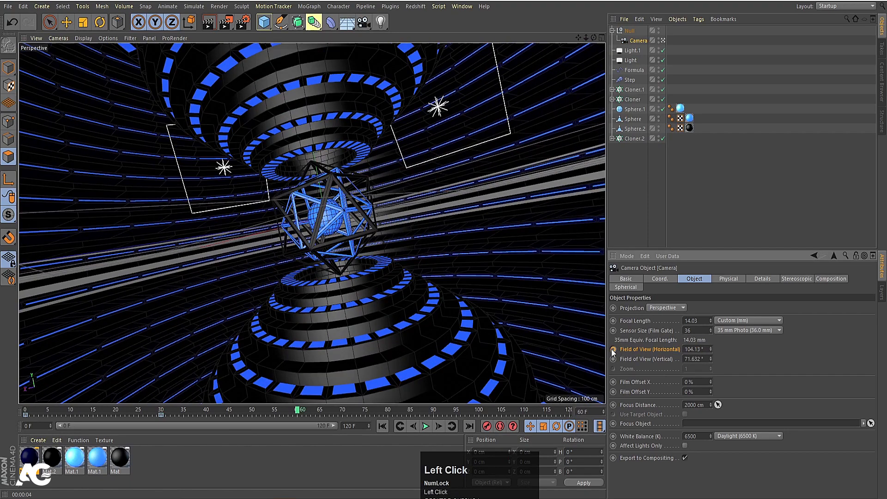
Play the animation from the first frame to check the field-of-view change and stop it.
left_click(382, 426)
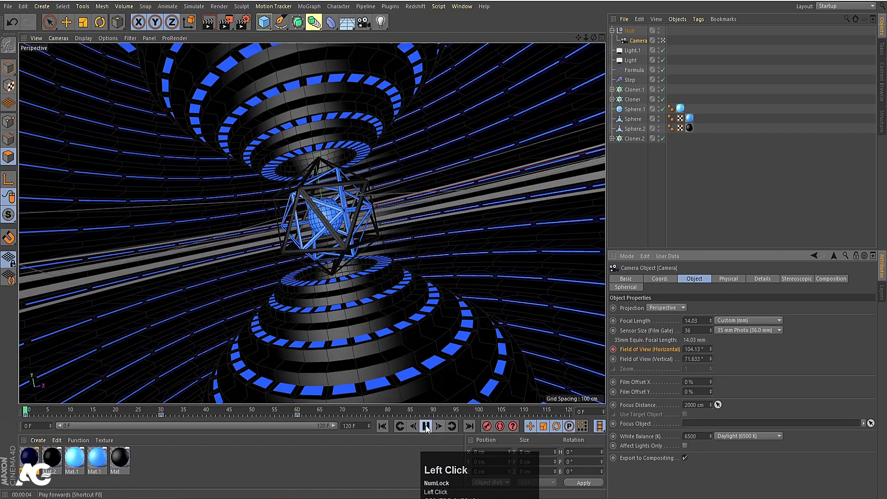
left_click(425, 426)
left_click(426, 426)
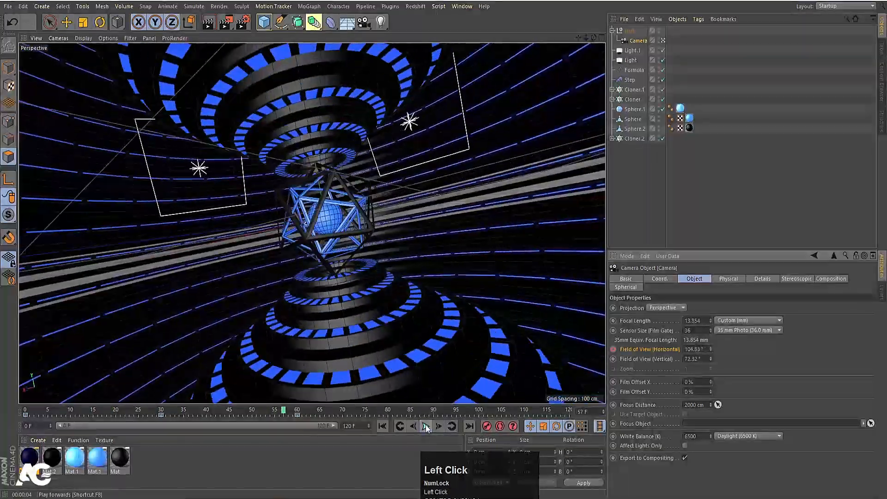
Copy Camera's frame 30 field-of-view key to frame 90 and its frame 0 key to frame 120.
left_click_drag(283, 411, 433, 418)
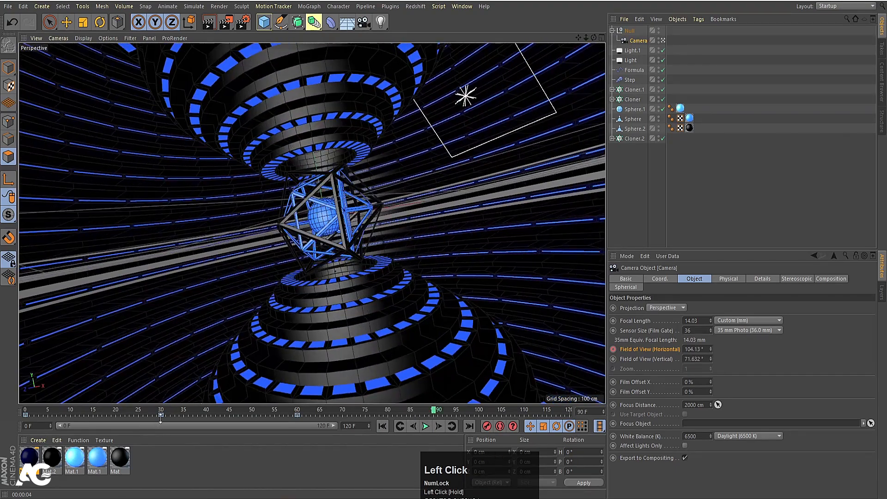
left_click(161, 417)
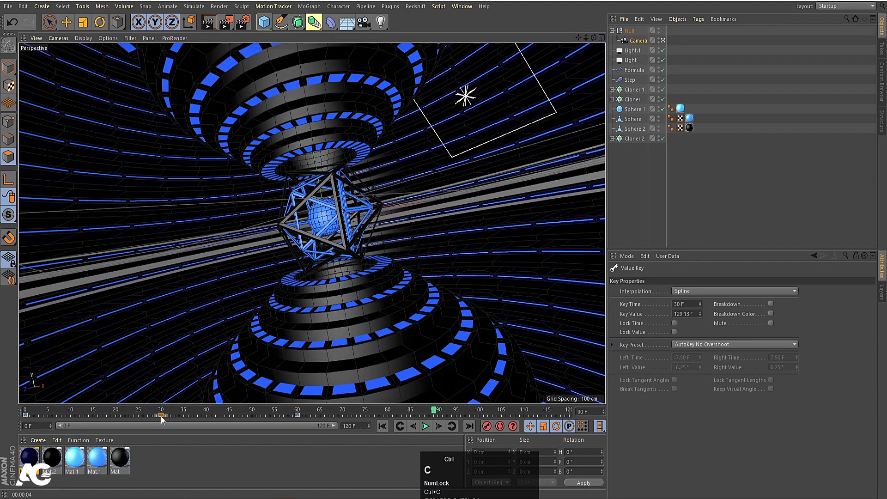
left_click_drag(440, 414, 595, 413)
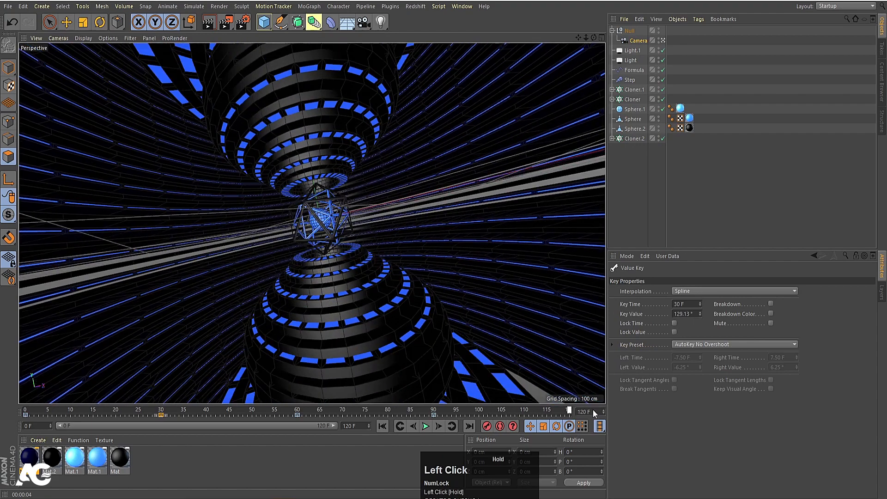
left_click(26, 415)
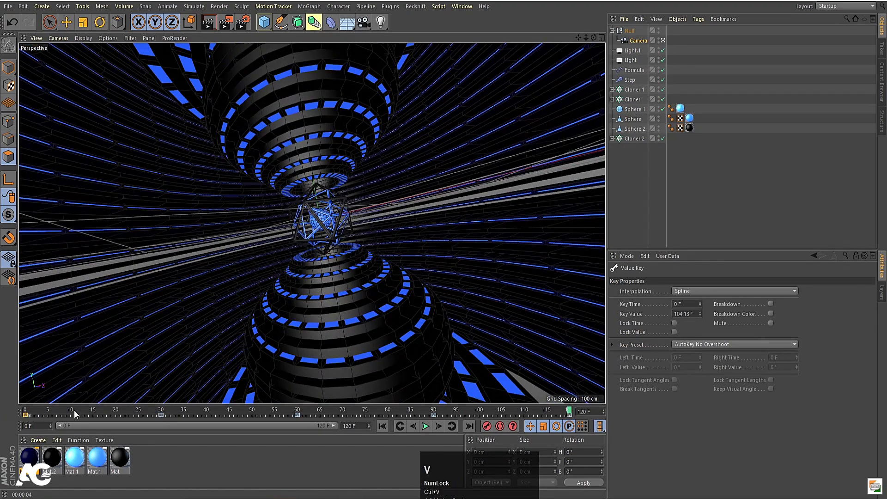
Play the full animation from frame 0 to check the repeated field-of-view pulses, stop it and deselect everything.
left_click(25, 409)
left_click(424, 426)
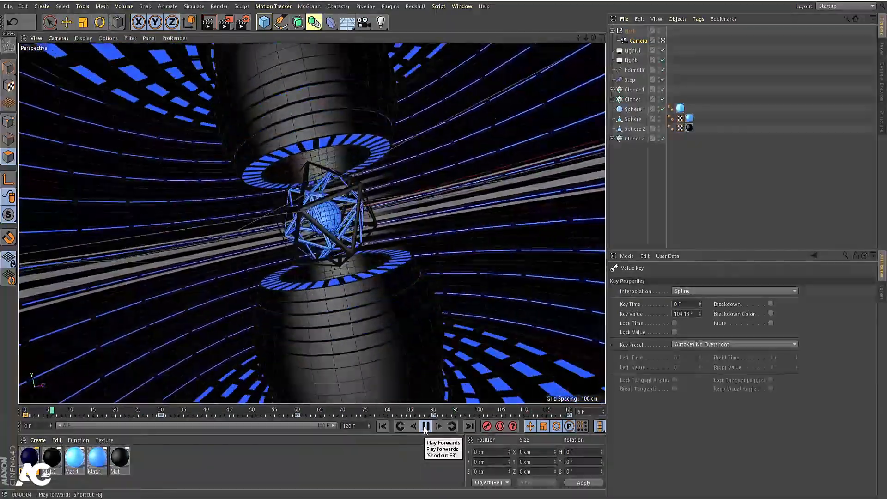
left_click(424, 426)
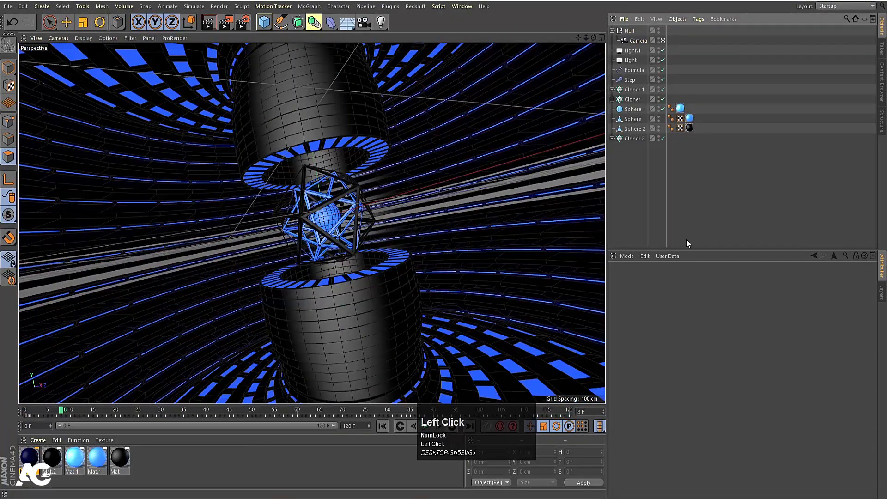
key("Num_Lock")
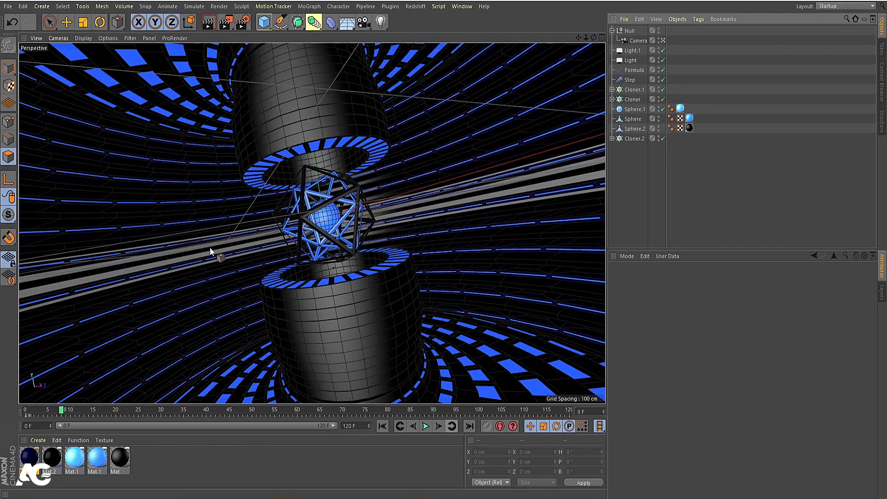
Return to Model mode and choose the Standard renderer in the render settings.
left_click(6, 72)
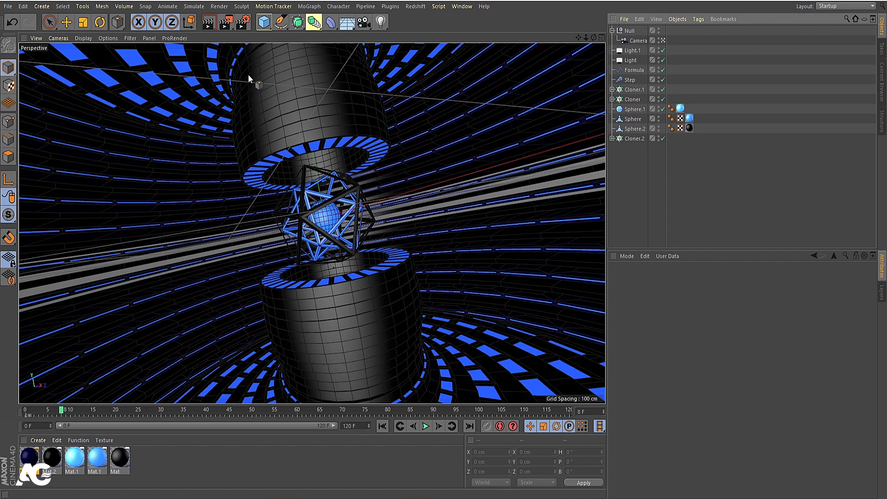
left_click(243, 25)
left_click(267, 48)
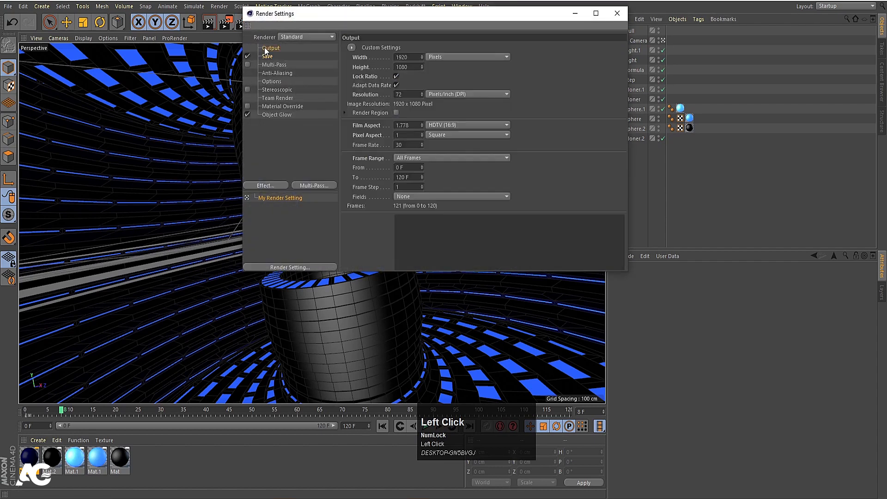
left_click(285, 37)
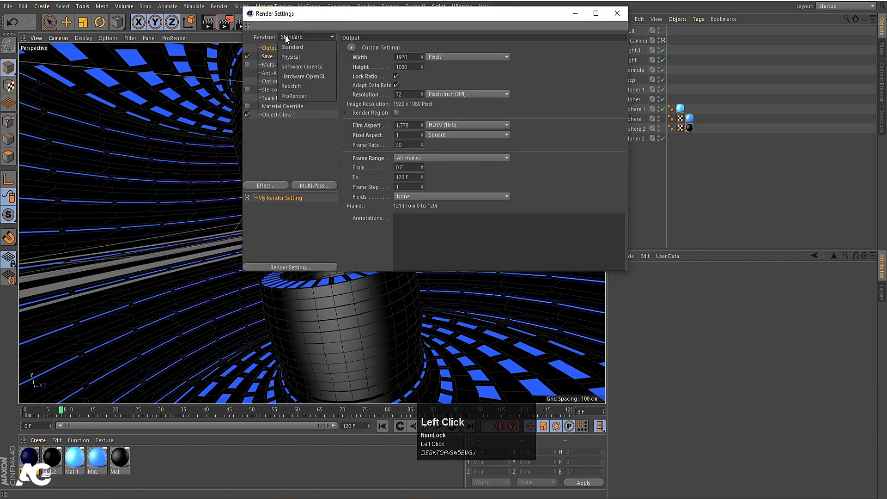
left_click(300, 44)
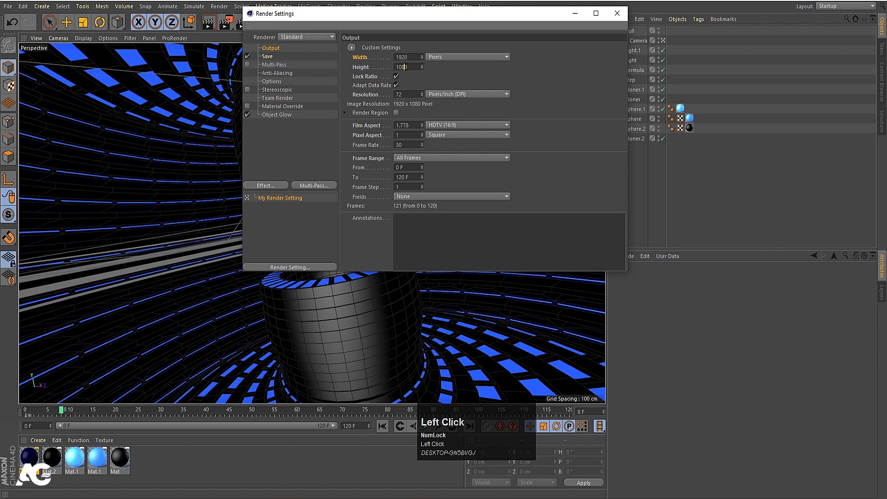
Try the Current Frame range in the output settings and return the frame range to All Frames.
left_click(400, 94)
left_click(415, 159)
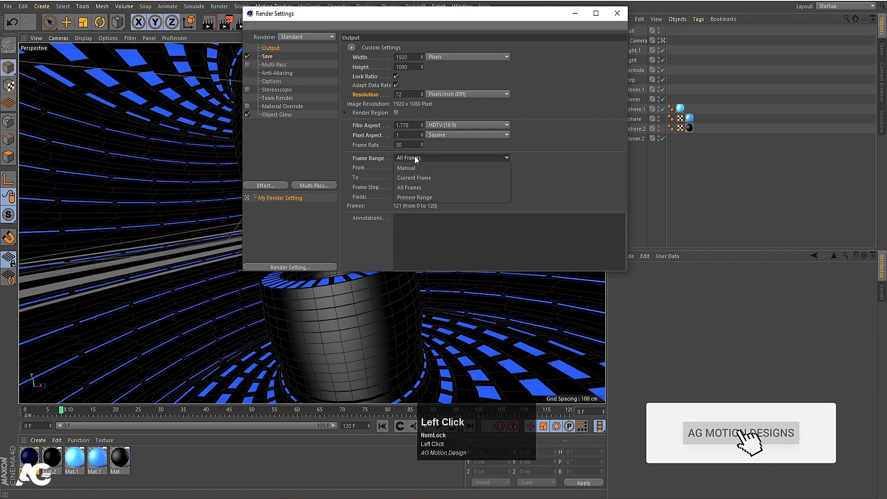
left_click(429, 178)
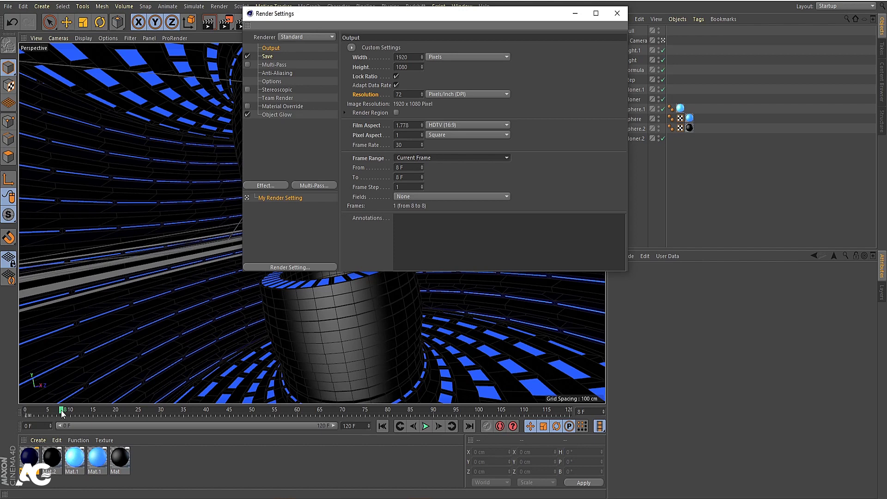
left_click(400, 167)
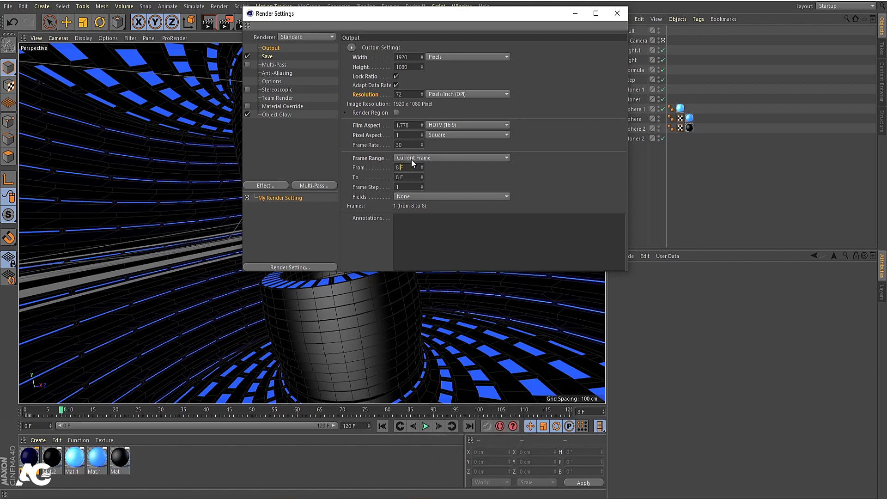
left_click(410, 158)
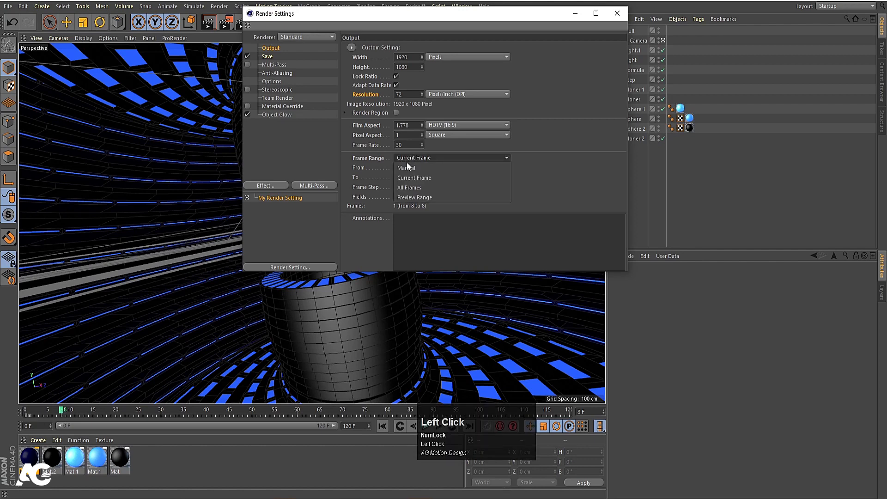
left_click(408, 187)
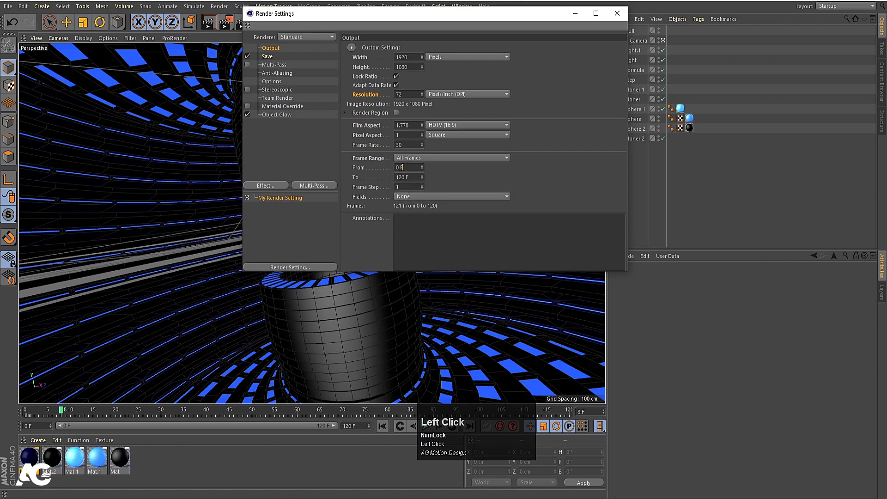
Set the render output to save under the file name aa in the render folder D:\tutorials\2023\march\52\render.
left_click(268, 57)
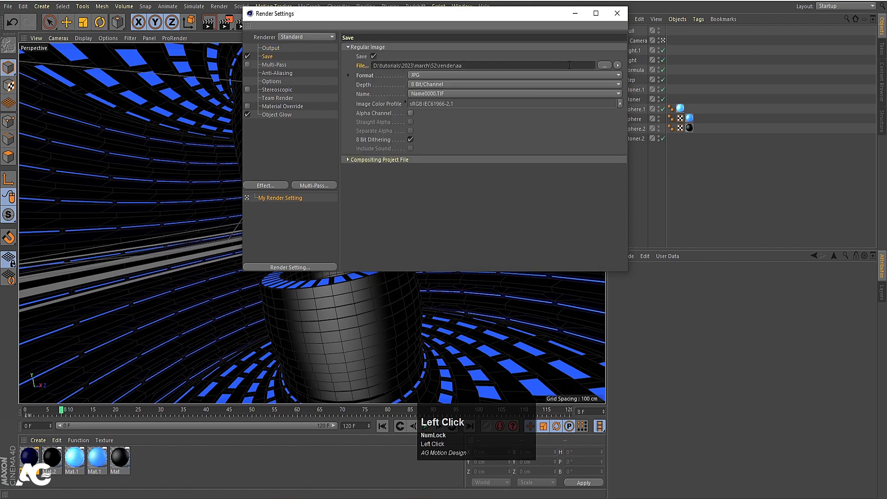
left_click(604, 66)
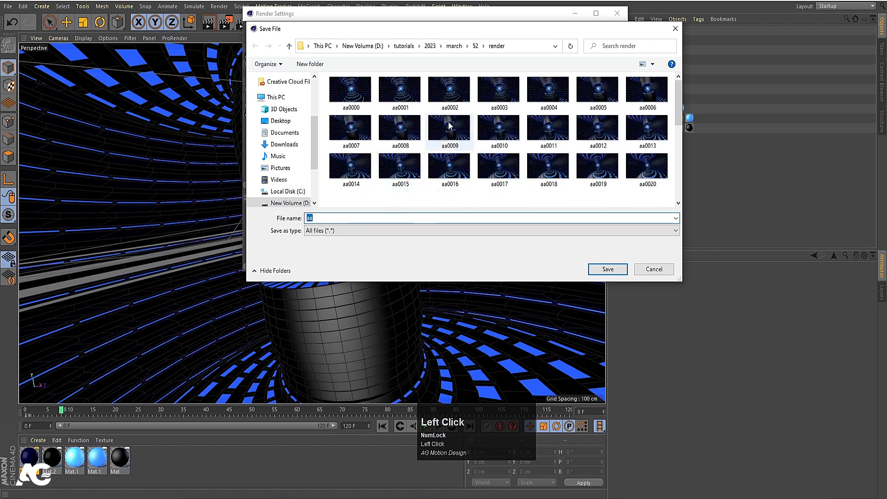
scroll(351, 121, "up", 1)
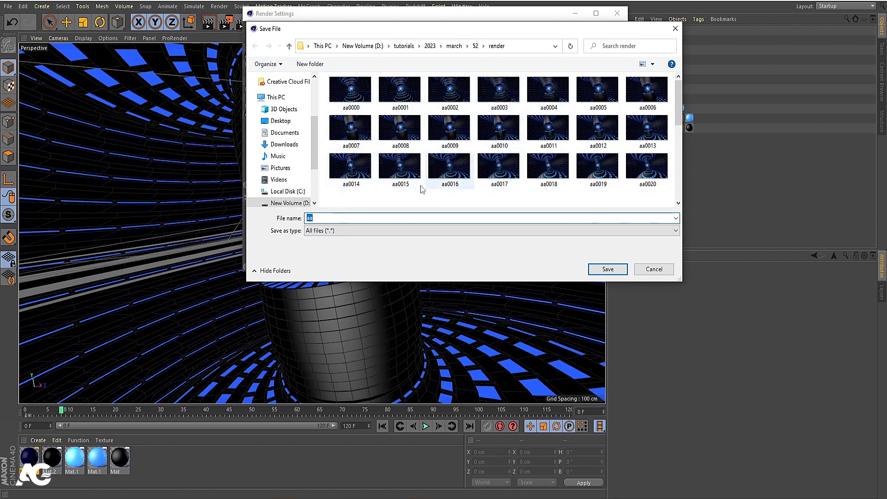
scroll(464, 161, "down", 3)
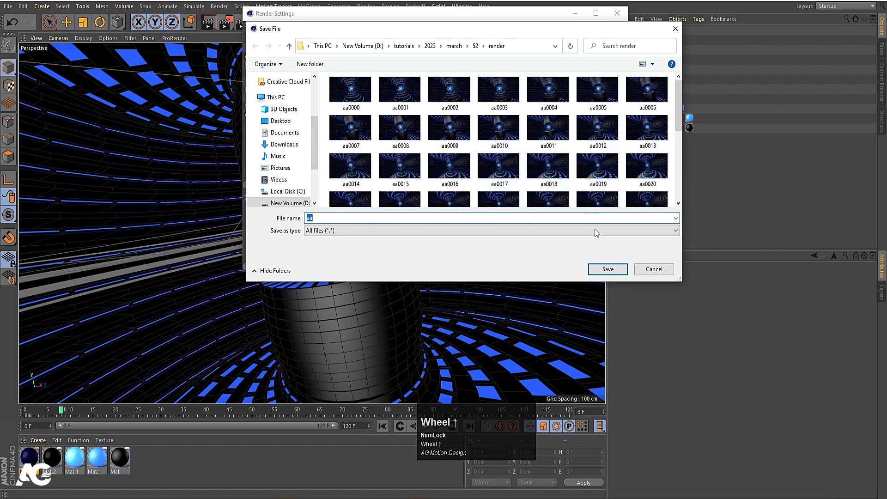
left_click(608, 269)
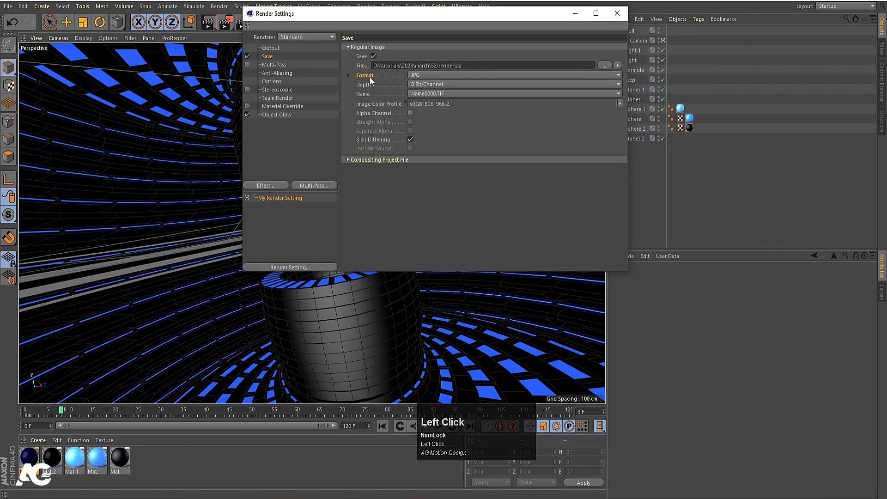
Look through the available output formats, keep JPG and close the render settings.
left_click(426, 76)
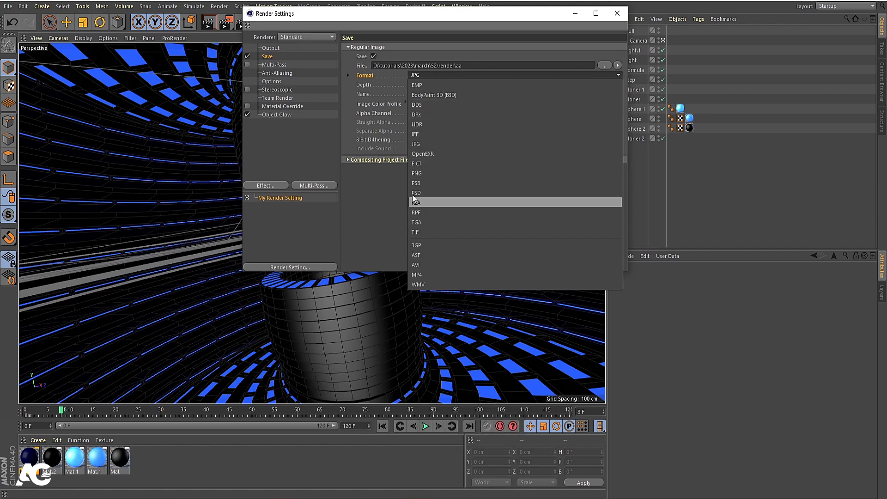
left_click(376, 195)
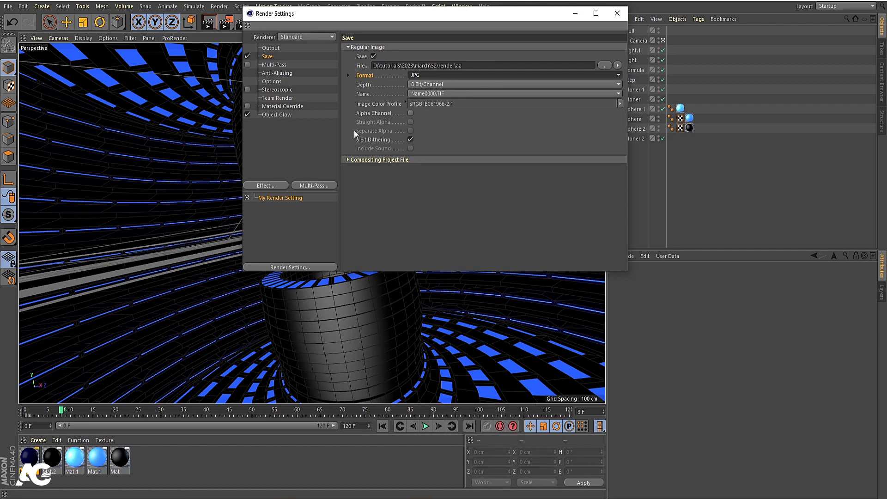
key("Num_Lock")
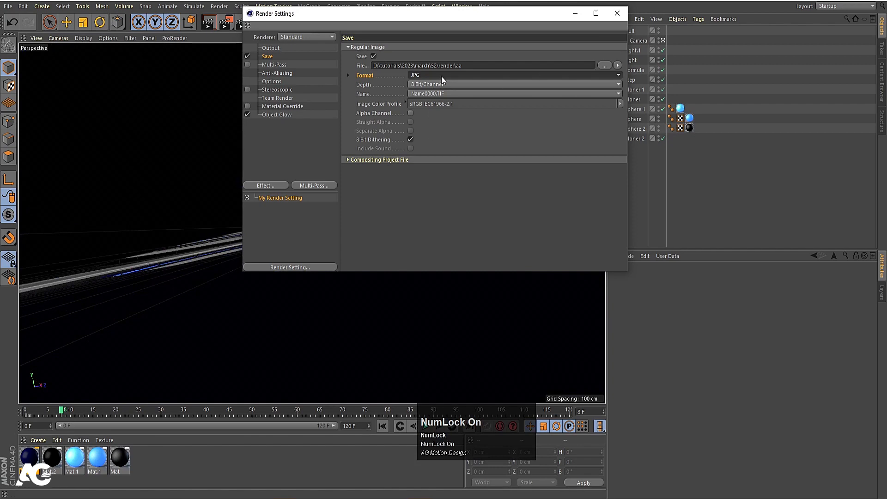
left_click(617, 14)
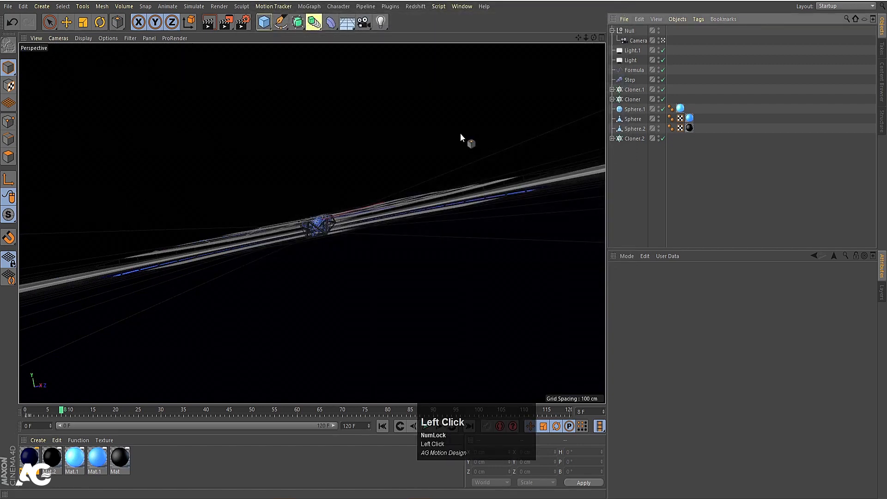
Play the animation from the first frame, stop and rewind it, and recheck the render save settings.
key("ctrl")
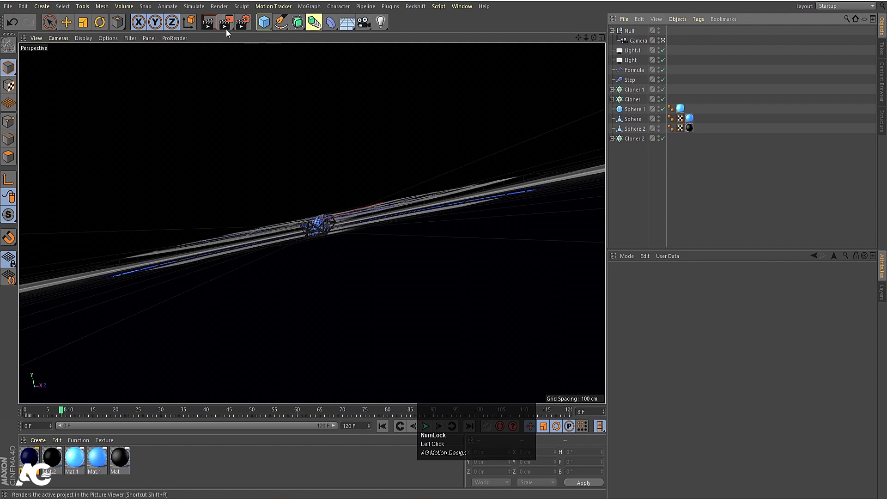
left_click_drag(439, 431, 532, 410)
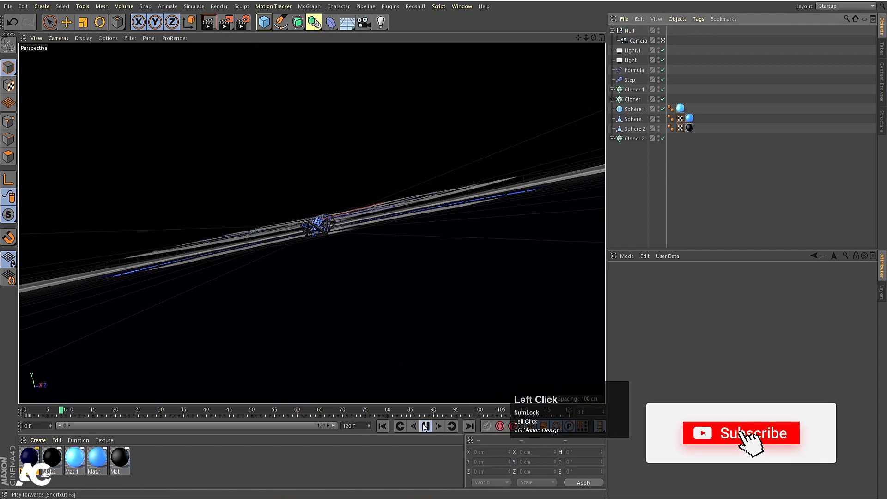
left_click(382, 425)
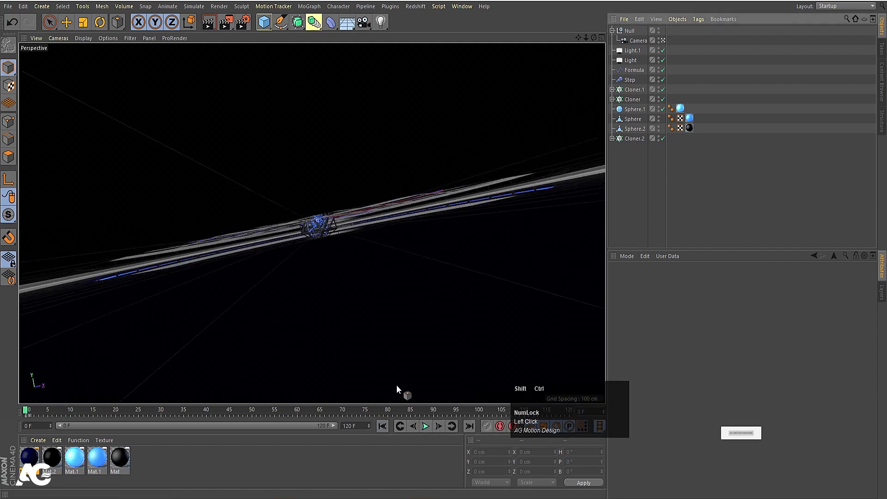
left_click(425, 426)
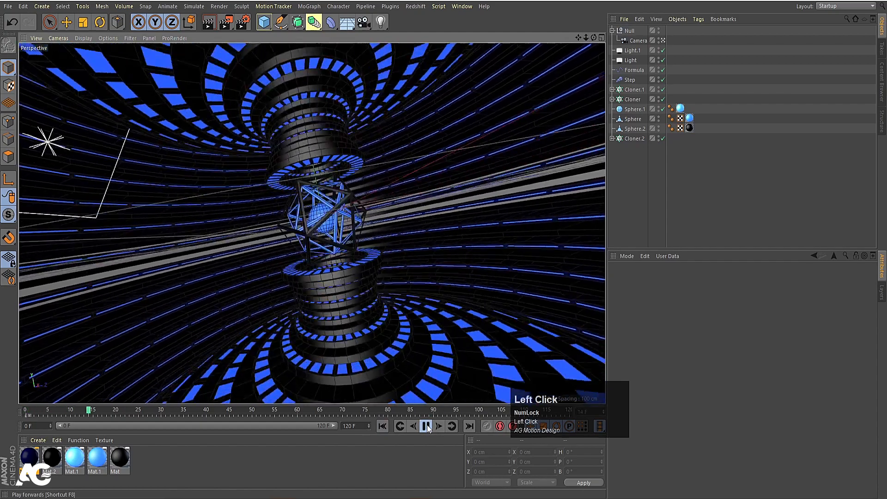
left_click(425, 426)
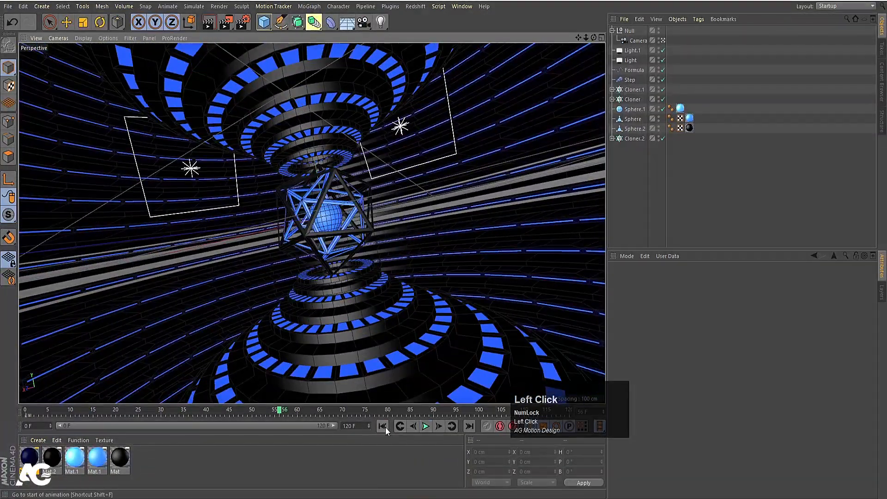
left_click(383, 426)
left_click(243, 22)
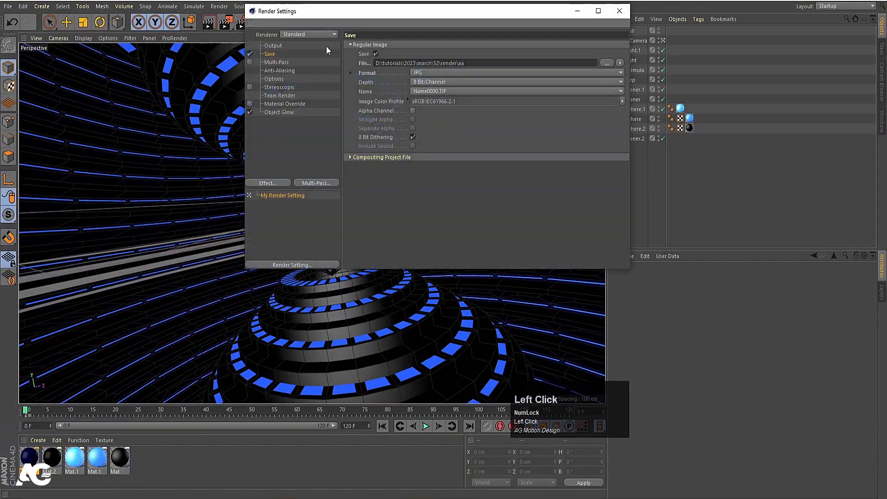
left_click(619, 10)
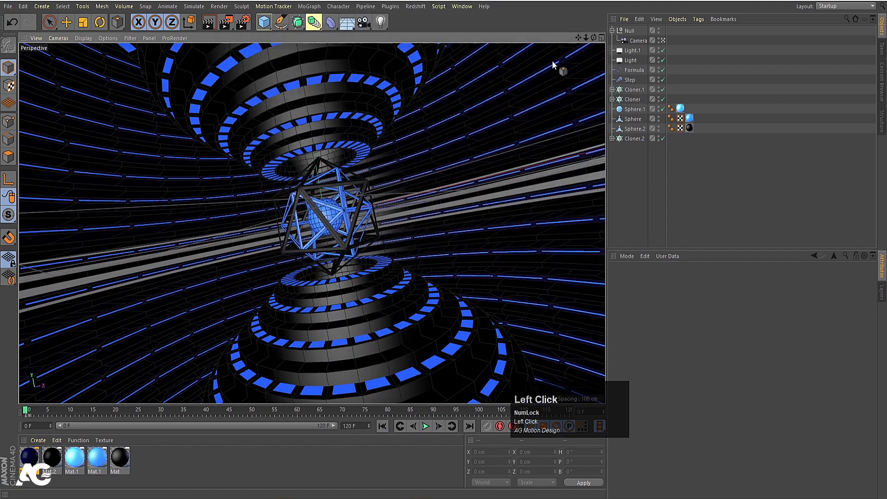
Bring the Picture Viewer with the rendering sequence to the front and move its window fully into view.
key("1")
mouse_move(355, 496)
left_click(375, 470)
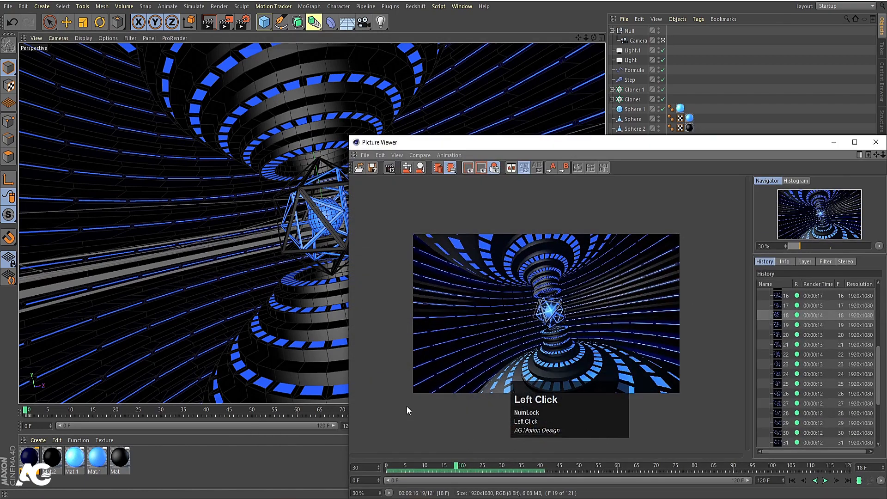
left_click_drag(513, 138, 443, 70)
scroll(378, 253, "down", 3)
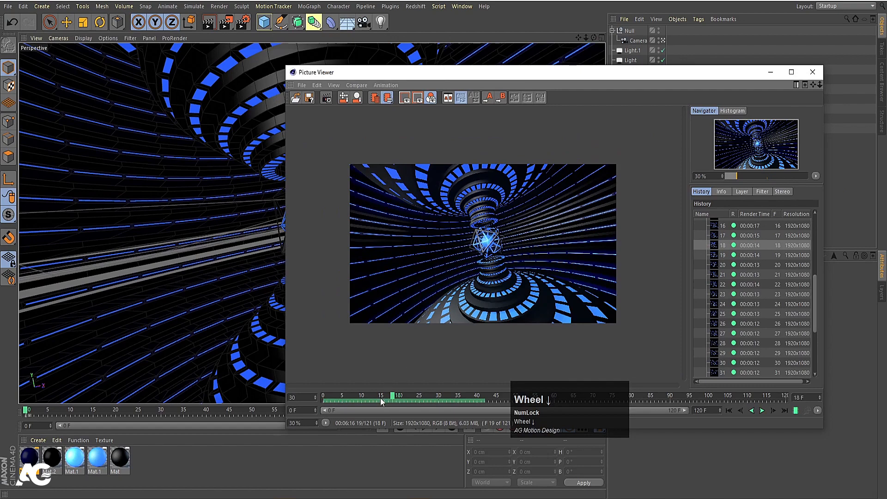
Scrub through the rendered frames and examine the render times of frames 41 and 42 in the history.
left_click_drag(366, 398, 515, 385)
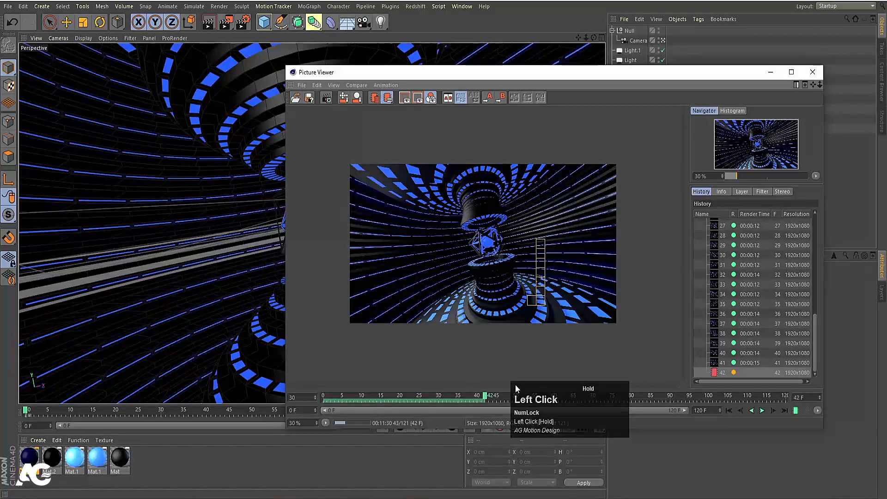
scroll(743, 369, "down", 2)
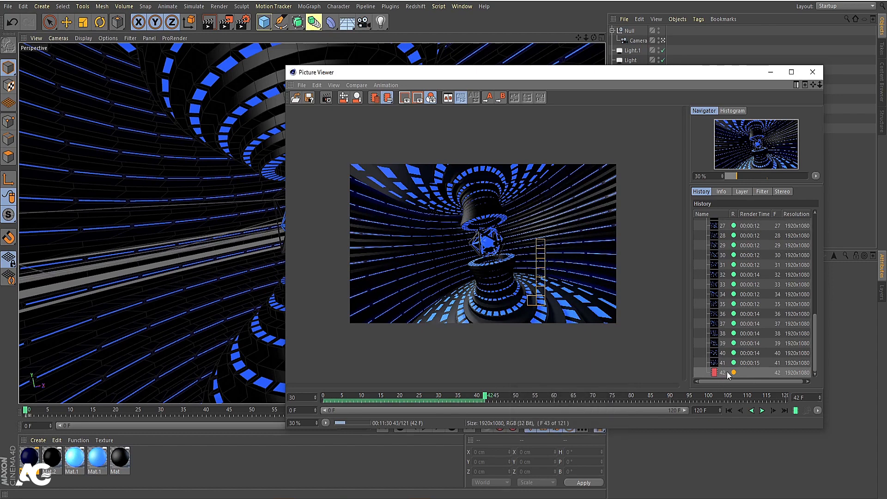
left_click(761, 362)
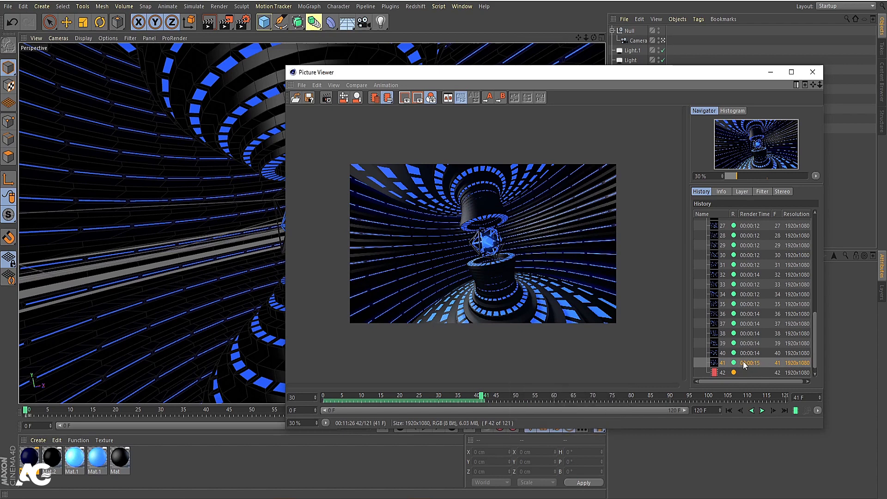
scroll(752, 362, "down", 1)
left_click(757, 362)
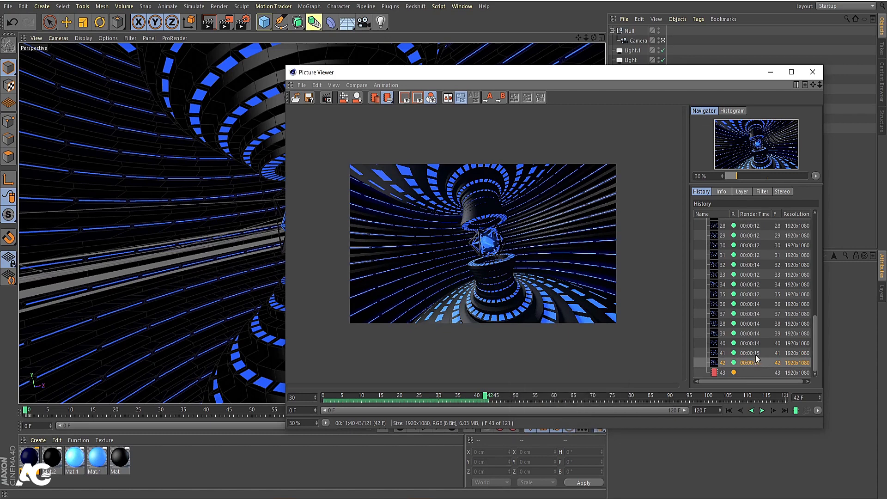
left_click(756, 354)
scroll(764, 319, "up", 6)
scroll(769, 249, "down", 6)
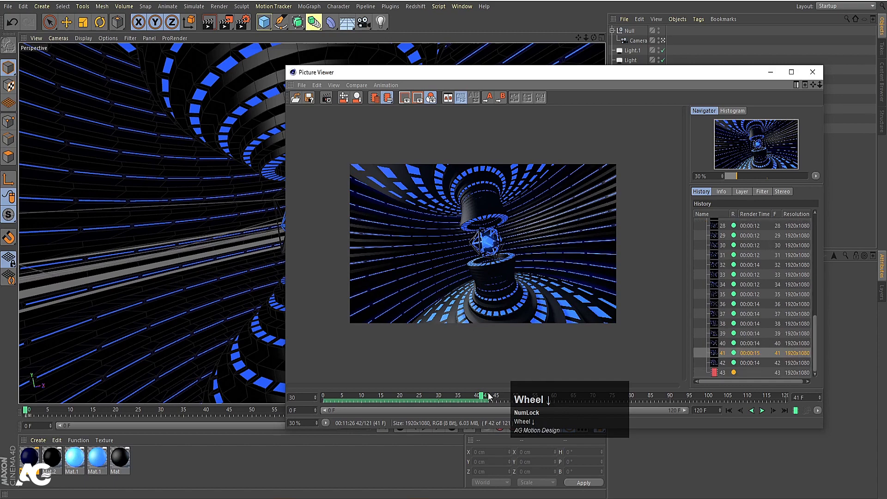
left_click_drag(483, 398, 501, 398)
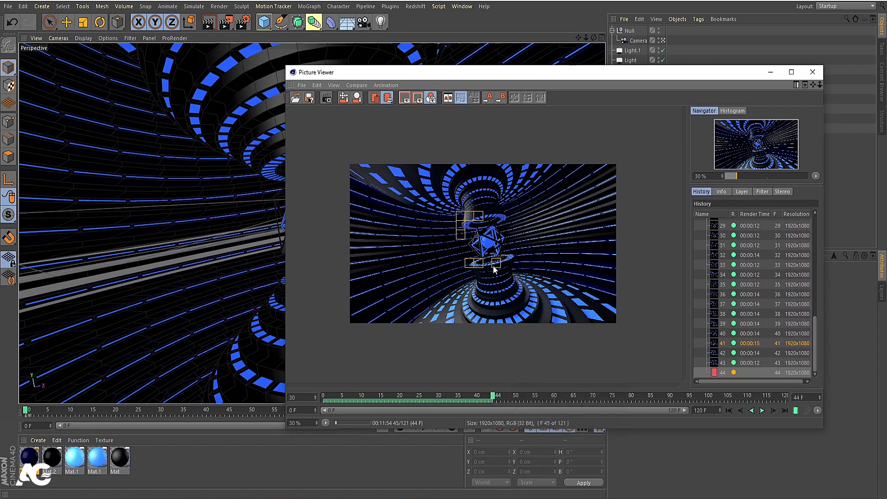
Rewind the finished 0–120 frame render to its beginning and play it back in the Picture Viewer.
scroll(494, 264, "up", 1)
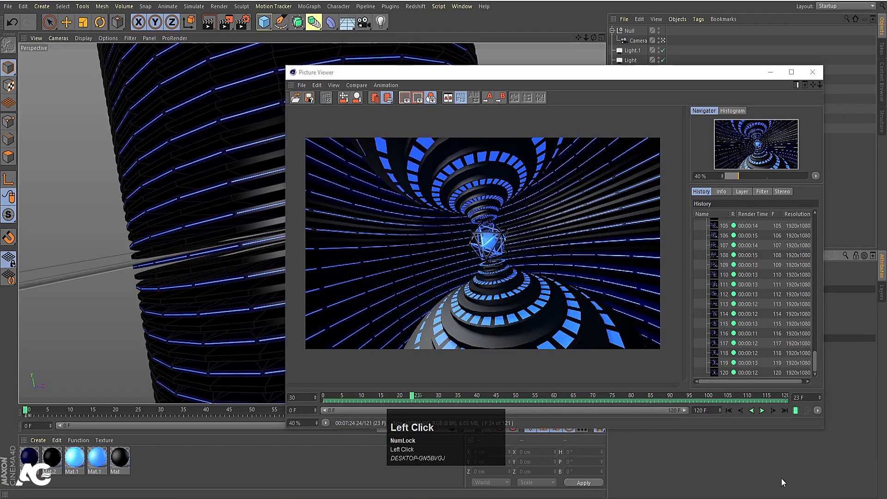
left_click_drag(412, 396, 303, 401)
key("space")
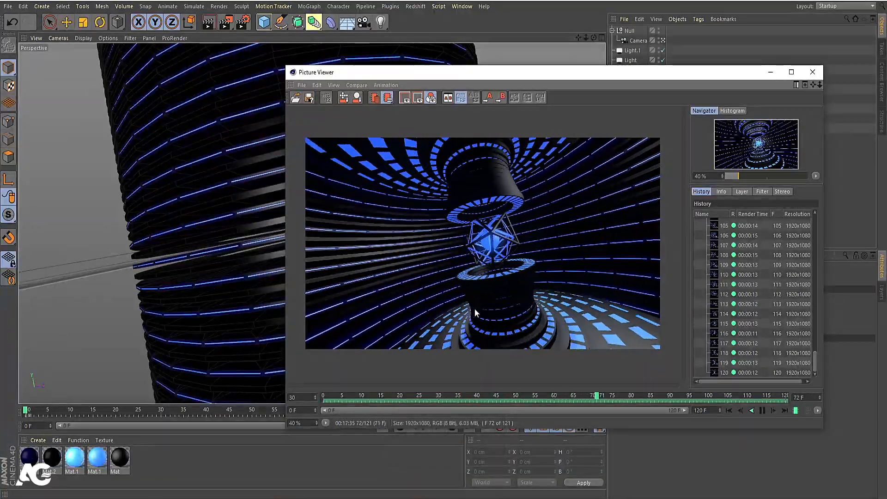
Play and pause the rendered animation in the Picture Viewer and examine it at 40% and 50% zoom.
scroll(766, 298, "down", 2)
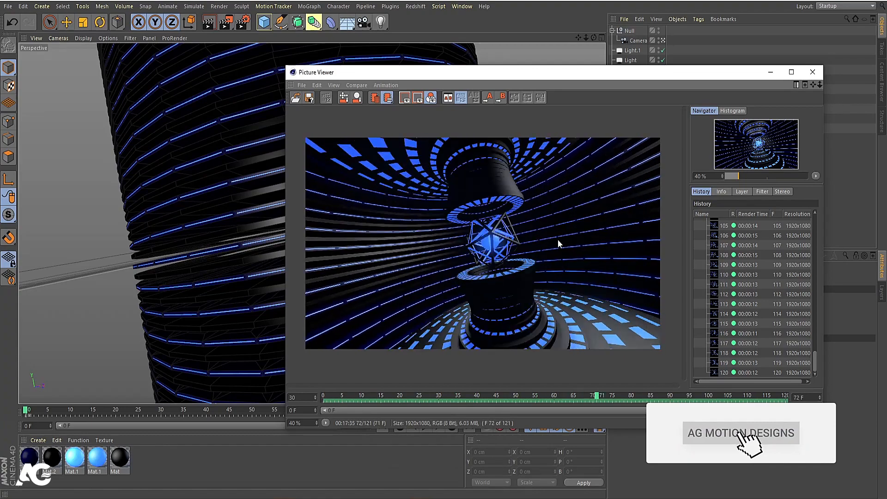
key("space")
scroll(483, 247, "up", 2)
key("space")
scroll(485, 250, "down", 1)
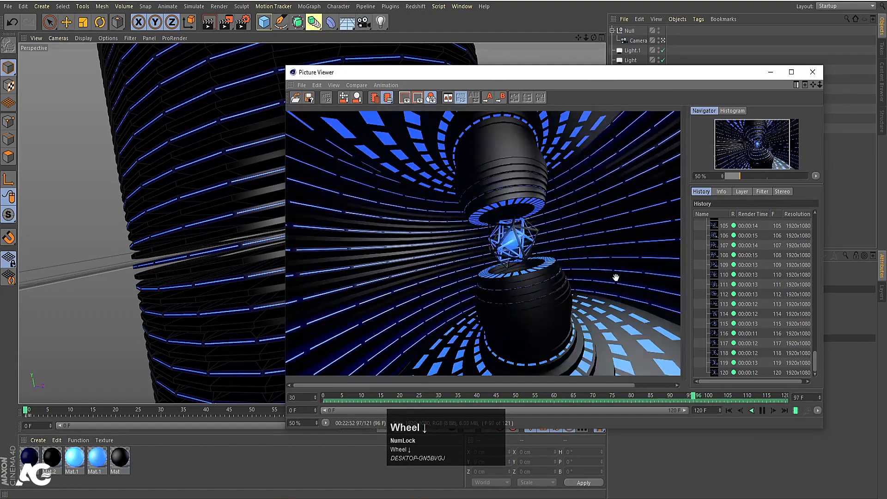
key("space")
scroll(514, 258, "down", 1)
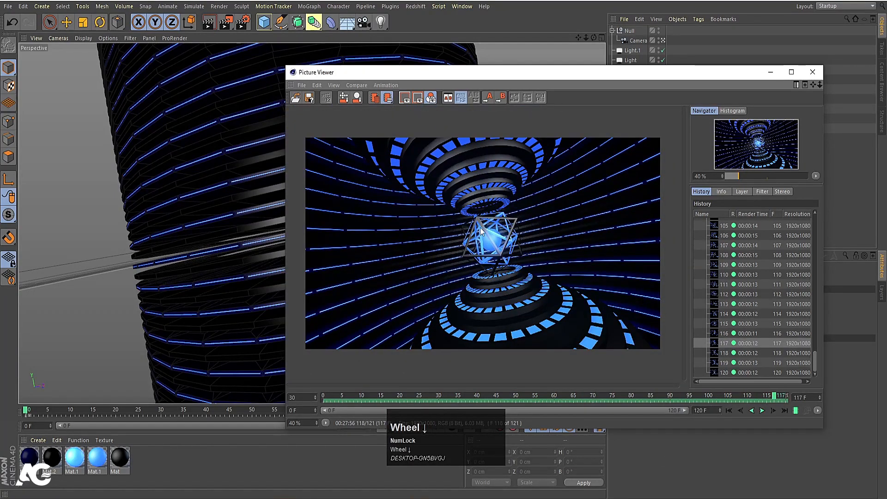
key("space")
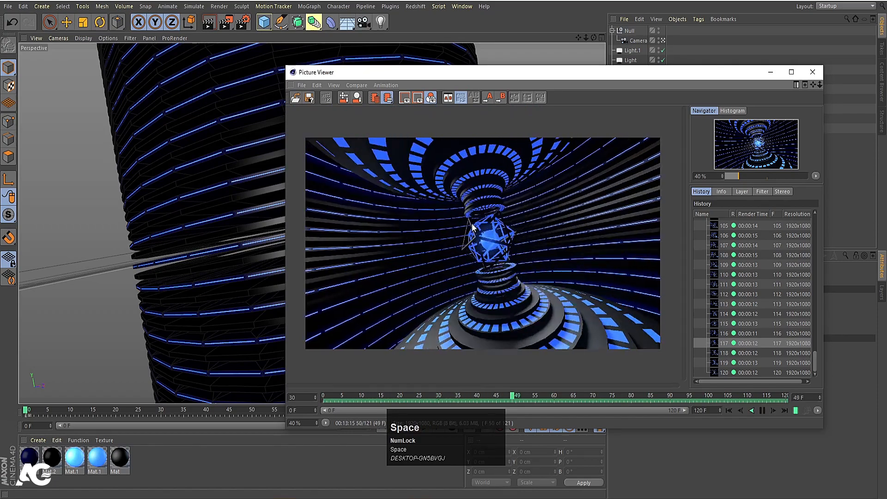
key("space")
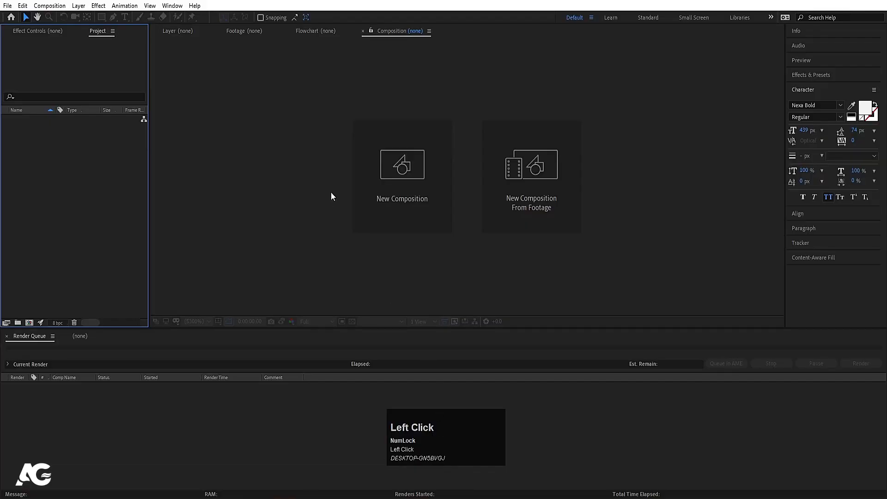
In After Effects, create a 1920x1080, 30 fps composition named Main Animation with a 10-second duration.
left_click(375, 167)
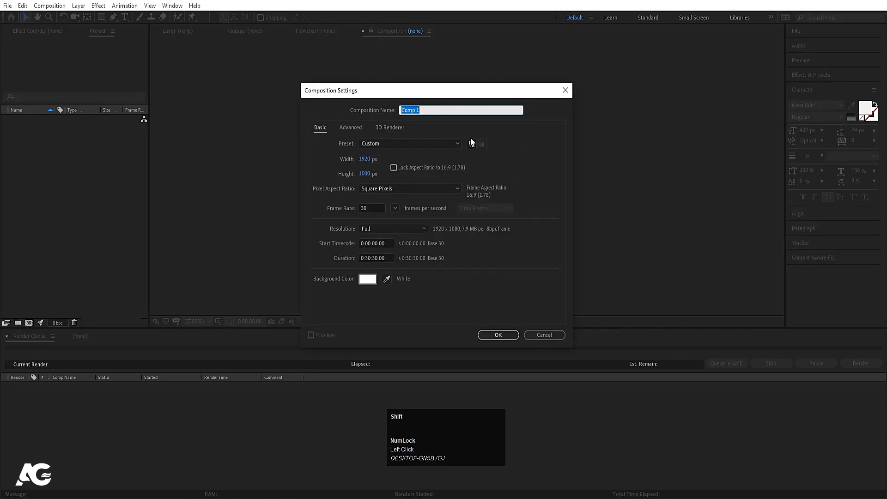
type("Main Animation")
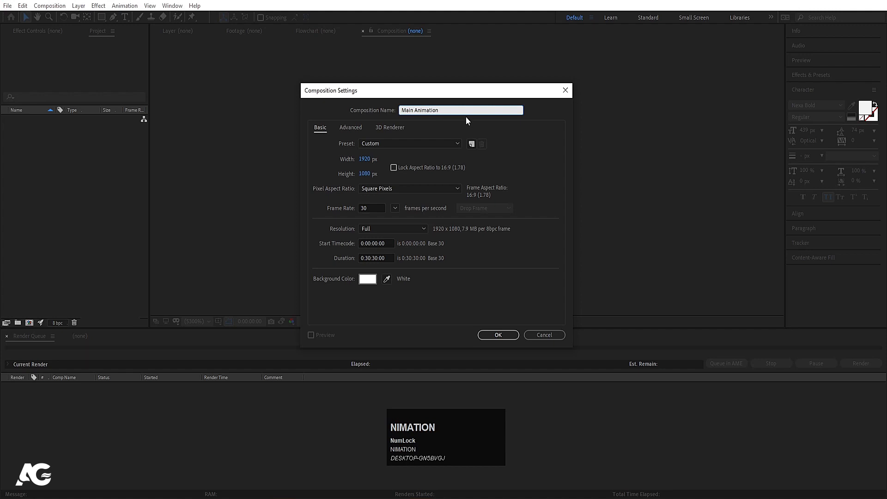
left_click(367, 259)
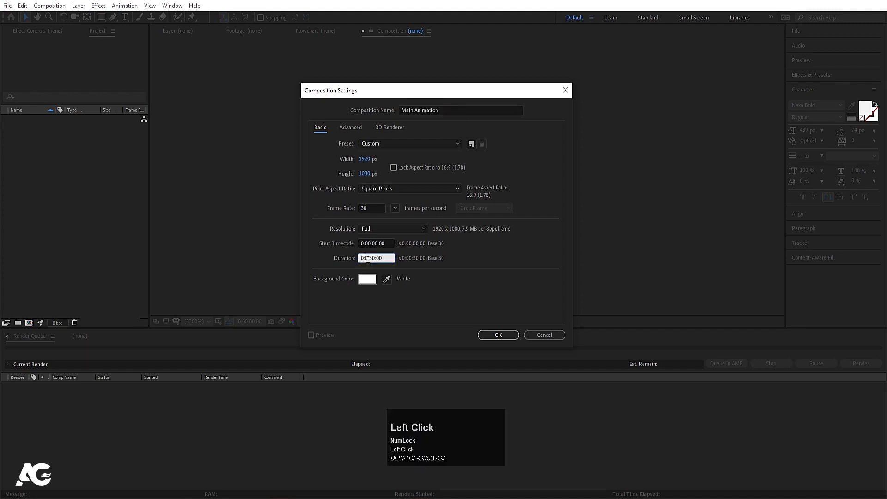
left_click(372, 258)
key("Return")
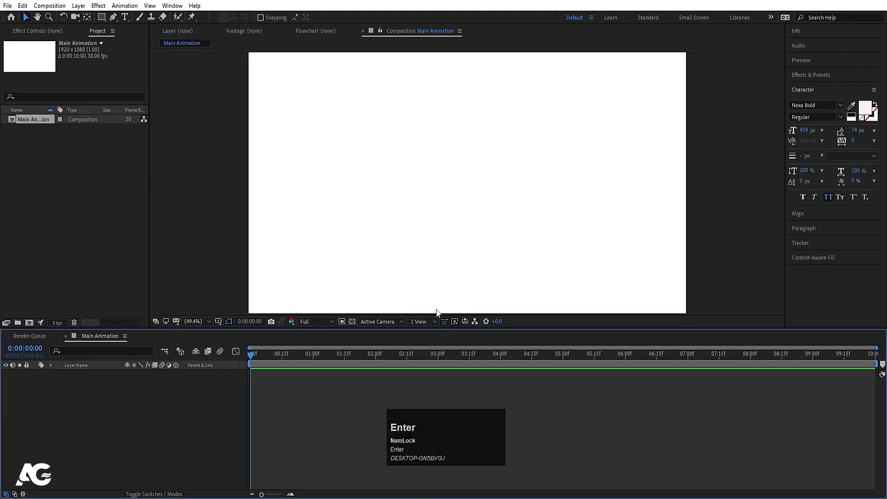
Import the rendered frames from the render folder as a JPEG sequence starting at aa0000.
key("ctrl+i")
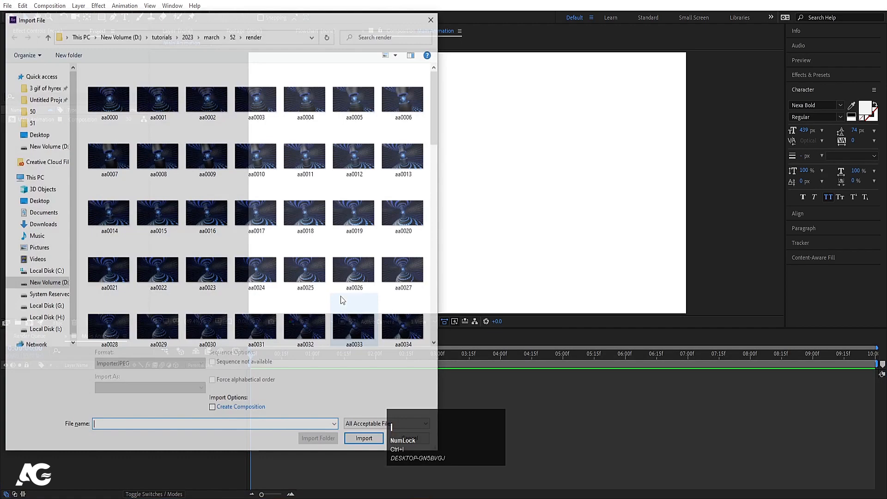
scroll(234, 227, "down", 10)
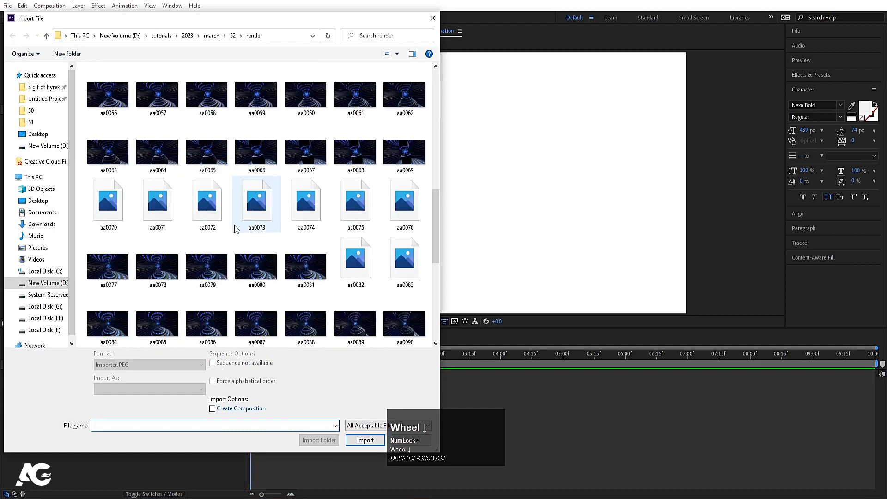
scroll(234, 229, "up", 10)
scroll(234, 228, "down", 9)
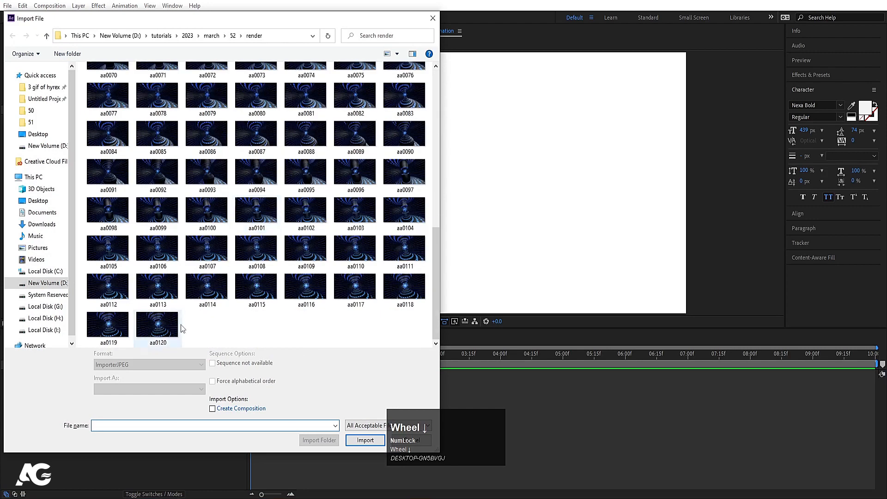
scroll(162, 325, "up", 10)
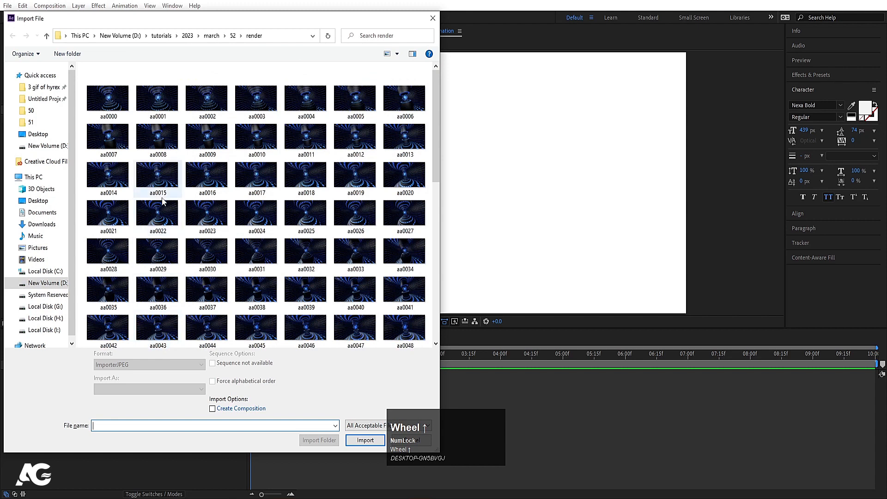
left_click(102, 110)
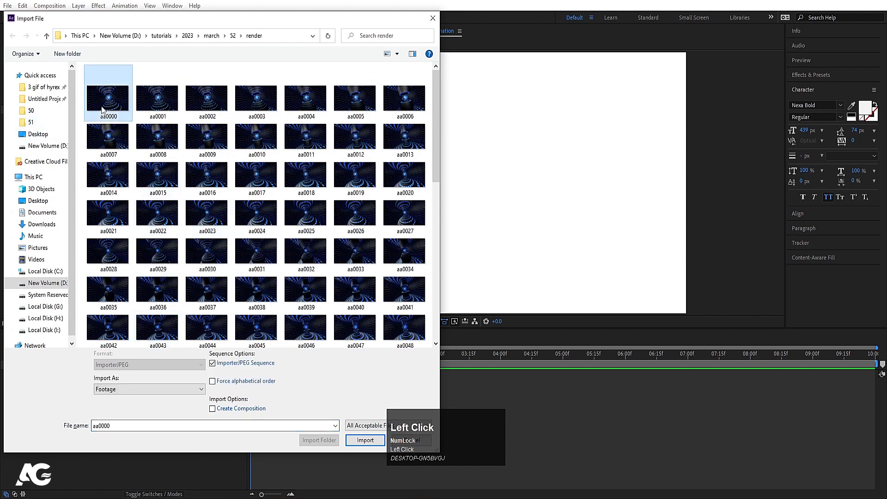
key("Num_Lock")
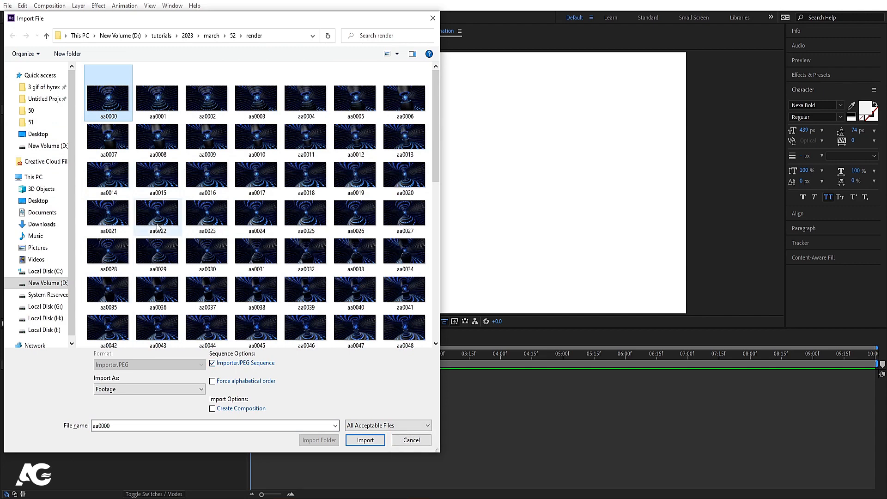
scroll(199, 220, "down", 1)
scroll(200, 220, "up", 1)
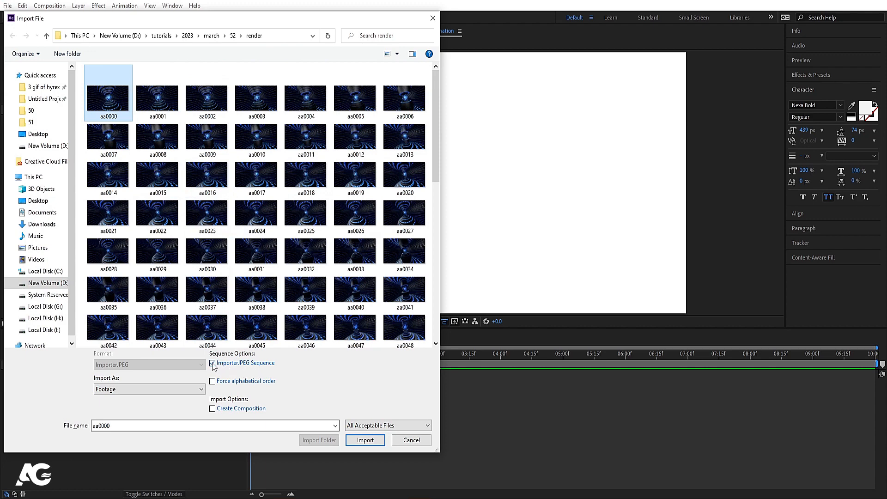
left_click(365, 440)
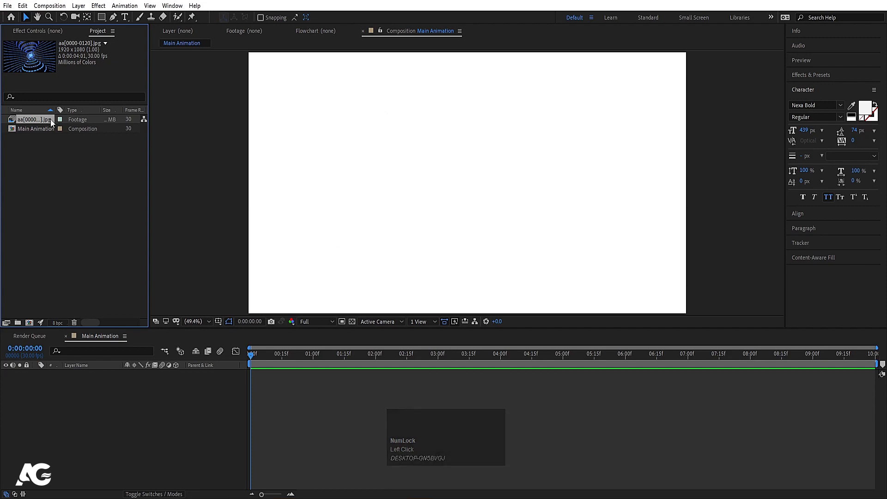
Add the imported image sequence to the Main Animation timeline and preview its opening frames.
left_click_drag(51, 119, 131, 431)
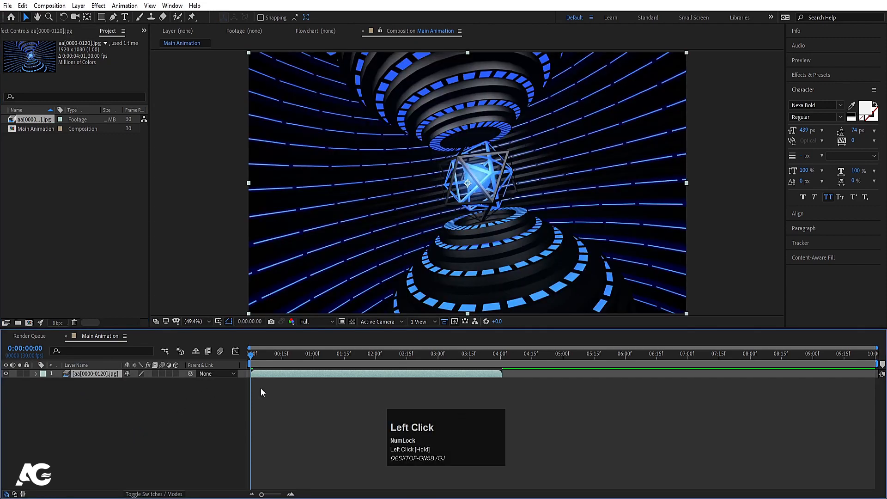
key("space")
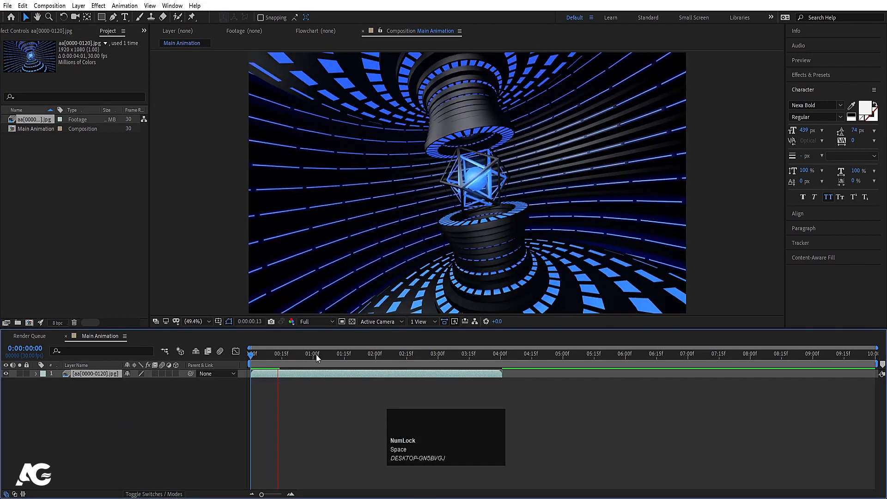
key("space")
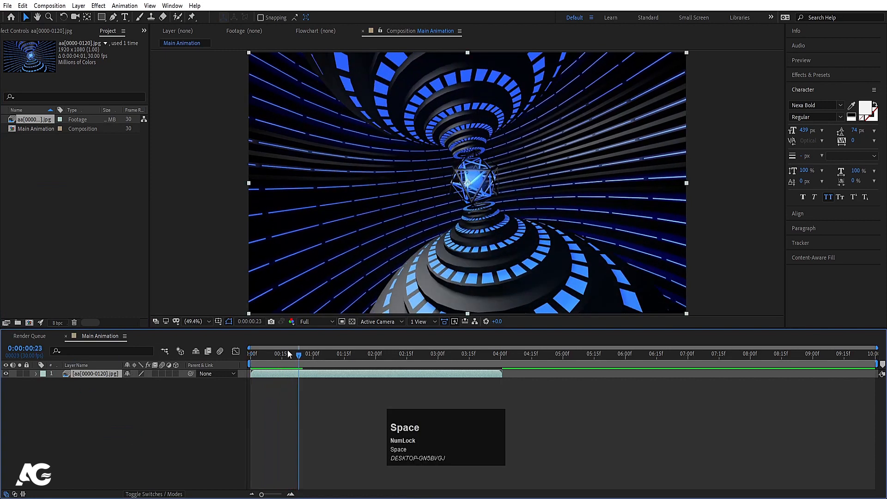
Trim the work area to the end of the image sequence at about 4 seconds and preview that range.
left_click(276, 350)
left_click_drag(273, 356, 500, 379)
key("space")
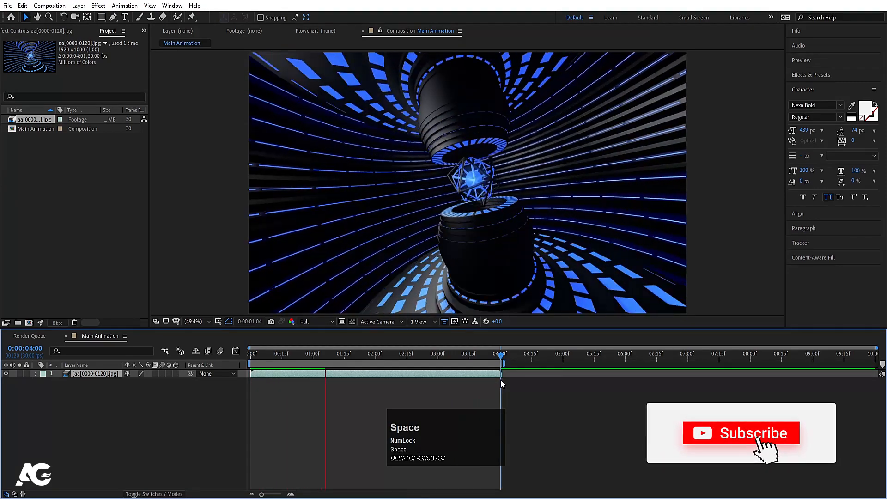
left_click(288, 353)
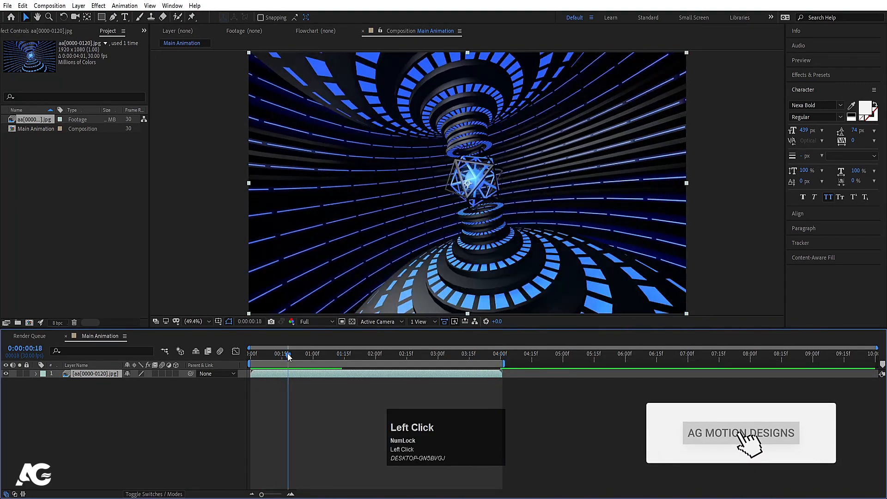
Add an adjustment layer above the image sequence in Main Animation.
left_click(109, 448)
right_click(111, 445)
left_click(136, 315)
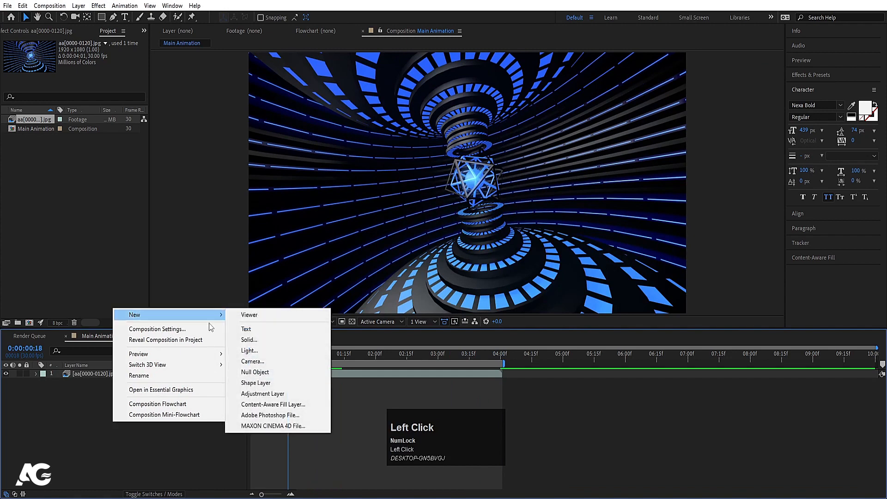
left_click(252, 393)
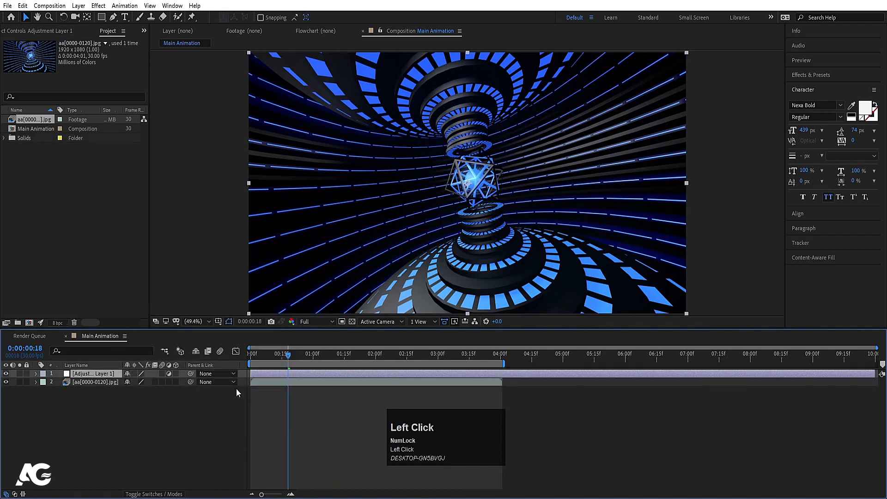
Search the effects and presets for "col" and apply the Colorize - blue wash preset to the adjustment layer.
left_click(806, 74)
left_click(806, 88)
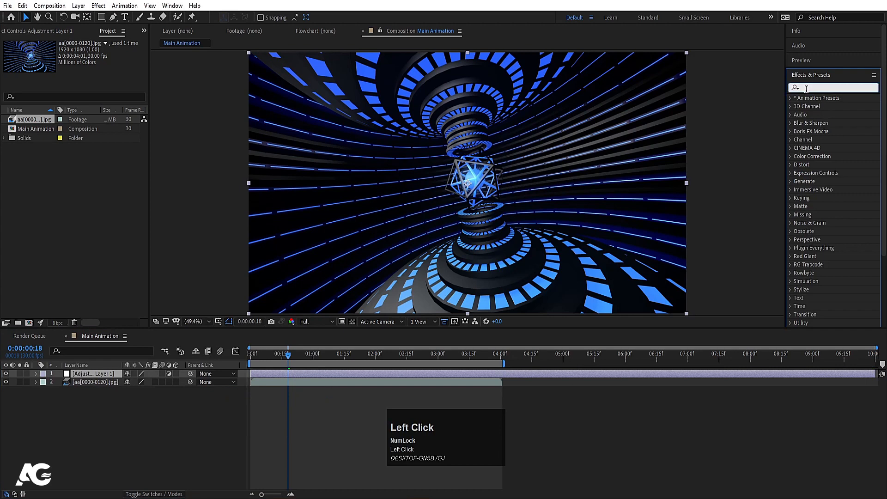
type("col")
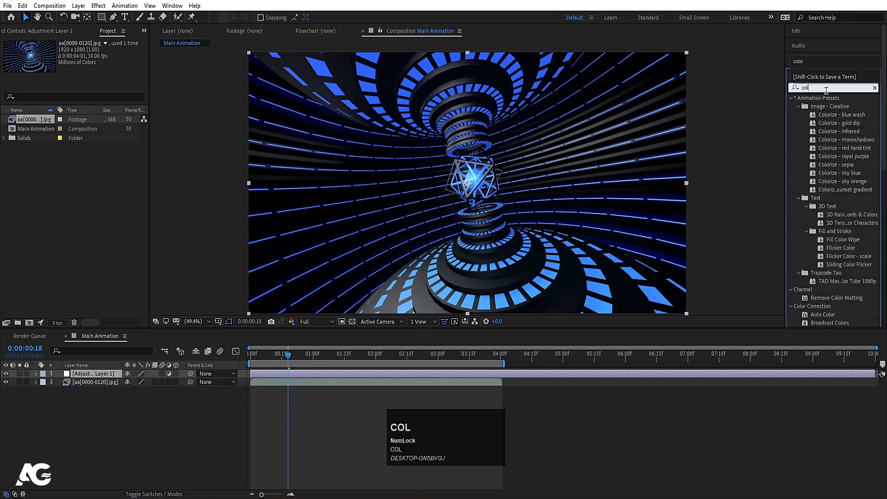
left_click(826, 116)
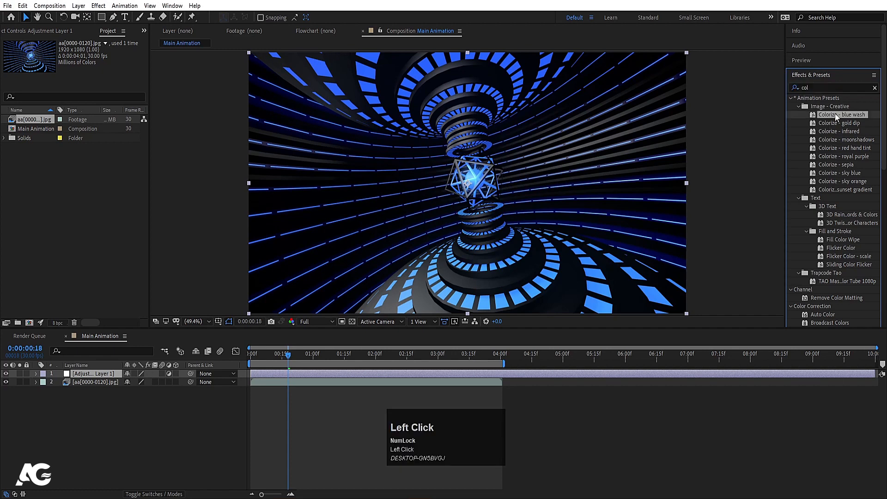
double_click(835, 114)
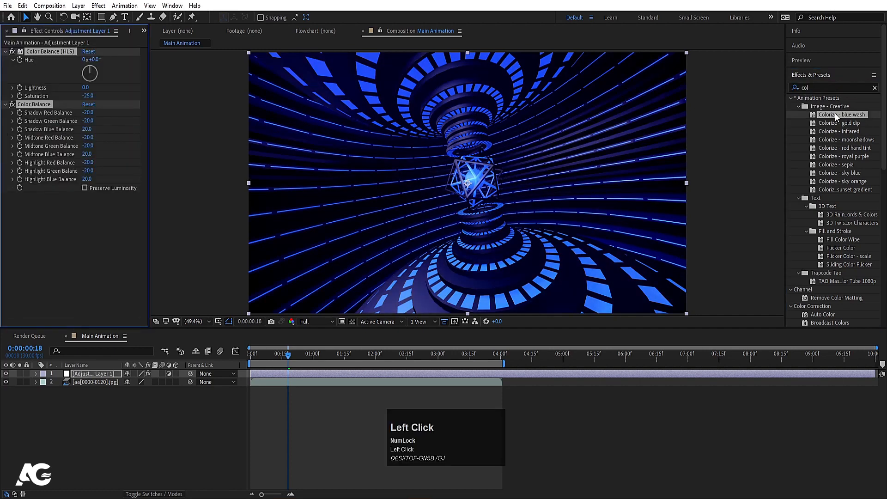
Preview the blue-graded animation in the composition and examine it at 25% and 50% magnification.
scroll(491, 226, "up", 1)
scroll(490, 227, "down", 3)
key("space")
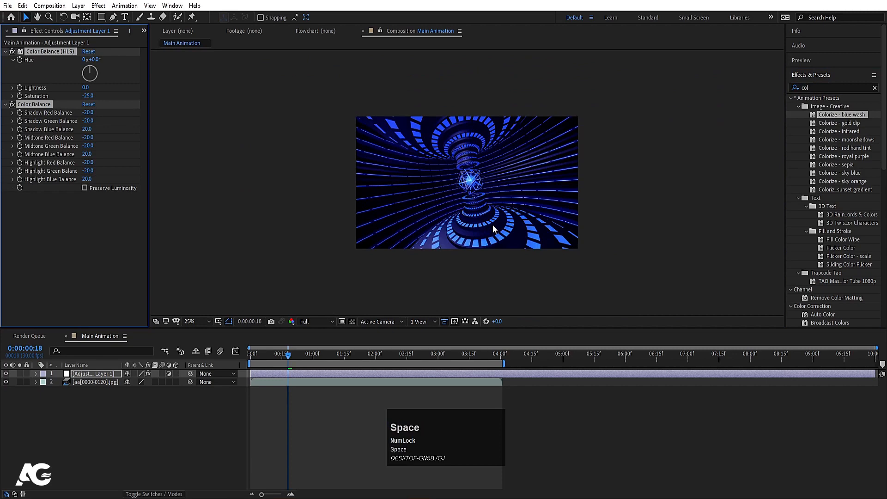
scroll(492, 224, "up", 2)
key("space")
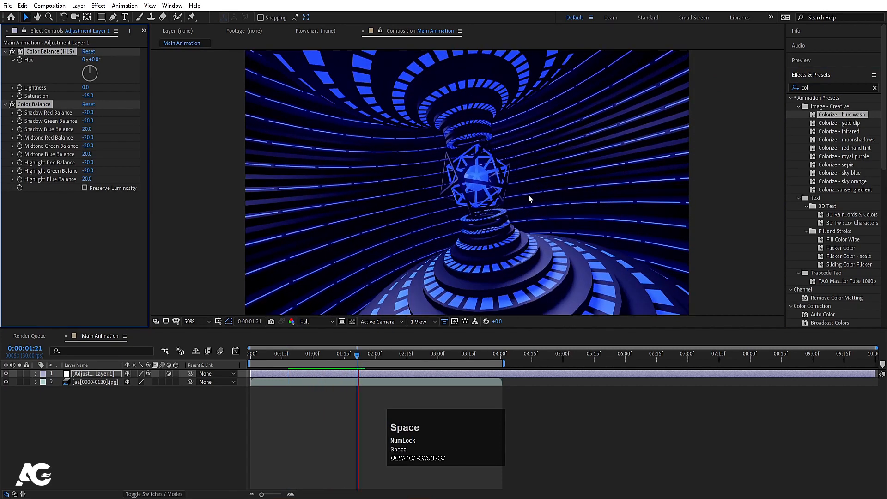
Try a different Hue in the adjustment layer's Color Balance (HLS) effect and undo the change.
left_click(33, 51)
mouse_move(90, 66)
left_mouse_down()
mouse_move(97, 75)
mouse_move(81, 81)
mouse_move(90, 67)
mouse_move(86, 76)
left_mouse_up()
key("ctrl+z")
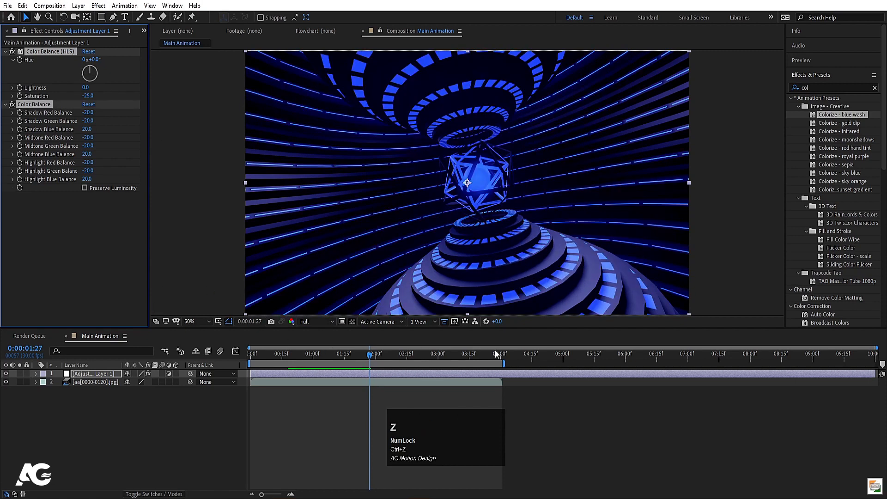
Duplicate the image sequence layer, place the copy directly after the original, and extend the work area to the copy's end.
left_click(484, 382)
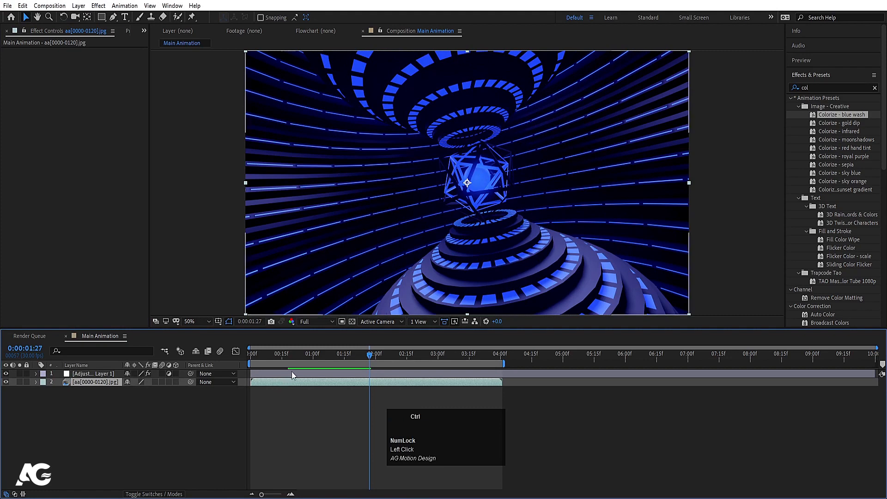
key("ctrl+d")
left_click_drag(260, 383, 758, 399)
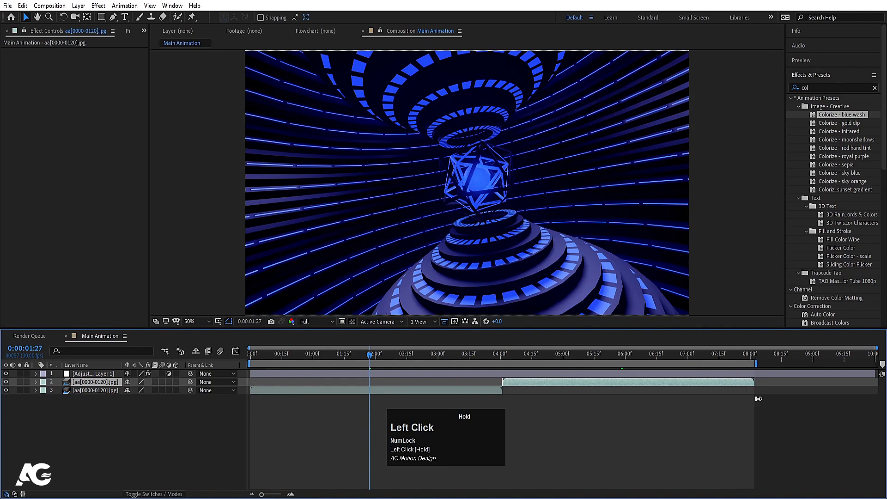
Preview the animation from 0:00:04:00 to check the loop where the two image sequence layers meet.
key("space")
left_click(498, 361)
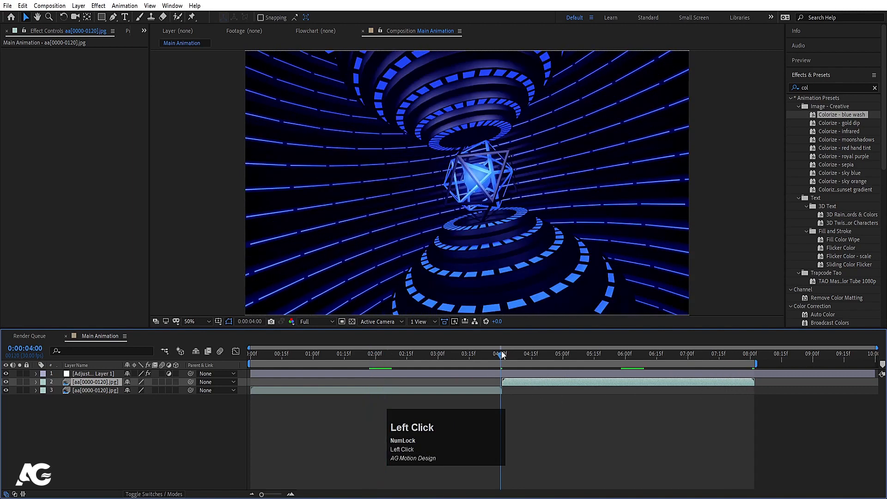
key("space")
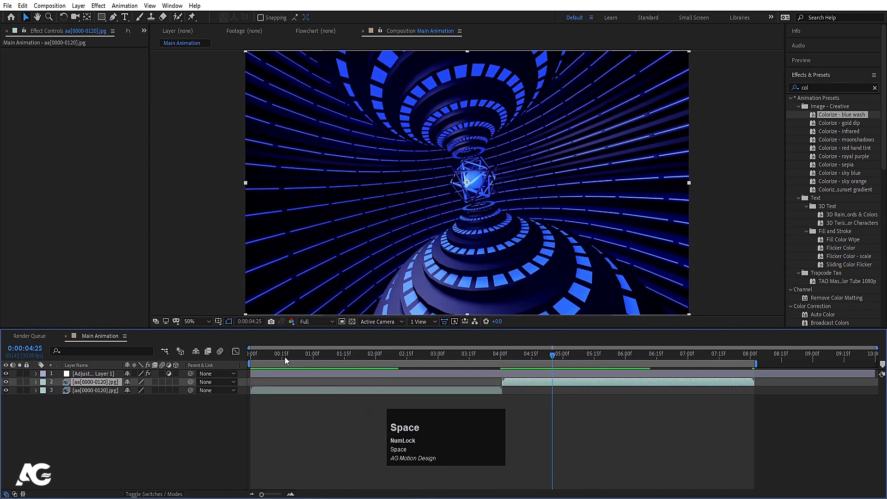
Keyframe the adjustment layer's Color Balance (HLS) Hue from 0° at 0:00:00:00 to one full revolution at 0:00:08:01.
left_click(284, 357)
left_click(91, 374)
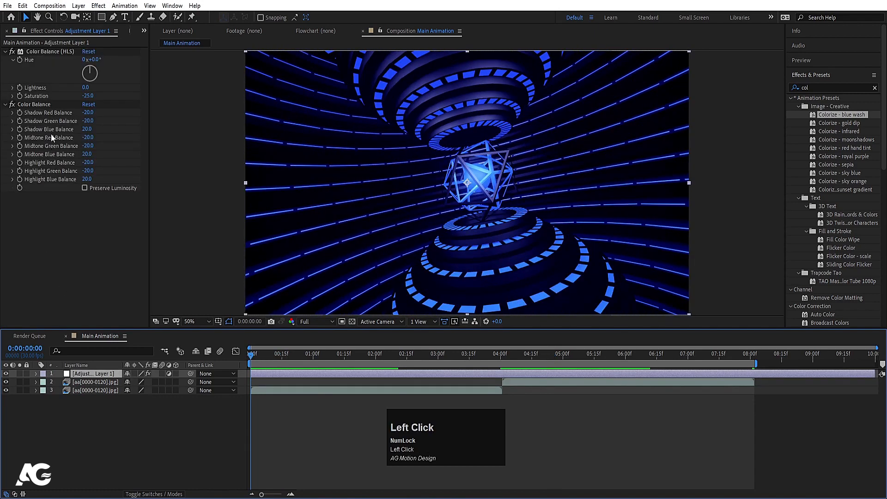
left_click(21, 60)
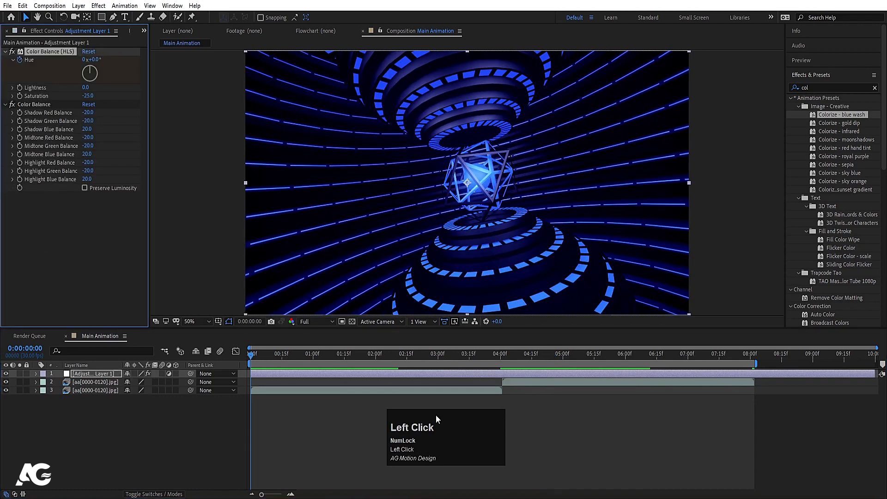
key("u")
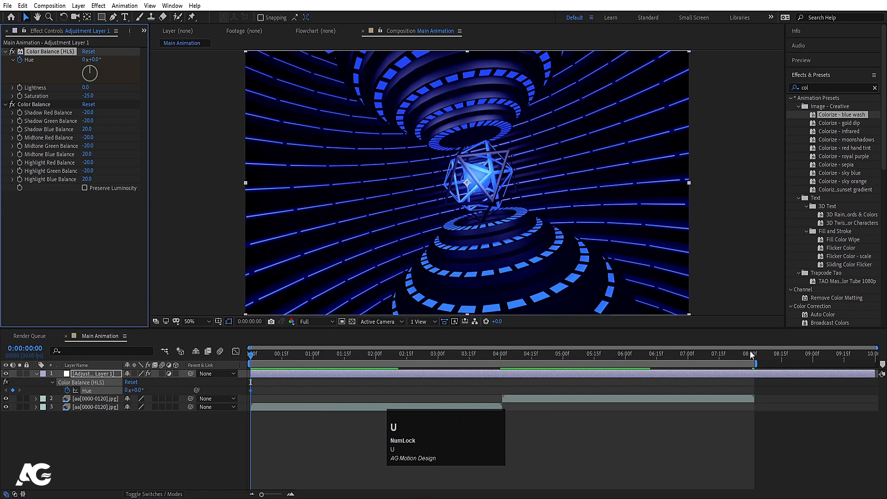
left_click_drag(750, 354, 753, 354)
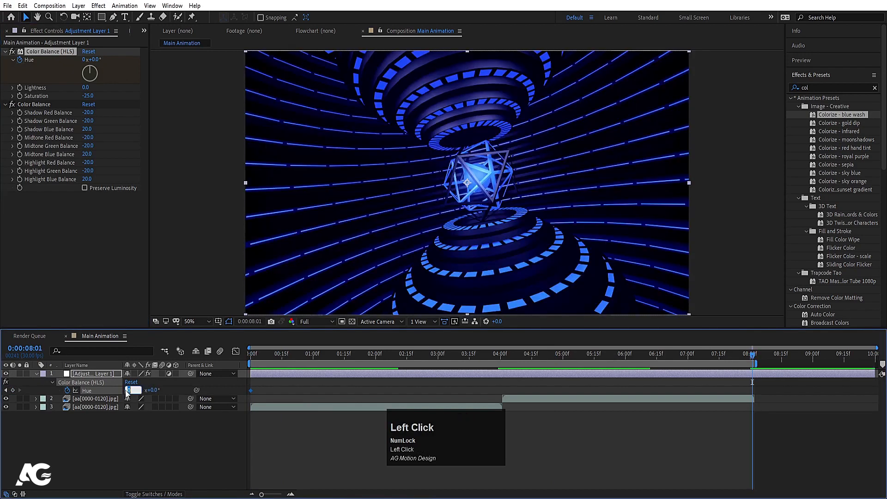
key("Return")
Preview the hue-cycling animation from the start of the composition.
left_click(253, 355)
key("space")
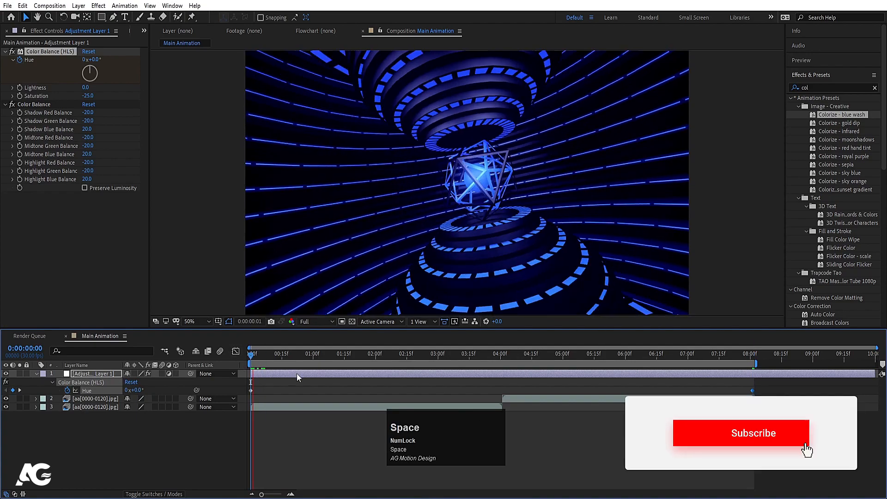
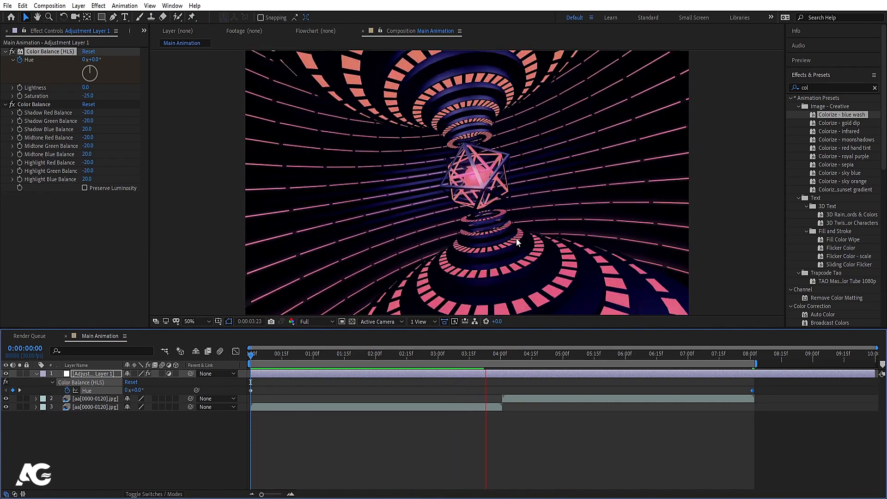
key("space")
Add a second adjustment layer on top and apply the CC Lens effect to it.
left_click(172, 467)
right_click(148, 445)
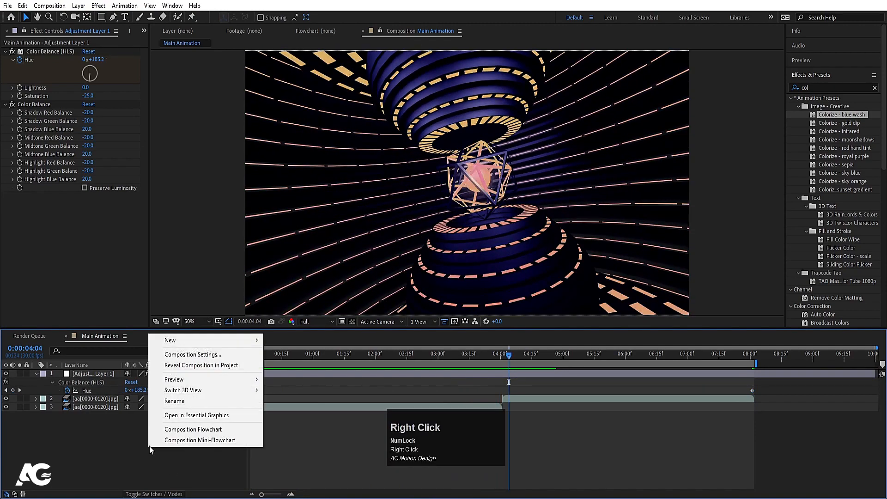
left_click(176, 342)
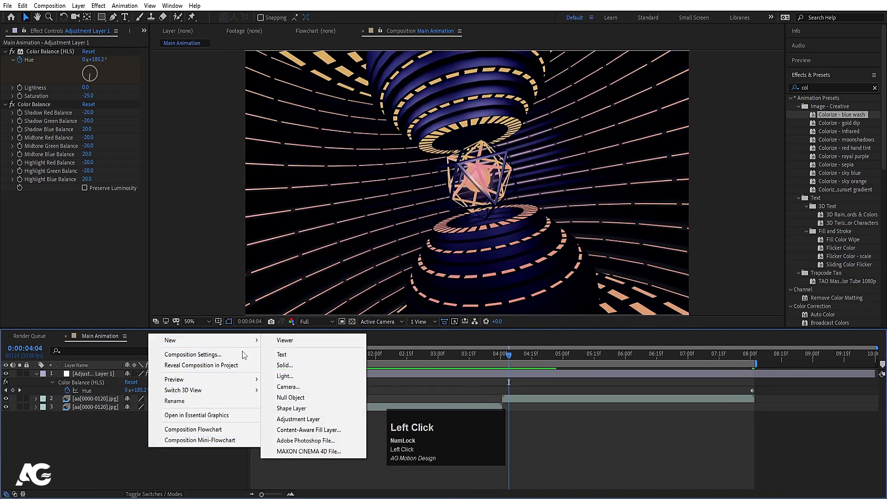
left_click(296, 418)
left_click(815, 87)
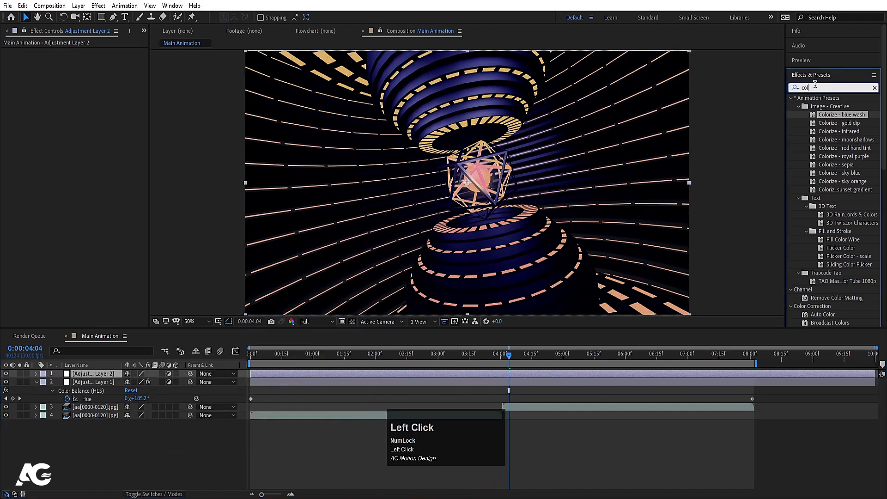
key("ctrl+a")
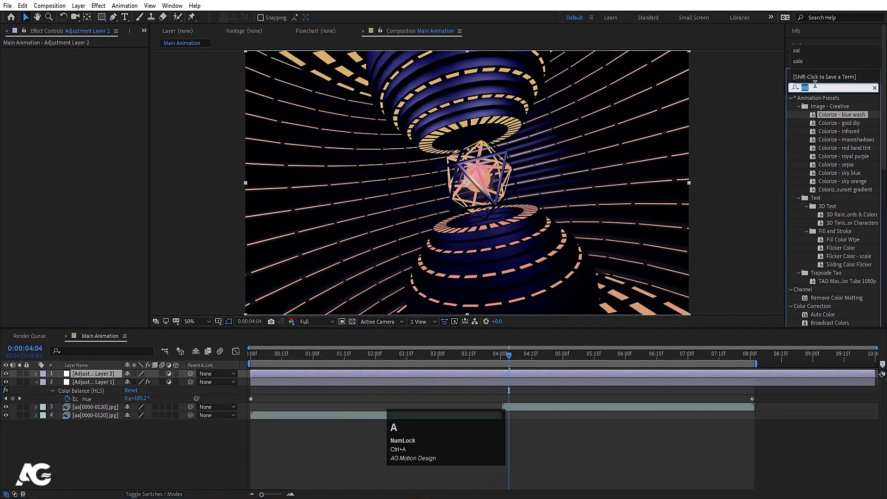
key("BackSpace")
type("ll")
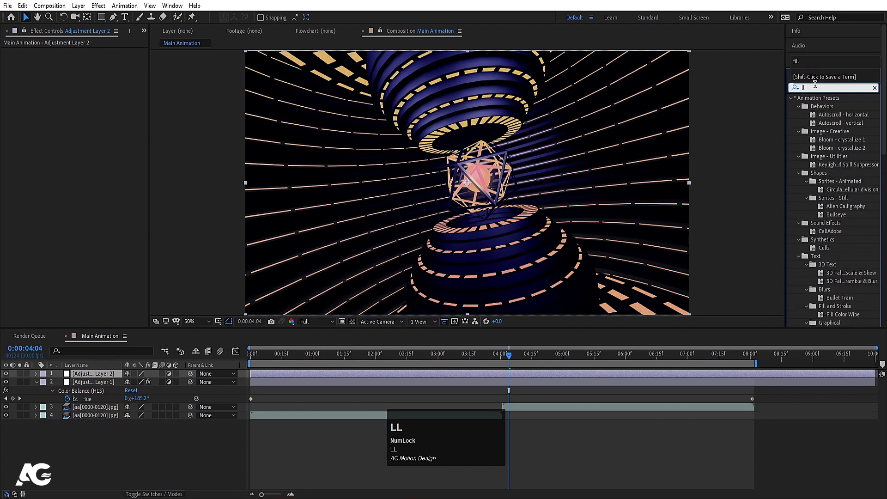
type("len")
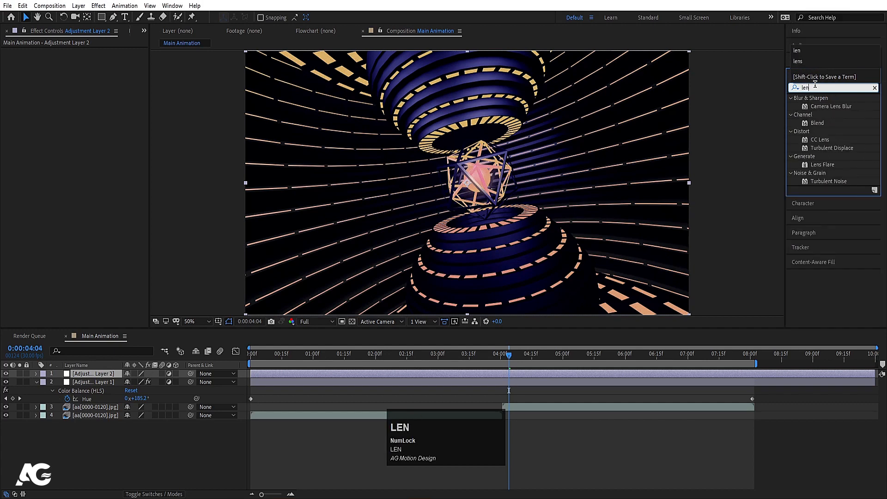
double_click(811, 138)
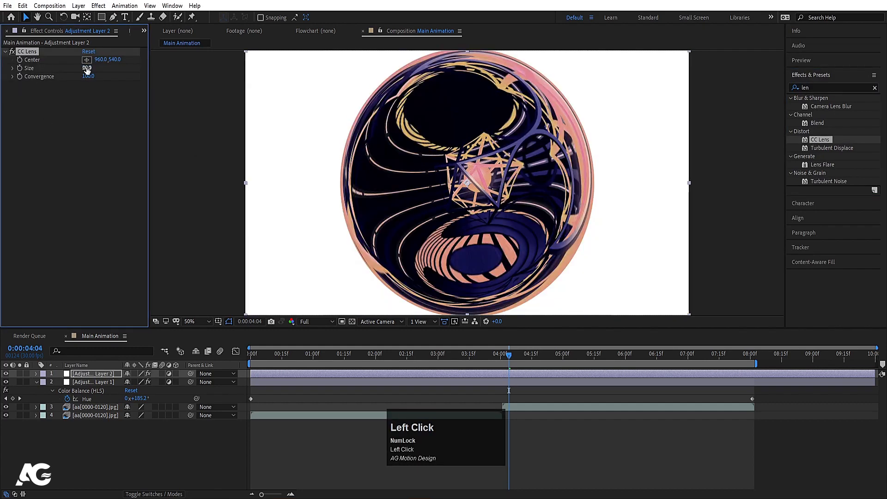
Try a CC Lens Size of 161, preview the animation, and compare the frame with the lens layer hidden and shown.
left_click_drag(87, 68, 132, 59)
key("space")
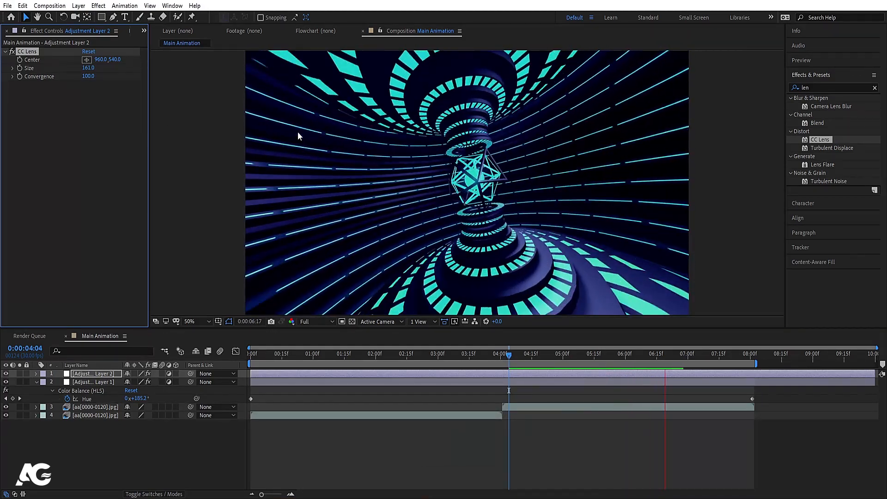
left_click(8, 373)
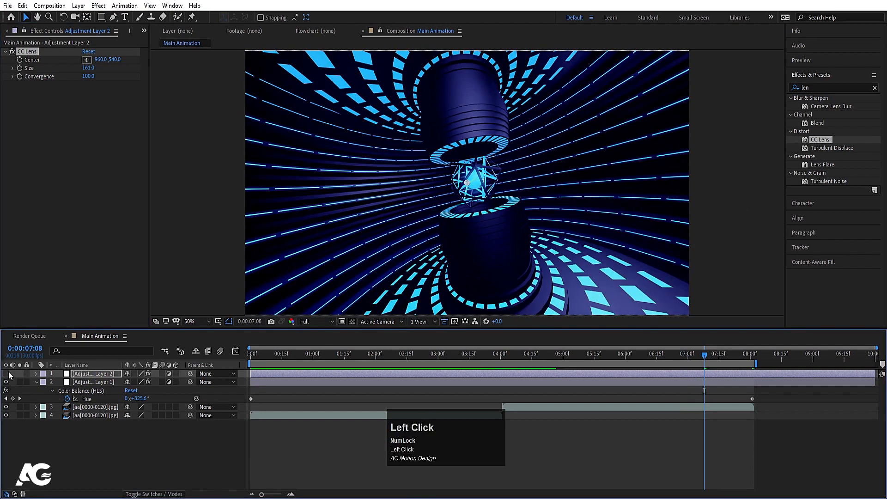
left_click(7, 373)
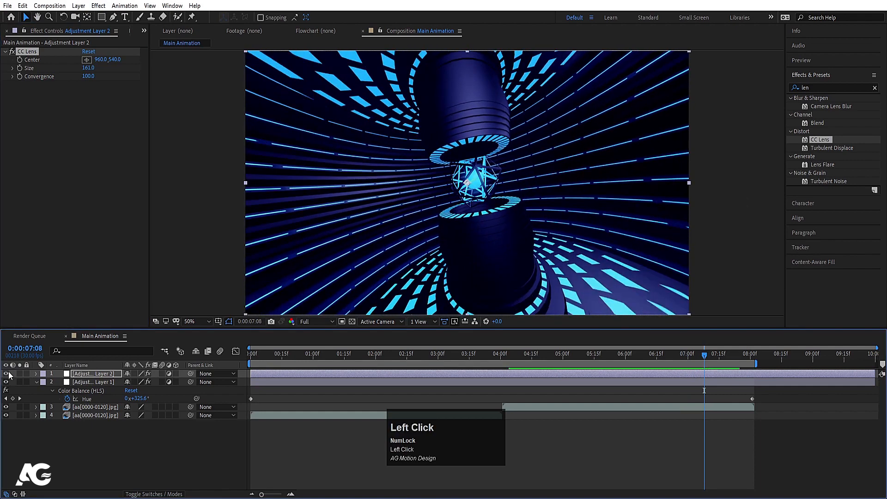
Set the CC Lens Size to 170 and preview the lens distortion from 0:00:00:12.
left_click_drag(93, 69, 78, 71)
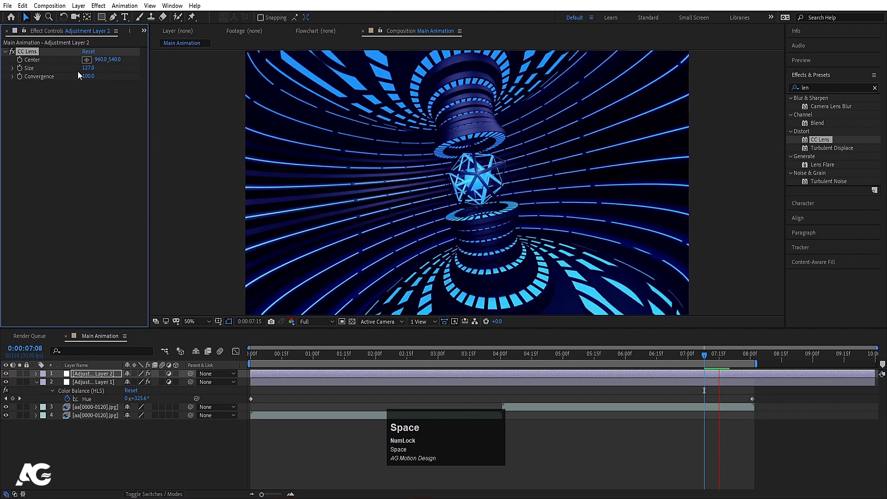
left_click_drag(88, 67, 102, 67)
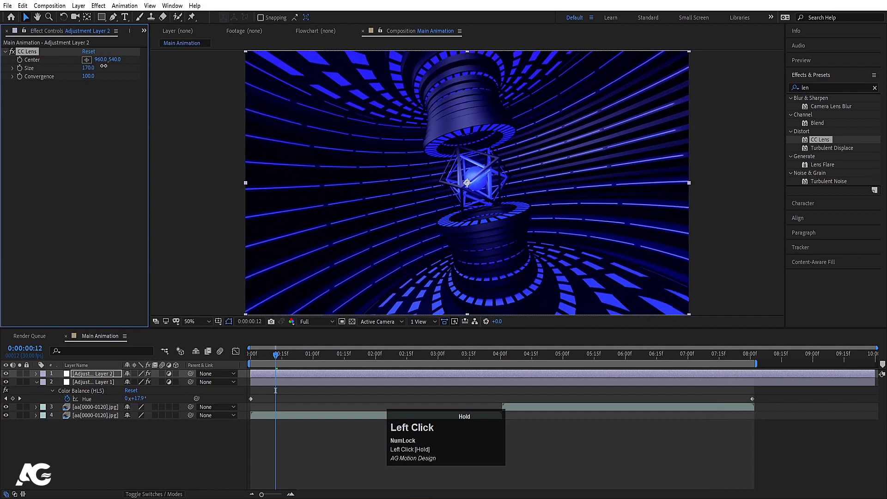
key("space")
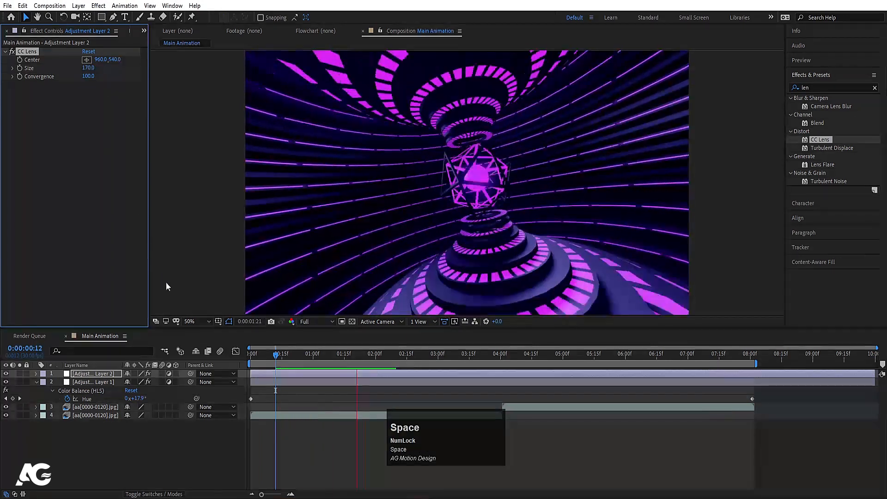
left_click(95, 444)
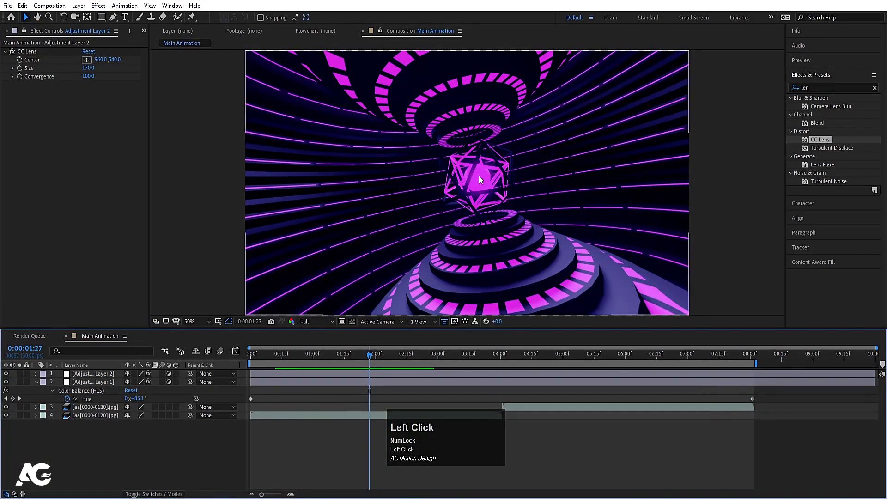
key("space")
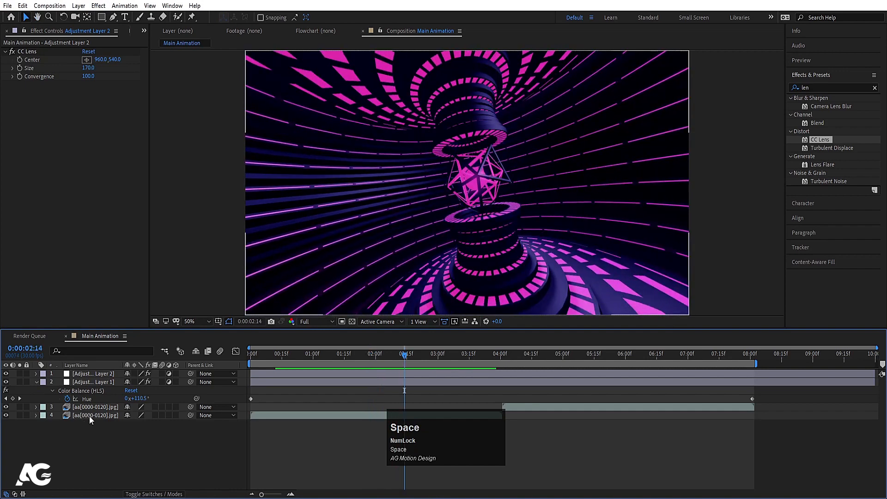
Add a third adjustment layer on top and apply the Brightness & Contrast effect to it.
left_click(90, 416)
right_click(107, 430)
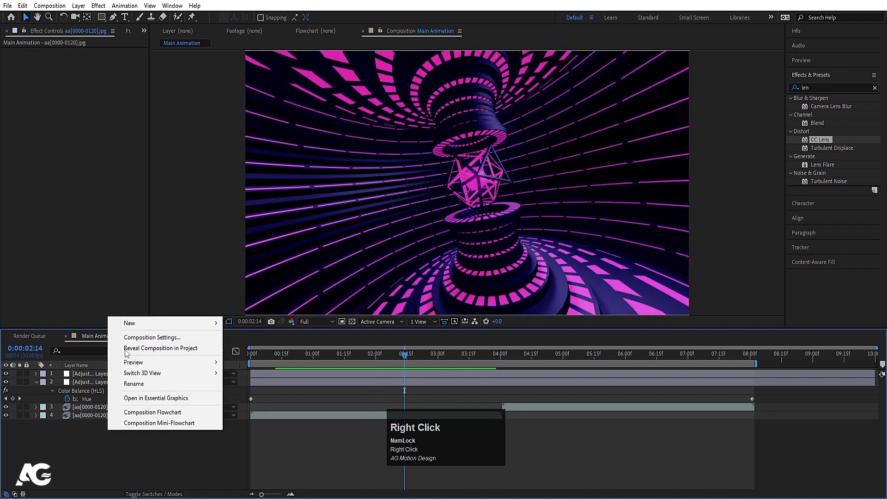
left_click(132, 322)
left_click(242, 401)
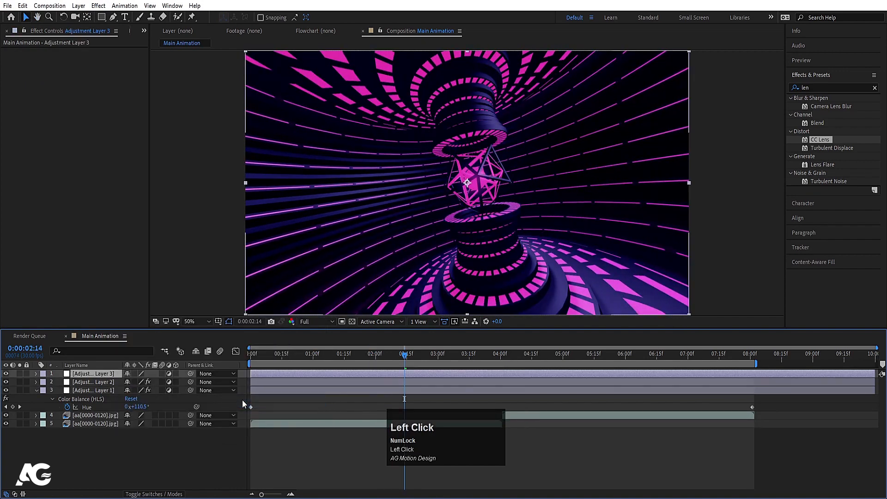
left_click(812, 88)
key("ctrl+a")
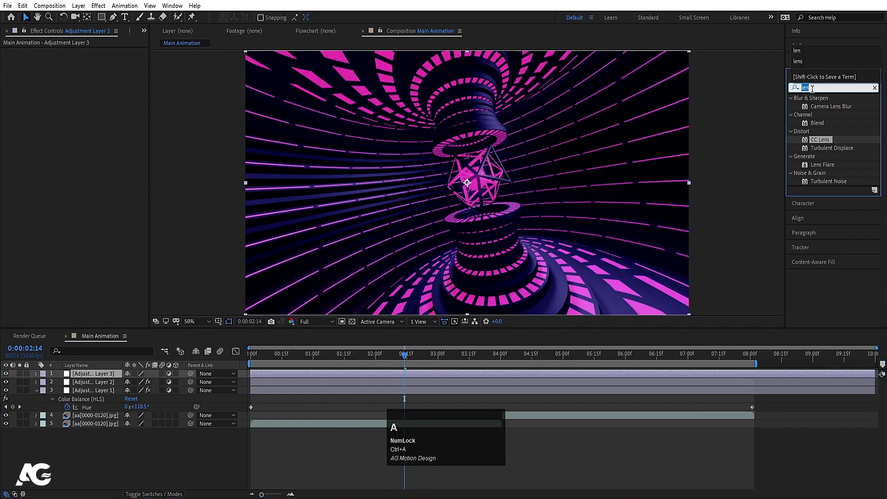
type("bri")
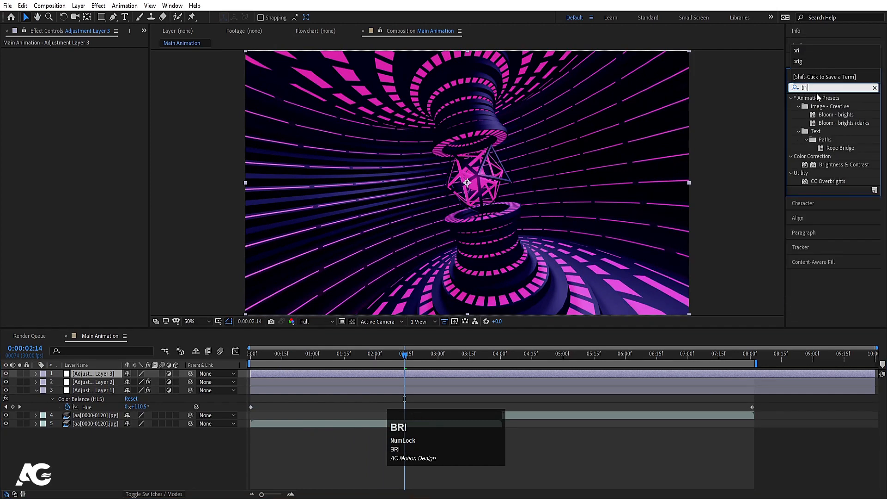
double_click(830, 163)
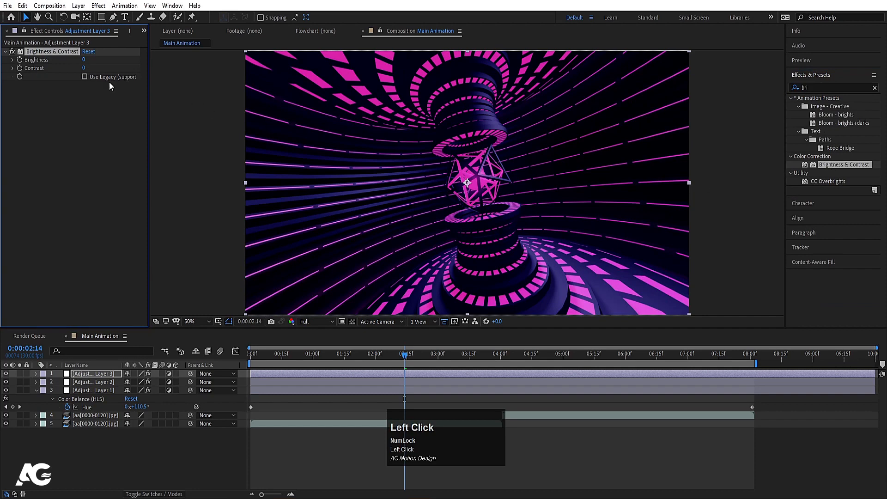
Set Contrast to 100 and Brightness to 32 on the third adjustment layer, and preview the animation.
left_click_drag(117, 68, 151, 68)
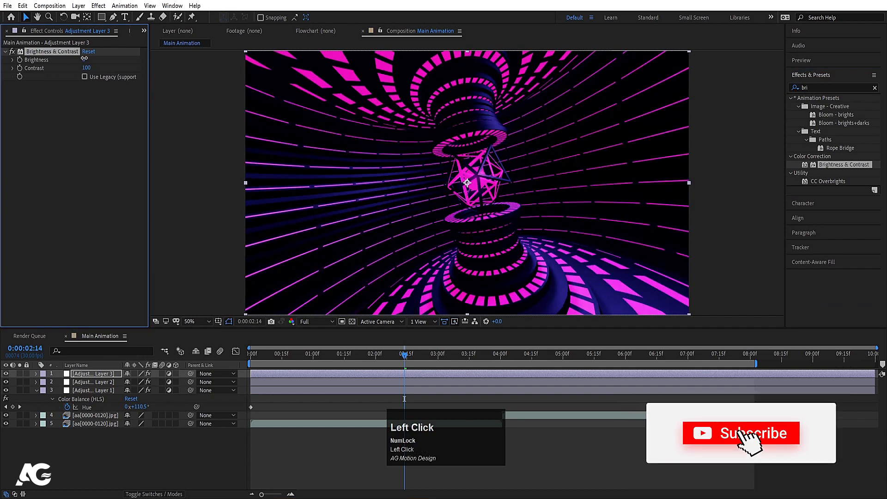
mouse_move(84, 60)
left_mouse_down()
mouse_move(73, 59)
mouse_move(101, 59)
left_mouse_up()
key("space")
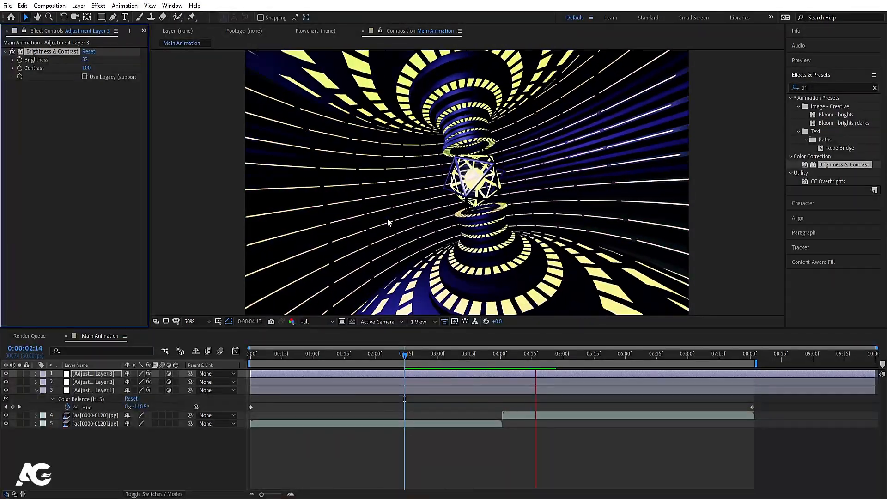
Add a fourth adjustment layer on top and apply the Stylize Glow effect to it.
left_click(218, 478)
right_click(218, 478)
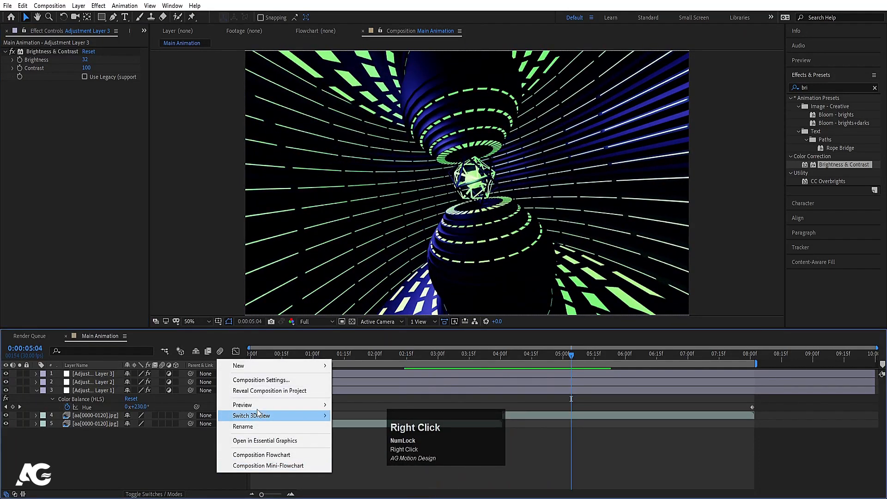
mouse_move(251, 365)
left_click(360, 445)
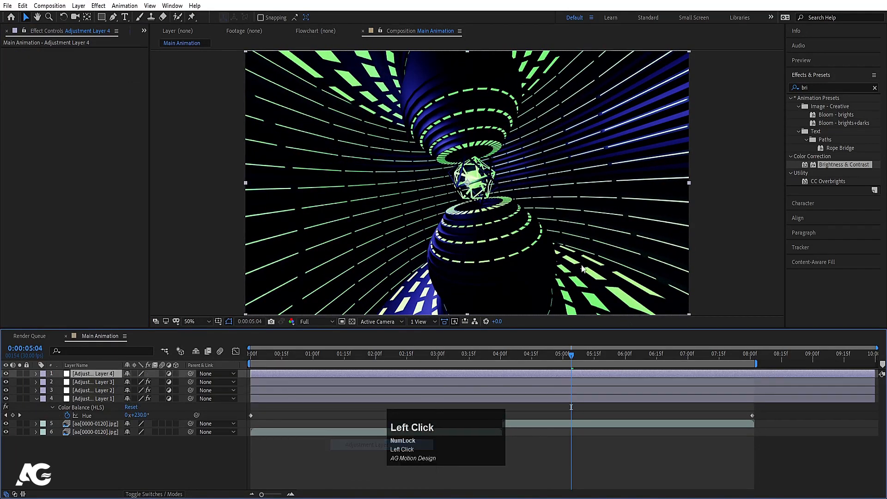
left_click(825, 87)
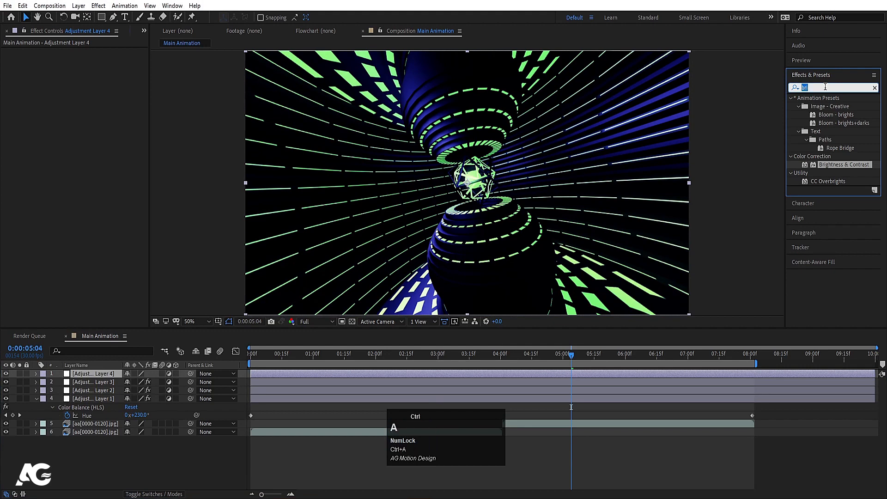
type("glow")
double_click(824, 165)
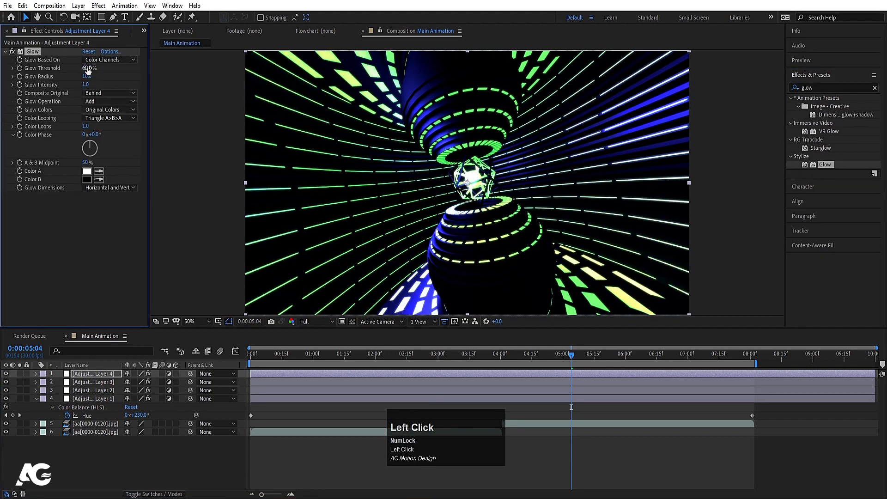
Set the Glow Threshold to 90%, Glow Radius to 50 and Glow Intensity to 0.8.
type("90")
key("Return")
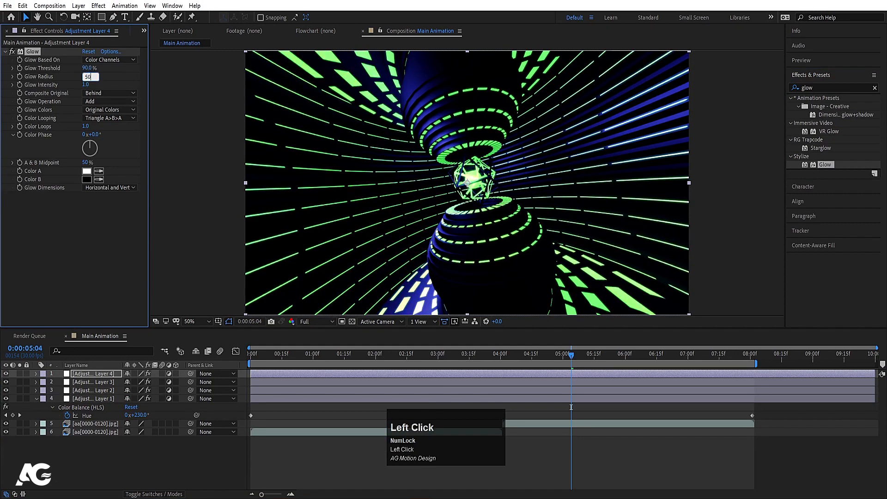
key("Return")
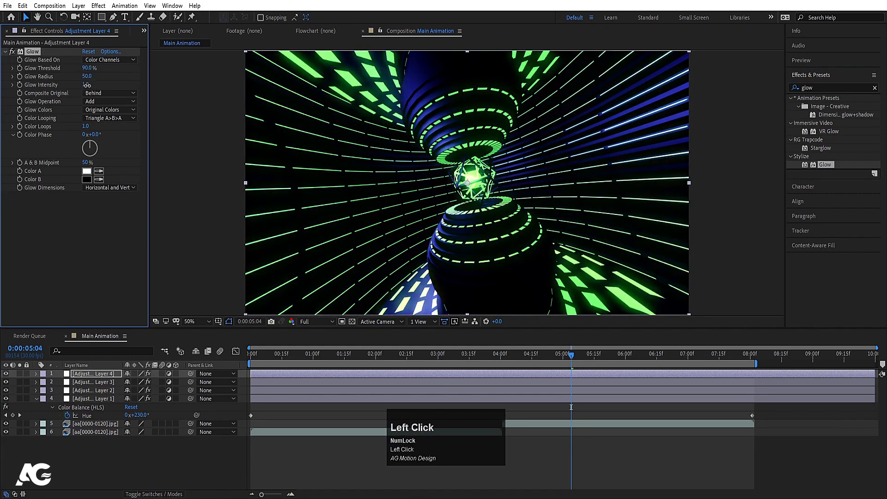
left_click(87, 85)
type(".8")
key("Return")
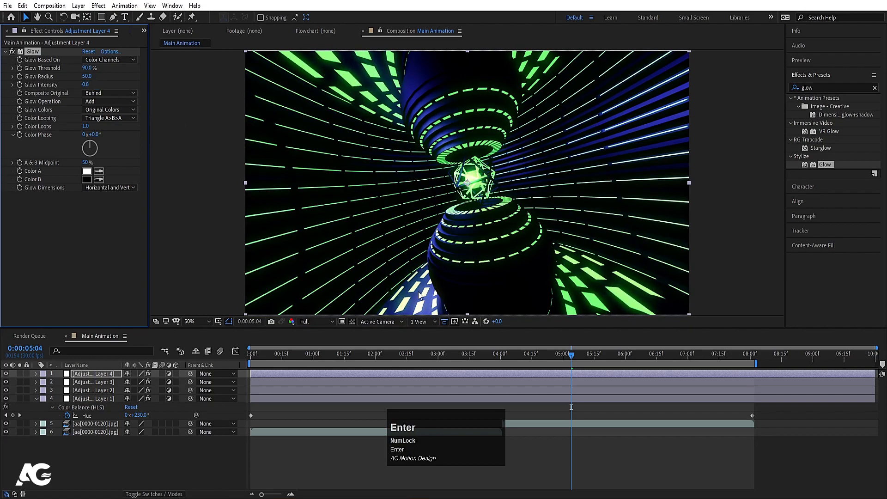
Preview the Main Animation composition to examine the glow on the moving graphics.
key("space")
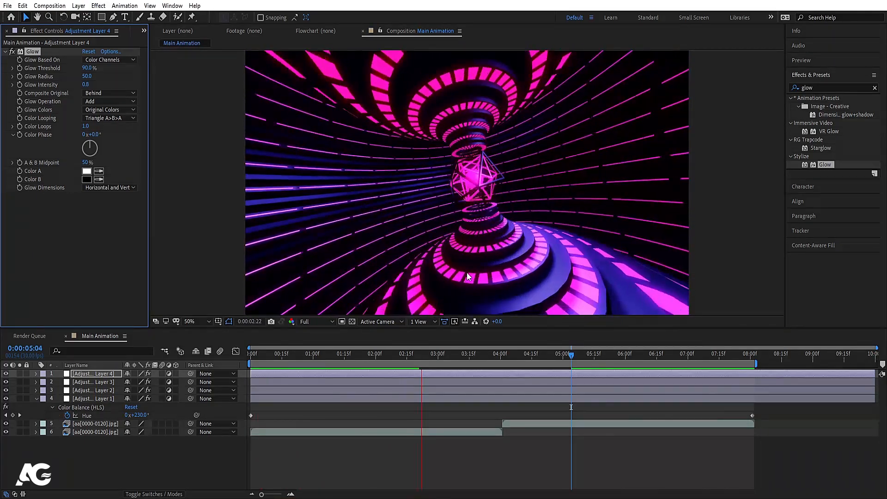
key("space")
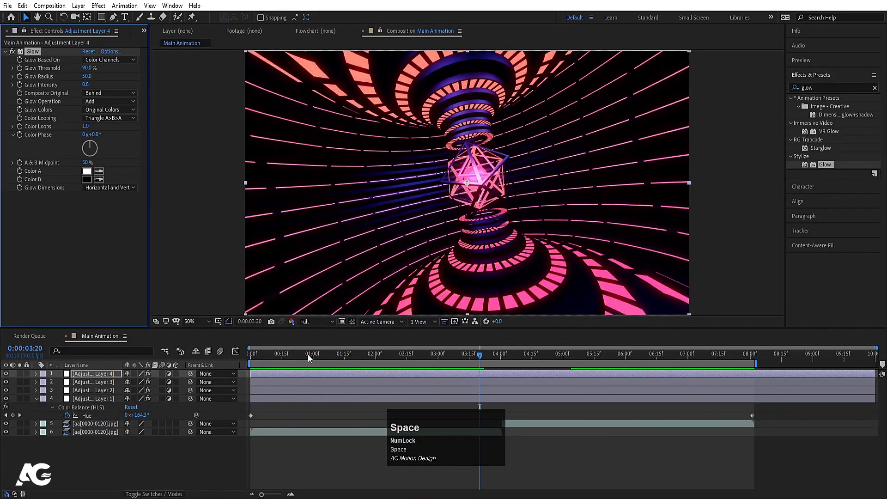
key("space")
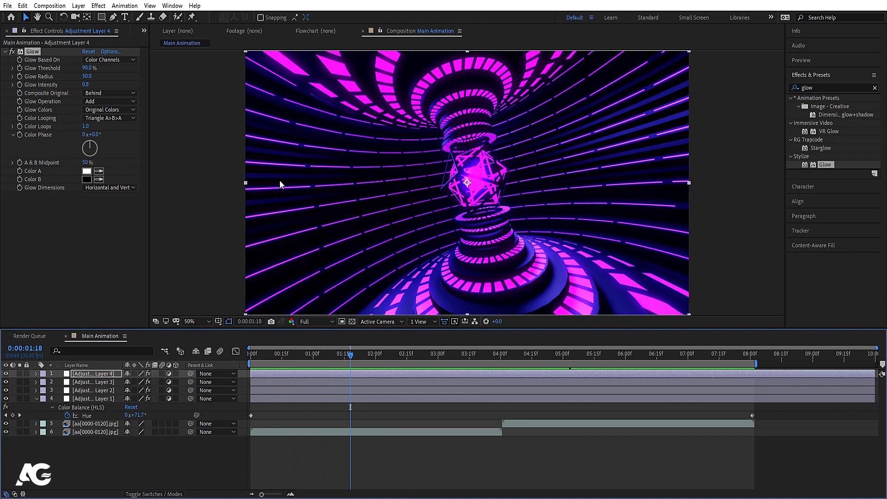
left_click(96, 455)
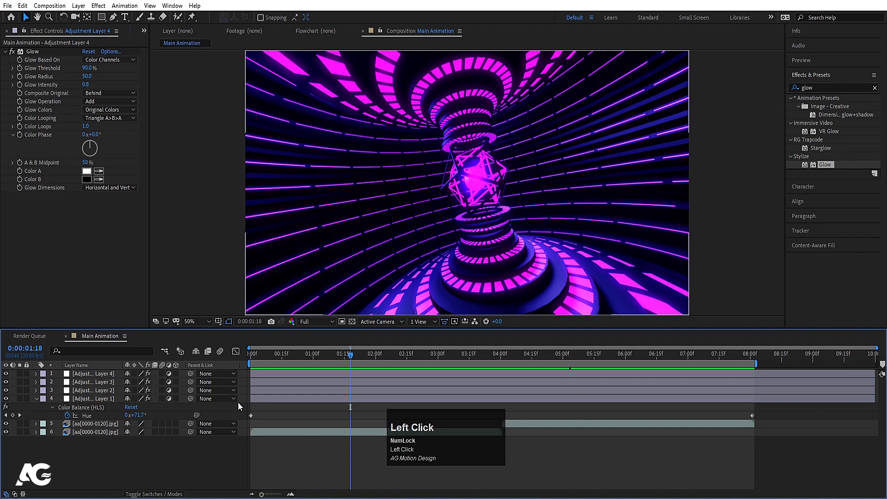
Create a new 10-second 1920 x 1080 composition, and draw a red FF0000 square without stroke left of centre with its anchor point centred.
key("ctrl+n")
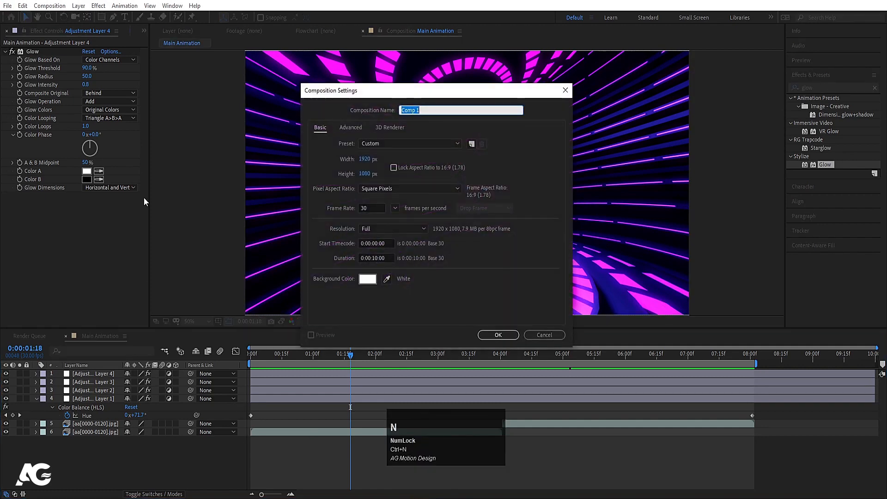
key("Return")
left_click(101, 17)
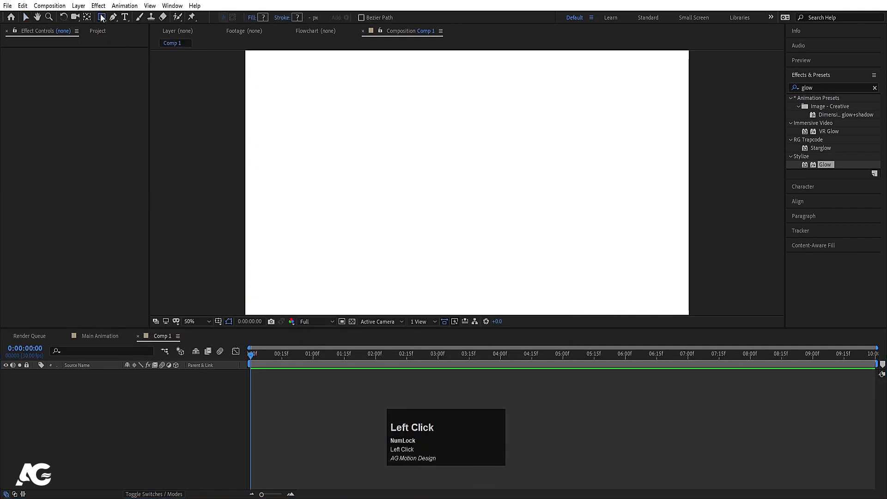
left_click(263, 16)
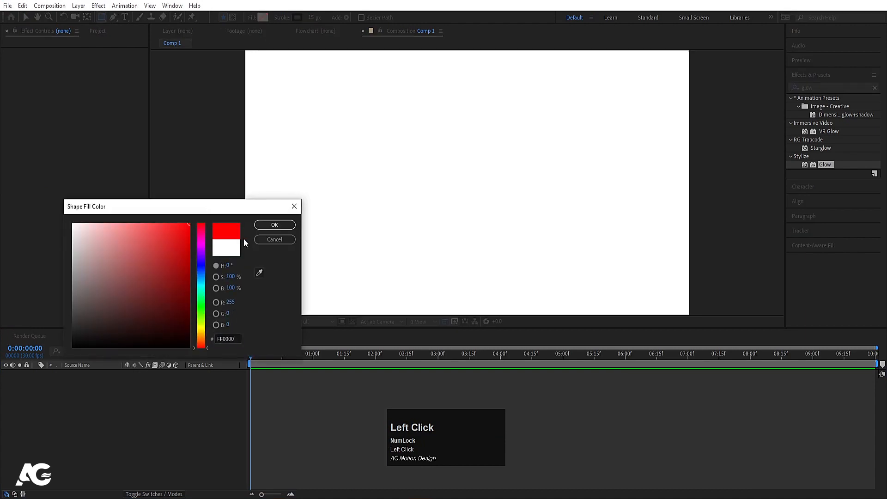
left_click(272, 225)
left_click(282, 17)
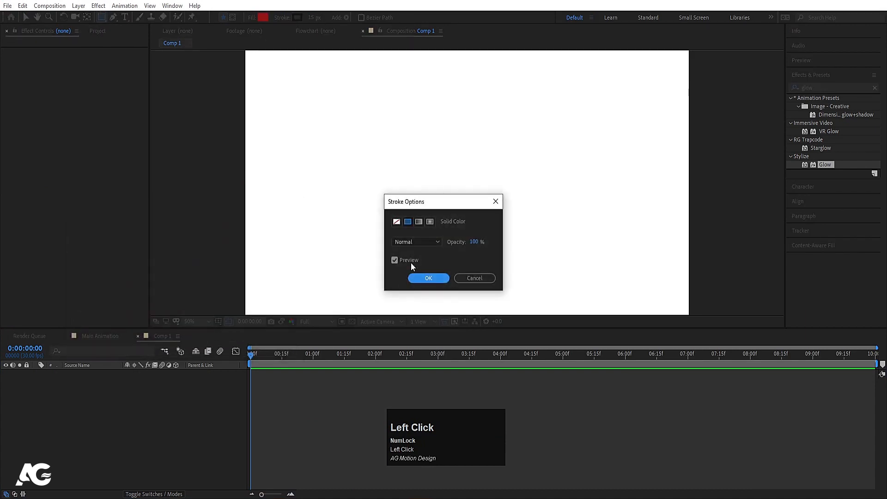
left_click(427, 278)
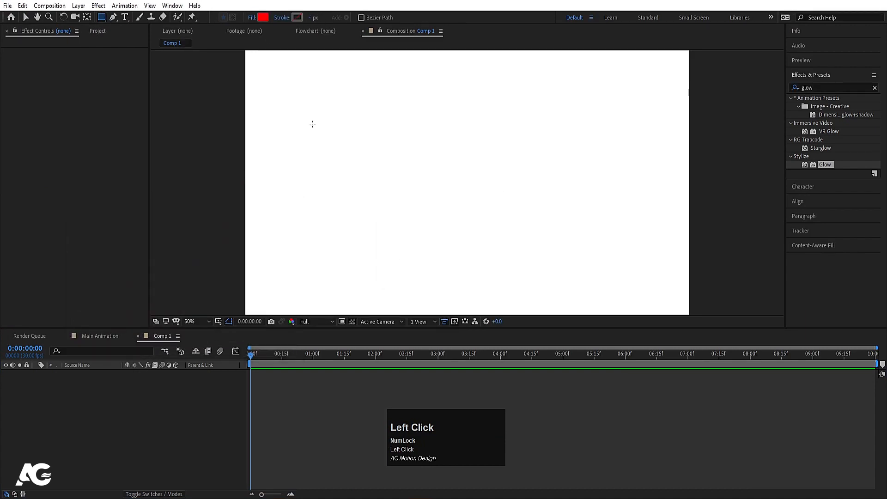
left_click_drag(315, 136, 374, 198)
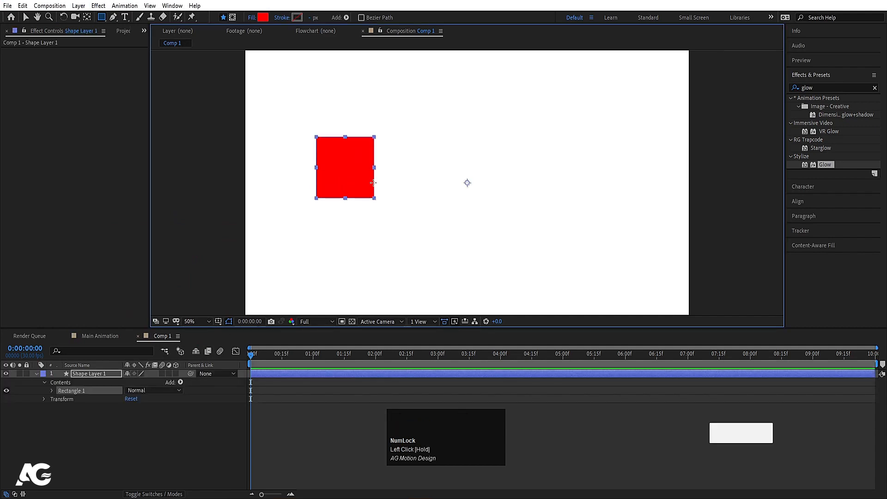
key("ctrl+alt+Home")
Keyframe the square's position at the start and at 0:00:00:22, moving it horizontally to 1419, 477.
key("alt+shift+p")
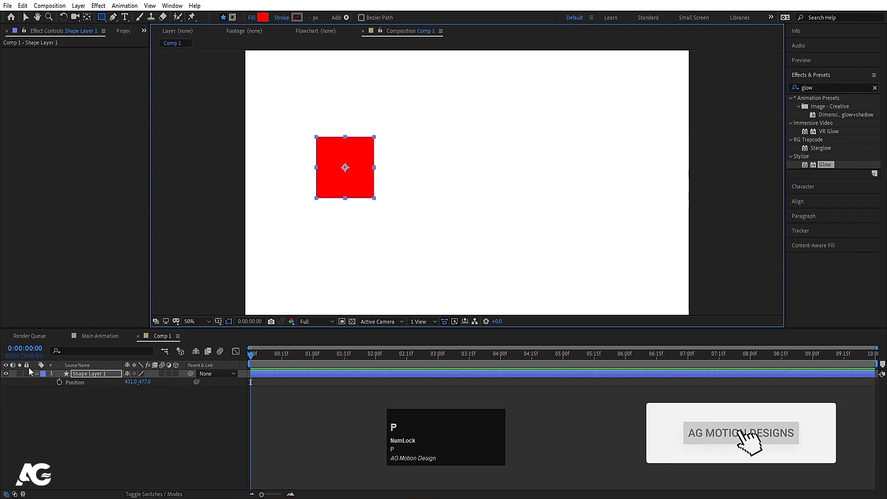
left_click(83, 382)
key("space")
key("space")
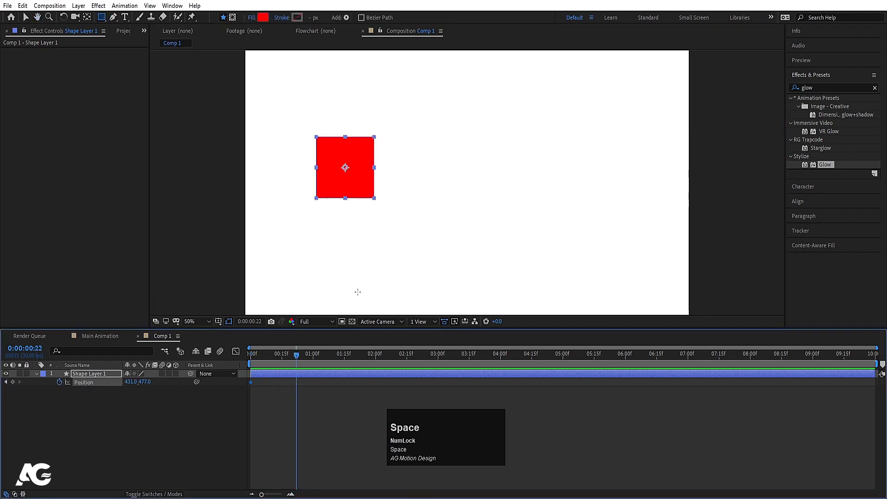
key("v")
left_click_drag(357, 176, 585, 176, "shift")
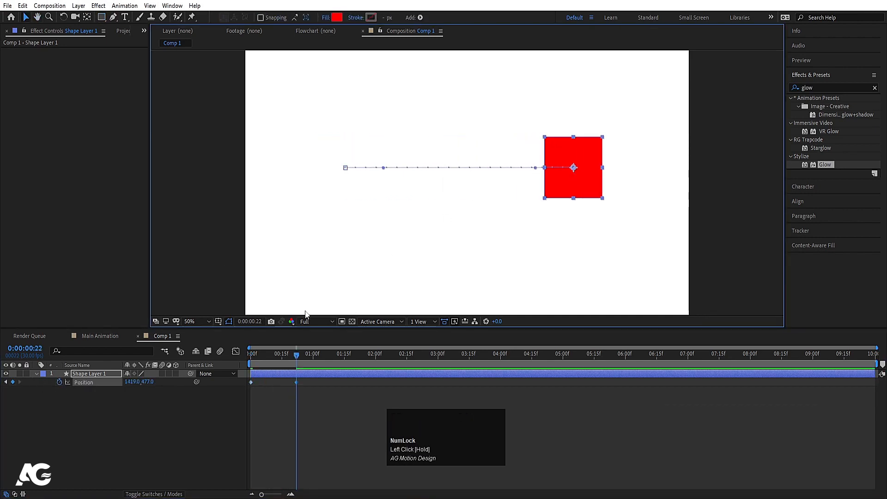
Apply Easy Ease to both position keyframes and preview the square's movement.
left_click_drag(268, 356, 248, 357)
key("F9")
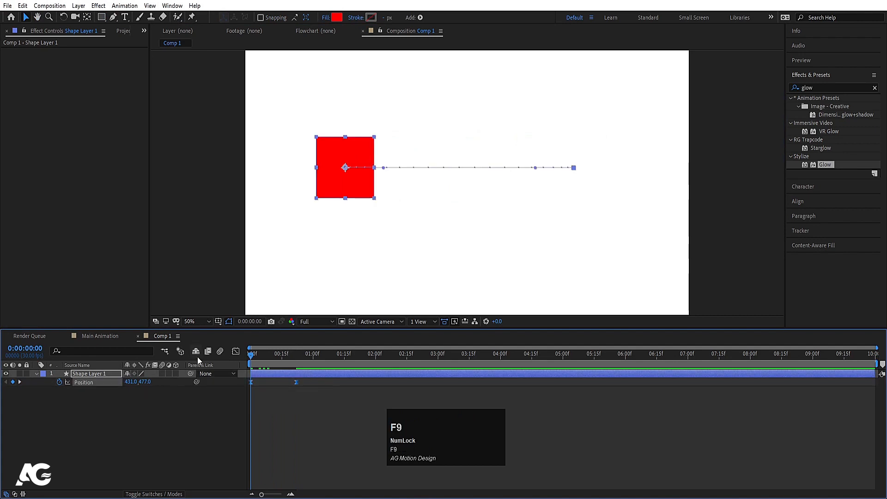
key("space")
left_click(186, 408)
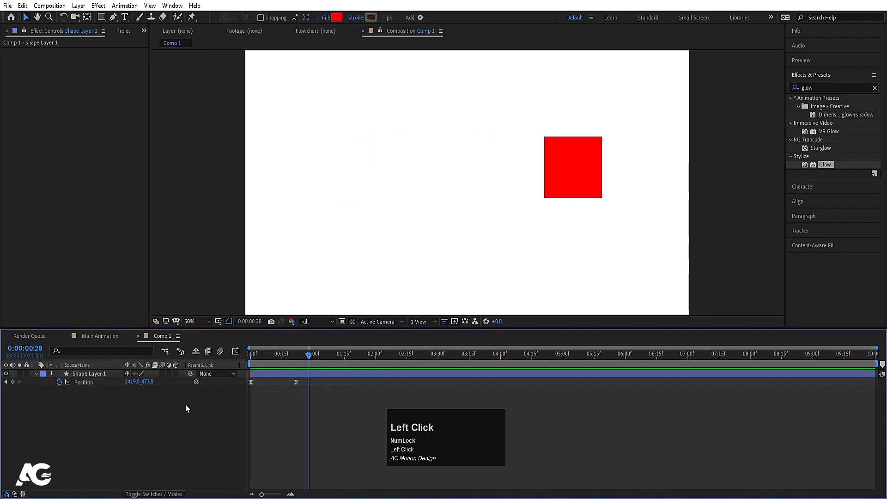
key("space")
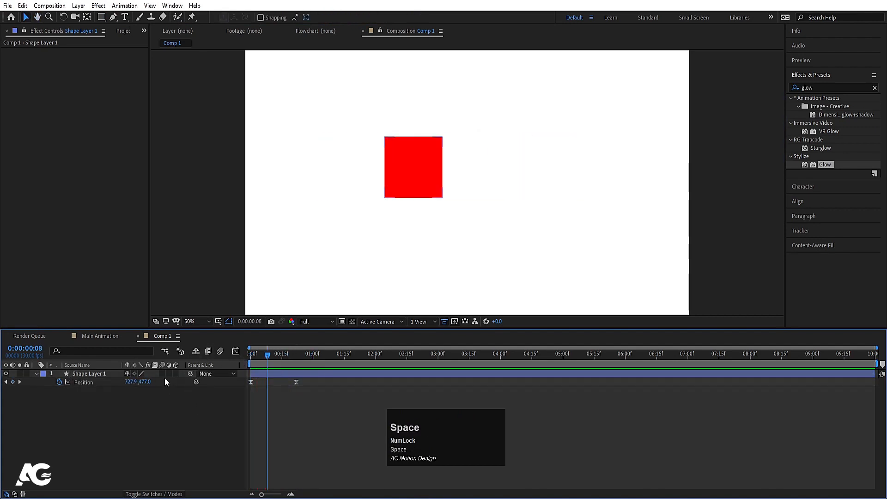
Enable motion blur on the square's shape layer and preview the blurred movement.
left_click(162, 375)
key("space")
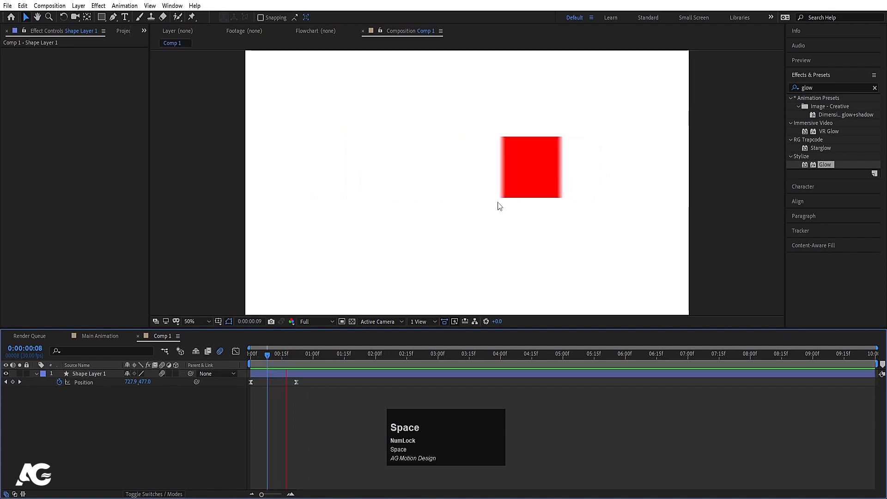
left_click(259, 365)
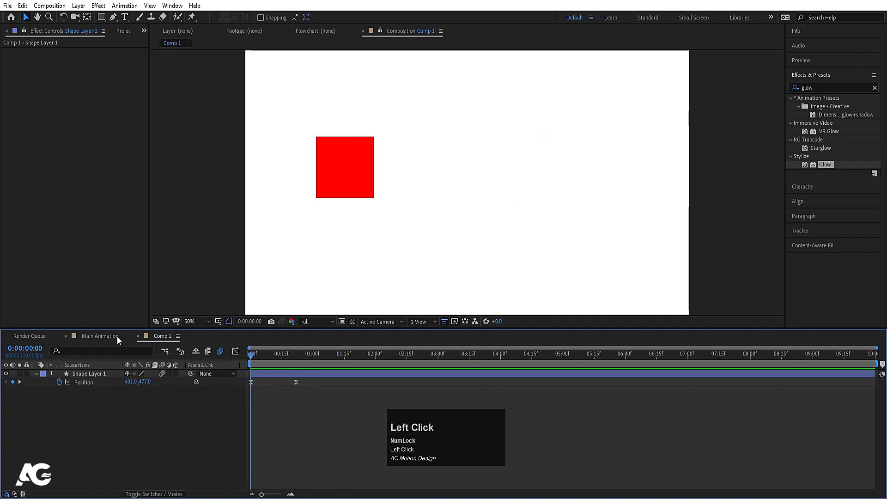
Return to the Main Animation composition and try frame blending on both JPG sequence layers, then turn it off.
left_click(117, 336)
key("space")
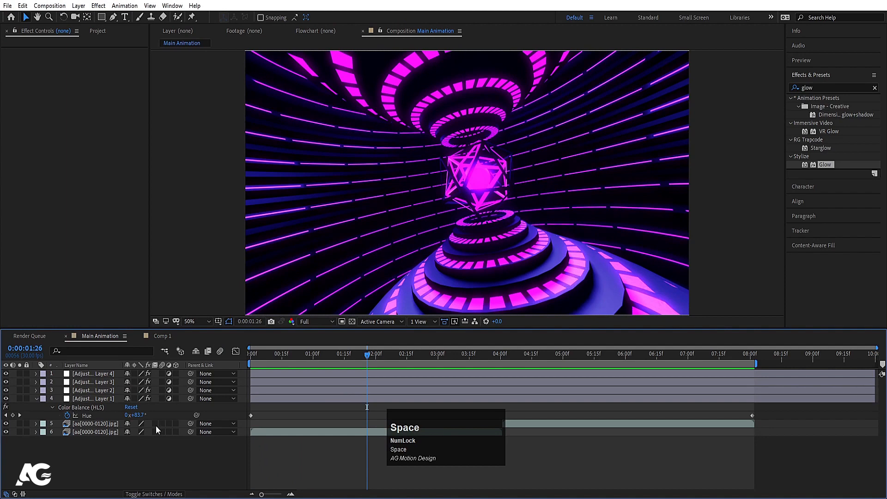
left_click_drag(157, 425, 155, 433)
key("space")
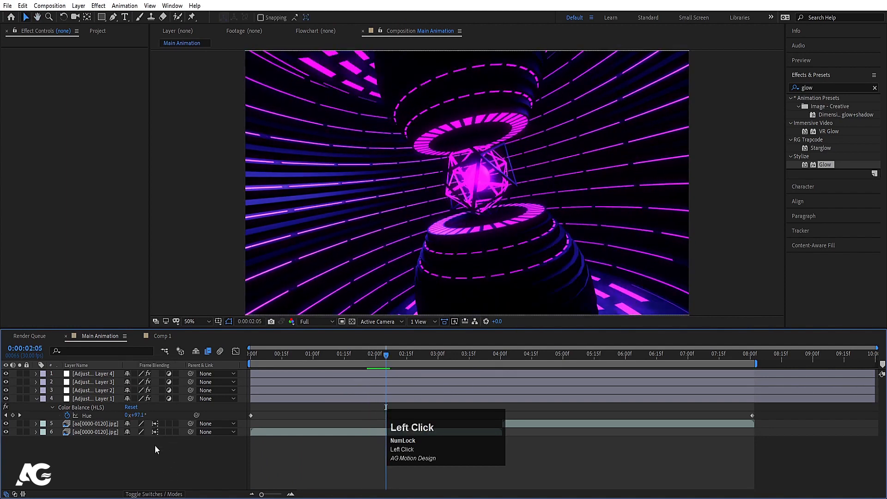
left_click_drag(156, 424, 155, 431)
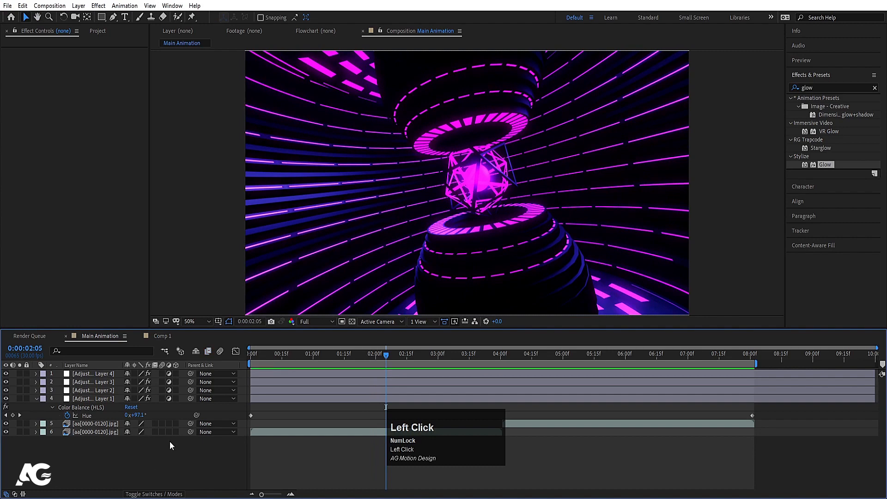
Try to enable motion blur on both JPG sequence layers and preview the animation.
left_click_drag(161, 423, 161, 432)
key("space")
key("space")
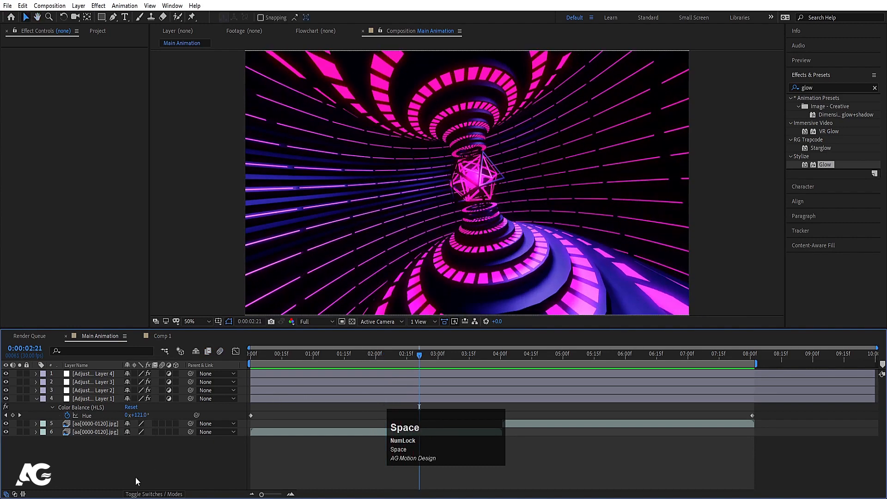
Add a fifth adjustment layer at the top of the Main Animation composition.
right_click(135, 476)
left_click(159, 369)
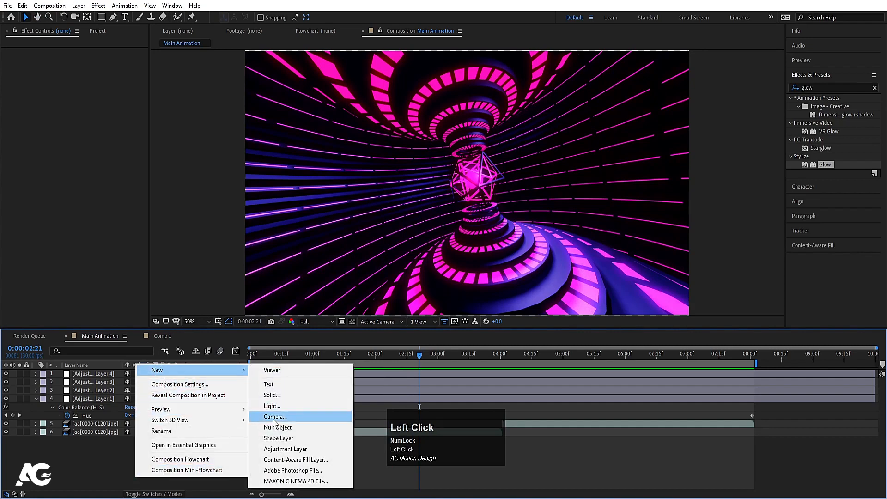
left_click(277, 448)
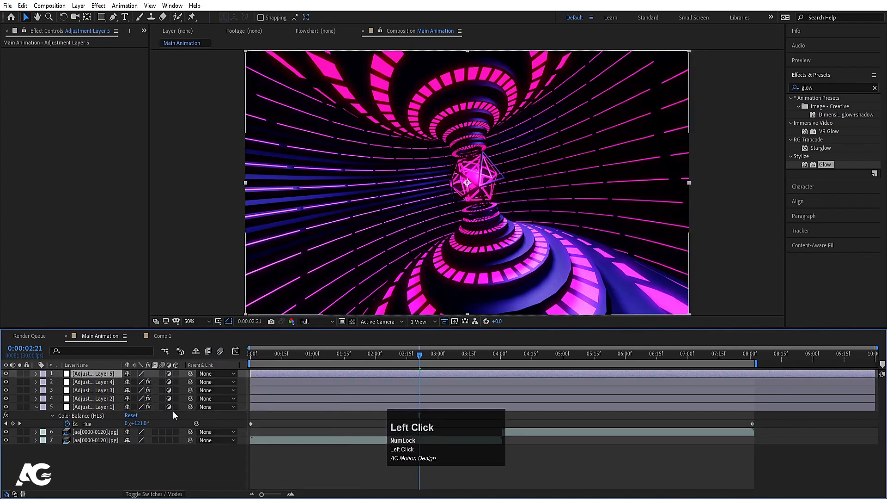
Raise the Glow Radius on the fourth adjustment layer to 113 and preview the animation.
left_click(109, 381)
left_click_drag(89, 77, 118, 77)
key("space")
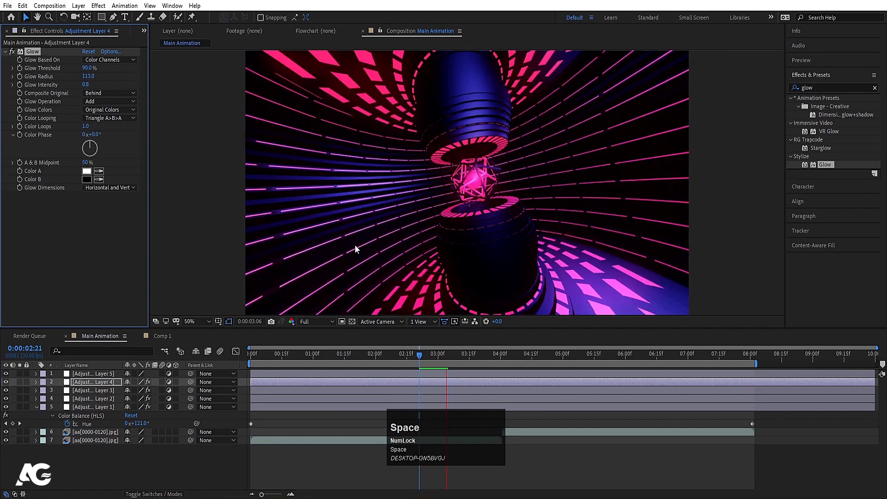
Find the Pixel Motion Blur effect and apply it to the fifth adjustment layer.
left_click(89, 374)
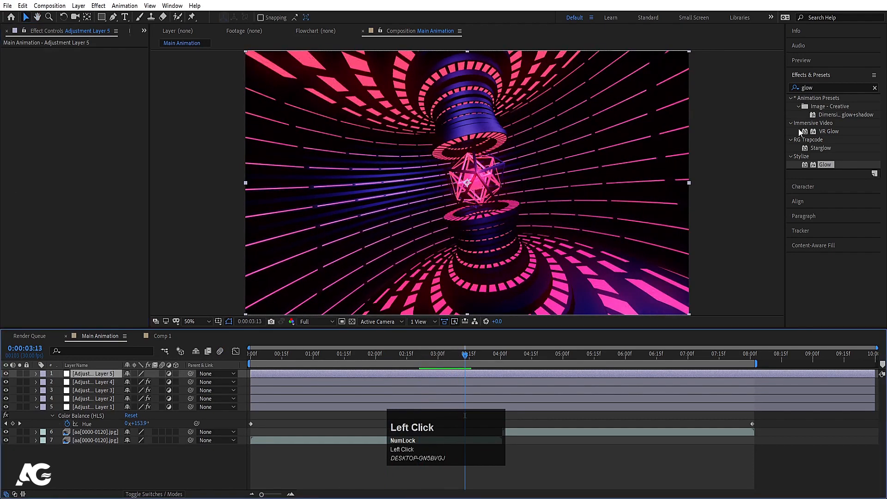
left_click(833, 88)
key("ctrl+a")
type("m")
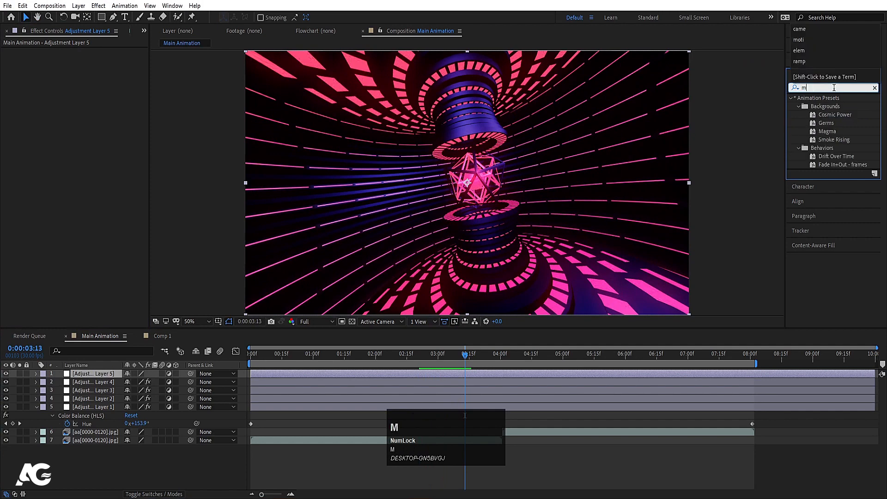
type("oti")
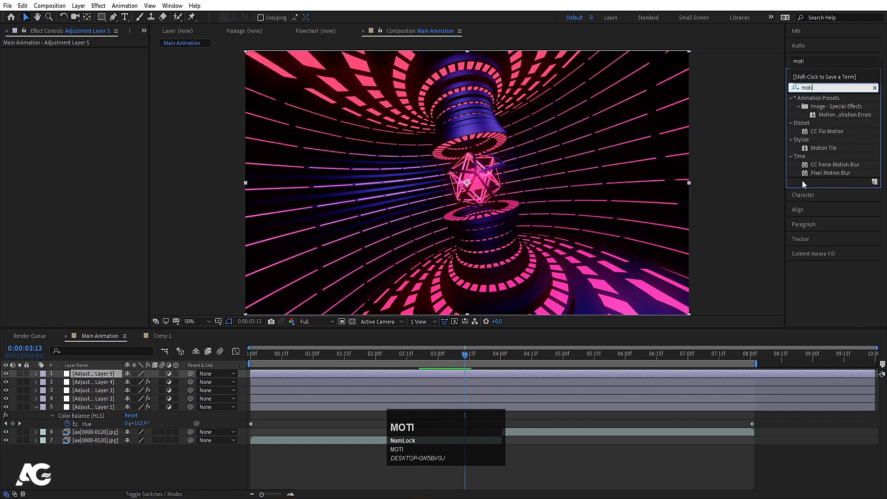
left_click(828, 172)
double_click(829, 172)
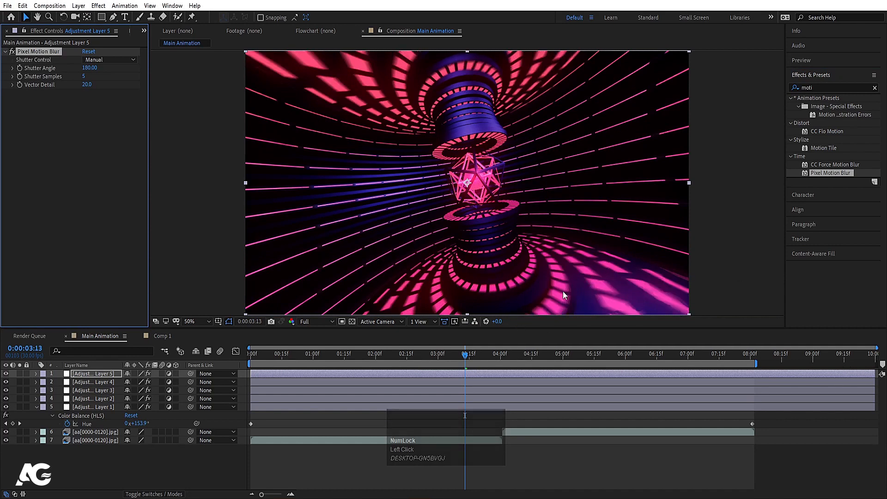
Inspect the blur up close, fit the composition in the viewer, and set the Pixel Motion Blur Shutter Angle to 300.
scroll(581, 297, "up", 2)
key("space")
left_click_drag(607, 281, 537, 171)
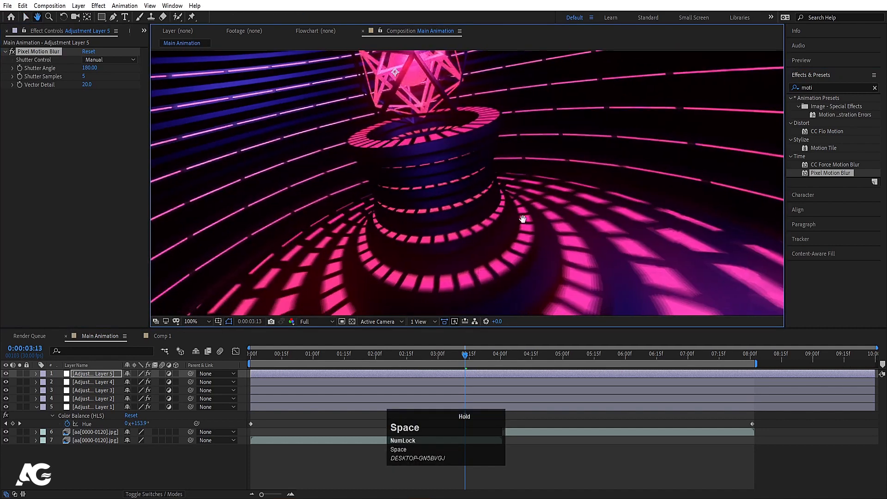
scroll(568, 268, "down", 1)
key("space")
left_click_drag(537, 213, 551, 240)
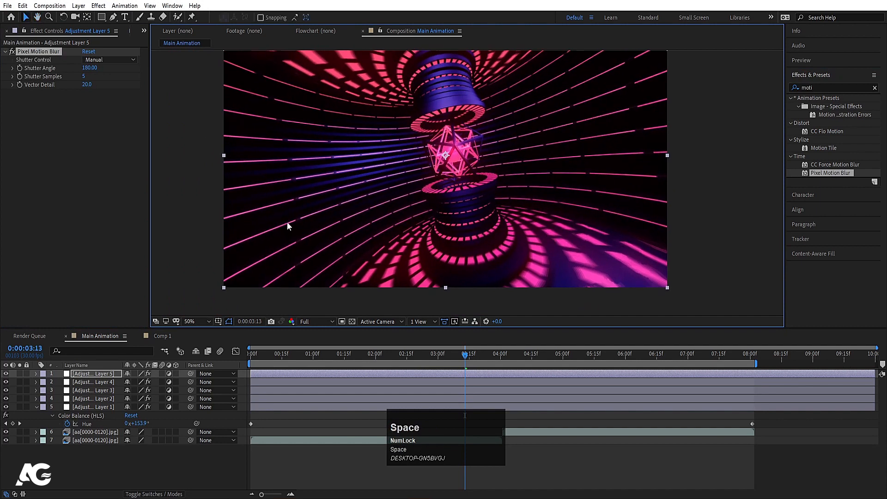
left_click(89, 68)
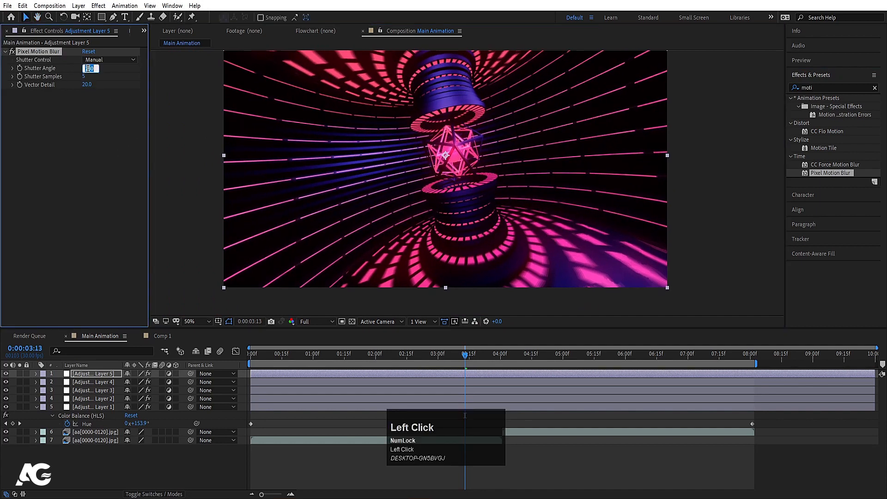
left_click(196, 321)
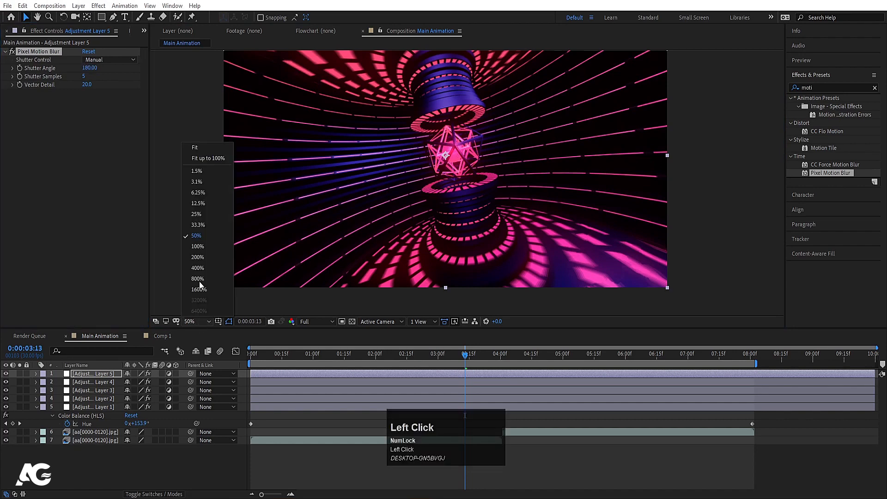
left_click(208, 147)
left_click(90, 68)
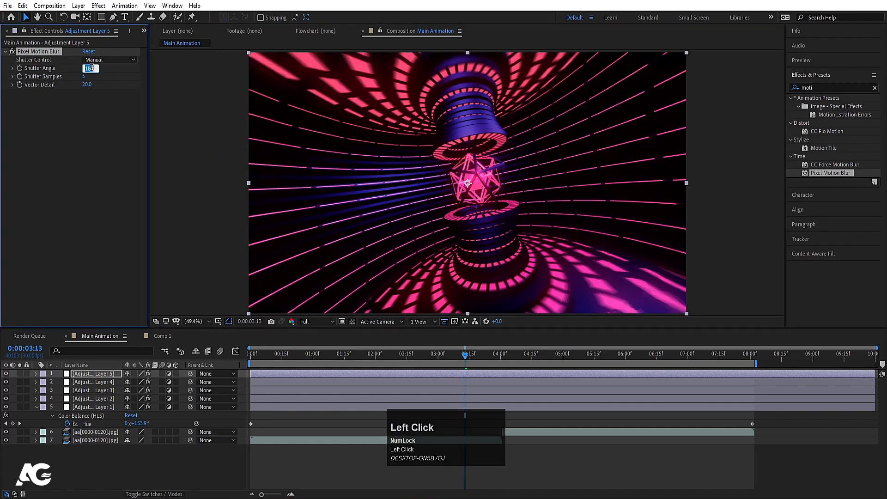
key("Return")
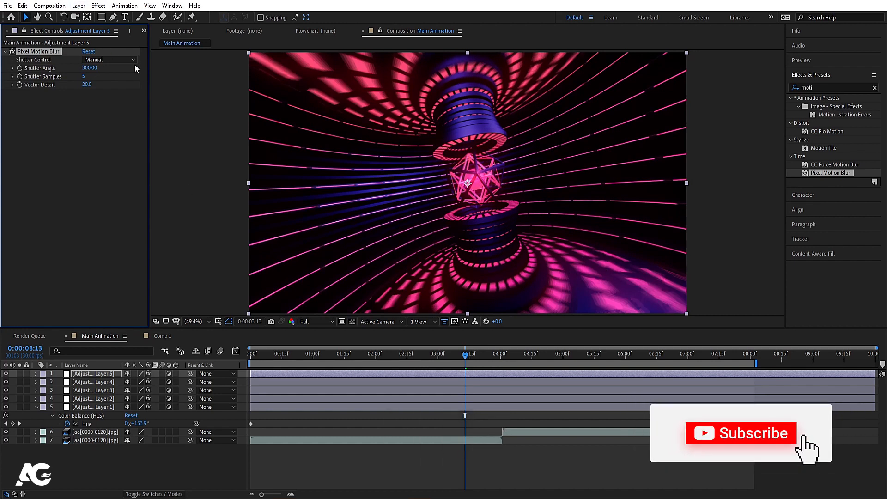
Try a Pixel Motion Blur Shutter Angle of 120 on the fifth adjustment layer and settle on 150.
left_click(96, 67)
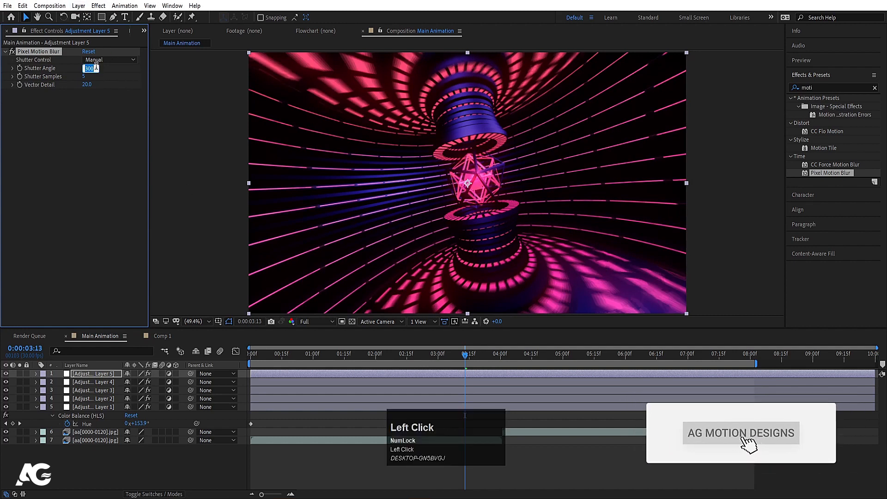
type("120.")
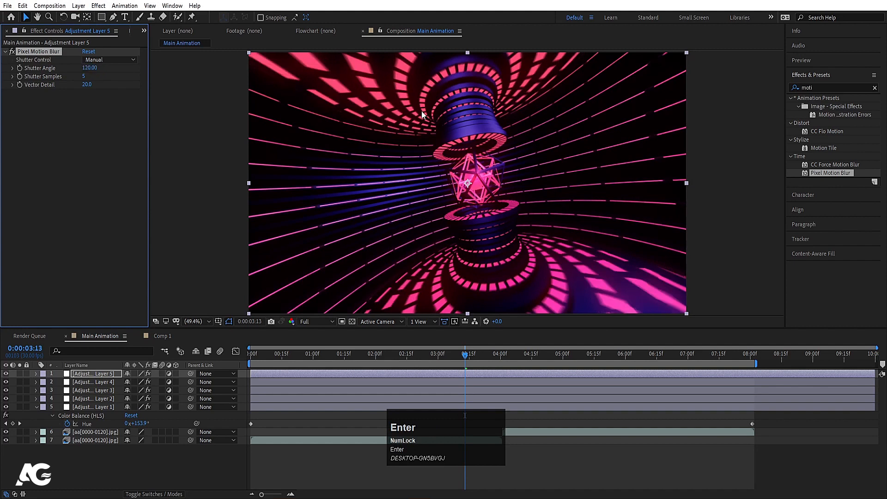
left_click(96, 65)
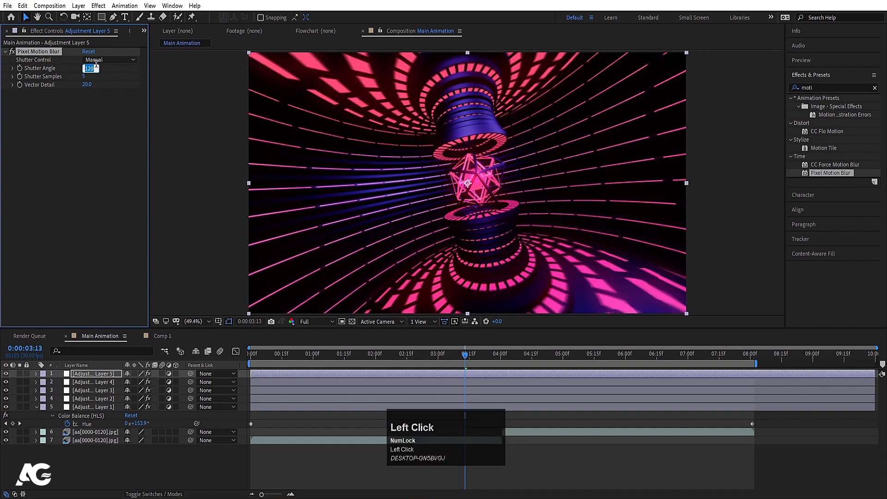
type("15")
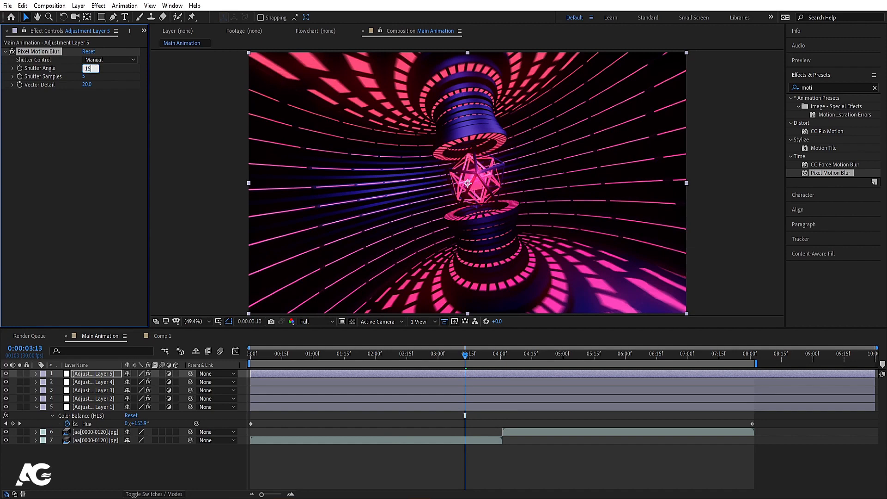
type("0")
key("Return")
Preview the motion blur in short passes starting around 0:00:03:13.
key("space")
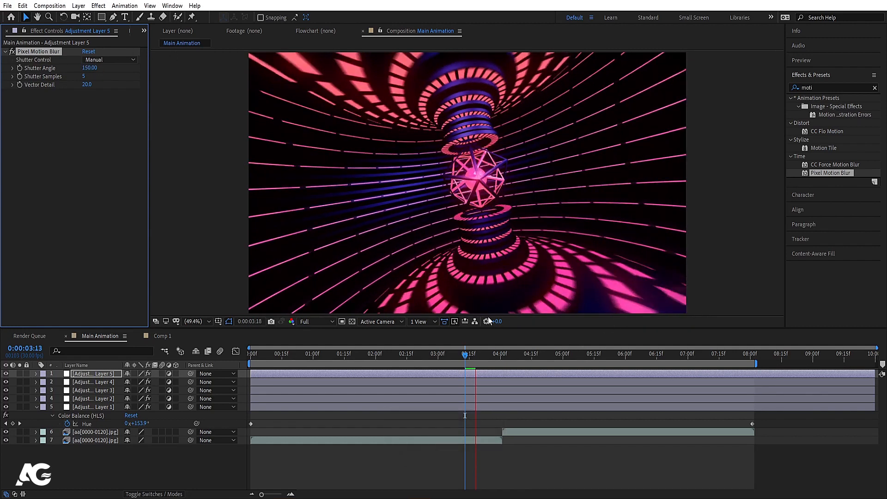
key("space")
left_click(464, 354)
key("space")
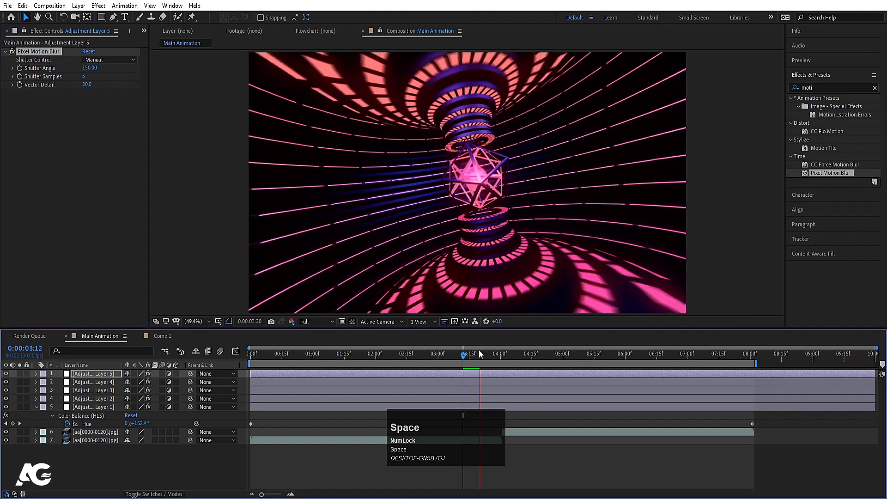
key("space")
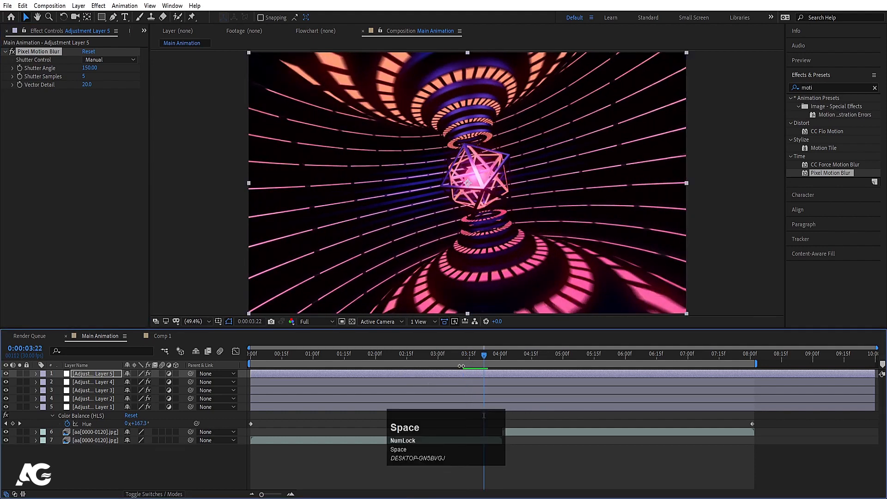
left_click(467, 352)
key("space")
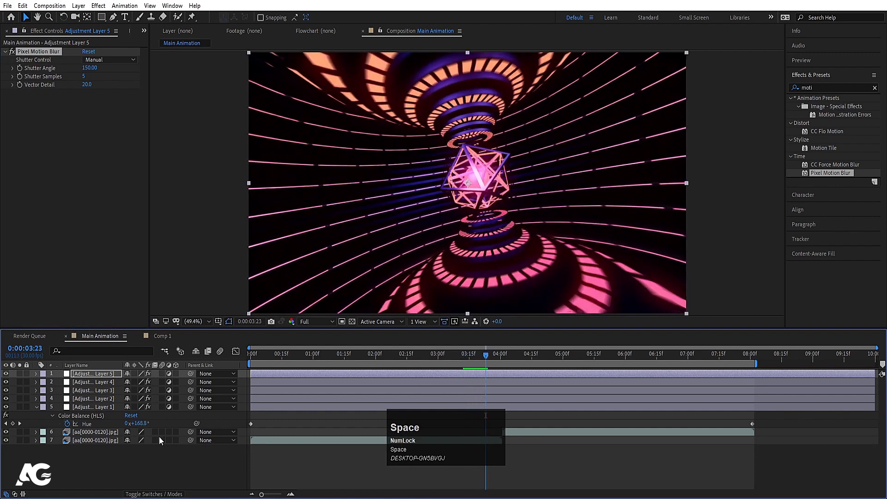
Collapse the first adjustment layer's properties, keep the fifth one selected, and preview the section before 0:00:04:00 again.
left_click(76, 407)
left_click(80, 382, "shift")
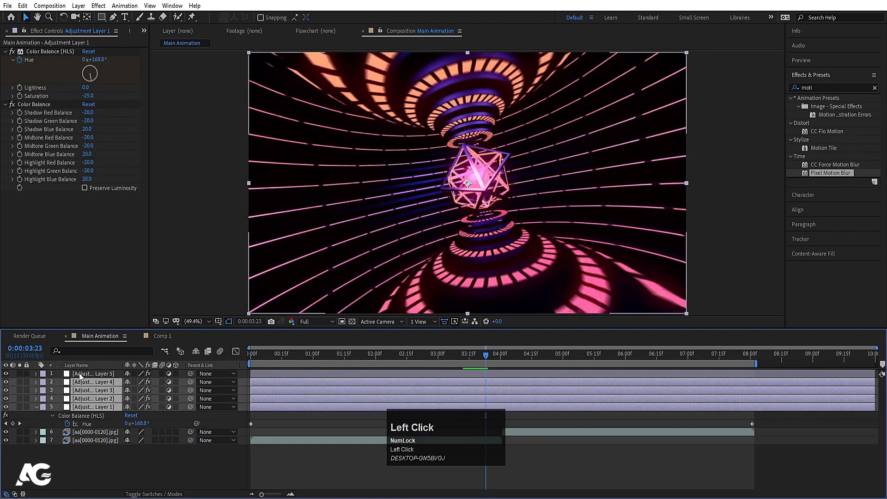
left_click(82, 374)
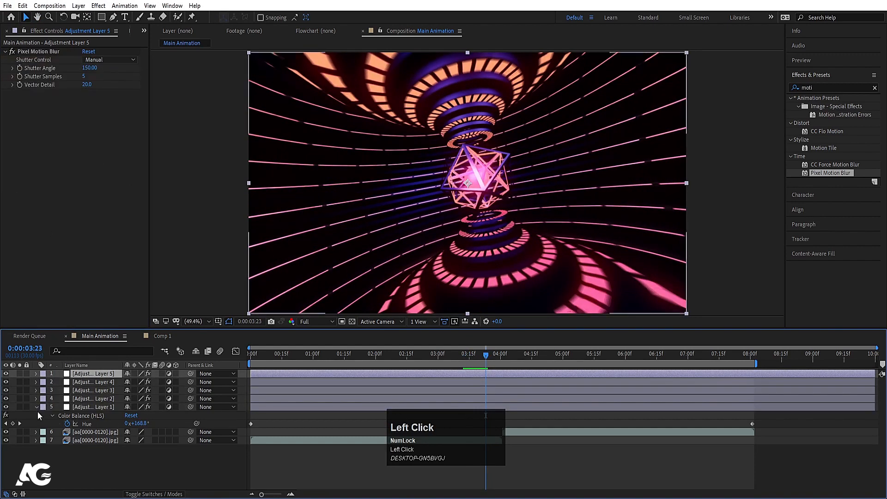
left_click(37, 408)
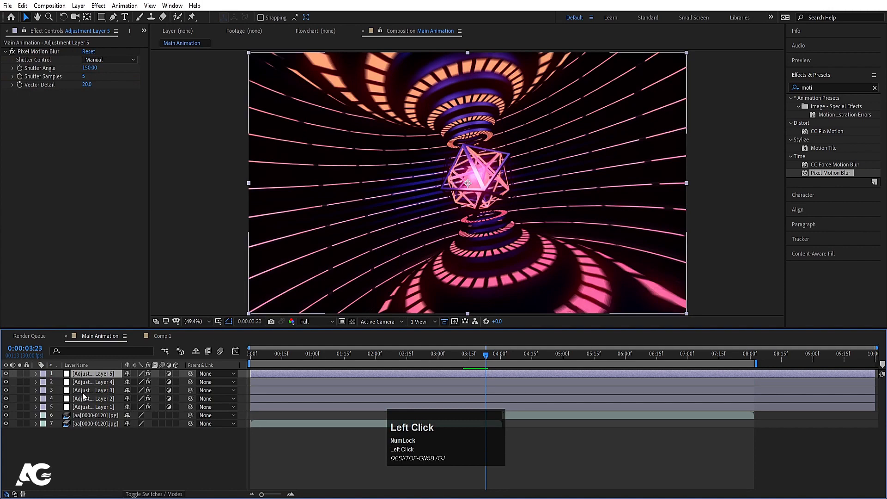
key("space")
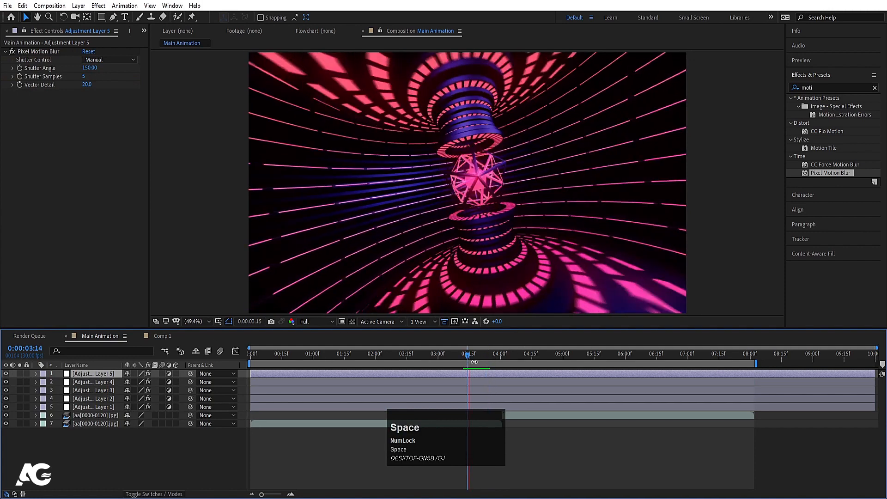
key("space")
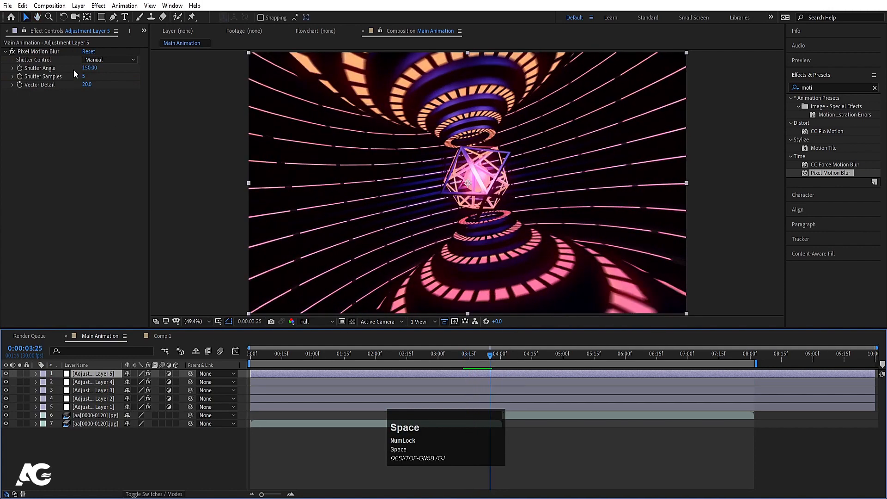
key("space")
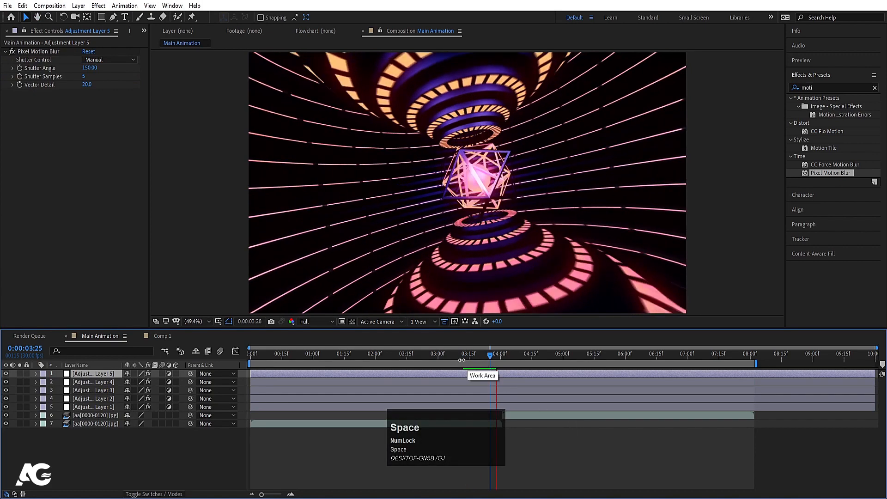
key("space")
Trim the start of the fifth adjustment layer to 0:00:00:02 and check the opening frames.
left_click(258, 350)
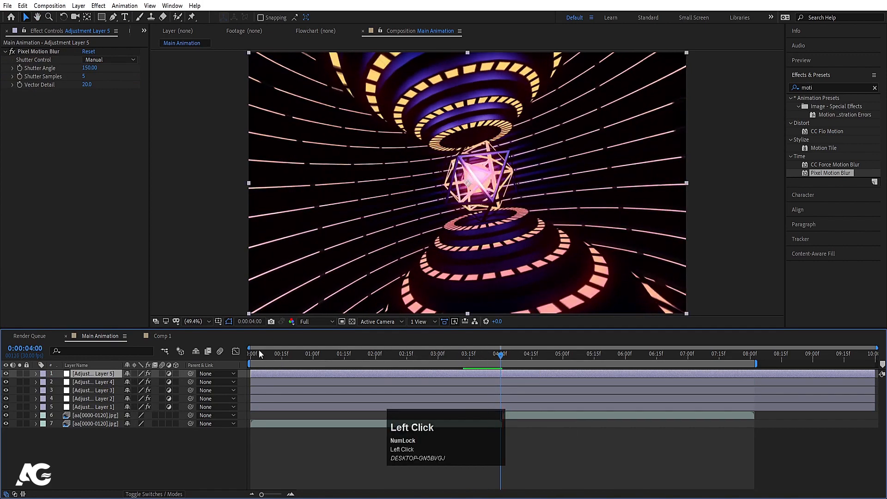
left_click(255, 354)
key("Num_Lock")
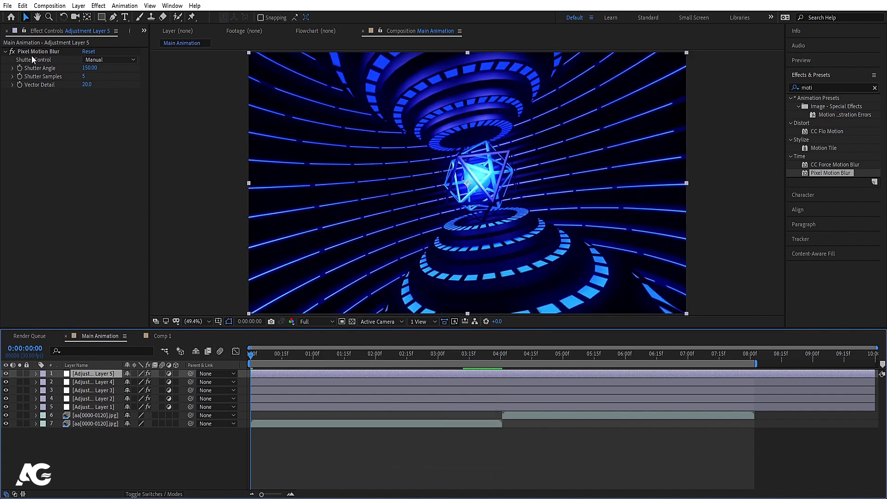
key("equal")
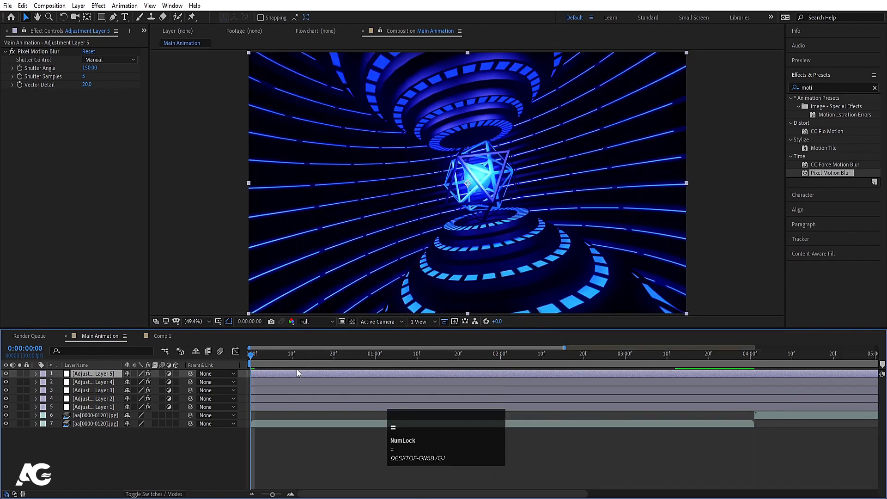
key("equal")
key("equal")
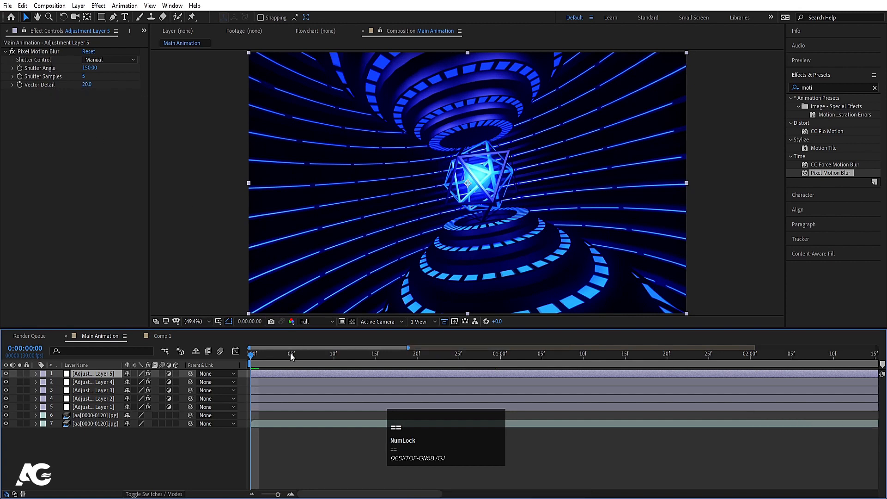
left_click(95, 372)
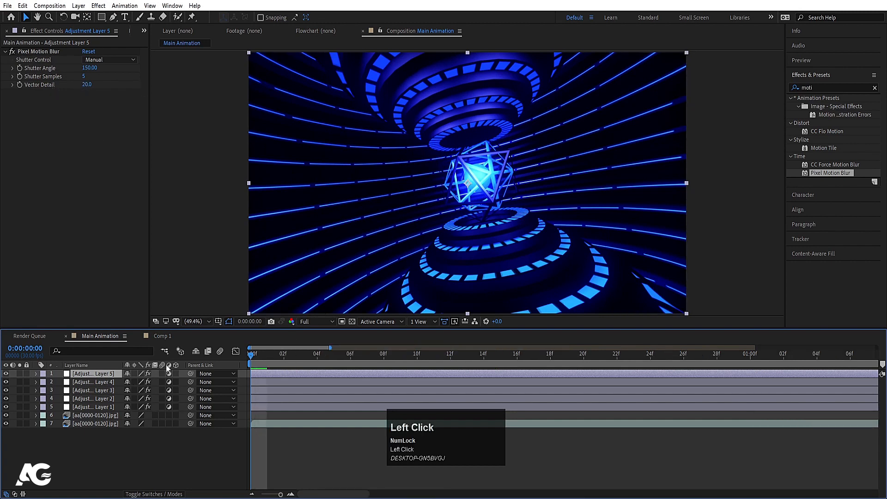
key("equal")
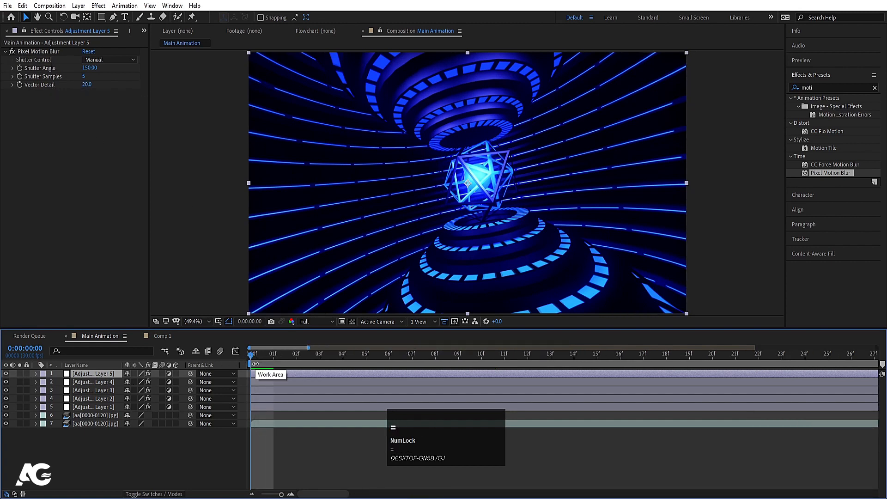
left_click(297, 355)
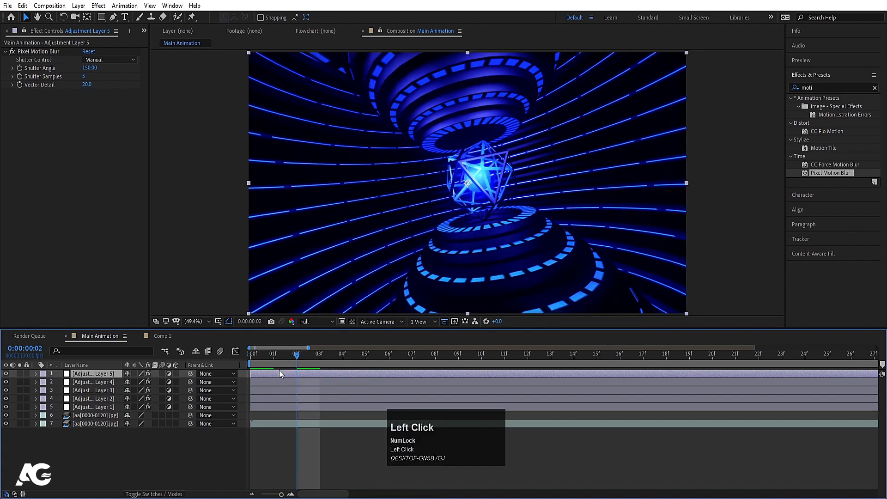
key("alt")
key("alt+bracketleft")
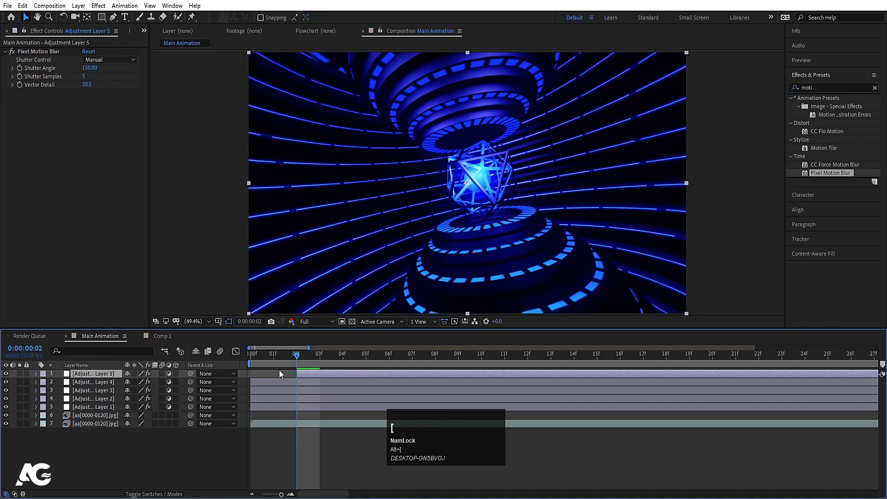
left_click(250, 356)
key("space")
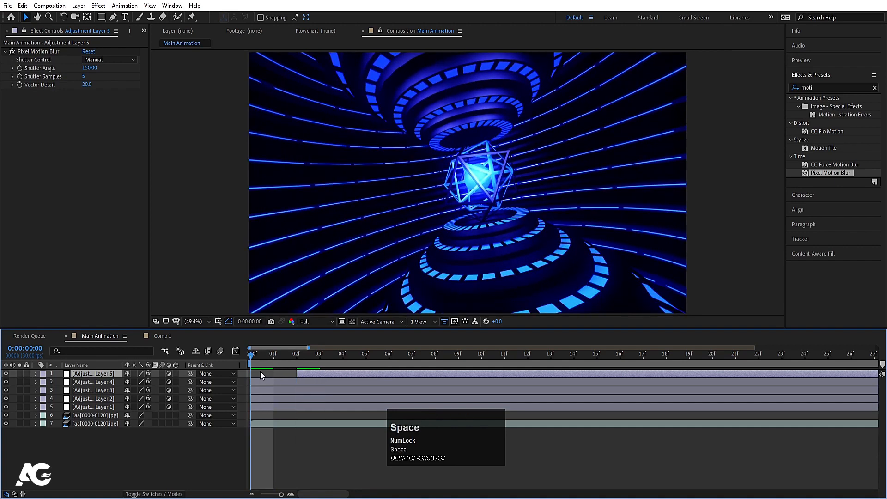
Trim the end of the fifth adjustment layer to 0:00:08:00 and check the closing frames.
key("minus")
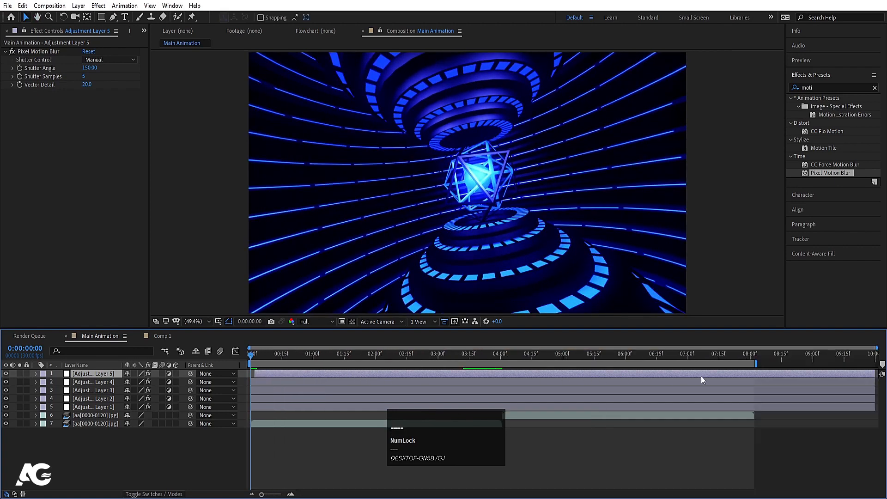
left_click(752, 355)
key("equal")
key("equal")
key("equal")
key("equal")
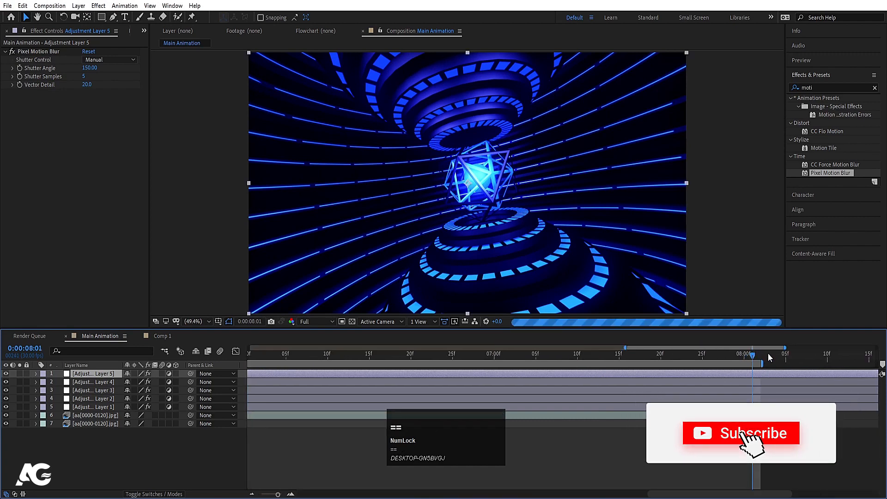
key("alt+bracketright")
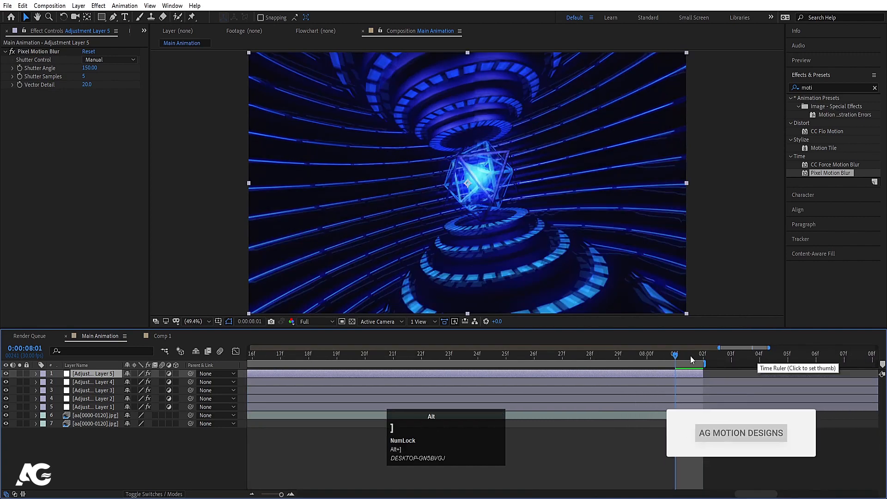
left_click(642, 354)
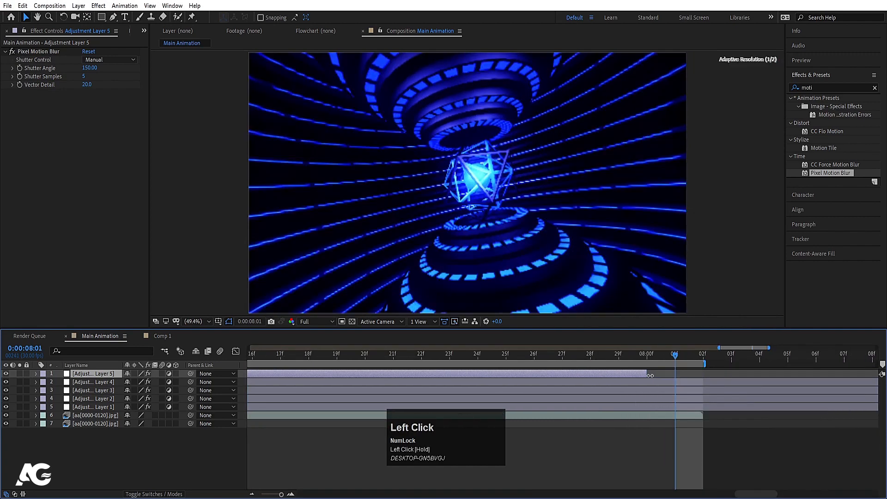
left_click_drag(641, 353, 606, 353)
Preview the loop transition by playing the last frames of the work area through into its opening frames.
key("space")
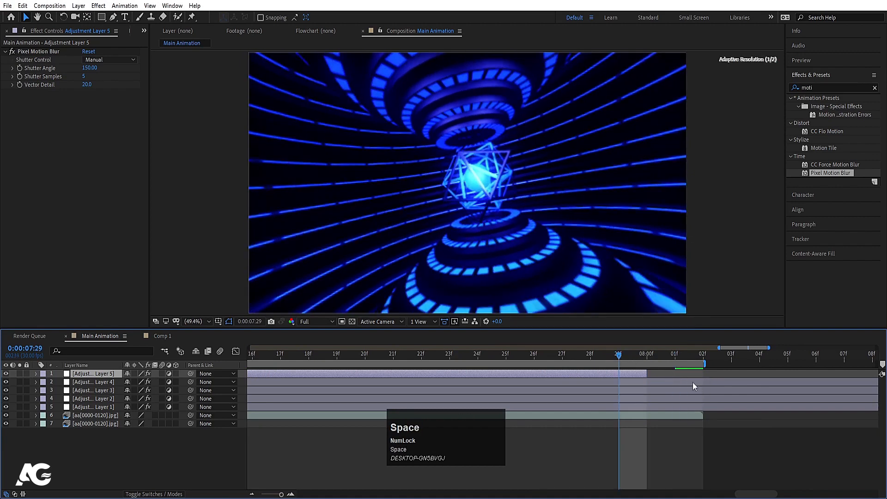
left_click_drag(692, 358, 242, 357)
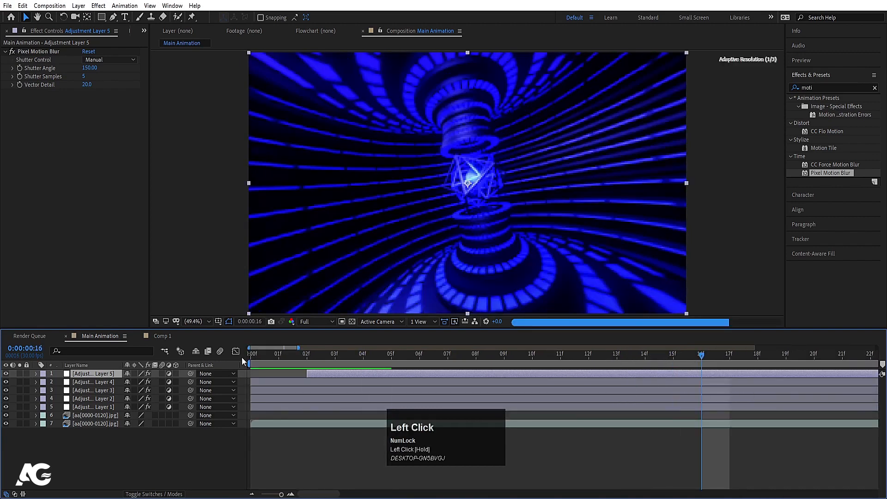
key("minus")
key("minus")
key("minus")
key("minus")
key("minus")
key("minus")
key("minus")
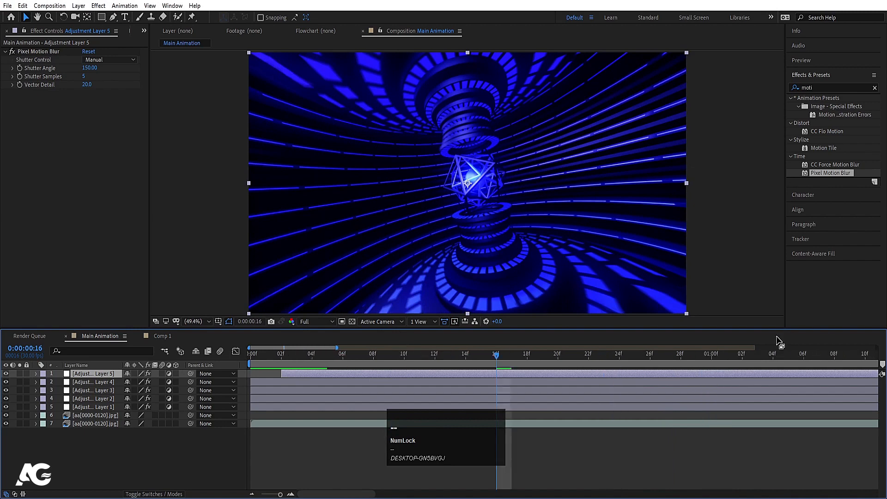
left_click(744, 356)
key("space")
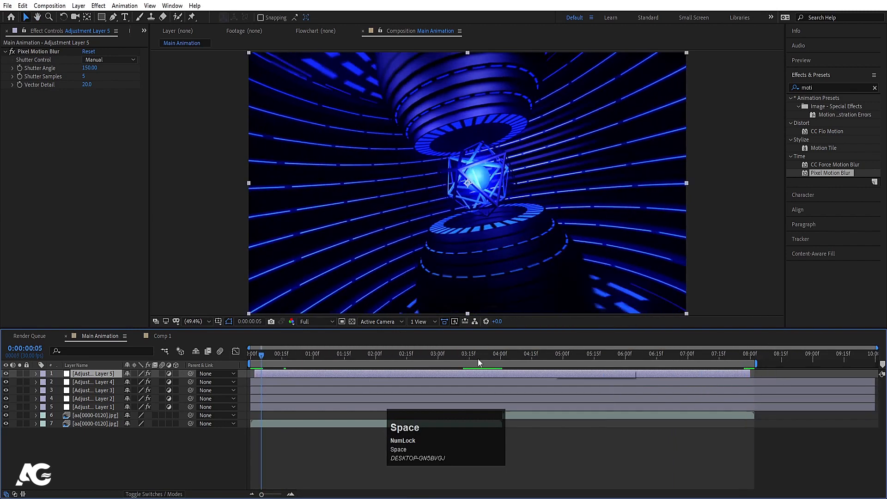
left_click(744, 355)
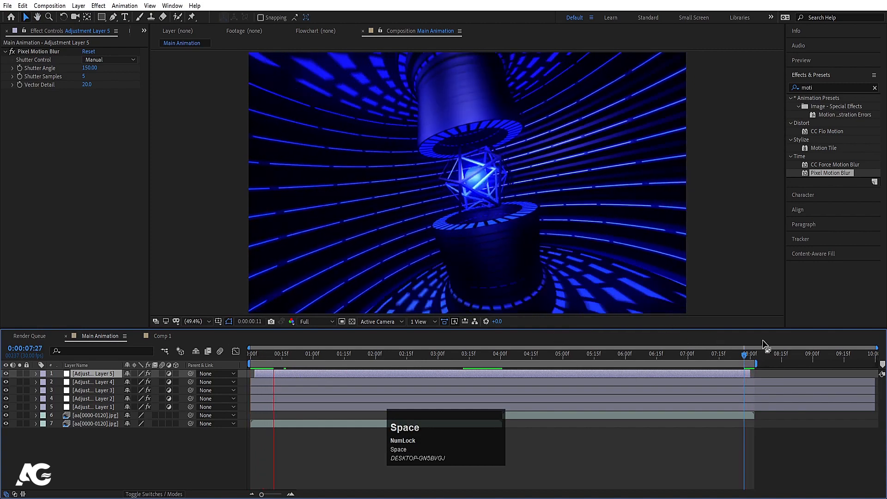
scroll(442, 174, "down", 2)
key("space")
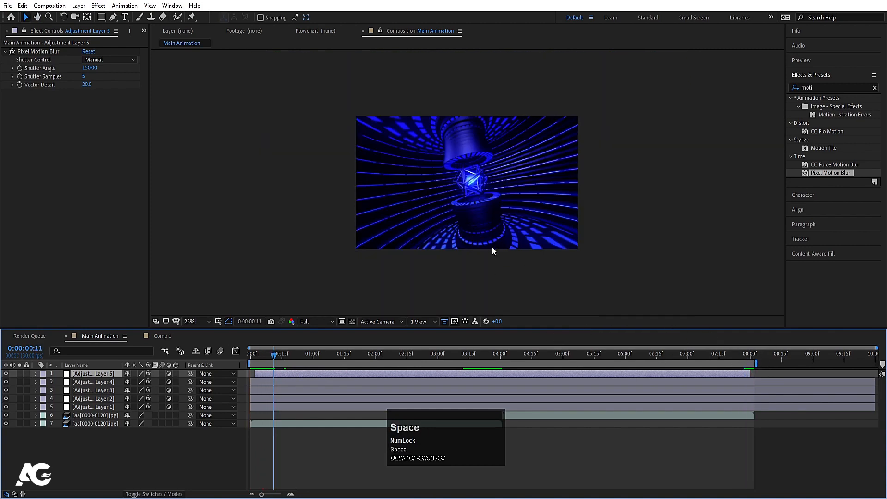
Enlarge the composition view to 50% and preview the animation from the first frame and from 0:00:01:16.
left_click_drag(272, 356, 233, 355)
scroll(492, 157, "up", 2)
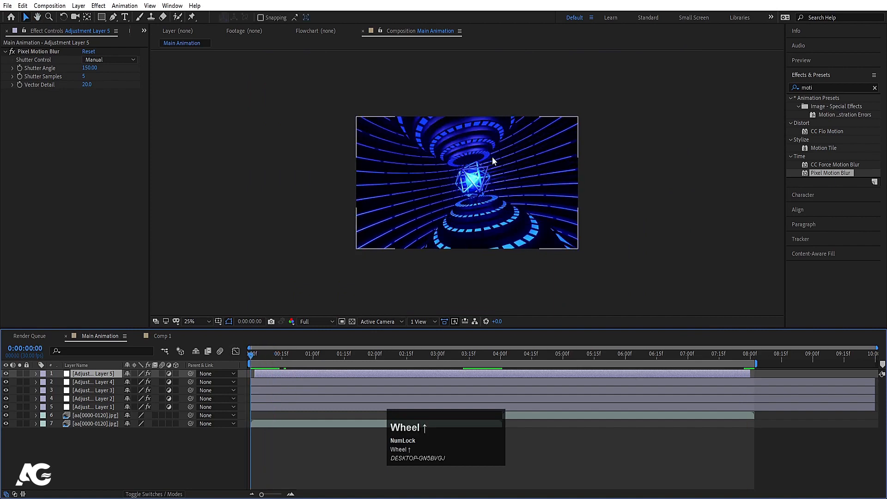
key("space")
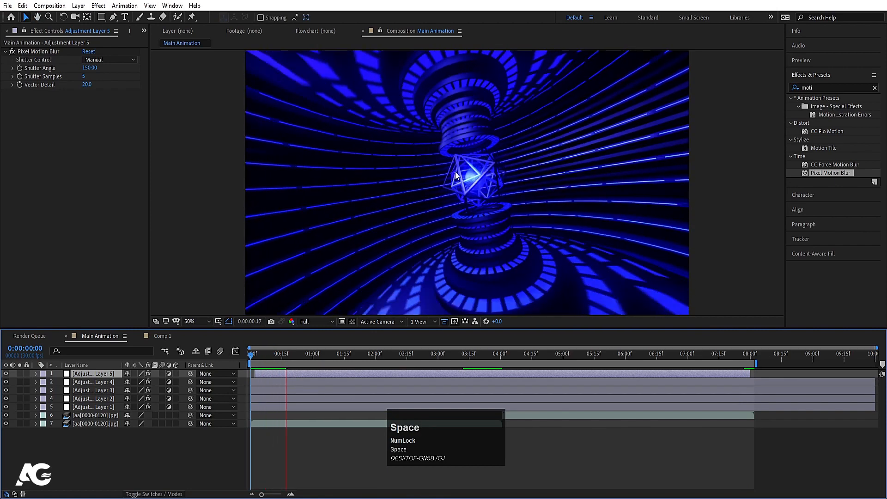
key("space")
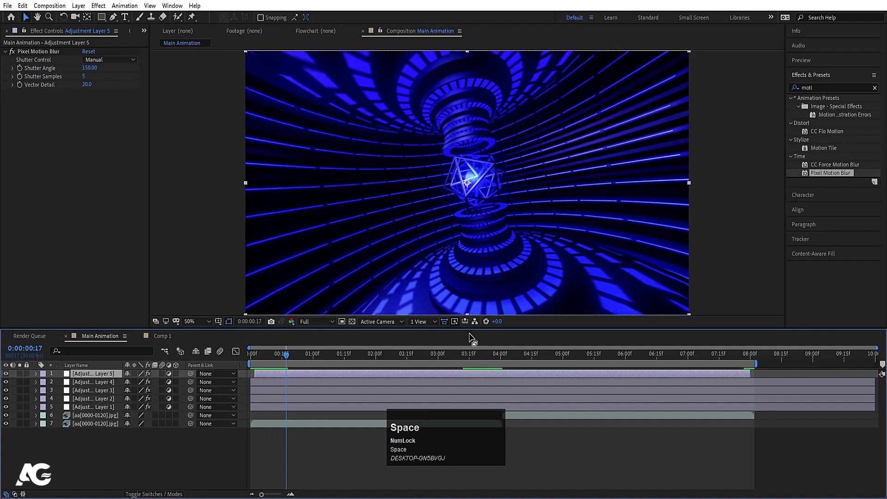
left_click(345, 354)
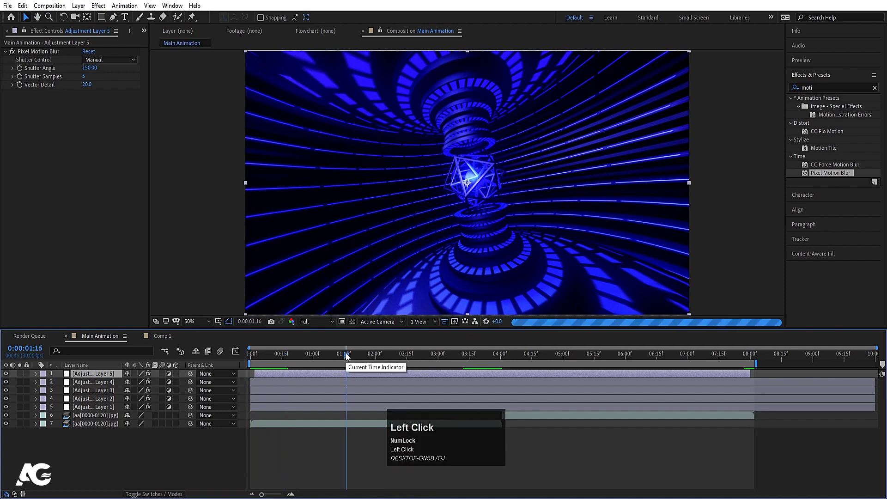
key("space")
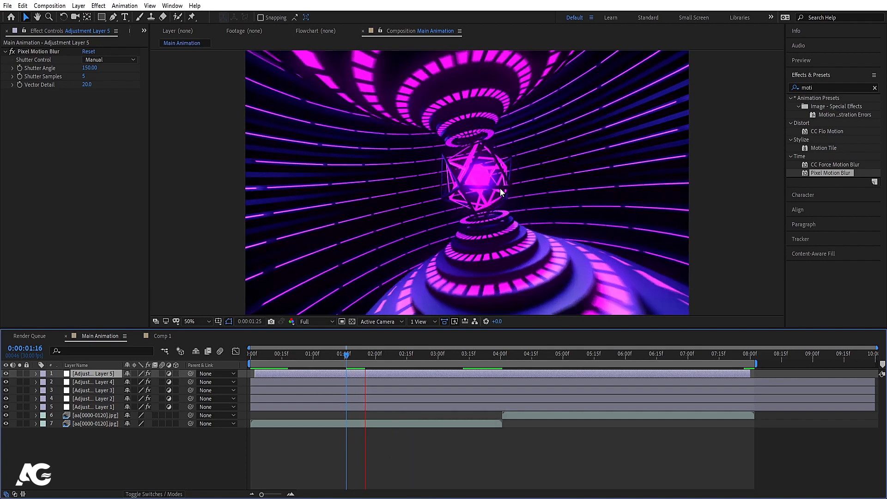
key("space")
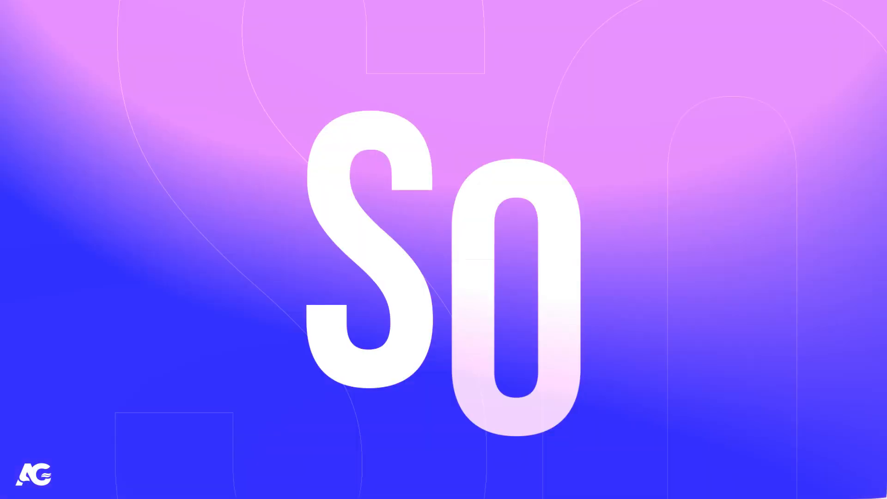